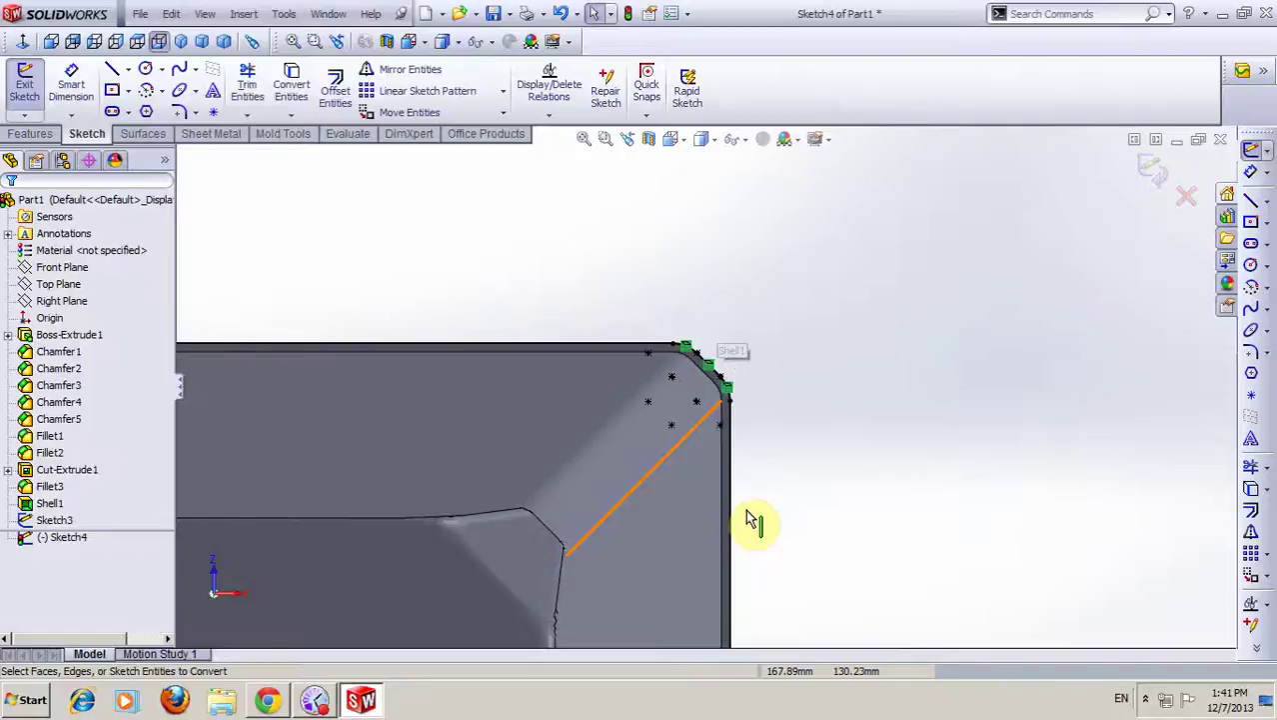
- Exit Sketch4 and orbit the stool to an angled view
{"action": "scroll", "coordinate": [747, 517], "scroll_direction": "down", "scroll_amount": 3}
{"action": "scroll", "coordinate": [726, 414], "scroll_direction": "down", "scroll_amount": 2}
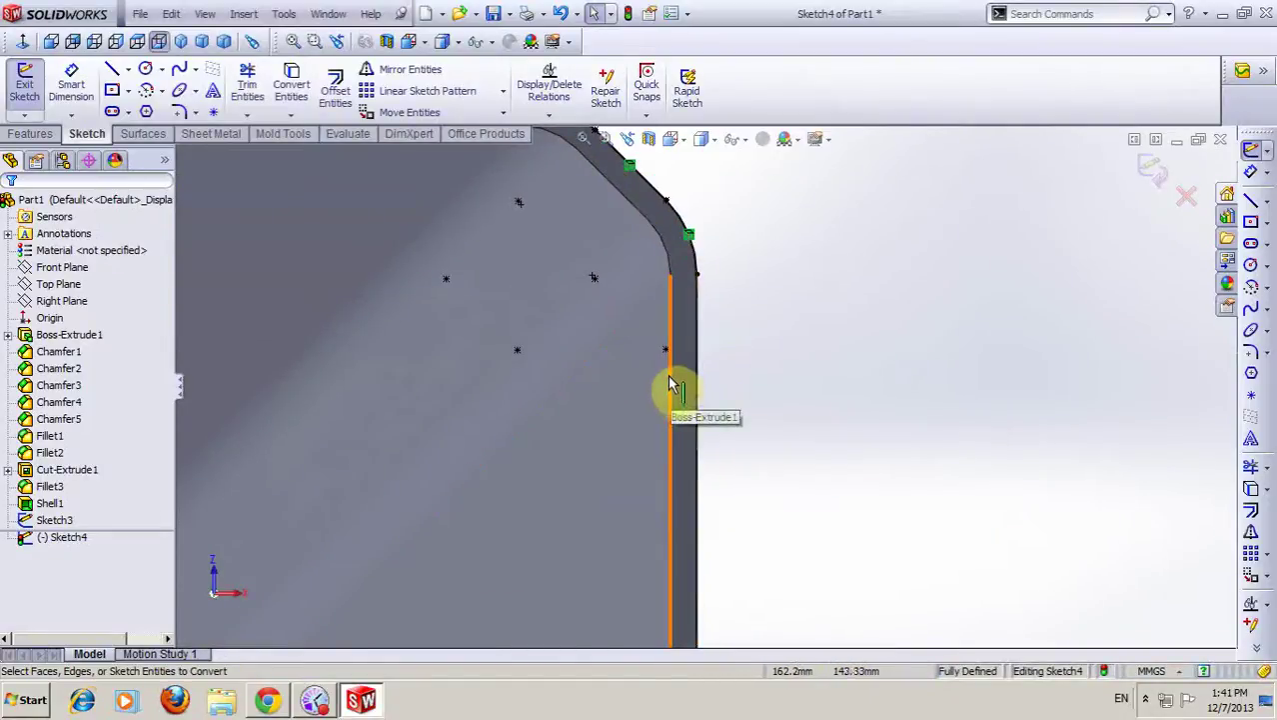
{"action": "scroll", "coordinate": [756, 336], "scroll_direction": "up", "scroll_amount": 3}
{"action": "scroll", "coordinate": [765, 290], "scroll_direction": "up", "scroll_amount": 2}
{"action": "scroll", "coordinate": [769, 285], "scroll_direction": "up", "scroll_amount": 2}
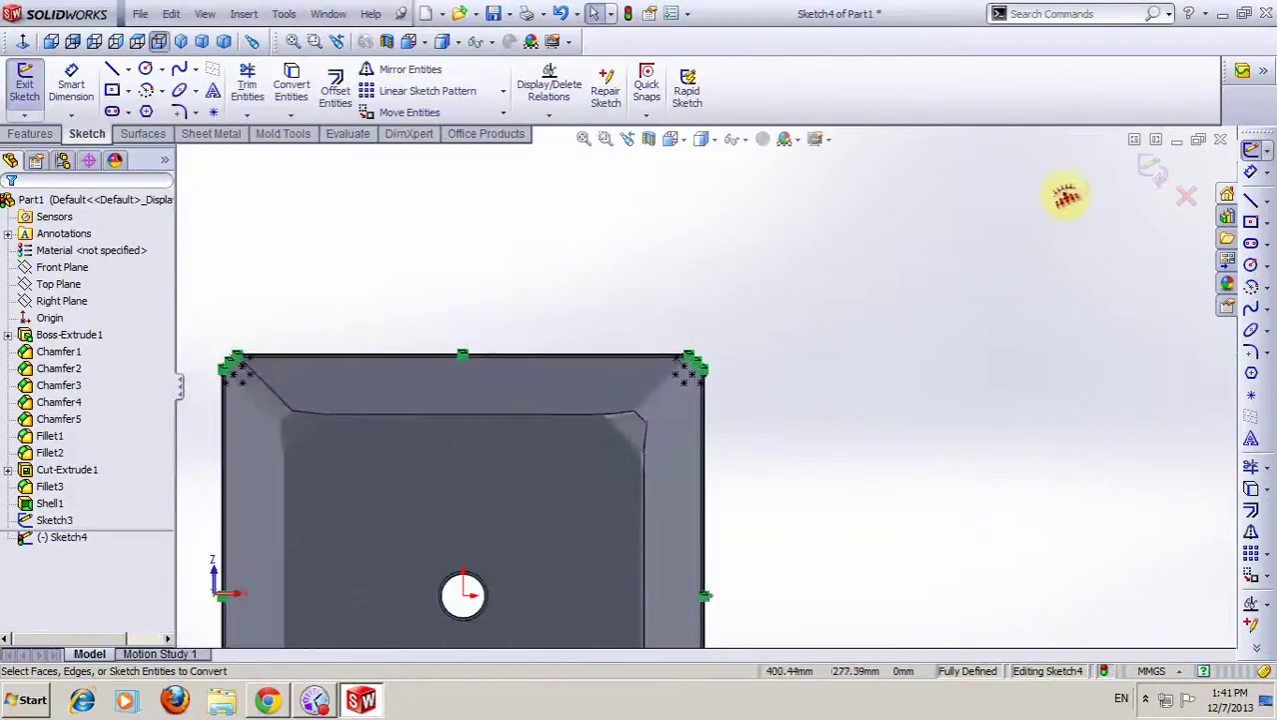
{"action": "left_click", "coordinate": [1153, 175]}
{"action": "scroll", "coordinate": [818, 302], "scroll_direction": "up", "scroll_amount": 2}
{"action": "mouse_move", "coordinate": [817, 302]}
{"action": "middle_mouse_down"}
{"action": "mouse_move", "coordinate": [731, 425]}
{"action": "mouse_move", "coordinate": [722, 541]}
{"action": "mouse_move", "coordinate": [761, 531]}
{"action": "mouse_move", "coordinate": [696, 431]}
{"action": "mouse_move", "coordinate": [707, 419]}
{"action": "mouse_move", "coordinate": [698, 272]}
{"action": "middle_mouse_up"}
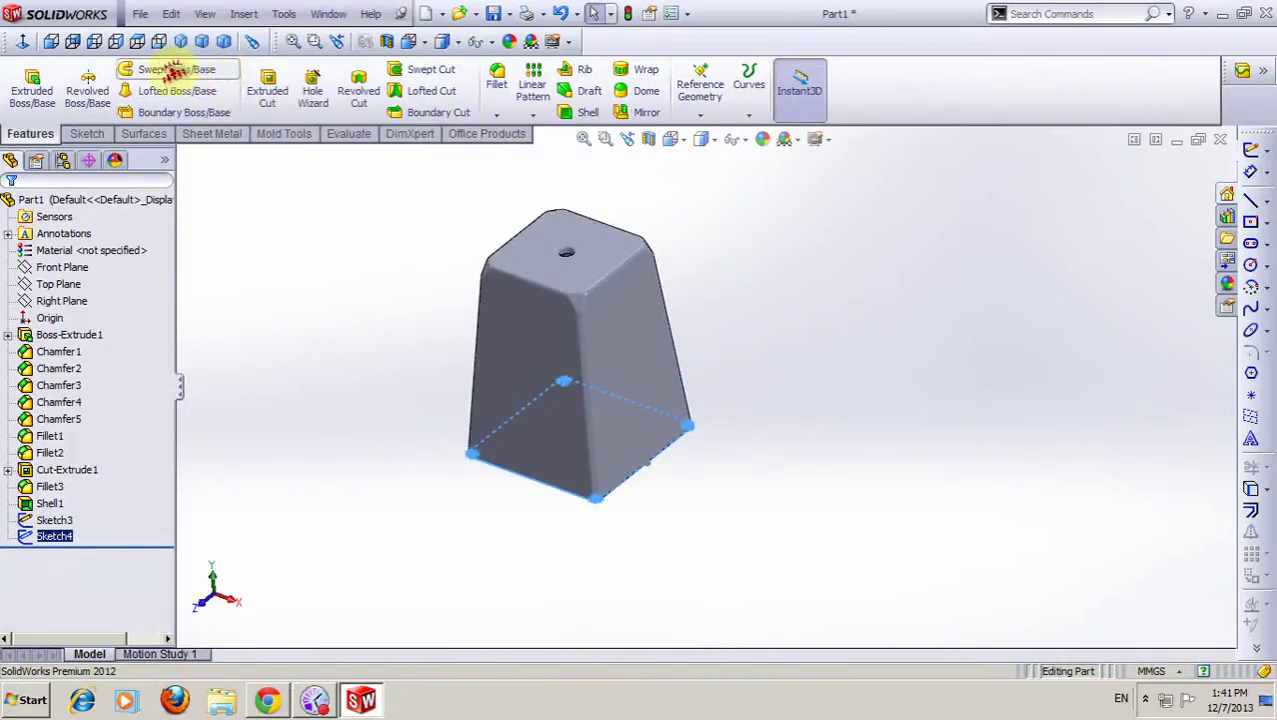
- Start a Swept Boss/Base with Sketch3 as the profile and Sketch4 as the path
{"action": "left_click", "coordinate": [175, 73]}
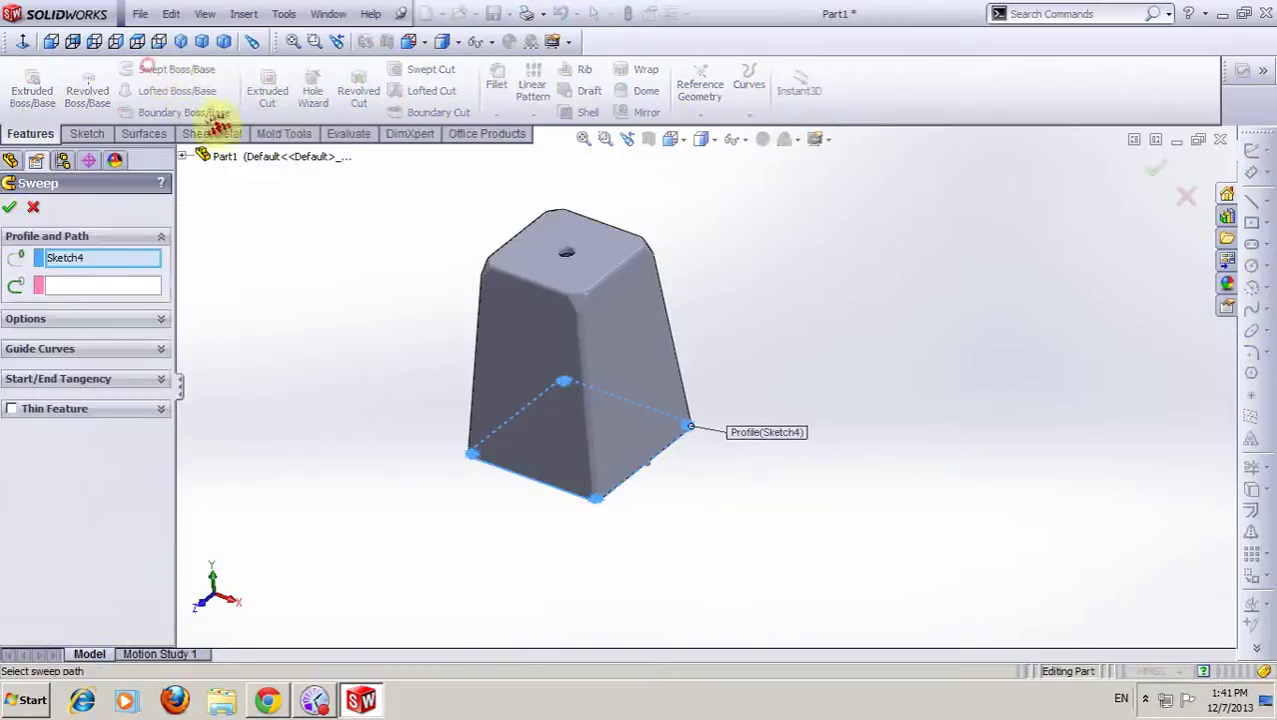
{"action": "right_click", "coordinate": [119, 258]}
{"action": "left_click", "coordinate": [165, 290]}
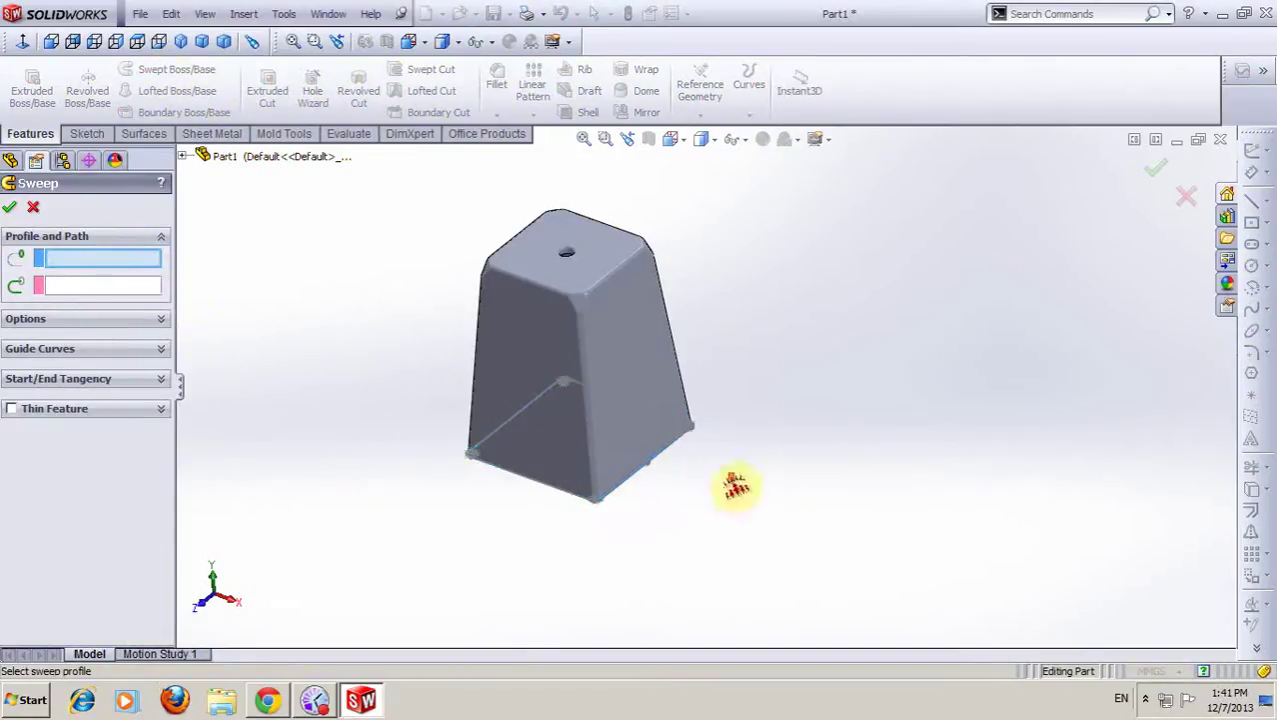
{"action": "scroll", "coordinate": [699, 470], "scroll_direction": "down", "scroll_amount": 5}
{"action": "scroll", "coordinate": [615, 435], "scroll_direction": "down", "scroll_amount": 3}
{"action": "scroll", "coordinate": [619, 437], "scroll_direction": "down", "scroll_amount": 3}
{"action": "scroll", "coordinate": [639, 410], "scroll_direction": "down", "scroll_amount": 2}
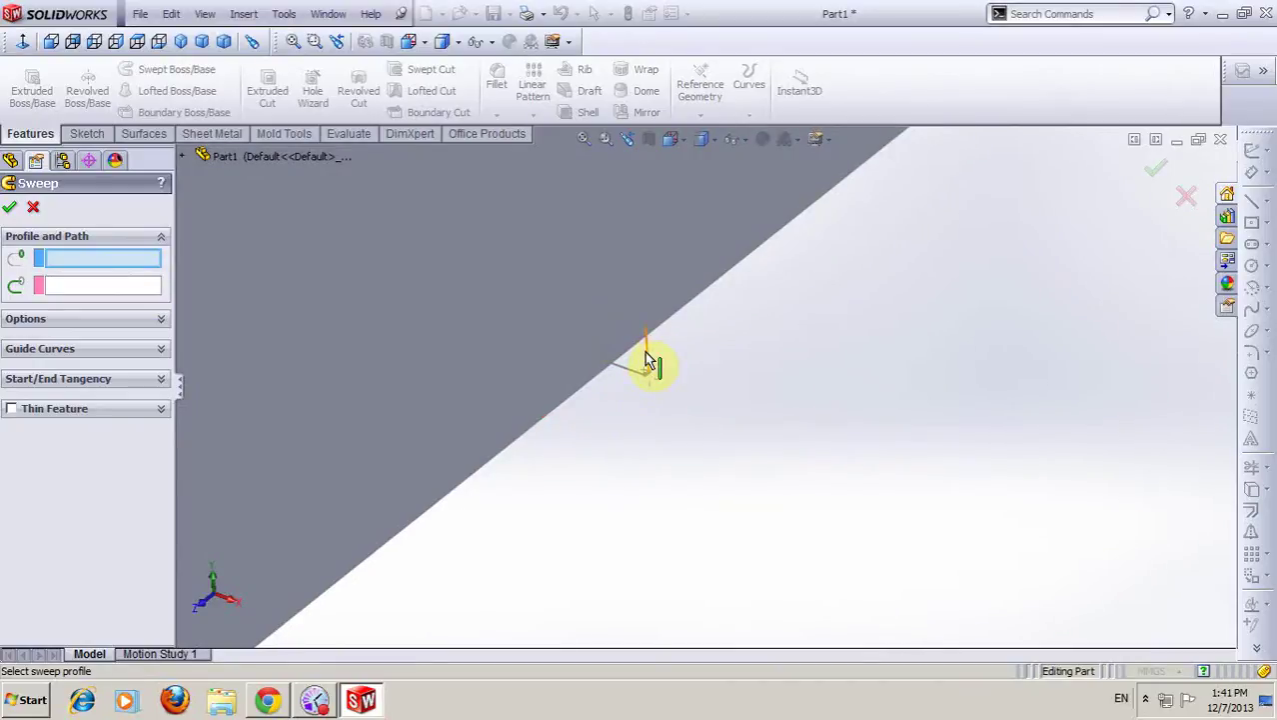
{"action": "left_click", "coordinate": [646, 352]}
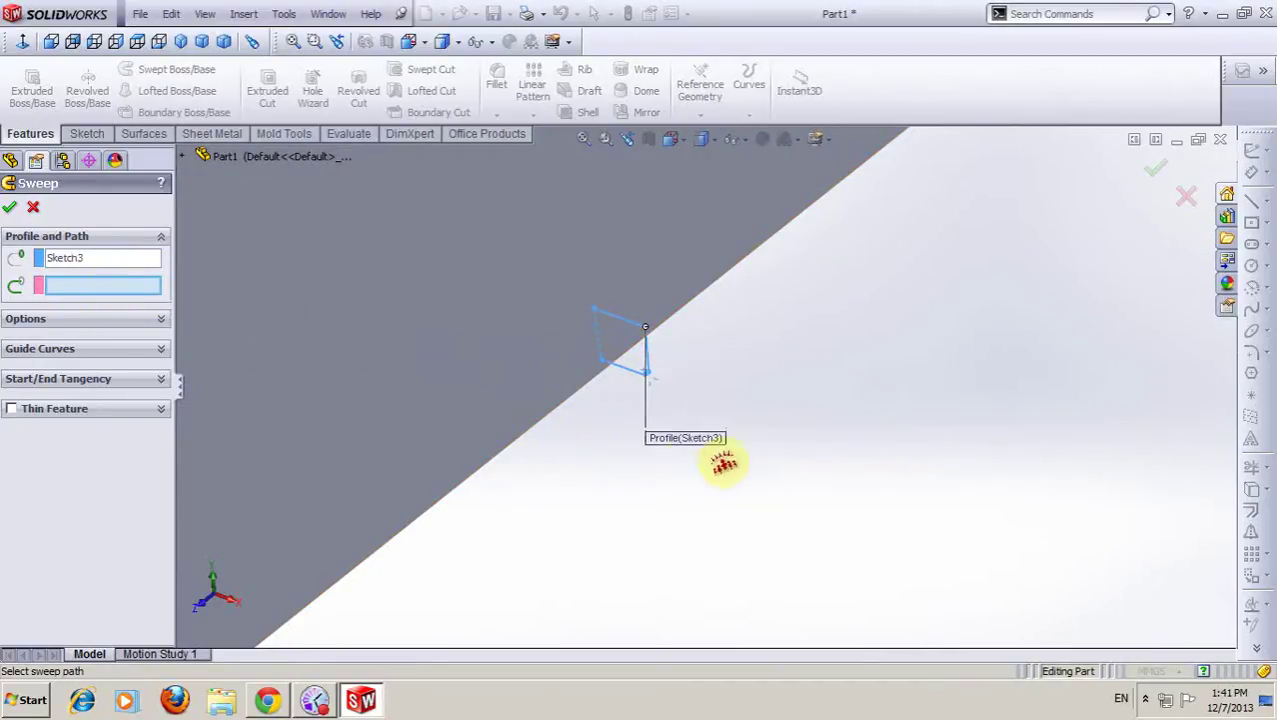
{"action": "mouse_move", "coordinate": [727, 461]}
{"action": "middle_mouse_down"}
{"action": "mouse_move", "coordinate": [718, 384]}
{"action": "mouse_move", "coordinate": [835, 448]}
{"action": "mouse_move", "coordinate": [774, 567]}
{"action": "mouse_move", "coordinate": [806, 447]}
{"action": "mouse_move", "coordinate": [673, 288]}
{"action": "middle_mouse_up"}
{"action": "left_click", "coordinate": [675, 282]}
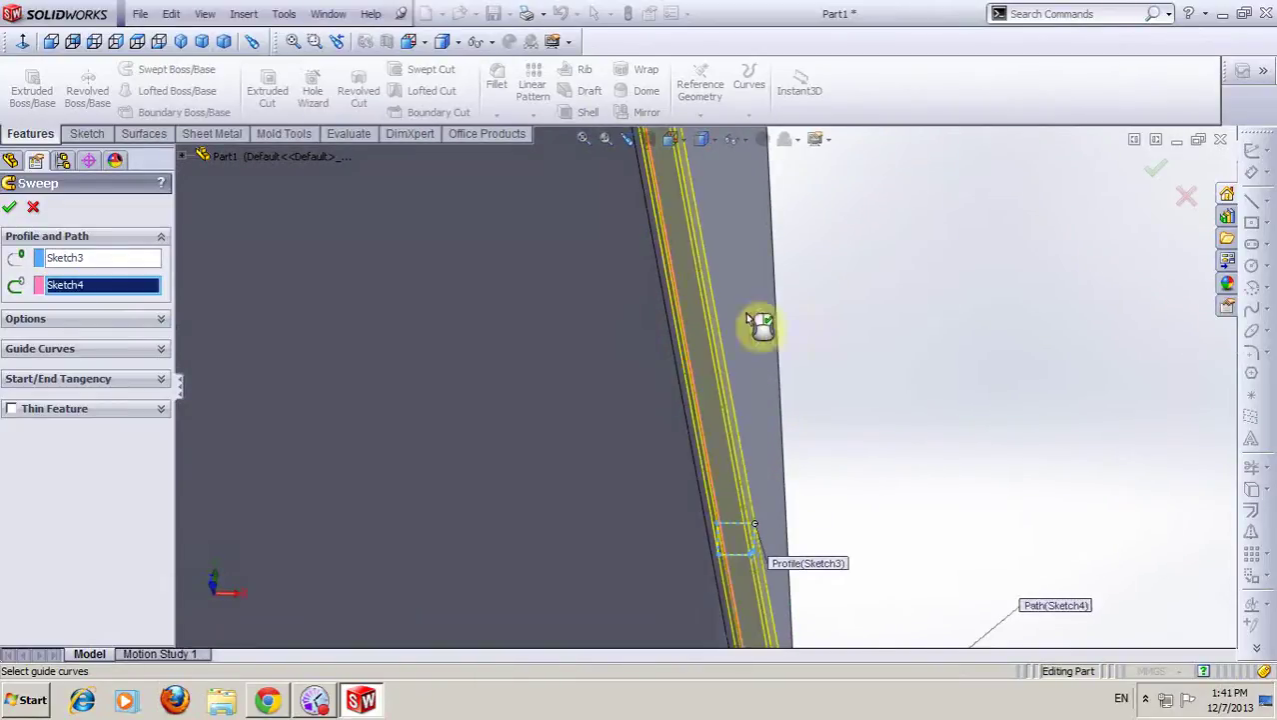
- Set the sweep's orientation/twist type to Twist Along Path
{"action": "mouse_move", "coordinate": [757, 322]}
{"action": "middle_mouse_down"}
{"action": "mouse_move", "coordinate": [849, 330]}
{"action": "mouse_move", "coordinate": [947, 452]}
{"action": "mouse_move", "coordinate": [950, 320]}
{"action": "mouse_move", "coordinate": [855, 465]}
{"action": "mouse_move", "coordinate": [769, 288]}
{"action": "middle_mouse_up"}
{"action": "scroll", "coordinate": [622, 254], "scroll_direction": "down", "scroll_amount": 3}
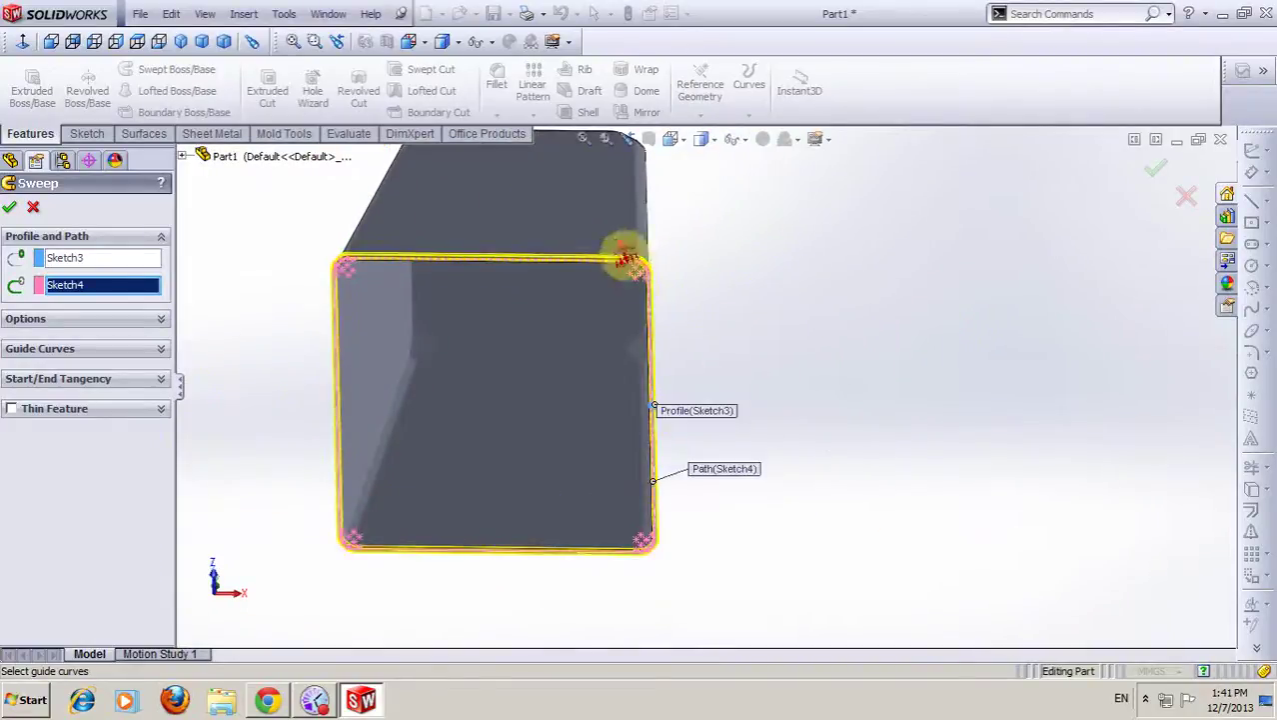
{"action": "scroll", "coordinate": [679, 313], "scroll_direction": "down", "scroll_amount": 3}
{"action": "scroll", "coordinate": [675, 312], "scroll_direction": "down", "scroll_amount": 2}
{"action": "scroll", "coordinate": [682, 313], "scroll_direction": "down", "scroll_amount": 2}
{"action": "scroll", "coordinate": [683, 313], "scroll_direction": "down", "scroll_amount": 1}
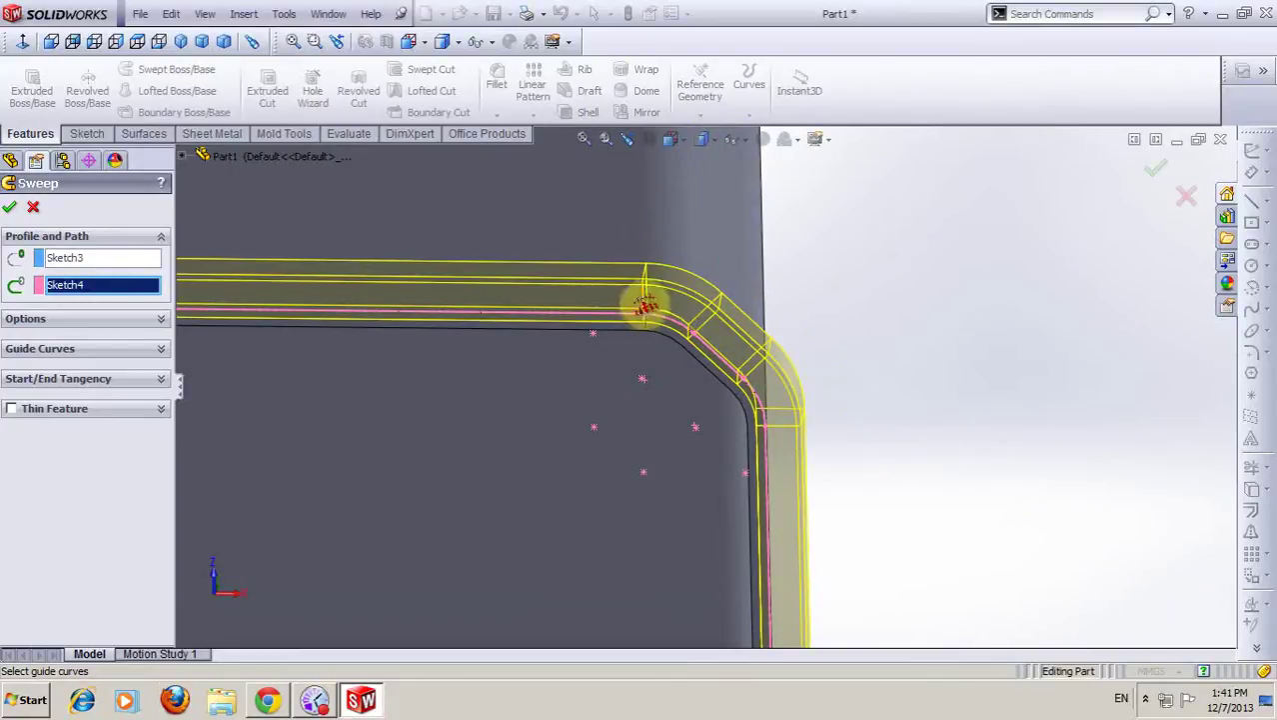
{"action": "left_click", "coordinate": [138, 319]}
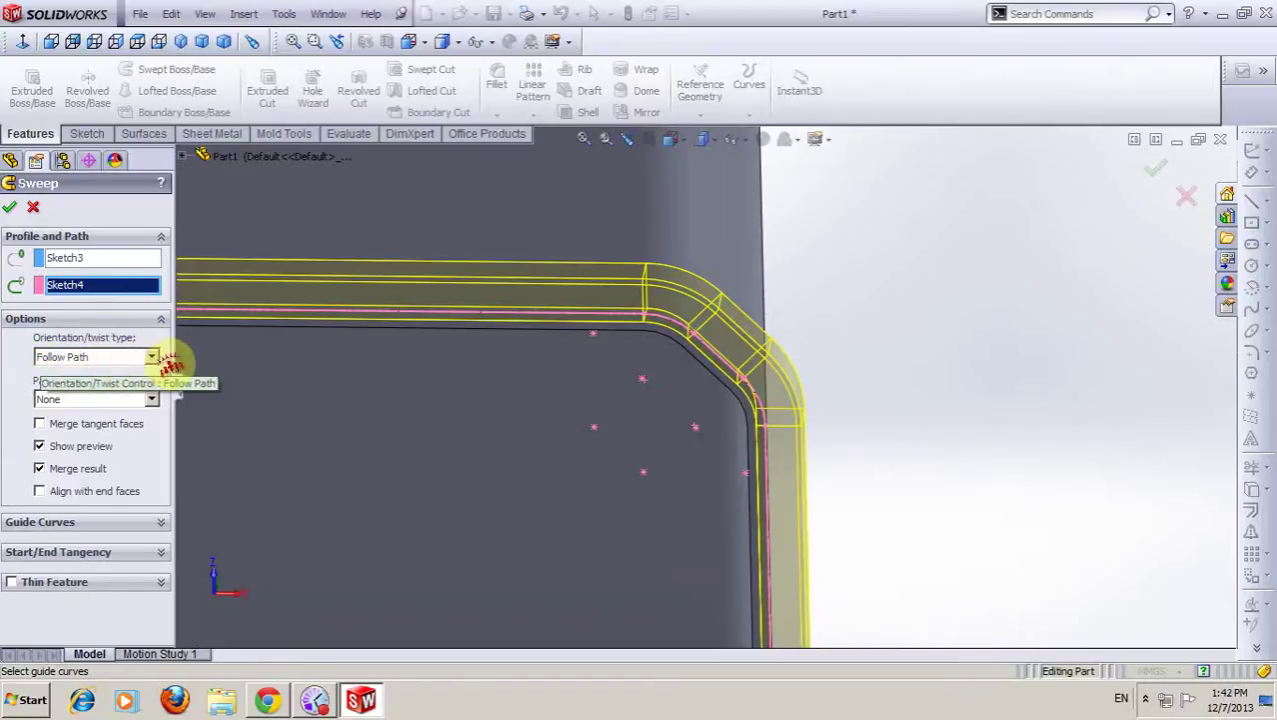
{"action": "left_click", "coordinate": [151, 357]}
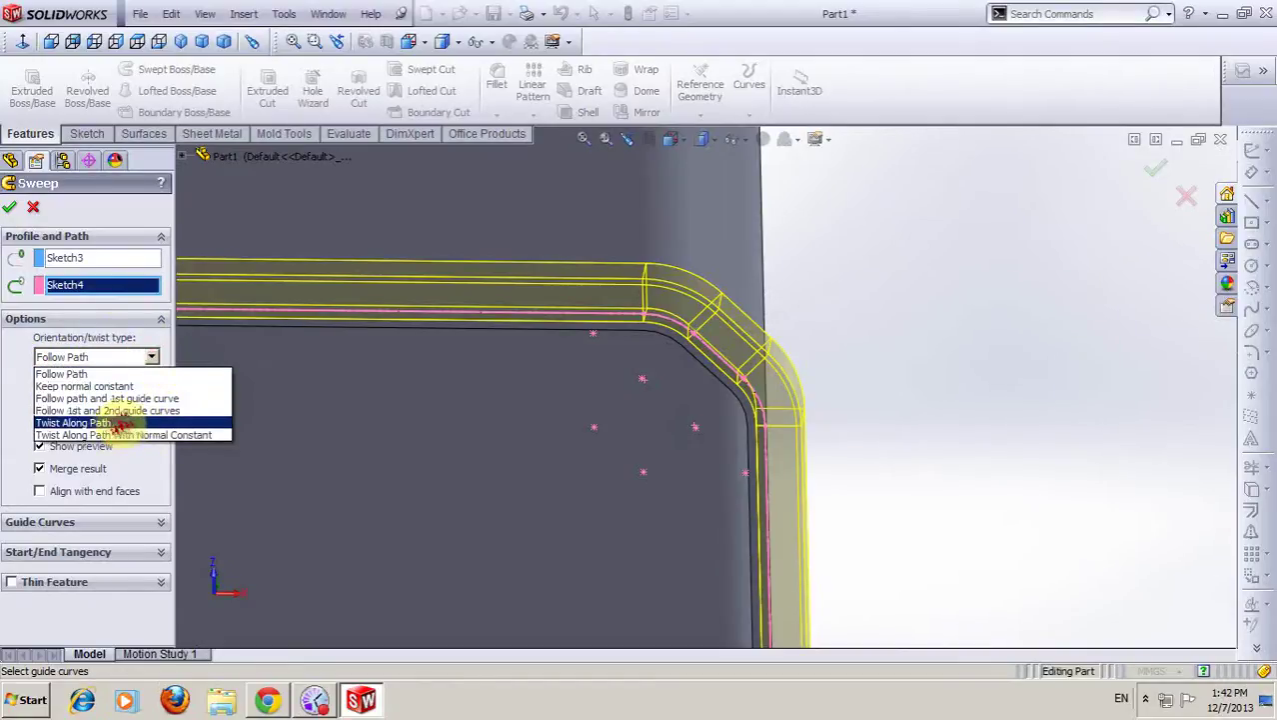
{"action": "left_click", "coordinate": [104, 422]}
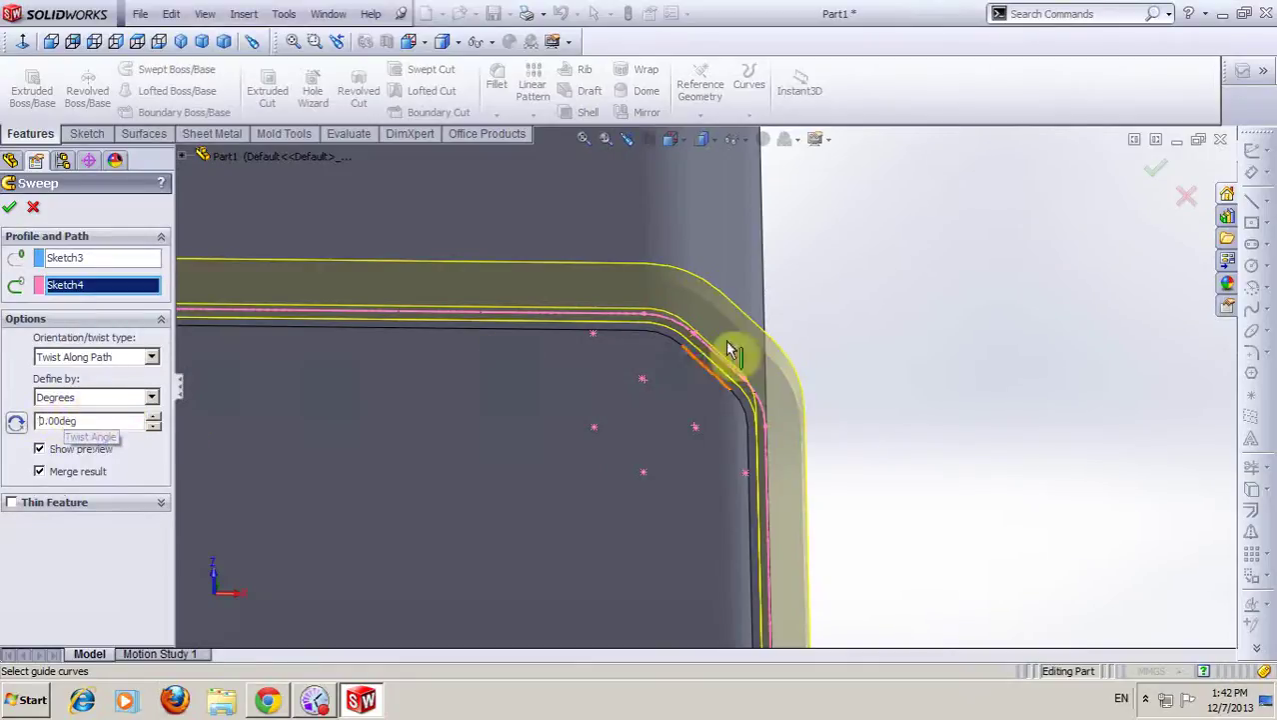
{"action": "scroll", "coordinate": [729, 360], "scroll_direction": "up", "scroll_amount": 2}
{"action": "scroll", "coordinate": [764, 371], "scroll_direction": "down", "scroll_amount": 1}
{"action": "scroll", "coordinate": [700, 350], "scroll_direction": "down", "scroll_amount": 1}
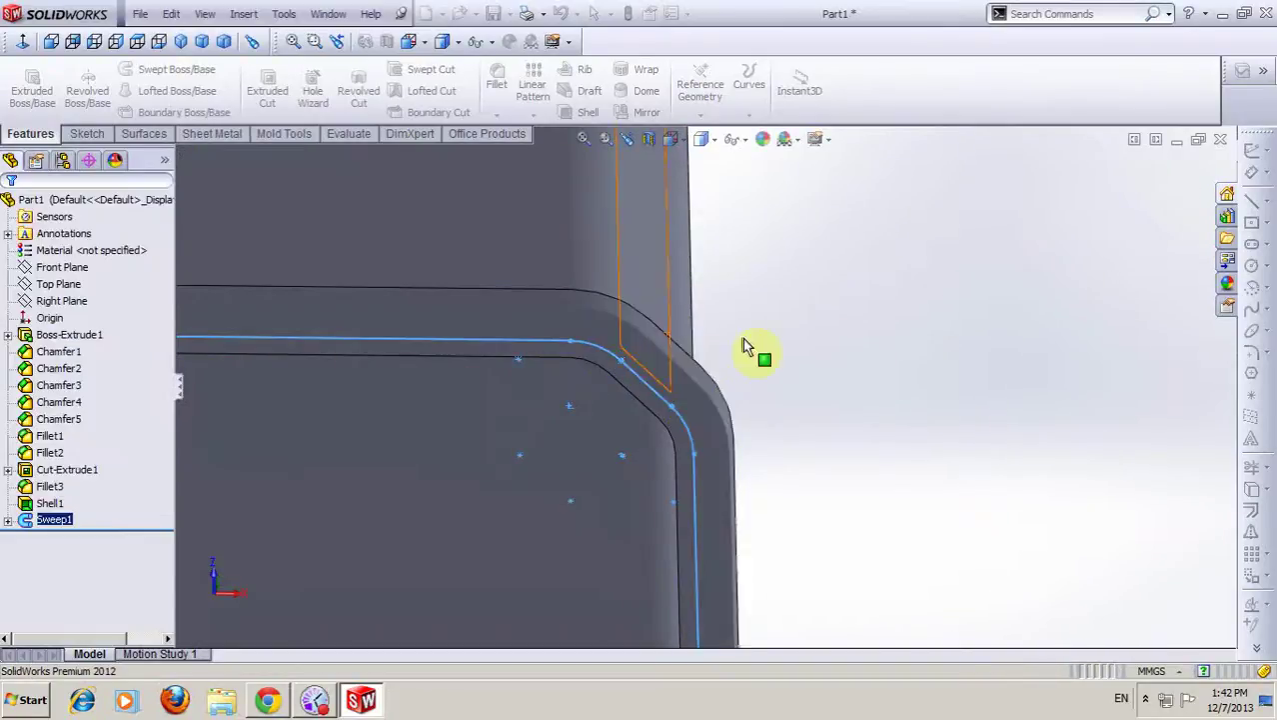
- Look over the swept stool from several angles, then select the Front Plane
{"action": "mouse_move", "coordinate": [835, 321]}
{"action": "middle_mouse_down"}
{"action": "mouse_move", "coordinate": [825, 487]}
{"action": "mouse_move", "coordinate": [806, 422]}
{"action": "mouse_move", "coordinate": [867, 470]}
{"action": "mouse_move", "coordinate": [885, 470]}
{"action": "mouse_move", "coordinate": [761, 545]}
{"action": "mouse_move", "coordinate": [684, 490]}
{"action": "middle_mouse_up"}
{"action": "scroll", "coordinate": [869, 454], "scroll_direction": "up", "scroll_amount": 3}
{"action": "scroll", "coordinate": [713, 547], "scroll_direction": "down", "scroll_amount": 3}
{"action": "scroll", "coordinate": [679, 460], "scroll_direction": "up", "scroll_amount": 3}
{"action": "scroll", "coordinate": [616, 357], "scroll_direction": "up", "scroll_amount": 2}
{"action": "scroll", "coordinate": [793, 386], "scroll_direction": "down", "scroll_amount": 2}
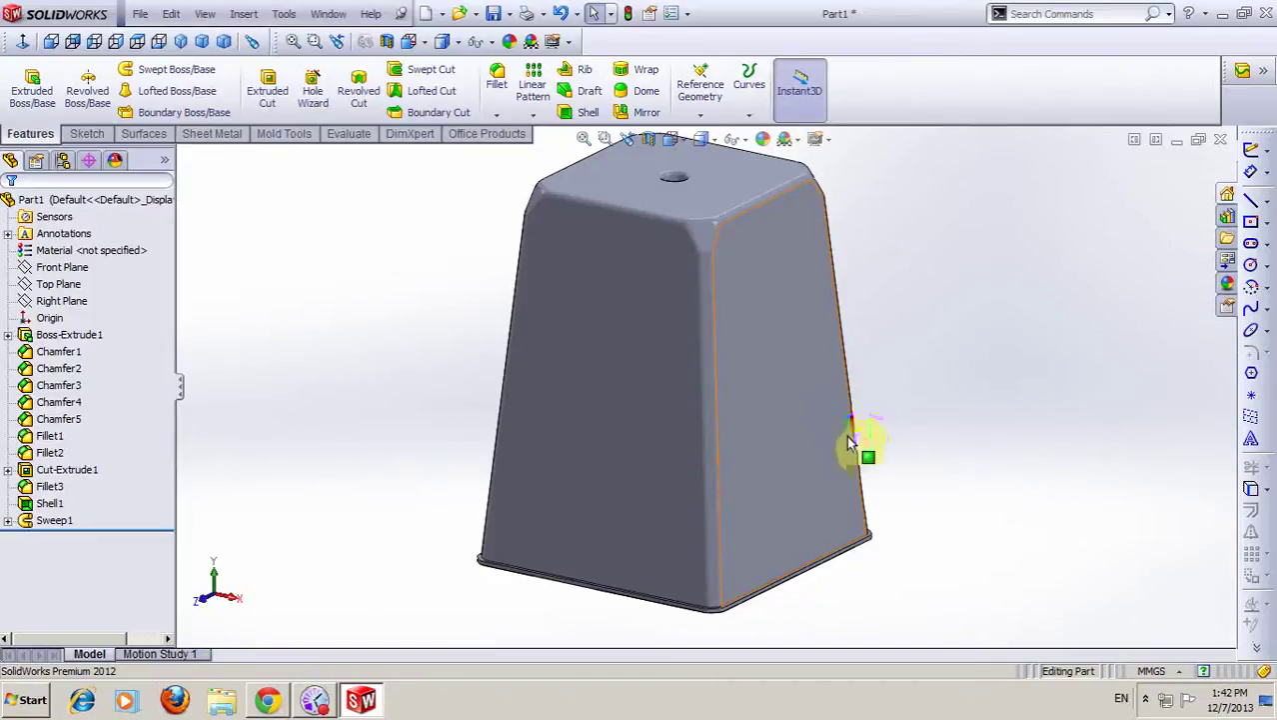
{"action": "mouse_move", "coordinate": [847, 440]}
{"action": "middle_mouse_down"}
{"action": "mouse_move", "coordinate": [944, 454]}
{"action": "mouse_move", "coordinate": [875, 365]}
{"action": "mouse_move", "coordinate": [889, 408]}
{"action": "mouse_move", "coordinate": [924, 378]}
{"action": "mouse_move", "coordinate": [850, 391]}
{"action": "middle_mouse_up"}
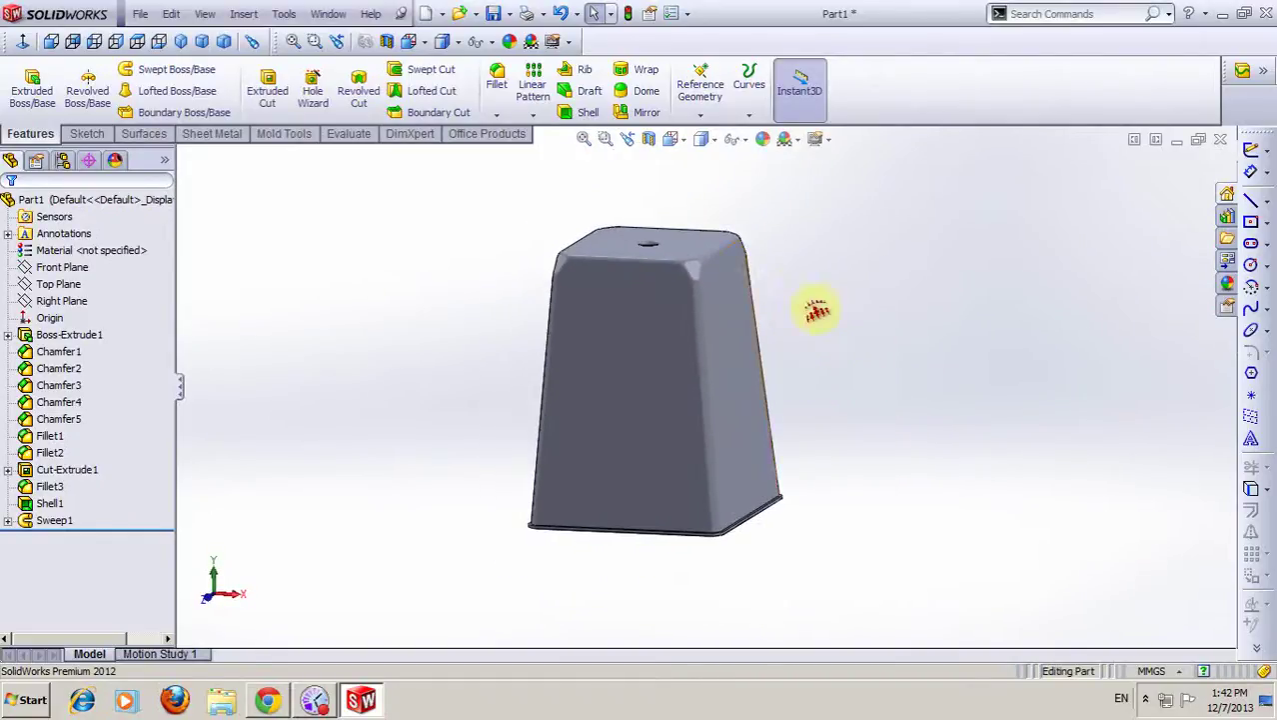
{"action": "left_click", "coordinate": [71, 267]}
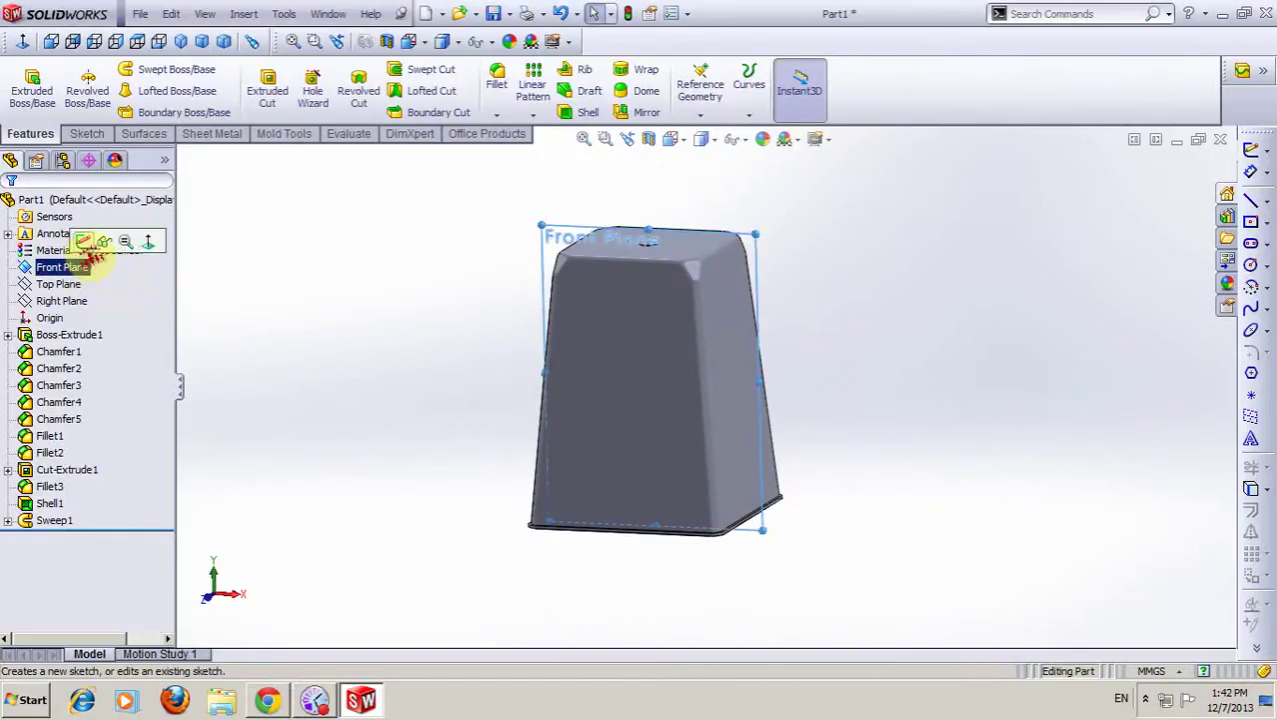
- Start a new sketch on the Front Plane, viewed normal to it
{"action": "left_click", "coordinate": [83, 242]}
{"action": "left_click", "coordinate": [24, 42]}
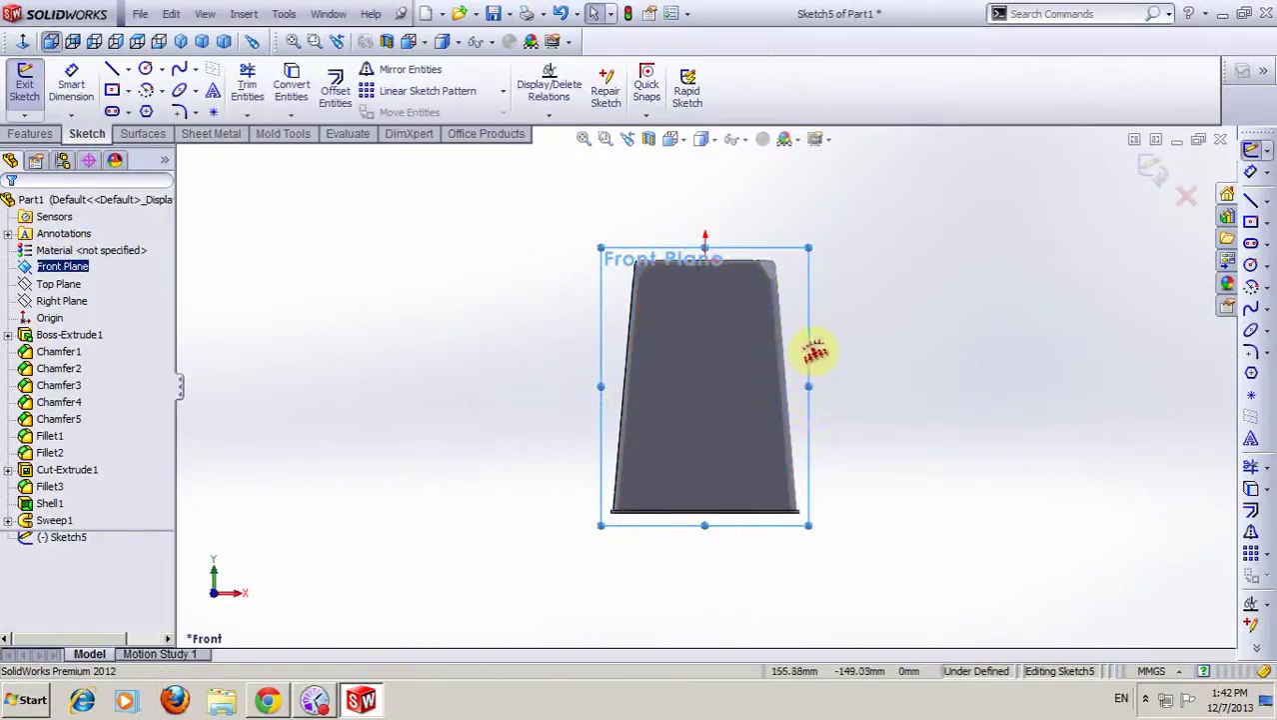
{"action": "scroll", "coordinate": [815, 350], "scroll_direction": "down", "scroll_amount": 1}
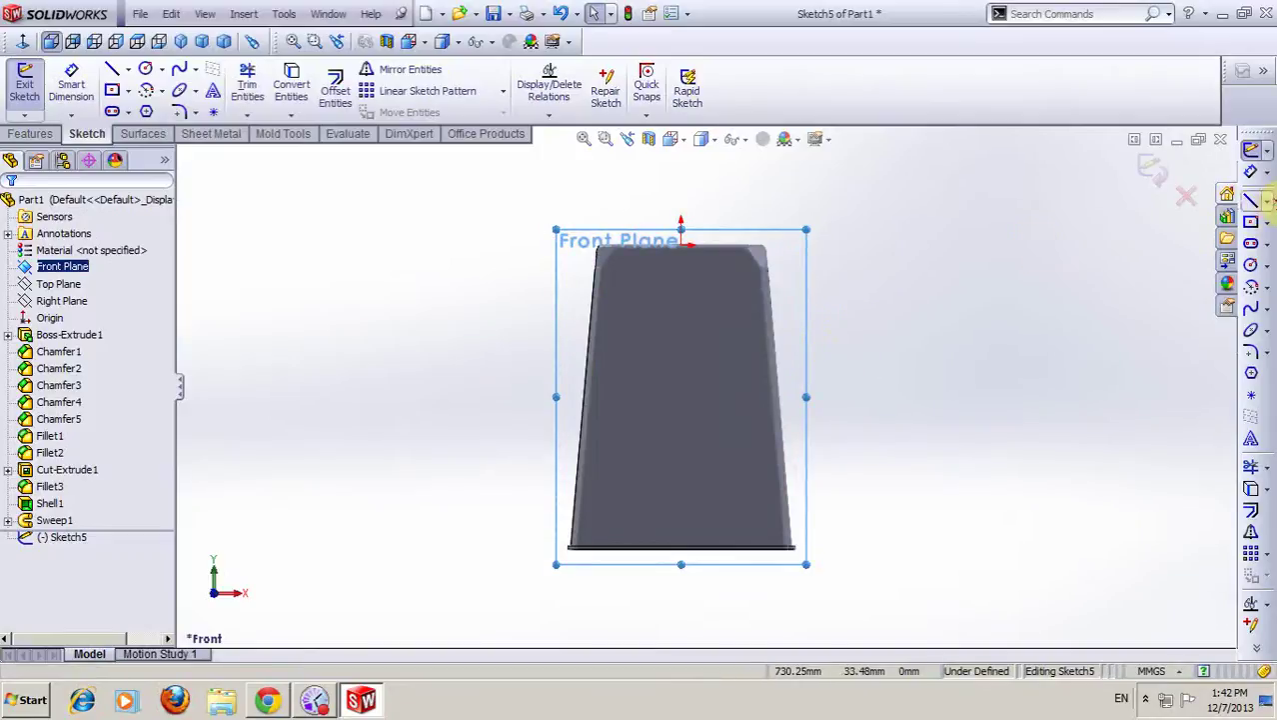
- Draw a vertical centerline from above the stool's top to below its base
{"action": "left_click", "coordinate": [1267, 201]}
{"action": "left_click", "coordinate": [1217, 217]}
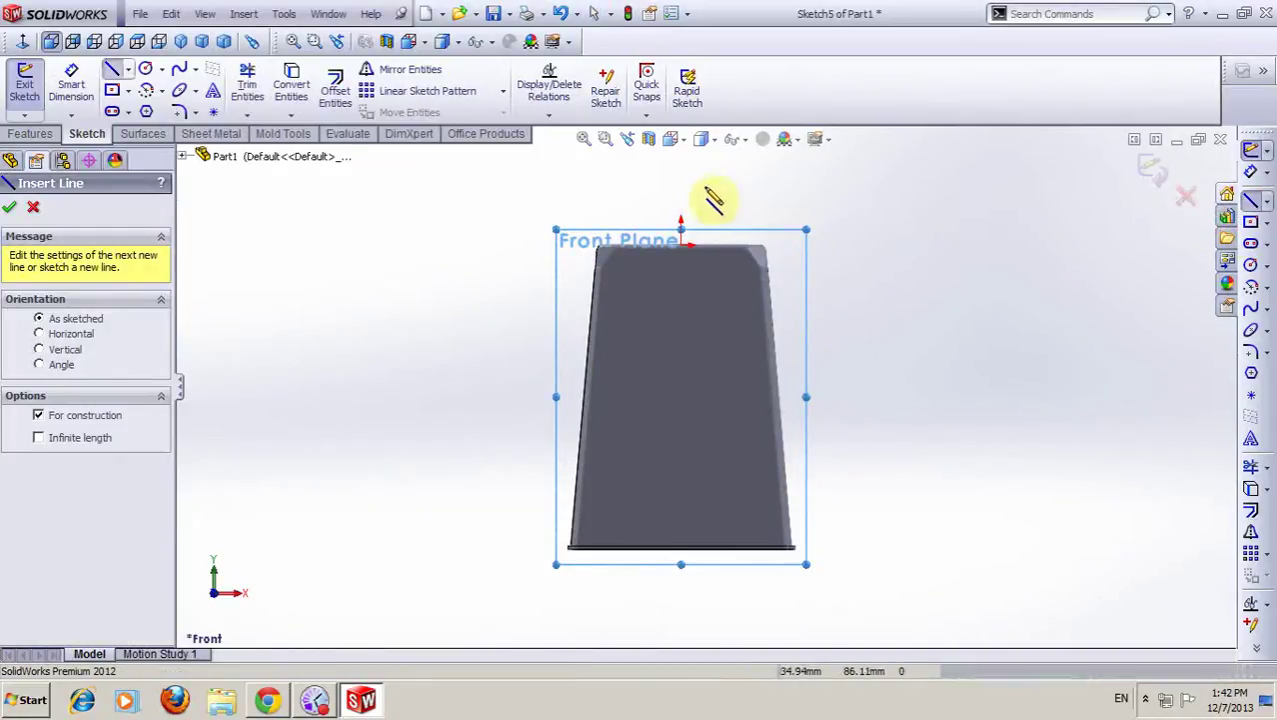
{"action": "left_click", "coordinate": [681, 168]}
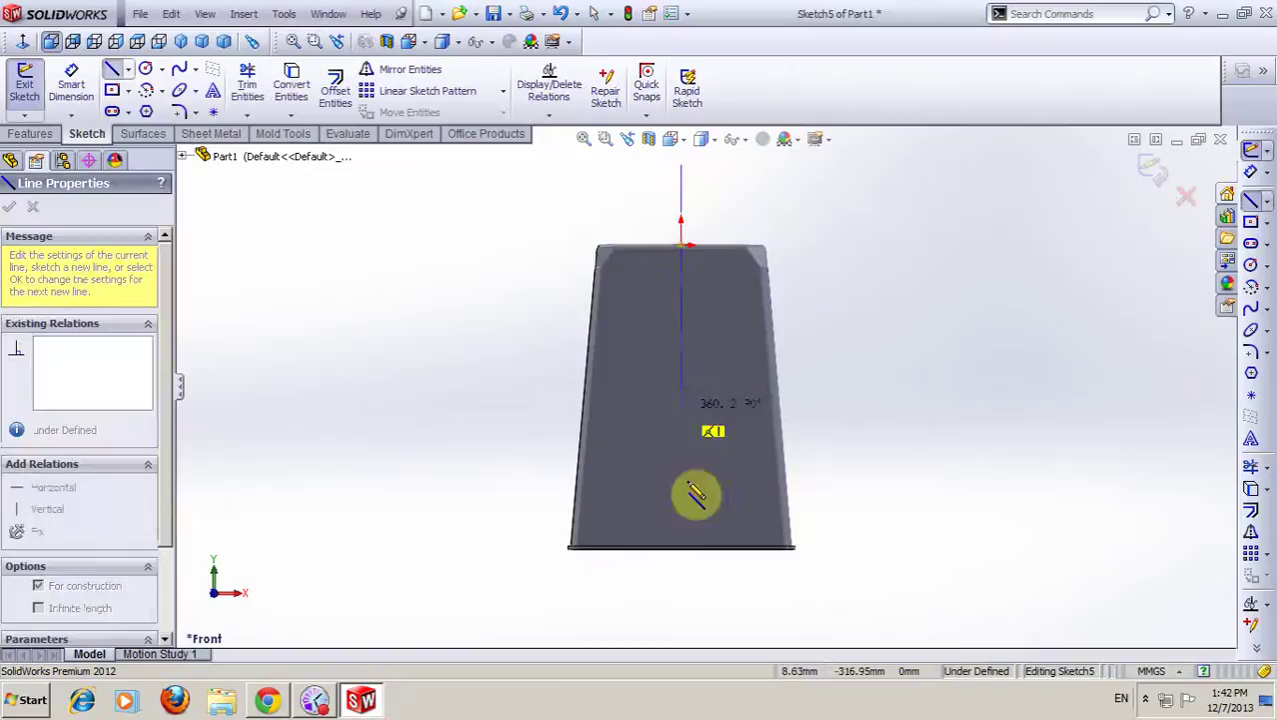
{"action": "left_click", "coordinate": [680, 602]}
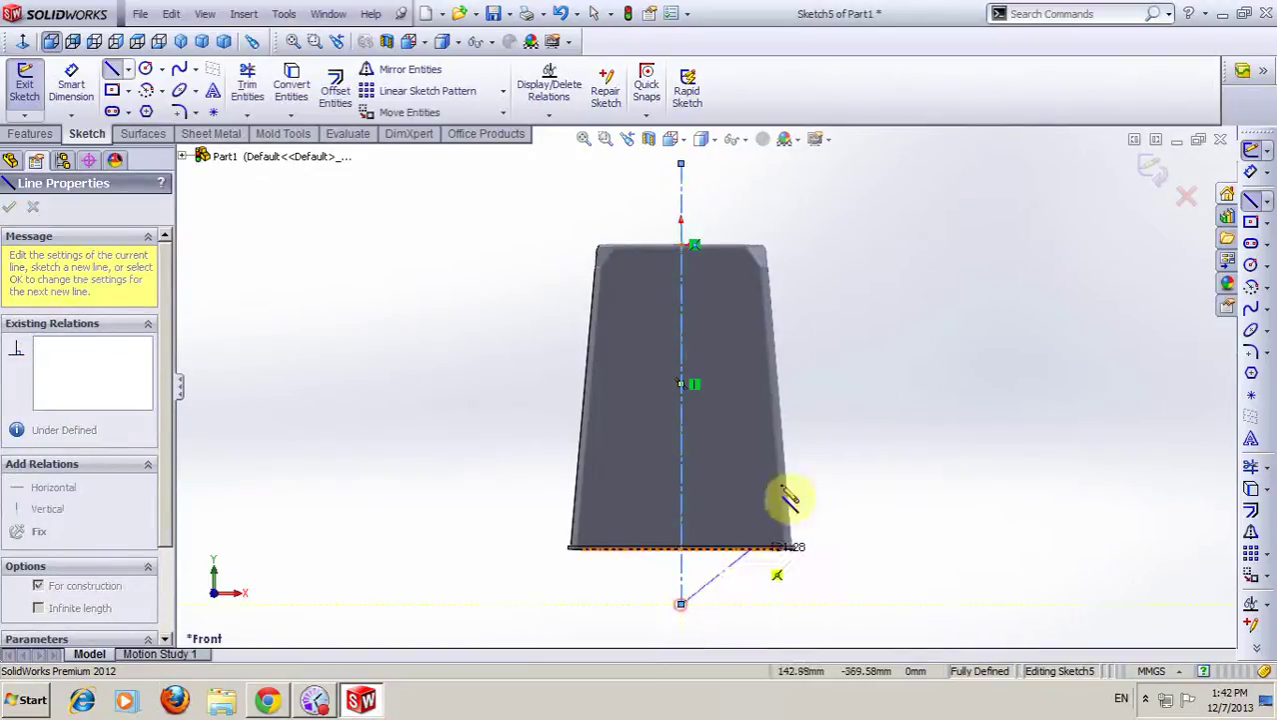
{"action": "right_click", "coordinate": [882, 305]}
{"action": "left_click", "coordinate": [890, 227]}
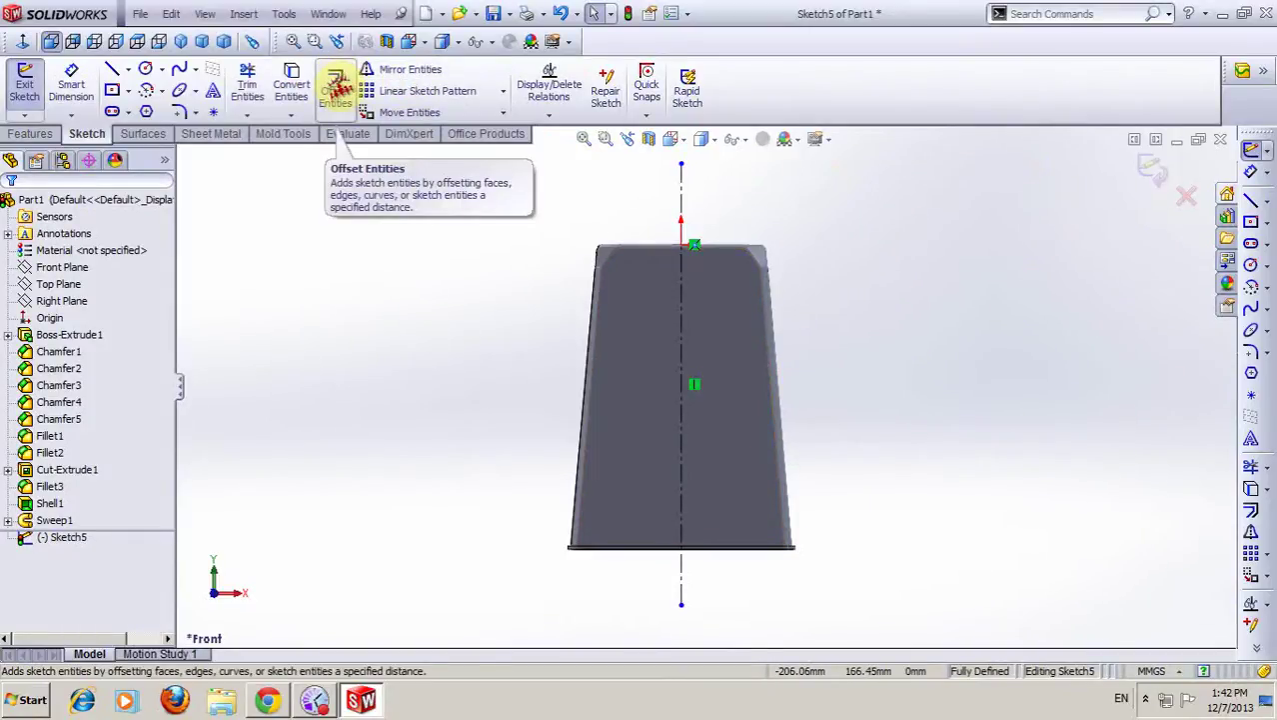
- Switch to hidden-lines display and offset the right side edge 45 mm inward
{"action": "left_click", "coordinate": [336, 84]}
{"action": "type", "text": "45"}
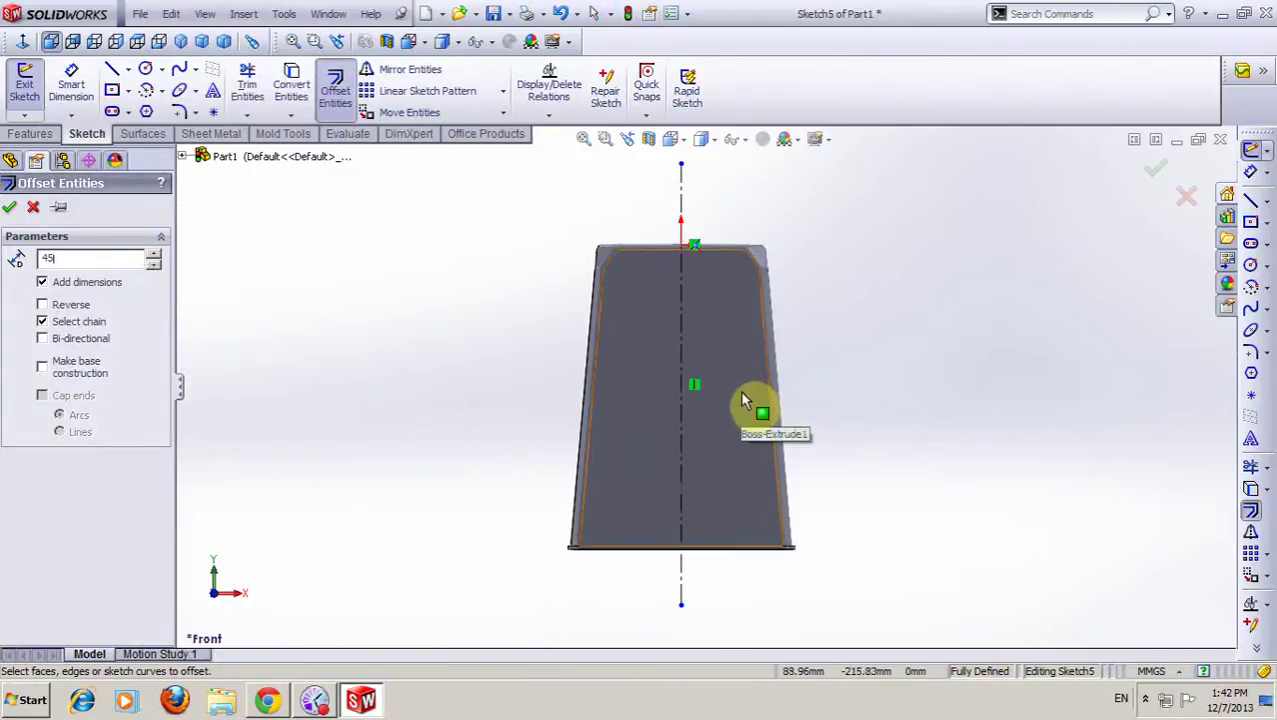
{"action": "scroll", "coordinate": [806, 397], "scroll_direction": "down", "scroll_amount": 1}
{"action": "scroll", "coordinate": [805, 398], "scroll_direction": "down", "scroll_amount": 1}
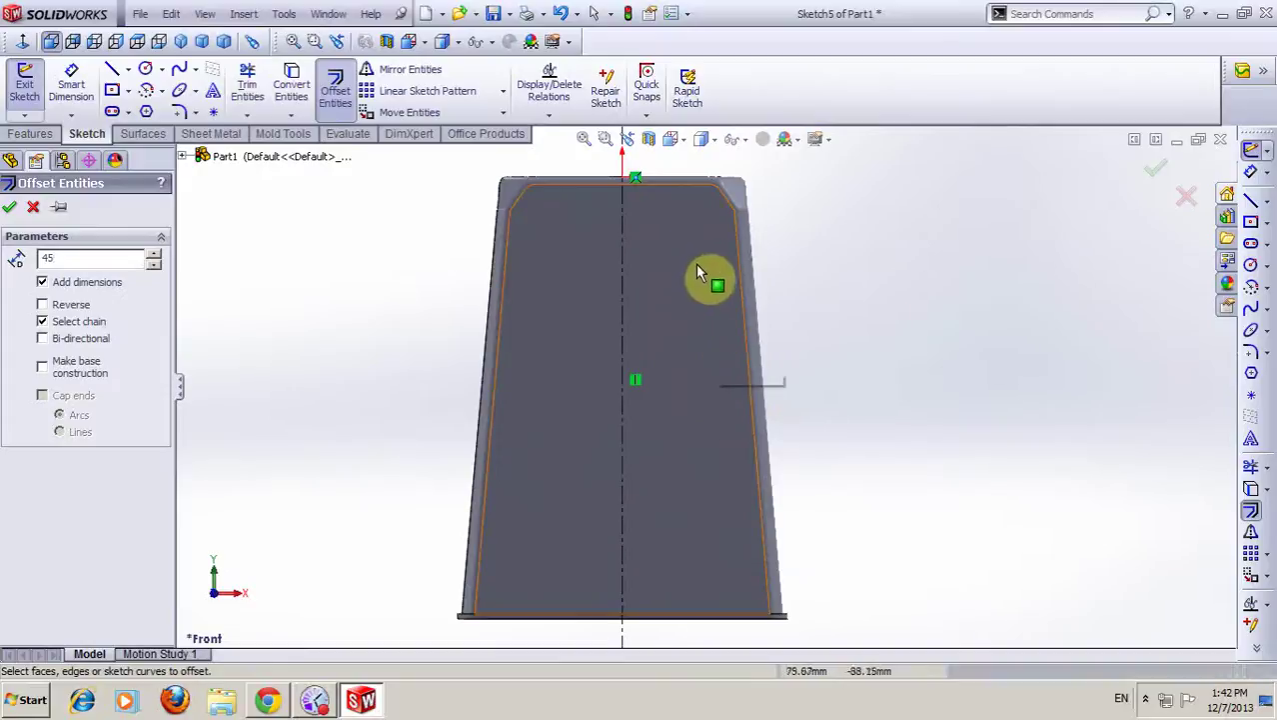
{"action": "left_click", "coordinate": [719, 142]}
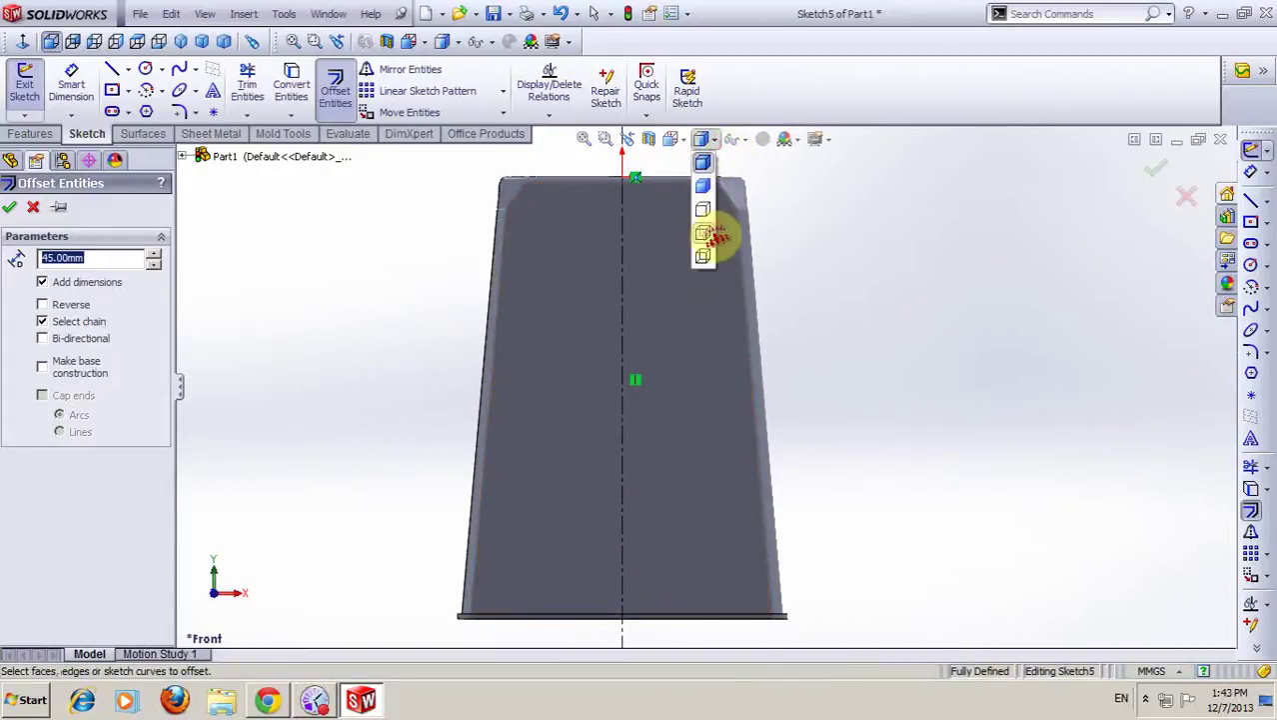
{"action": "left_click", "coordinate": [701, 240]}
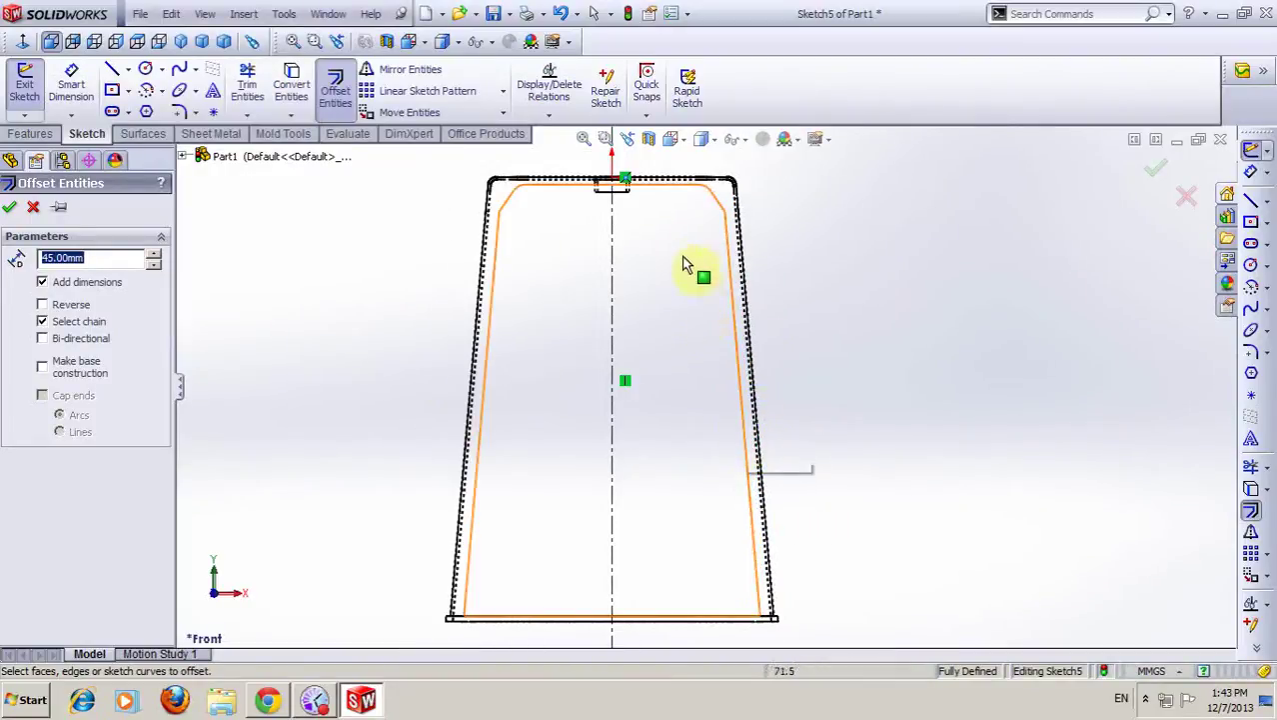
{"action": "left_click", "coordinate": [745, 369]}
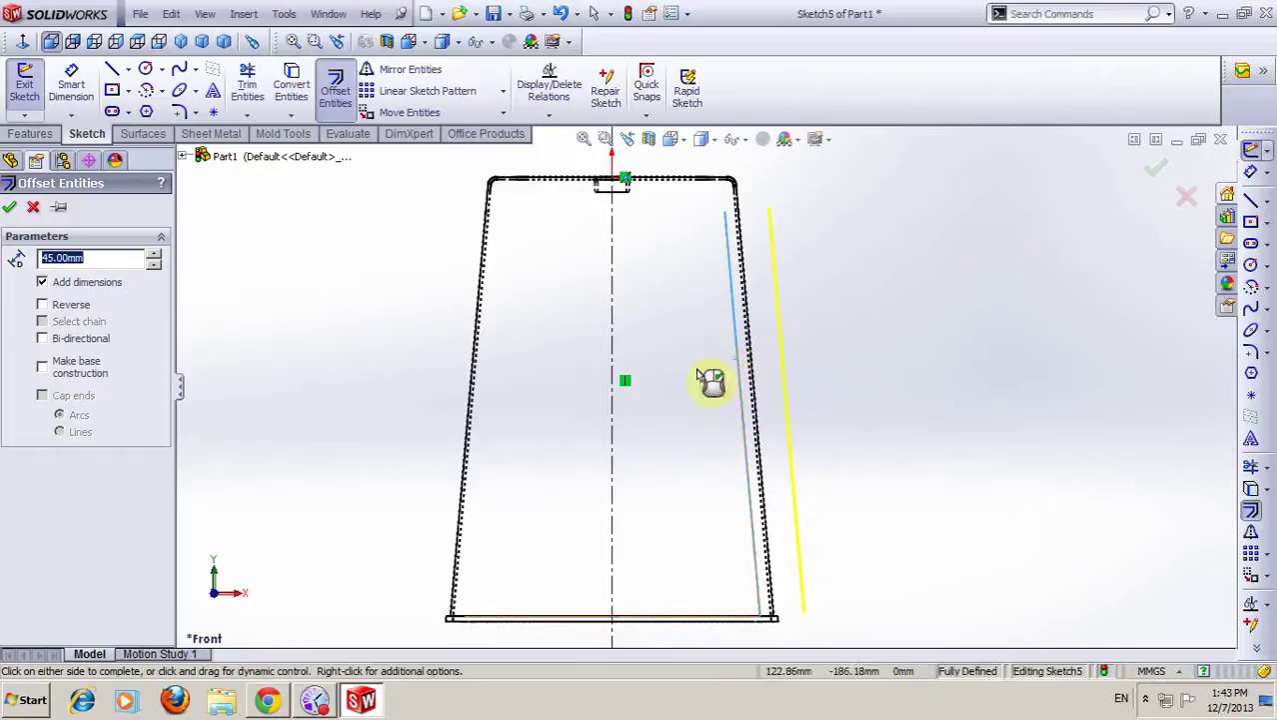
{"action": "left_click", "coordinate": [90, 320]}
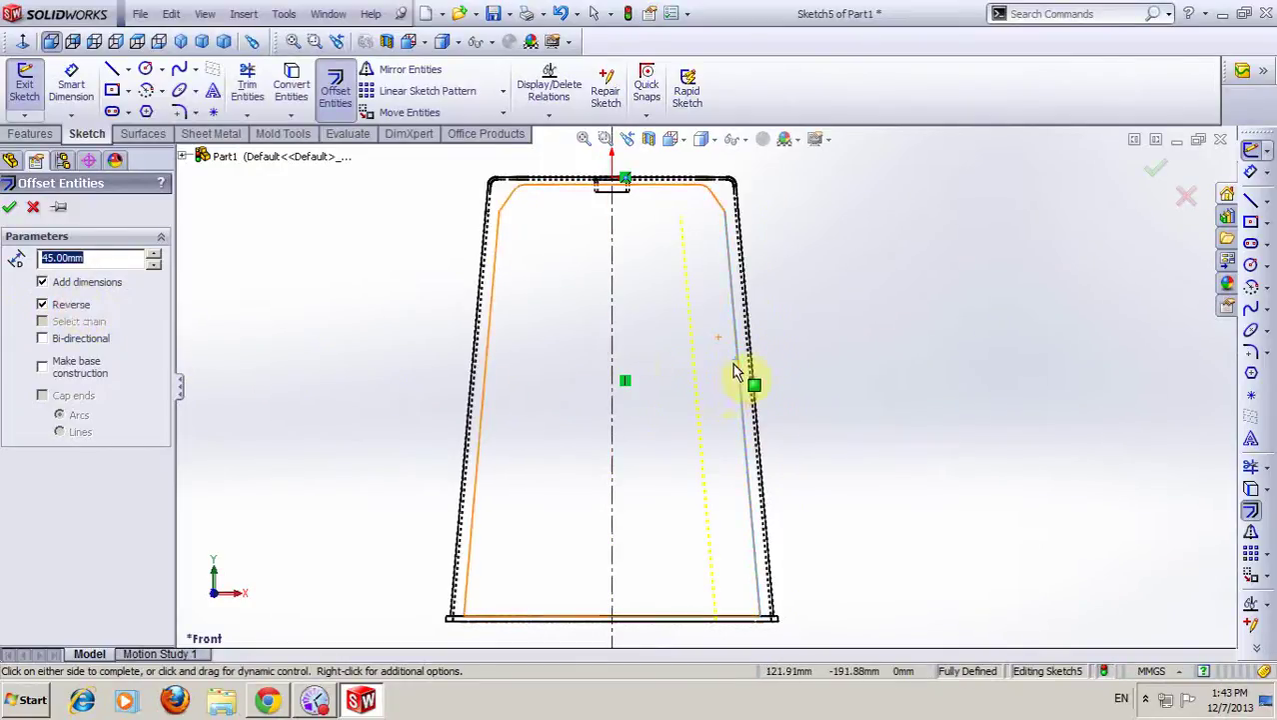
{"action": "left_click", "coordinate": [666, 348]}
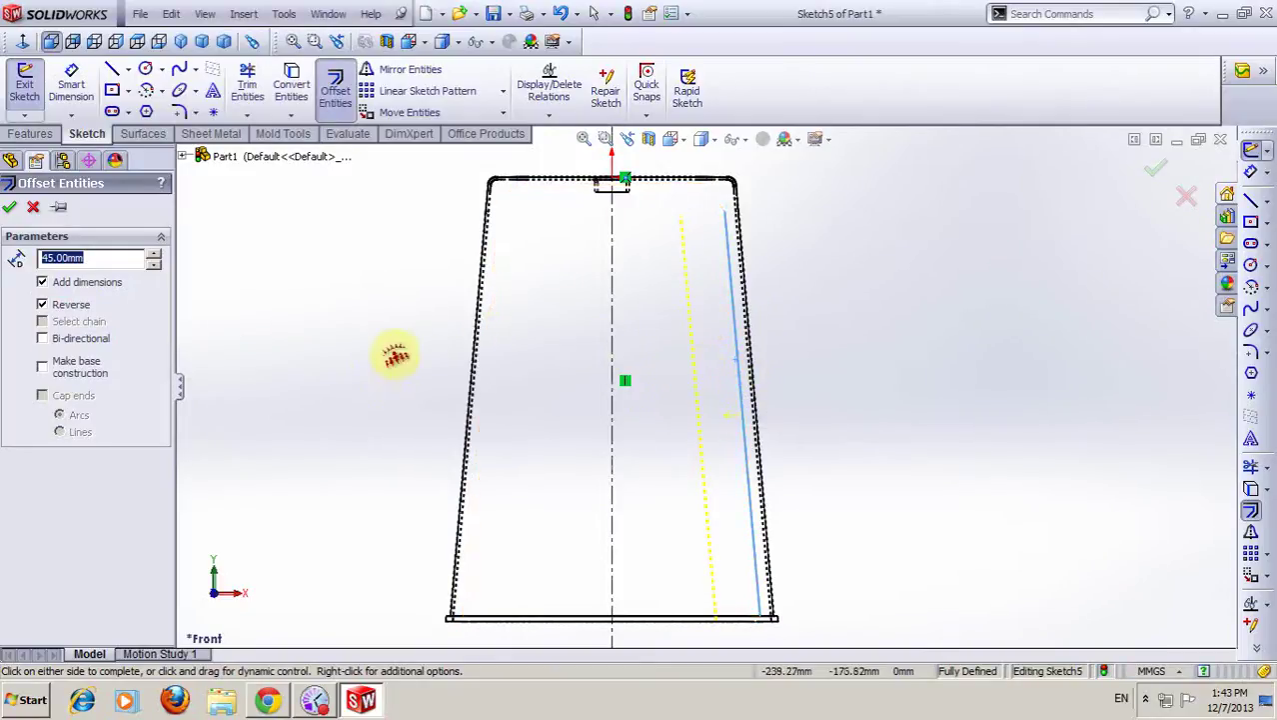
{"action": "left_click", "coordinate": [16, 209]}
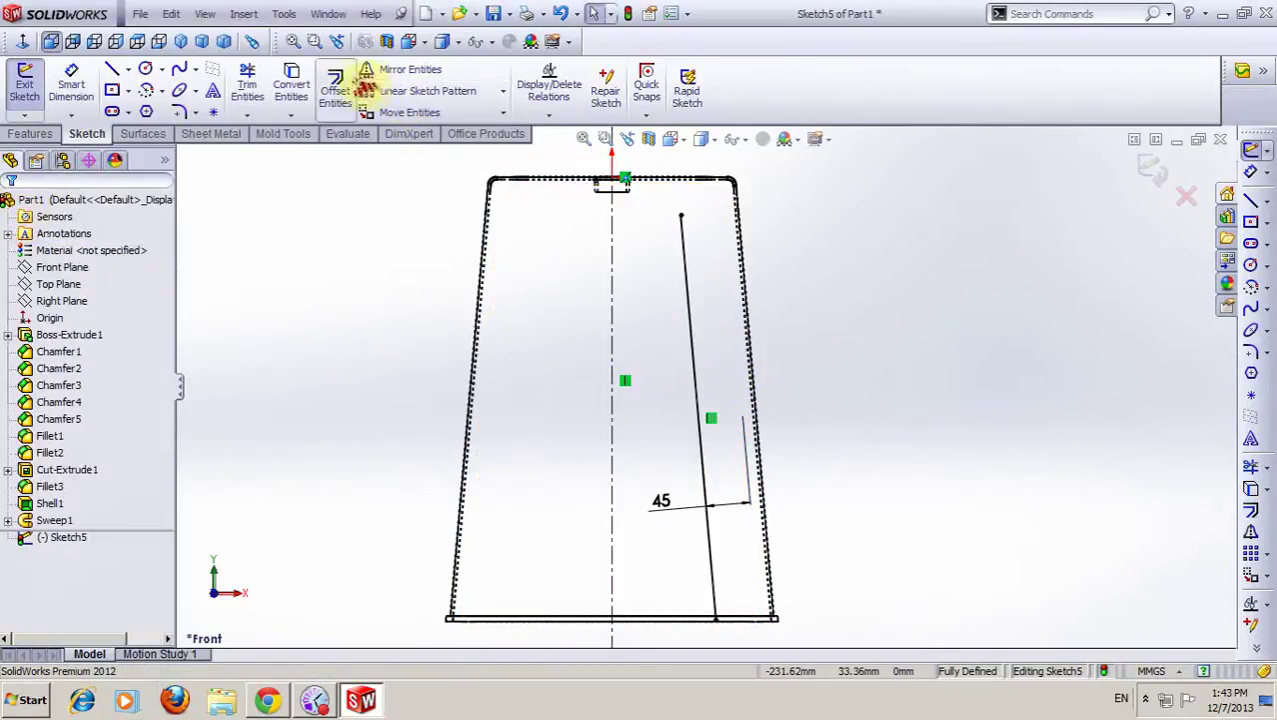
- Offset the left tapered wall 45 mm inward
{"action": "left_click", "coordinate": [337, 86]}
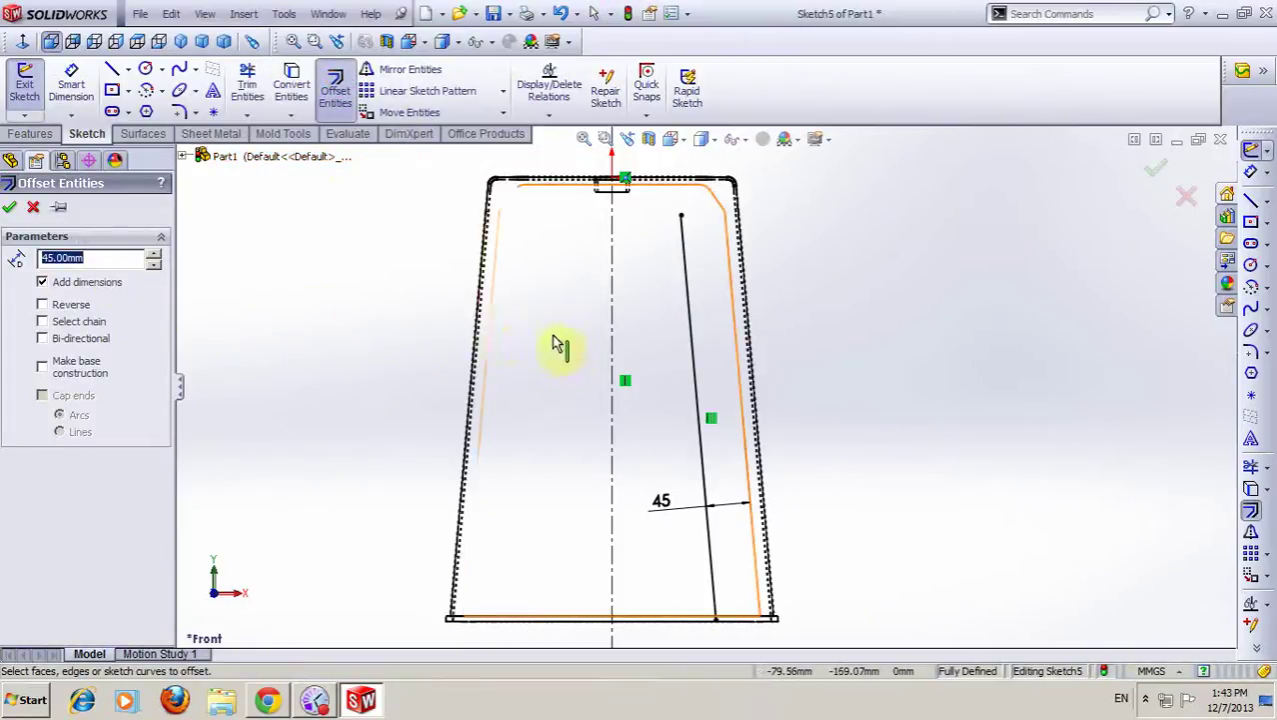
{"action": "left_click", "coordinate": [489, 334]}
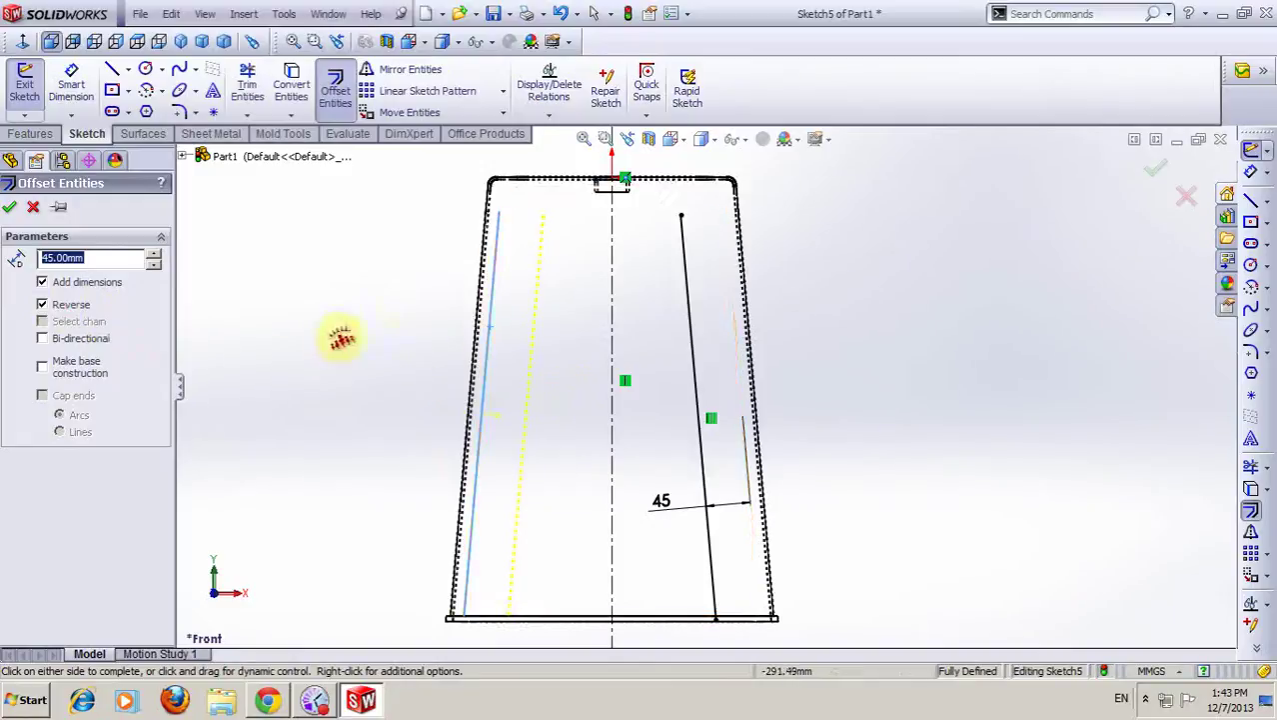
{"action": "left_click", "coordinate": [10, 207]}
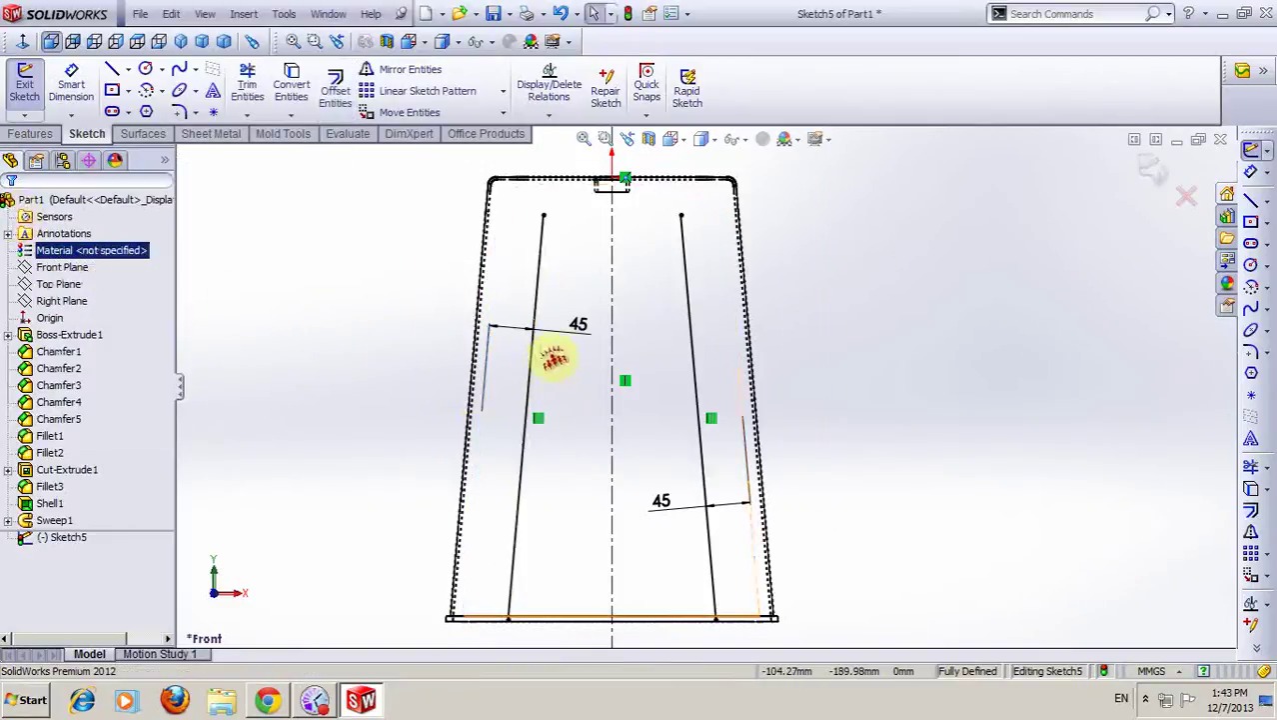
{"action": "key", "text": "f"}
{"action": "scroll", "coordinate": [644, 255], "scroll_direction": "down", "scroll_amount": 1}
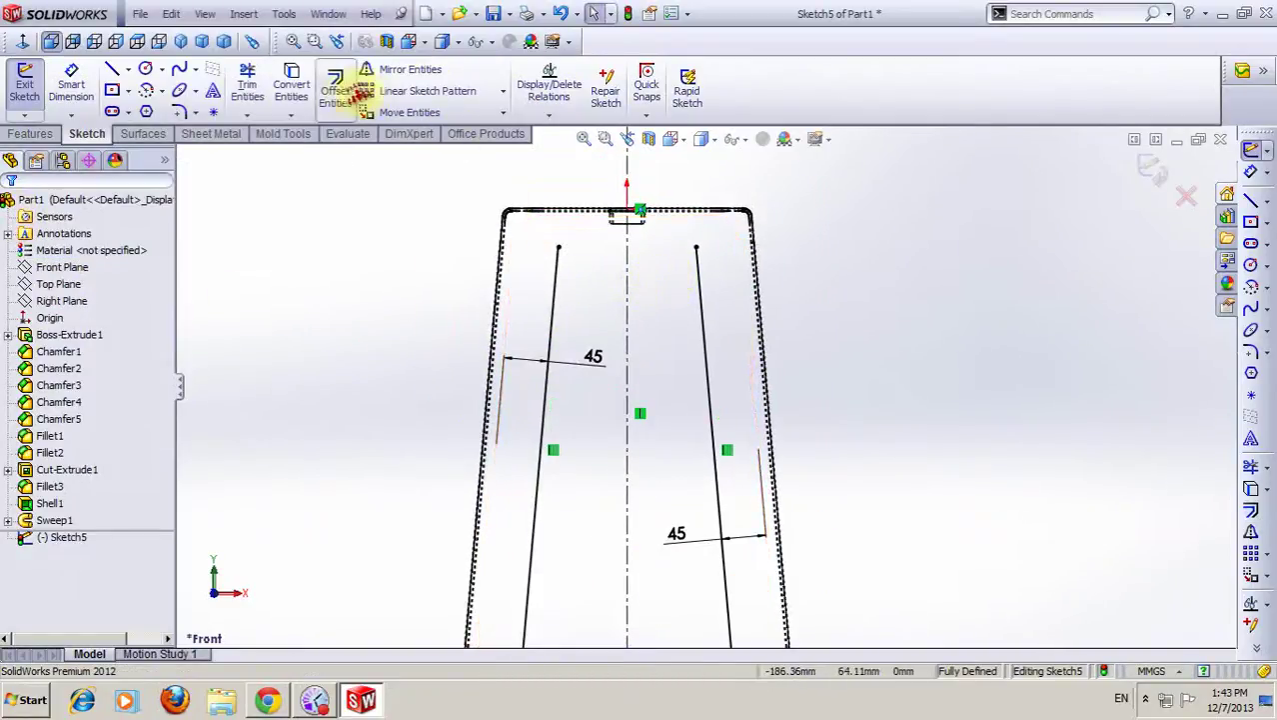
- Offset the top edge of the profile 55 mm downward
{"action": "left_click", "coordinate": [337, 88]}
{"action": "scroll", "coordinate": [665, 225], "scroll_direction": "down", "scroll_amount": 1}
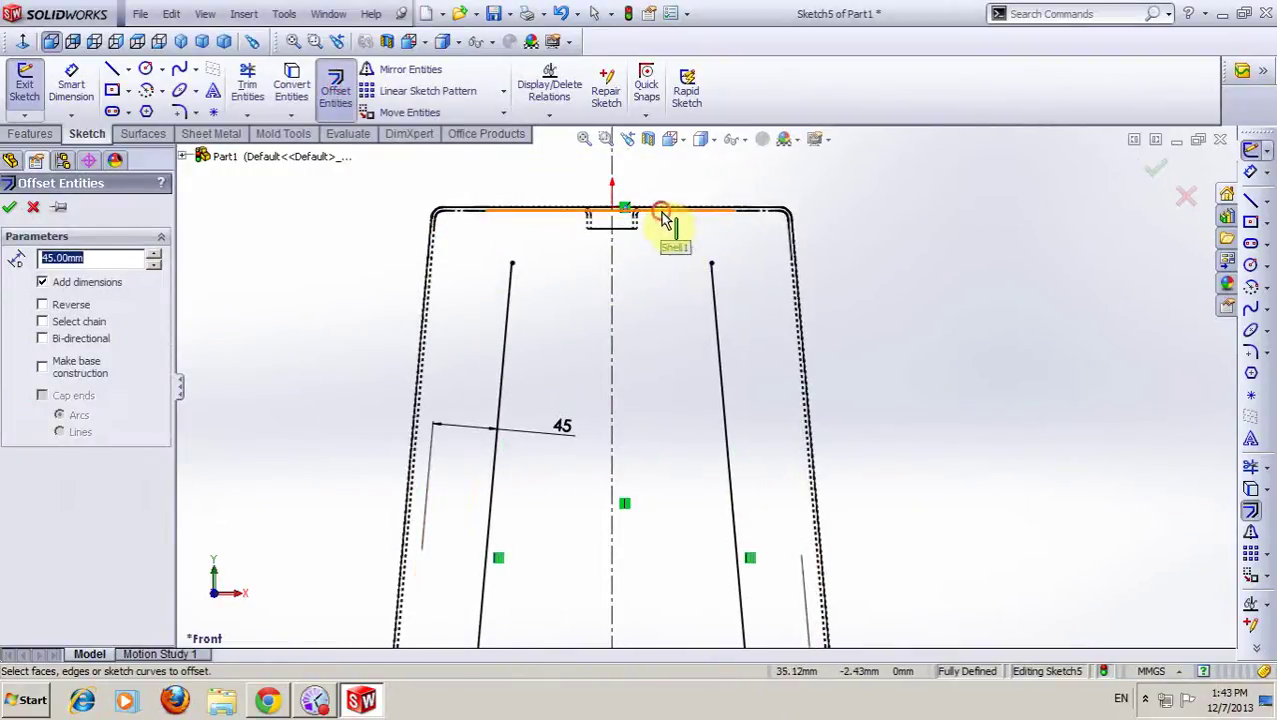
{"action": "left_click", "coordinate": [663, 215]}
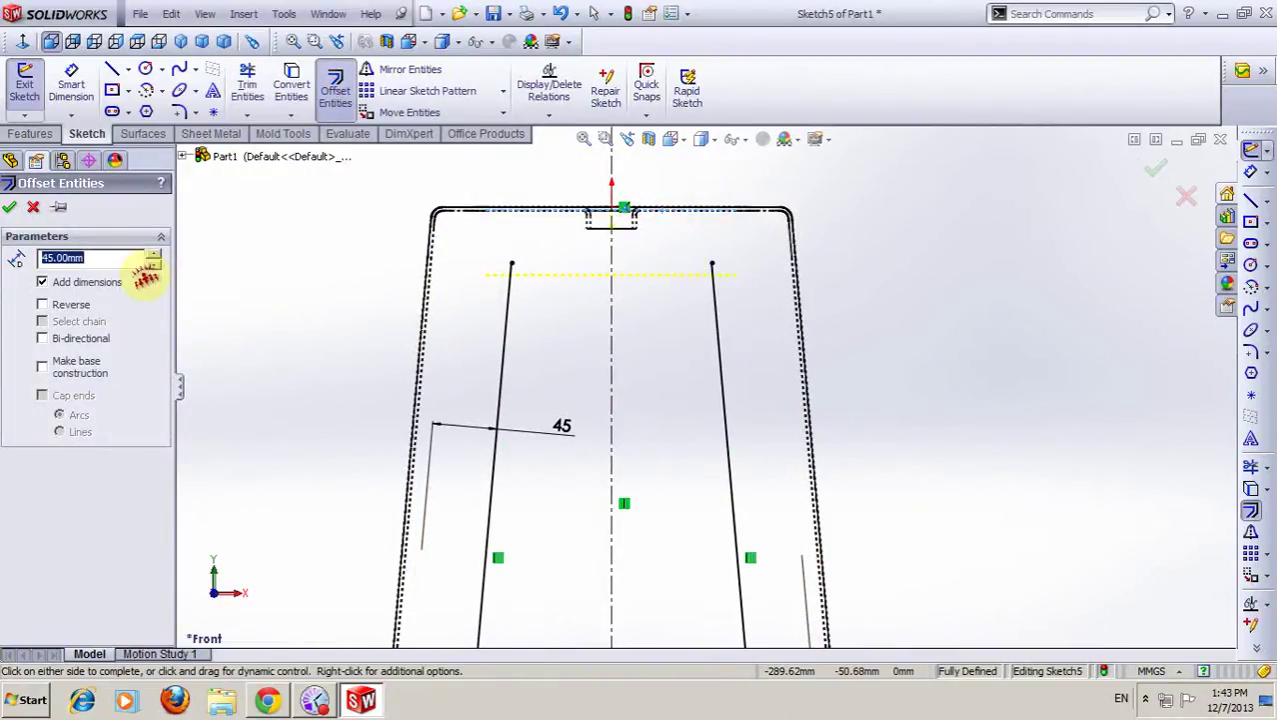
{"action": "left_click", "coordinate": [330, 284]}
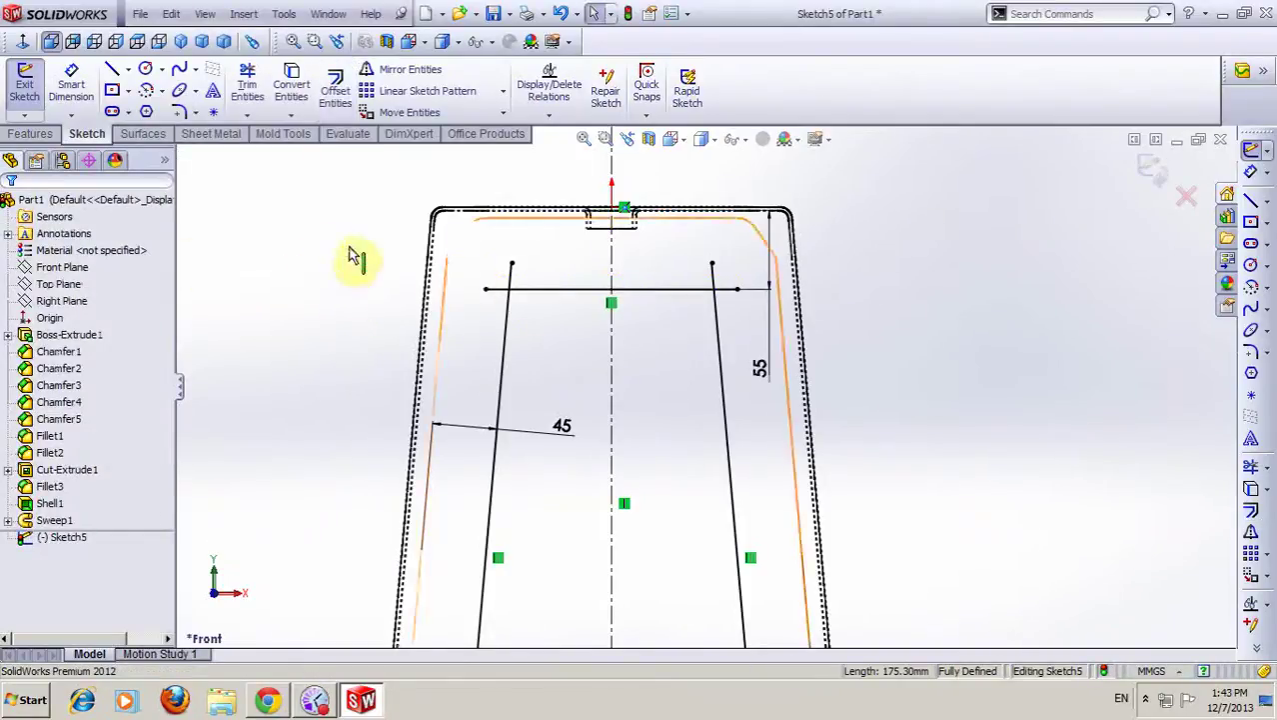
- Drag the left inner line's lower endpoint below the stool's bottom edge
{"action": "scroll", "coordinate": [685, 427], "scroll_direction": "up", "scroll_amount": 3}
{"action": "scroll", "coordinate": [764, 484], "scroll_direction": "up", "scroll_amount": 3}
{"action": "scroll", "coordinate": [741, 448], "scroll_direction": "down", "scroll_amount": 3}
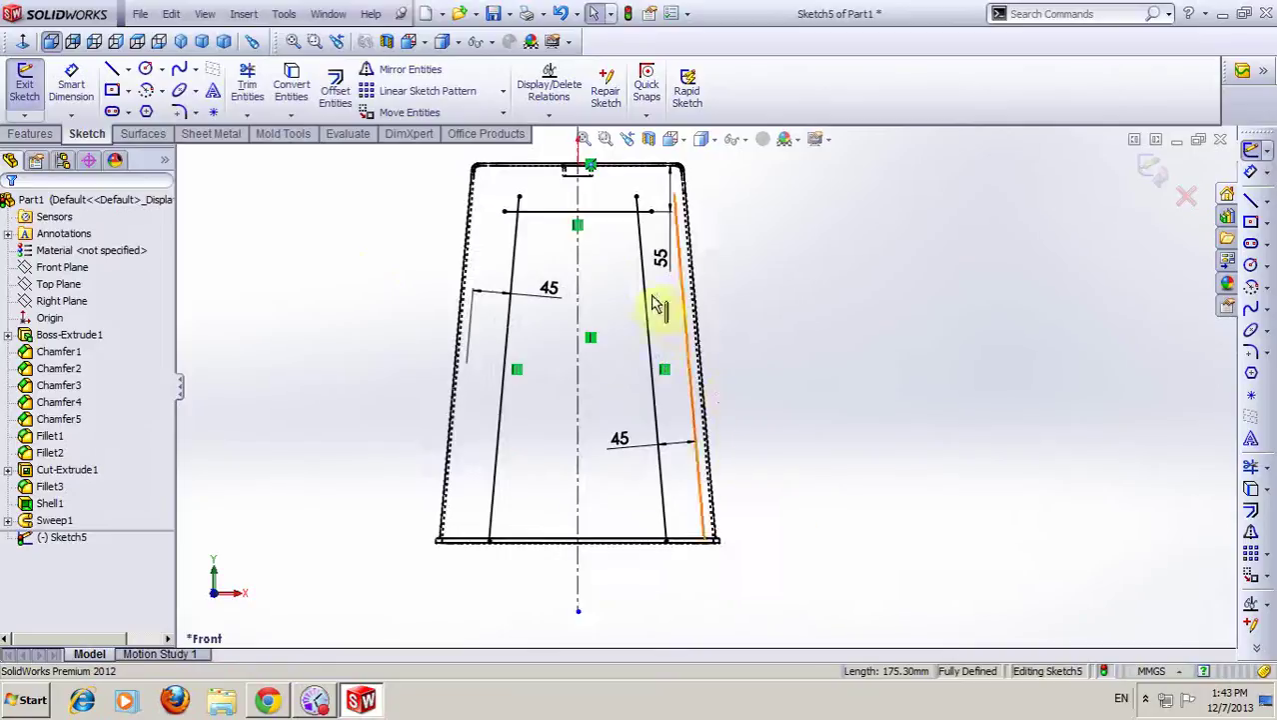
{"action": "scroll", "coordinate": [655, 304], "scroll_direction": "up", "scroll_amount": 2}
{"action": "scroll", "coordinate": [649, 275], "scroll_direction": "down", "scroll_amount": 2}
{"action": "left_click", "coordinate": [711, 420]}
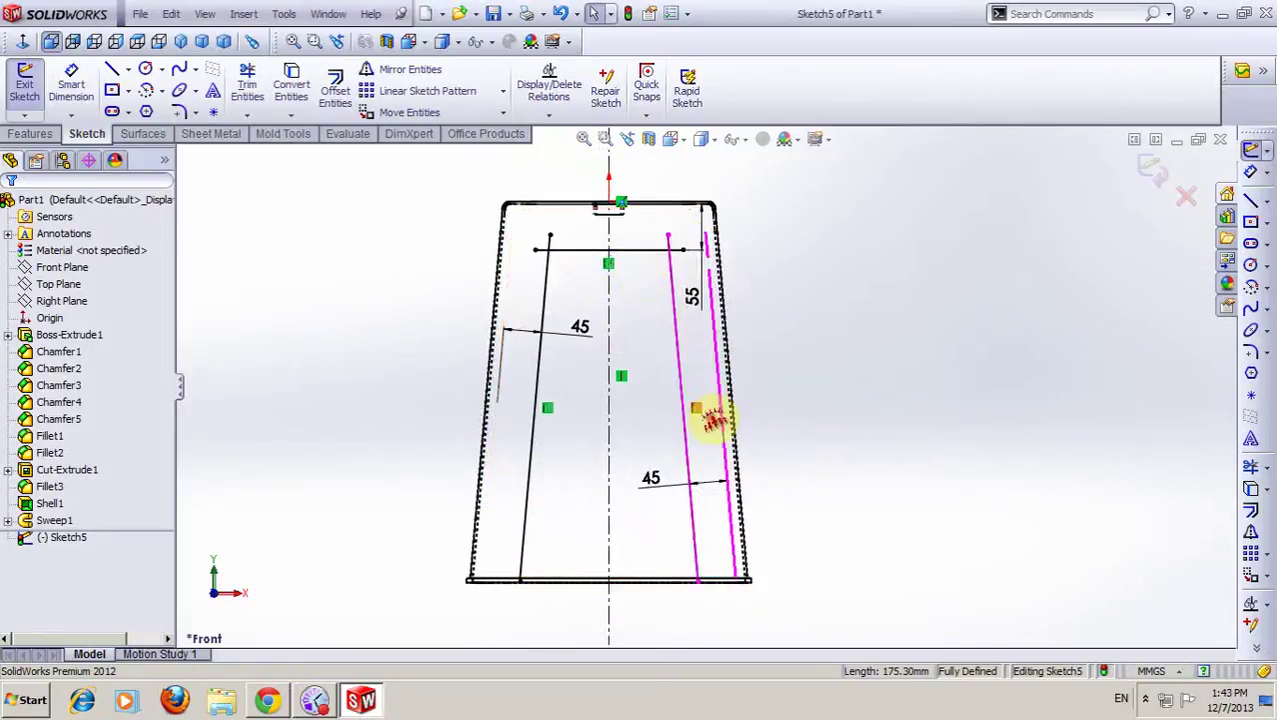
{"action": "left_click", "coordinate": [712, 420]}
{"action": "scroll", "coordinate": [689, 559], "scroll_direction": "down", "scroll_amount": 4}
{"action": "scroll", "coordinate": [460, 495], "scroll_direction": "down", "scroll_amount": 1}
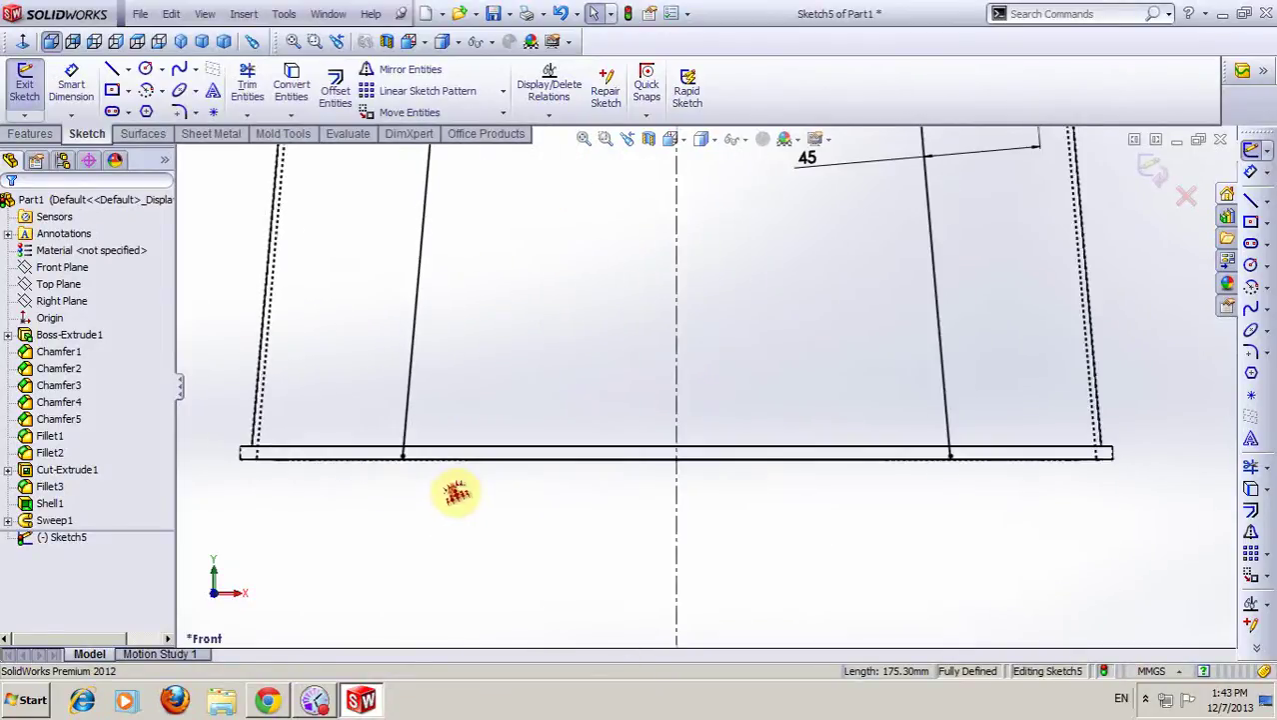
{"action": "scroll", "coordinate": [455, 490], "scroll_direction": "down", "scroll_amount": 1}
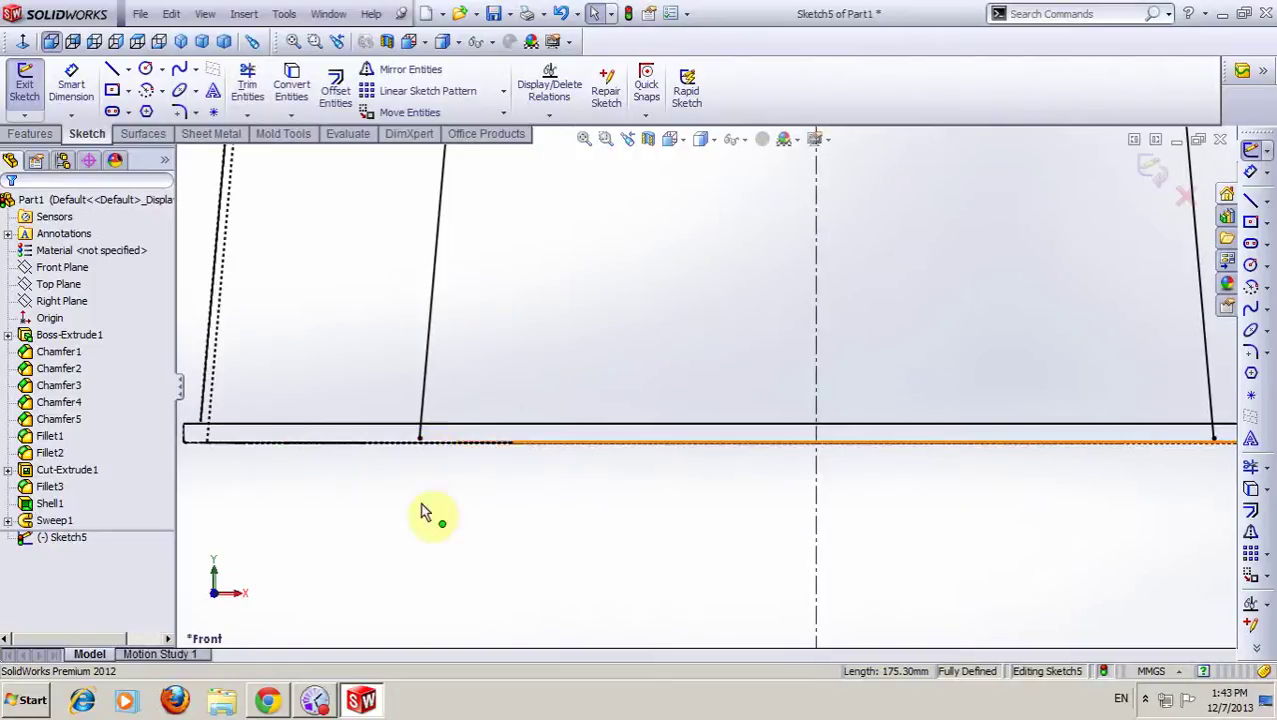
{"action": "left_click_drag", "start_coordinate": [419, 443], "coordinate": [418, 474]}
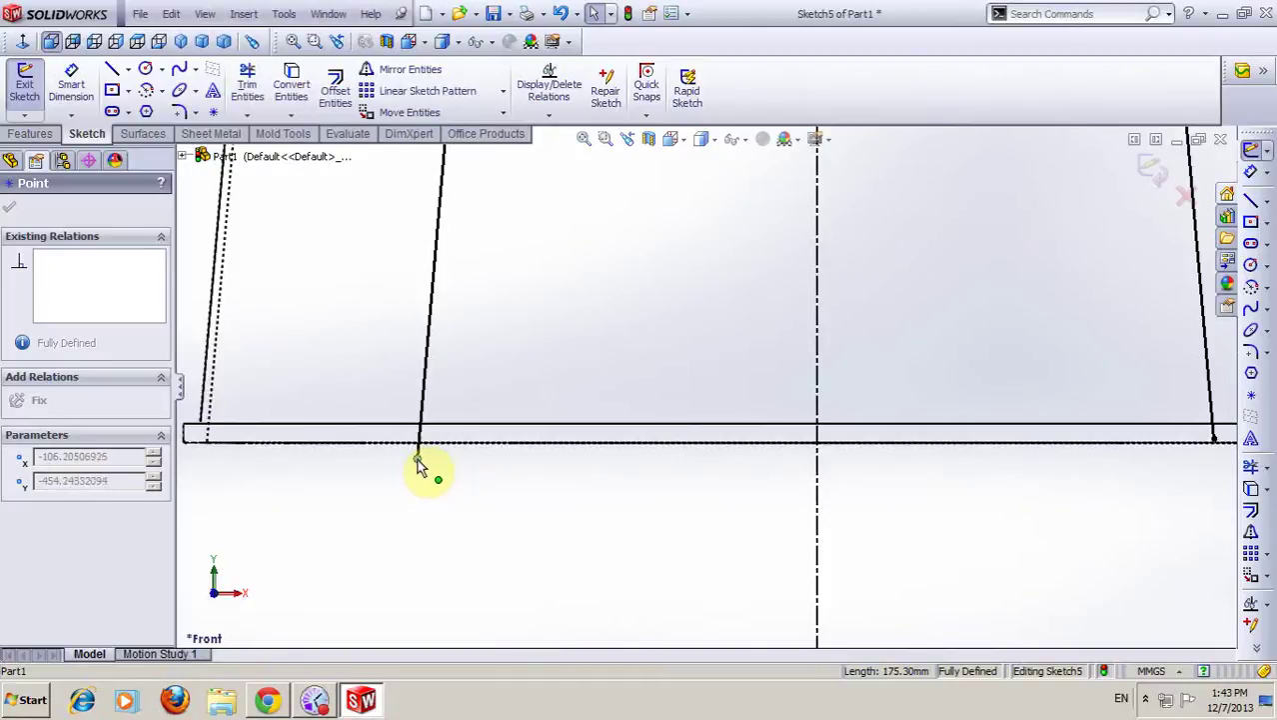
- Draw a horizontal line from the left inner line's end to beneath the right inner line
{"action": "left_click", "coordinate": [450, 474]}
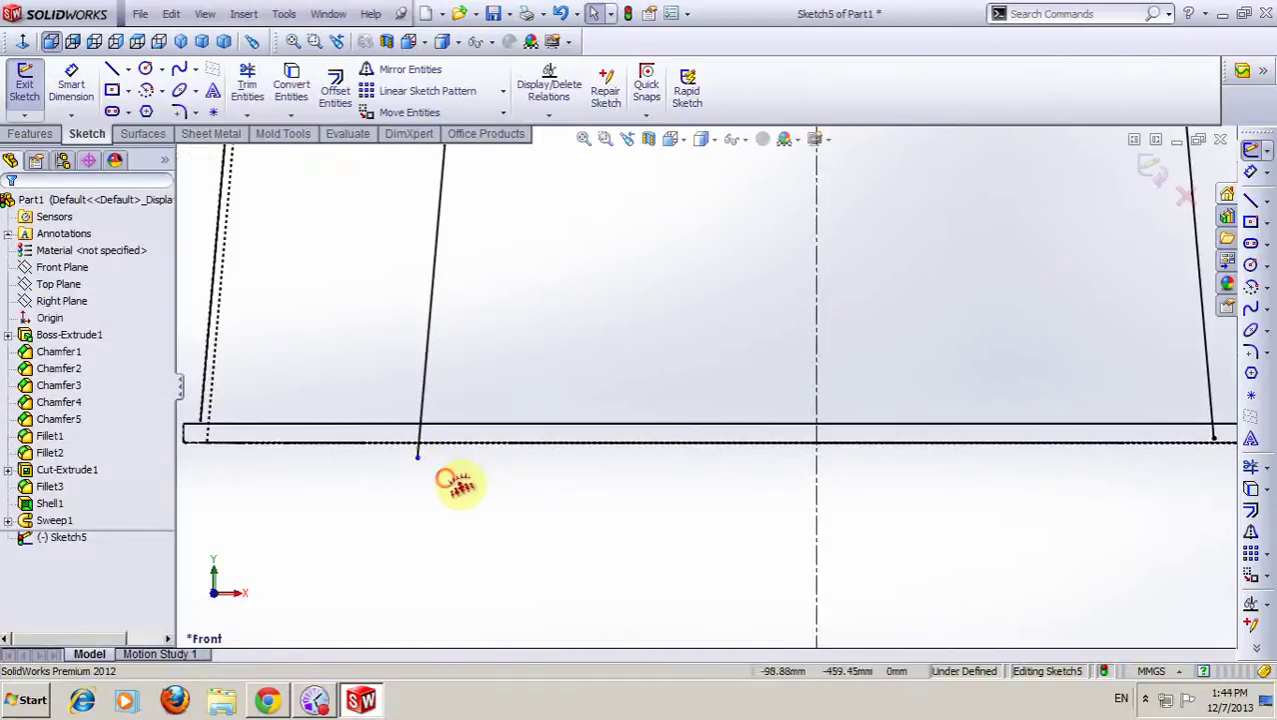
{"action": "key", "text": "l"}
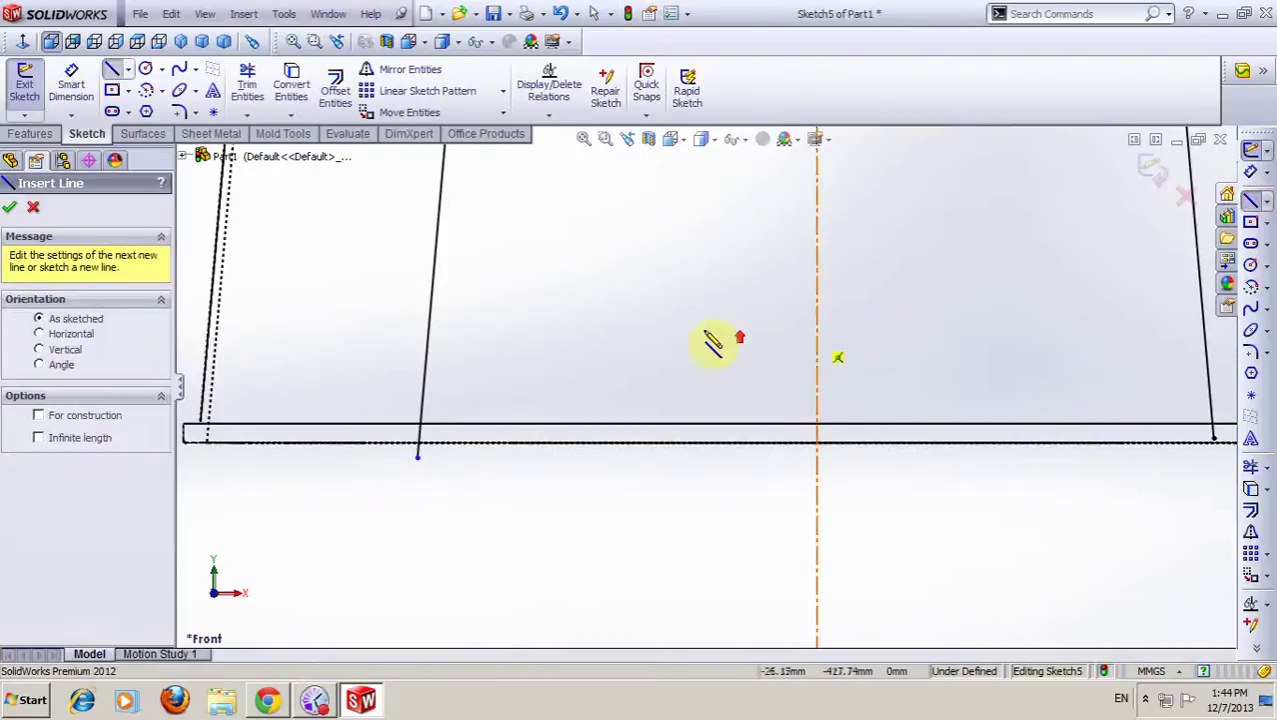
{"action": "scroll", "coordinate": [790, 340], "scroll_direction": "up", "scroll_amount": 3}
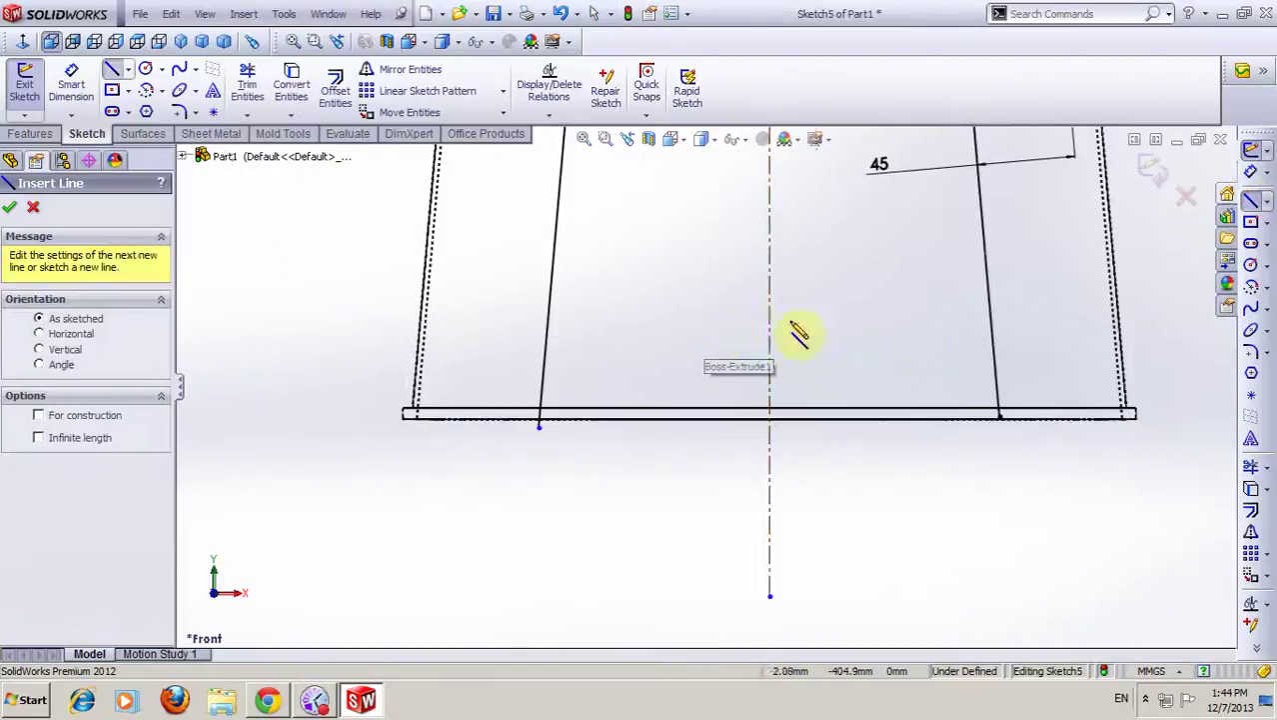
{"action": "left_click", "coordinate": [538, 427]}
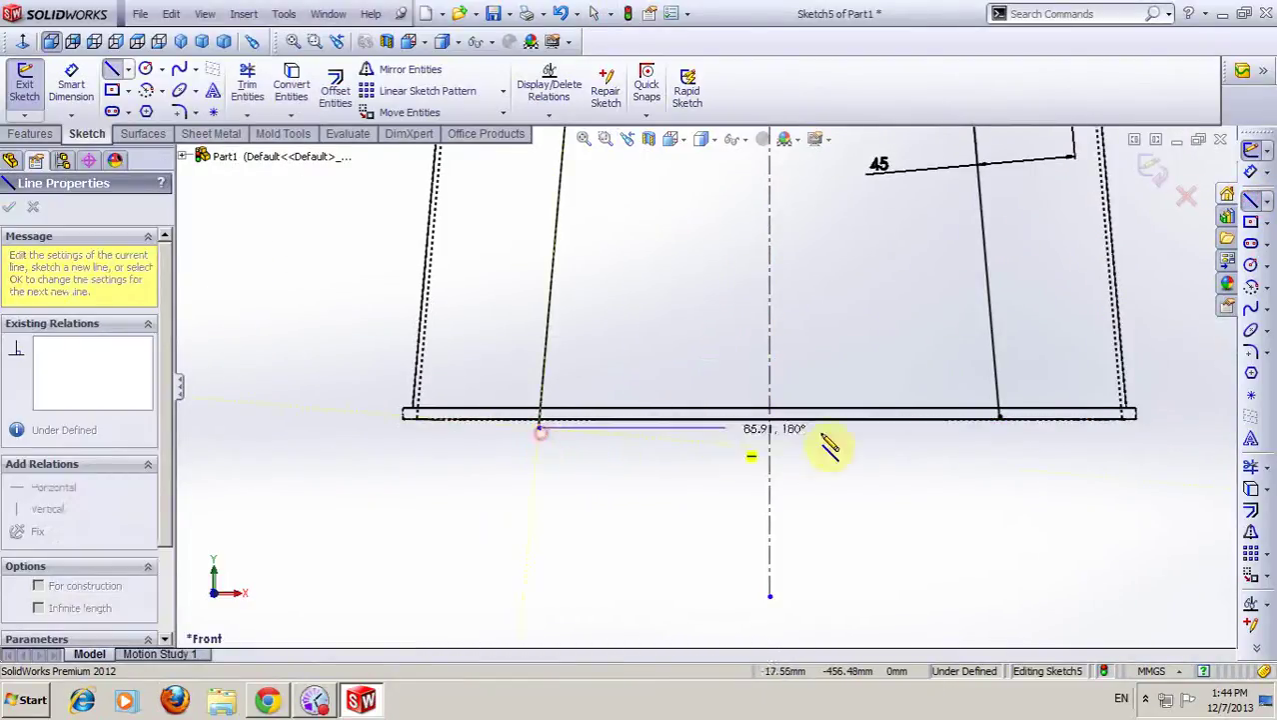
{"action": "middle_click_drag", "start_coordinate": [983, 456], "coordinate": [819, 415], "text": "ctrl"}
{"action": "scroll", "coordinate": [819, 410], "scroll_direction": "down", "scroll_amount": 3}
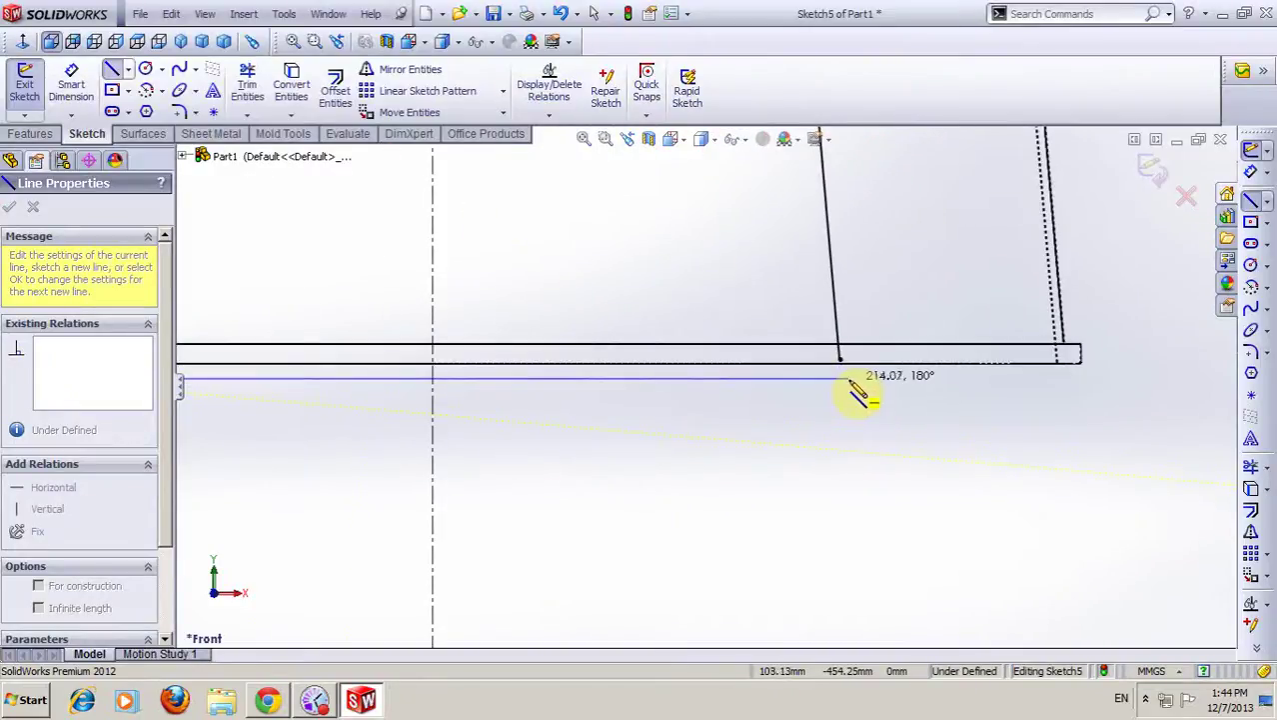
{"action": "left_click", "coordinate": [851, 381]}
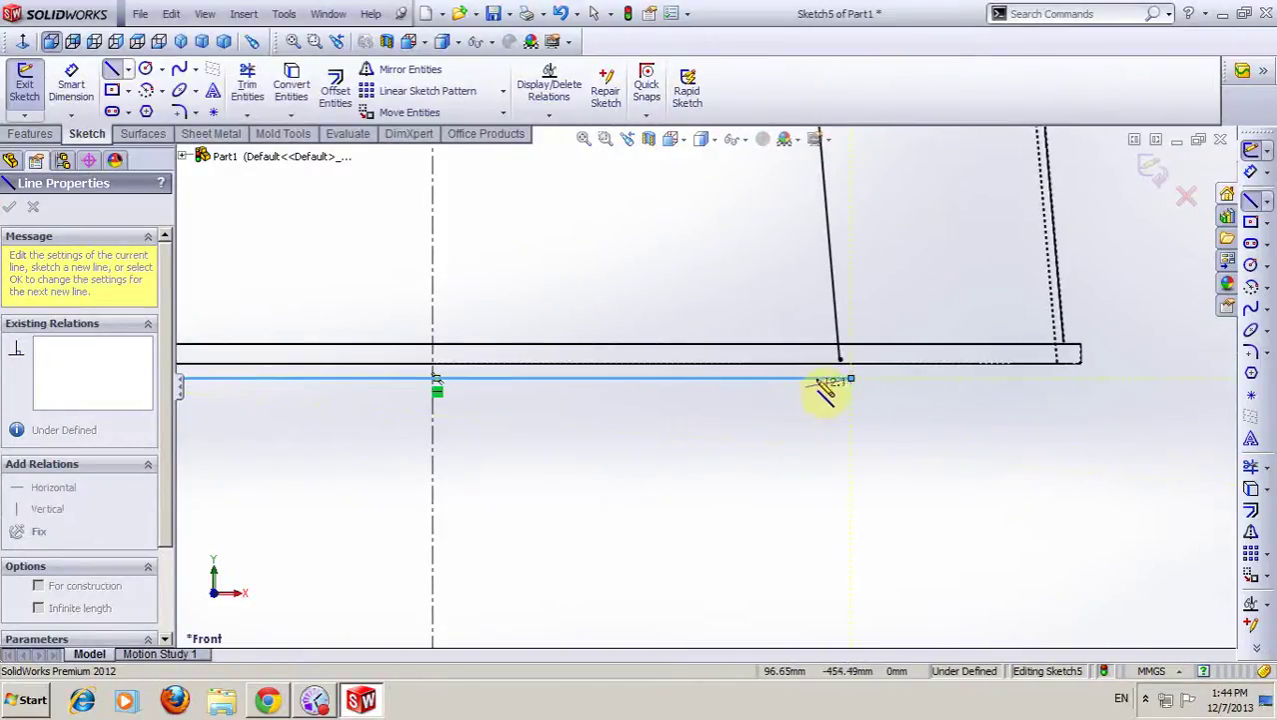
{"action": "key", "text": "Escape"}
- Drag the right inner line's lower endpoint onto the new horizontal line
{"action": "scroll", "coordinate": [850, 375], "scroll_direction": "down", "scroll_amount": 3}
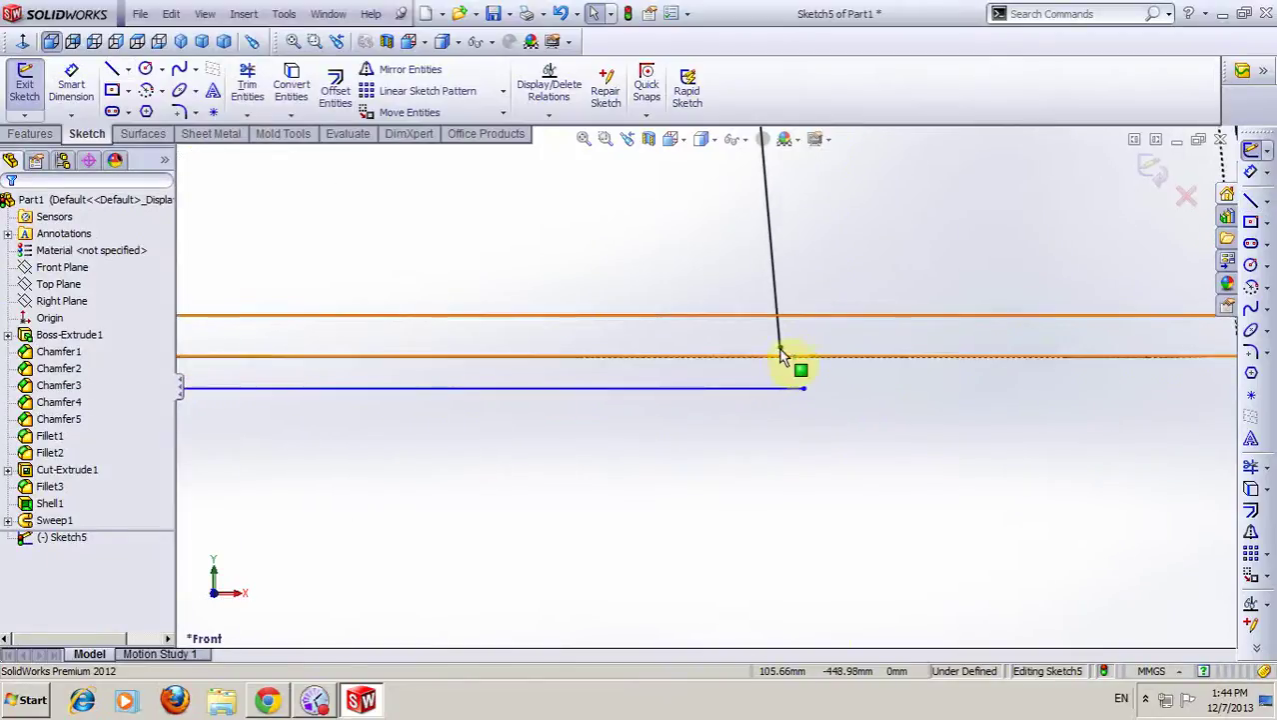
{"action": "left_click_drag", "start_coordinate": [781, 355], "coordinate": [786, 382]}
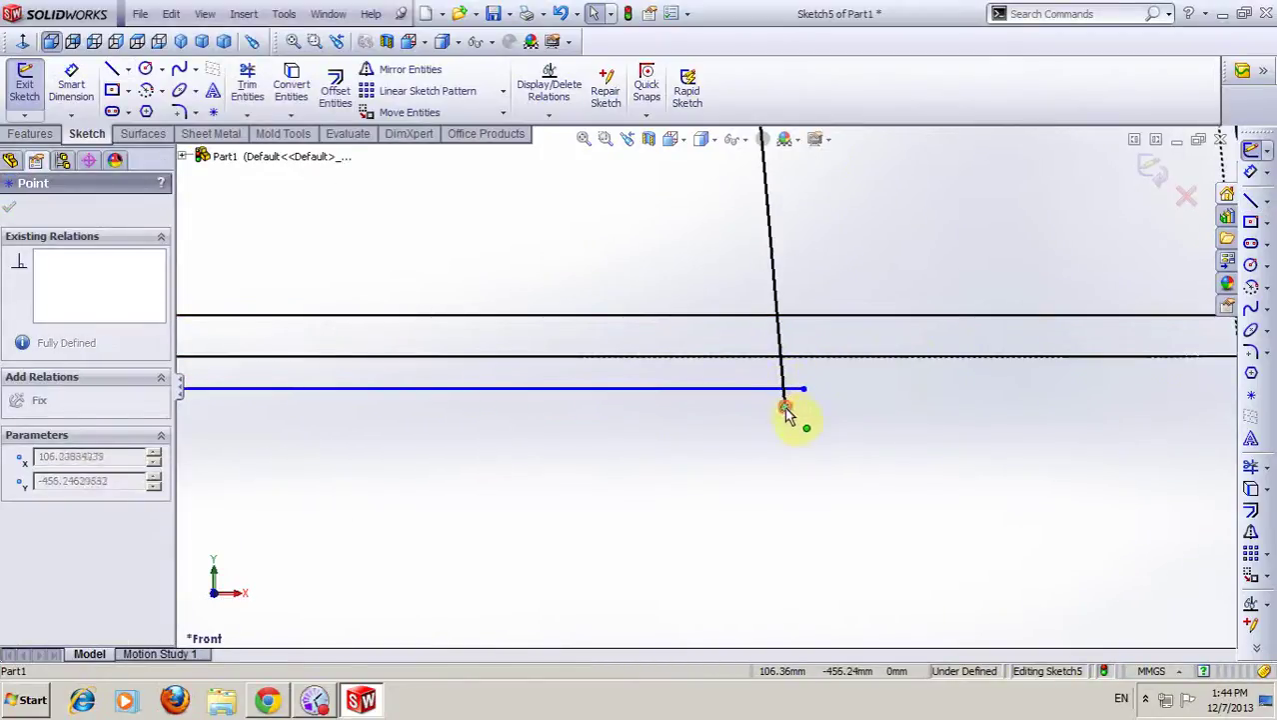
{"action": "left_click", "coordinate": [851, 404]}
{"action": "scroll", "coordinate": [861, 405], "scroll_direction": "up", "scroll_amount": 2}
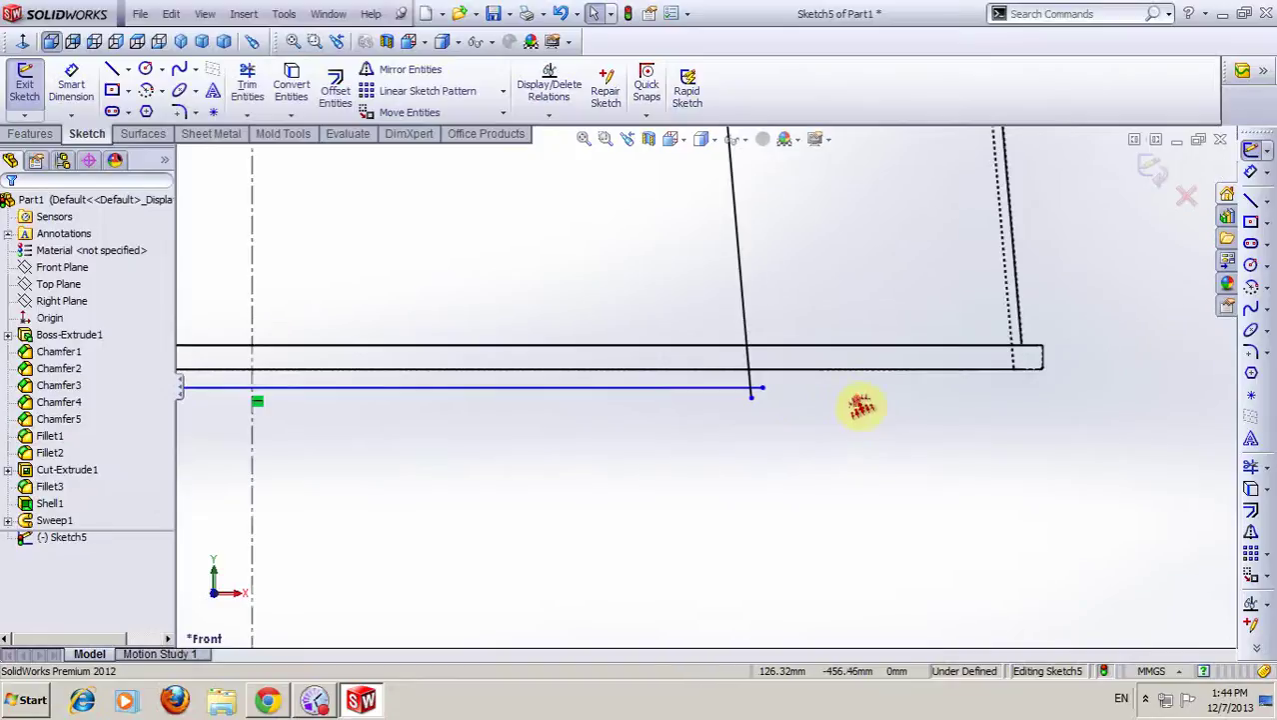
{"action": "scroll", "coordinate": [775, 294], "scroll_direction": "down", "scroll_amount": 1}
{"action": "scroll", "coordinate": [778, 442], "scroll_direction": "up", "scroll_amount": 1}
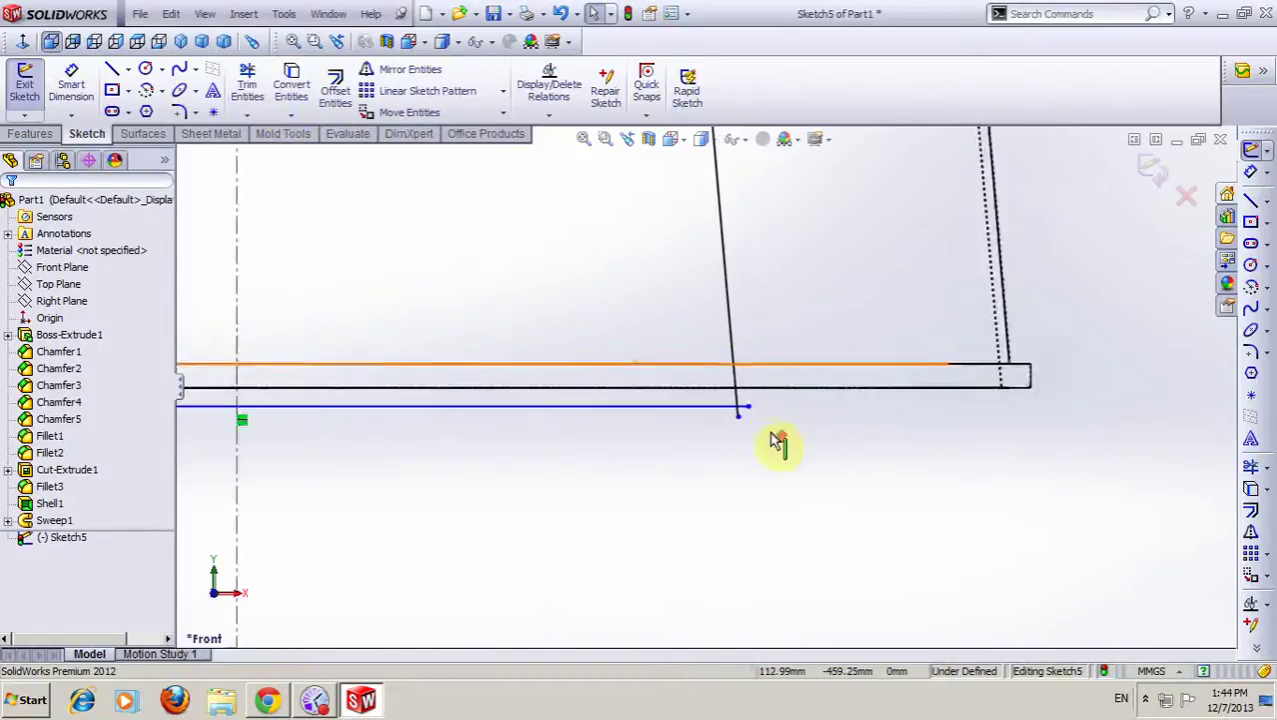
{"action": "scroll", "coordinate": [777, 440], "scroll_direction": "up", "scroll_amount": 2}
{"action": "scroll", "coordinate": [782, 438], "scroll_direction": "up", "scroll_amount": 1}
{"action": "scroll", "coordinate": [677, 404], "scroll_direction": "down", "scroll_amount": 1}
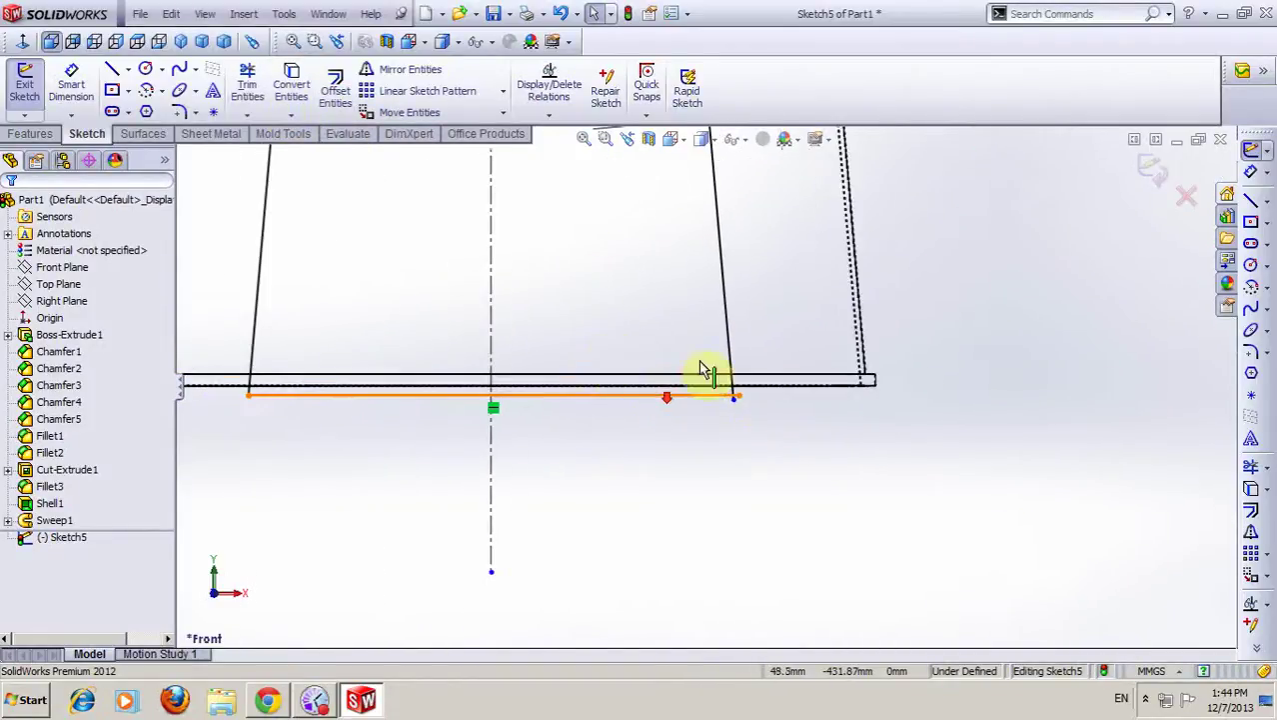
{"action": "scroll", "coordinate": [880, 322], "scroll_direction": "down", "scroll_amount": 4}
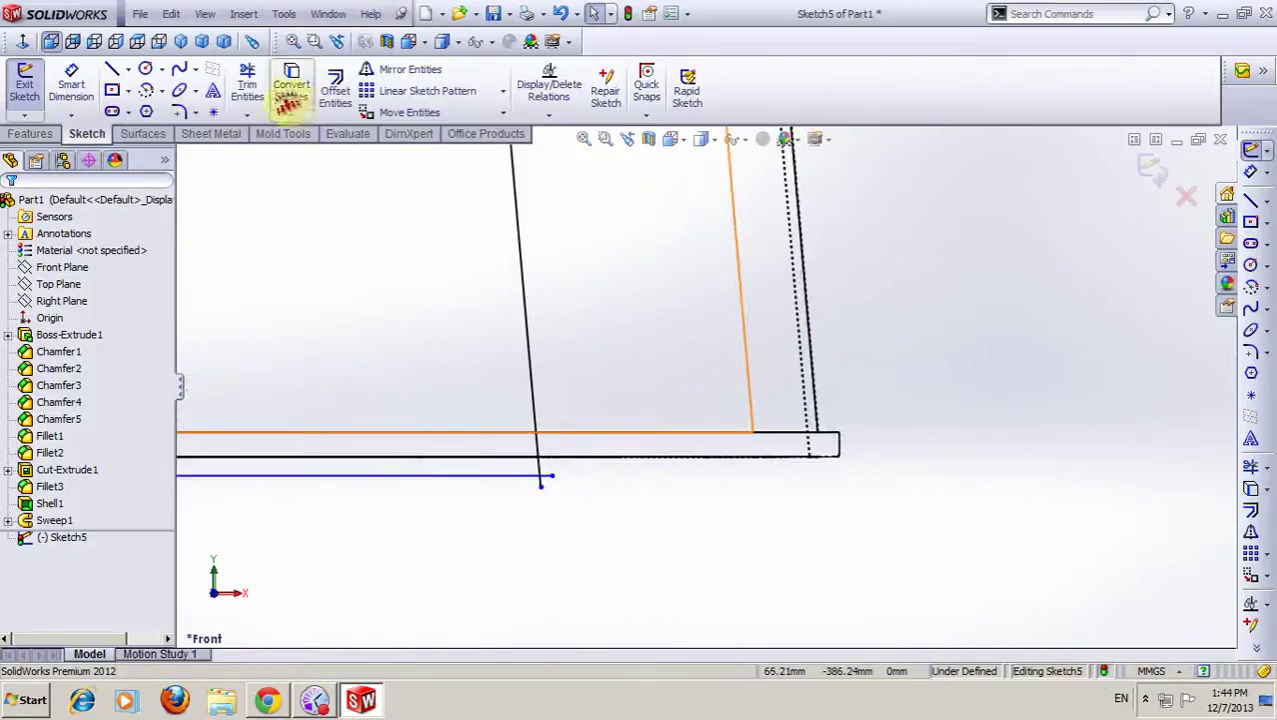
{"action": "left_click", "coordinate": [246, 85]}
{"action": "scroll", "coordinate": [570, 492], "scroll_direction": "down", "scroll_amount": 2}
- Finish trimming and zoom in on the bottom of the Sketch5 profile
{"action": "scroll", "coordinate": [566, 489], "scroll_direction": "down", "scroll_amount": 2}
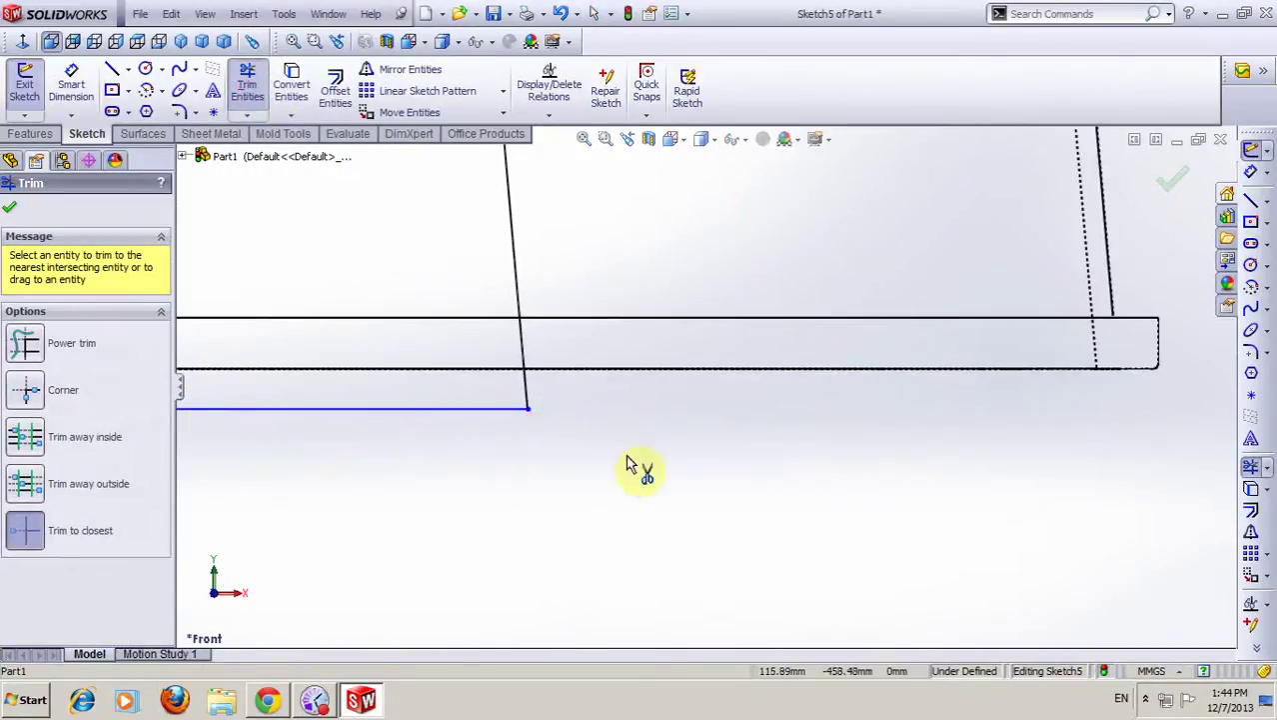
{"action": "scroll", "coordinate": [628, 463], "scroll_direction": "up", "scroll_amount": 3}
{"action": "left_click", "coordinate": [12, 208]}
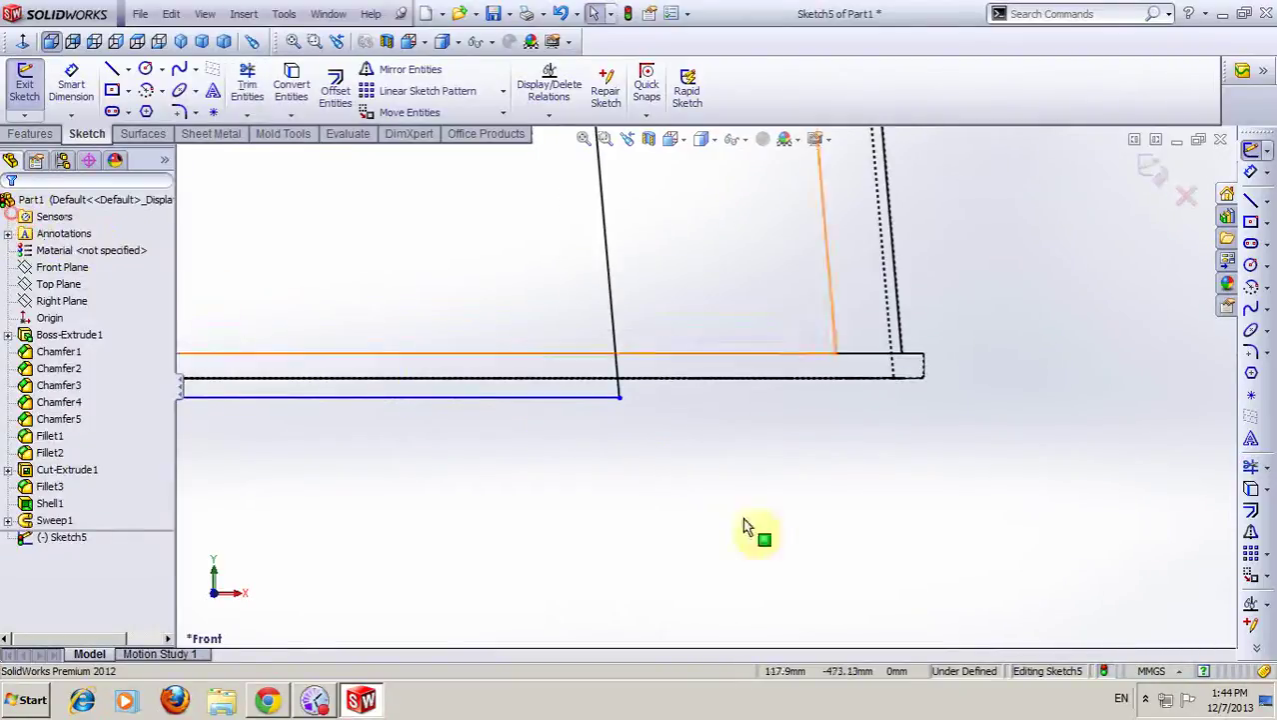
{"action": "scroll", "coordinate": [790, 529], "scroll_direction": "up", "scroll_amount": 2}
{"action": "scroll", "coordinate": [814, 530], "scroll_direction": "up", "scroll_amount": 2}
{"action": "scroll", "coordinate": [790, 480], "scroll_direction": "up", "scroll_amount": 2}
{"action": "scroll", "coordinate": [678, 285], "scroll_direction": "down", "scroll_amount": 1}
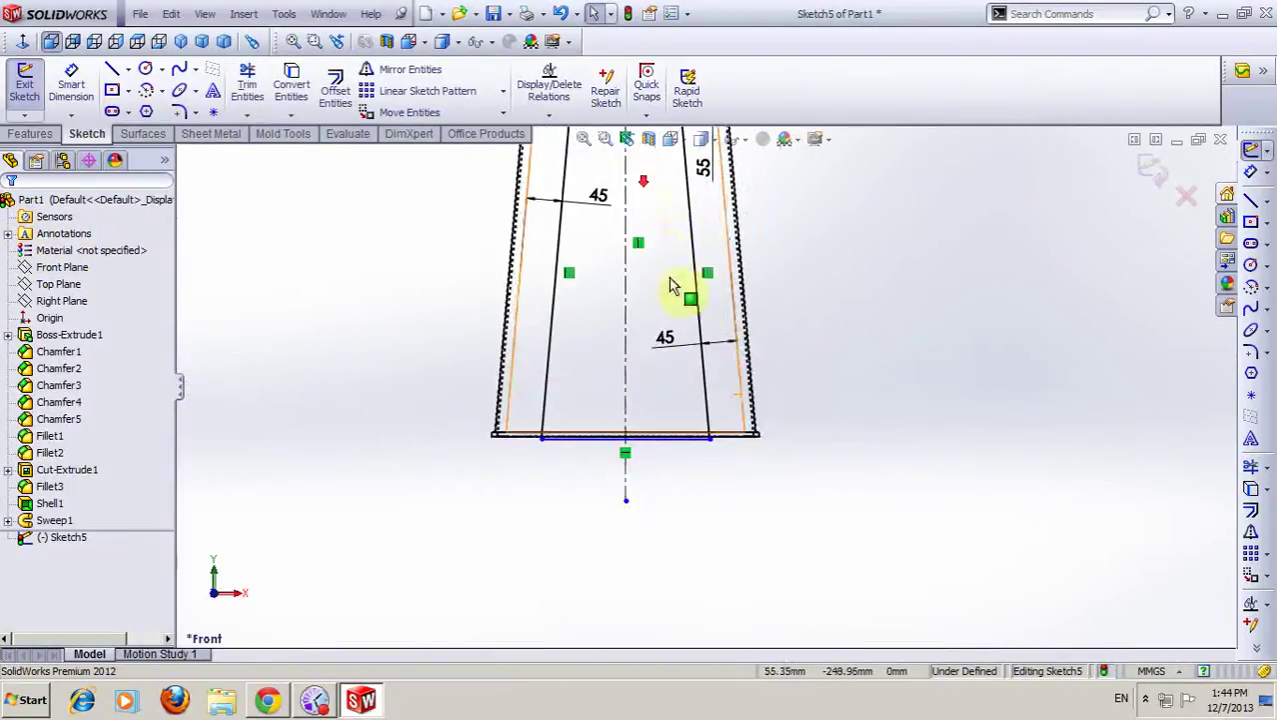
{"action": "scroll", "coordinate": [689, 322], "scroll_direction": "up", "scroll_amount": 3}
{"action": "scroll", "coordinate": [684, 294], "scroll_direction": "down", "scroll_amount": 1}
{"action": "scroll", "coordinate": [684, 408], "scroll_direction": "down", "scroll_amount": 3}
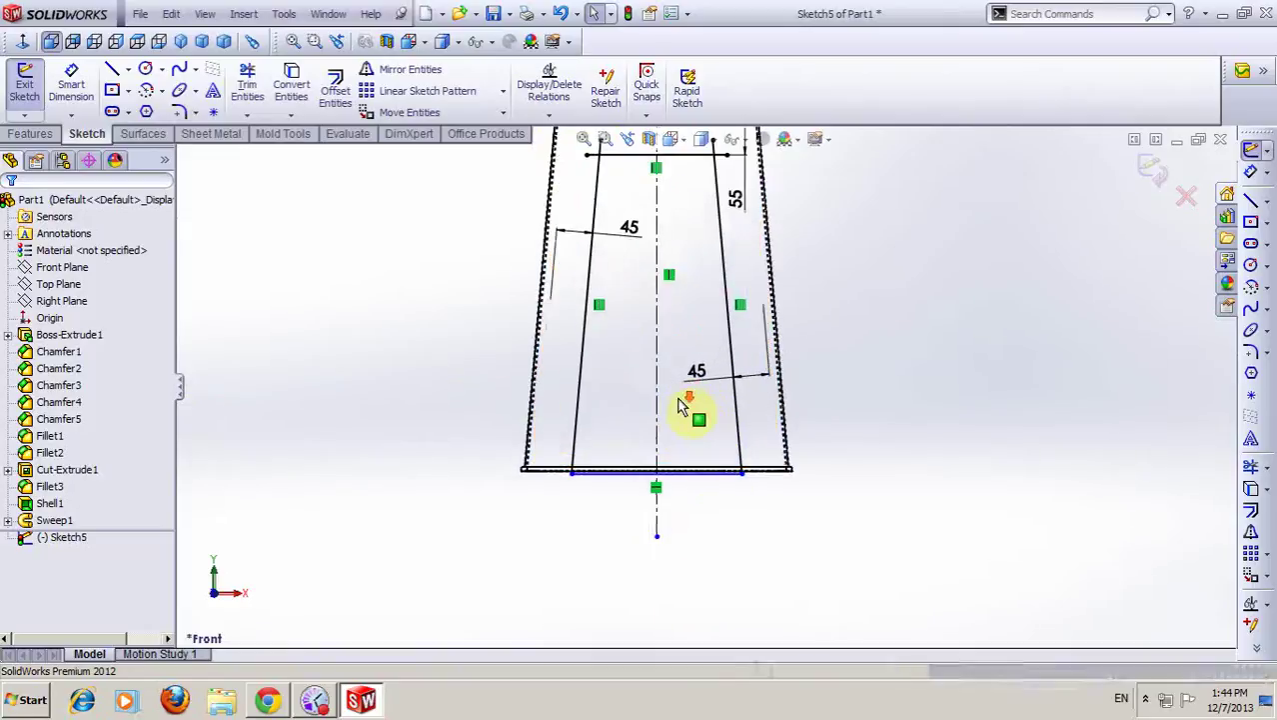
{"action": "scroll", "coordinate": [676, 414], "scroll_direction": "down", "scroll_amount": 1}
{"action": "scroll", "coordinate": [678, 424], "scroll_direction": "down", "scroll_amount": 1}
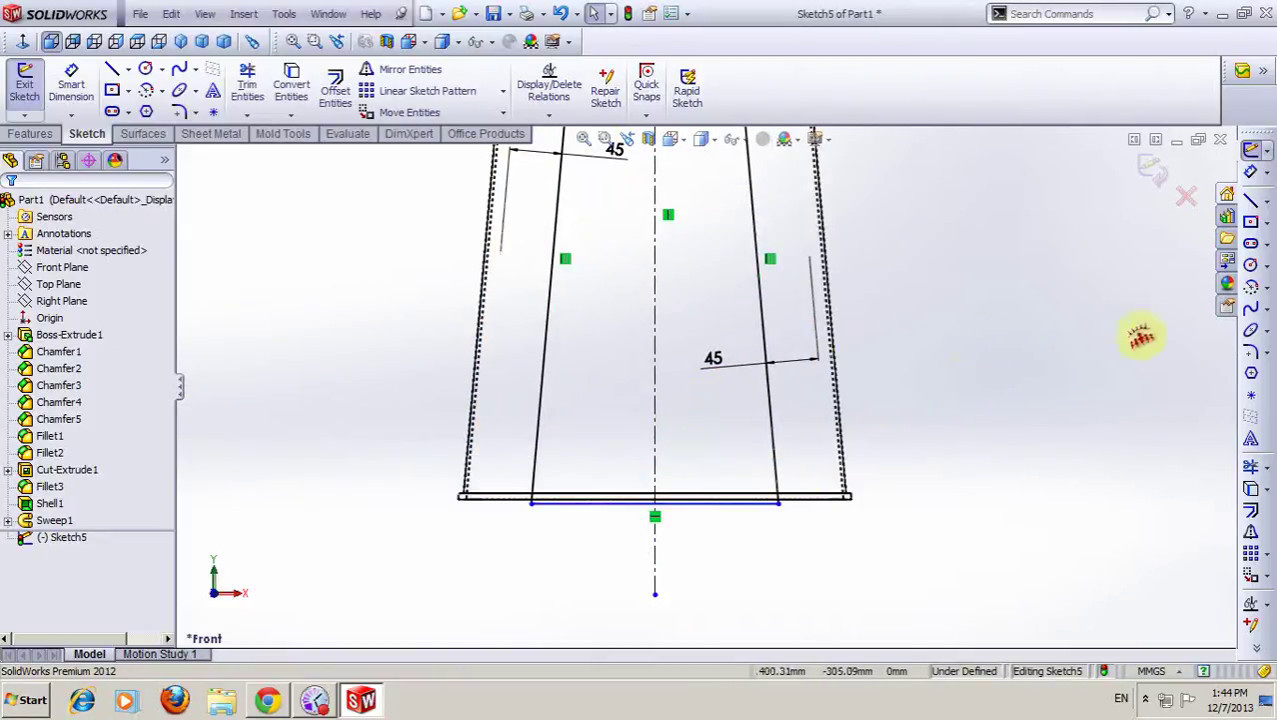
- Draw a lower and an upper horizontal line, each extending past both tapered walls
{"action": "left_click", "coordinate": [1255, 199]}
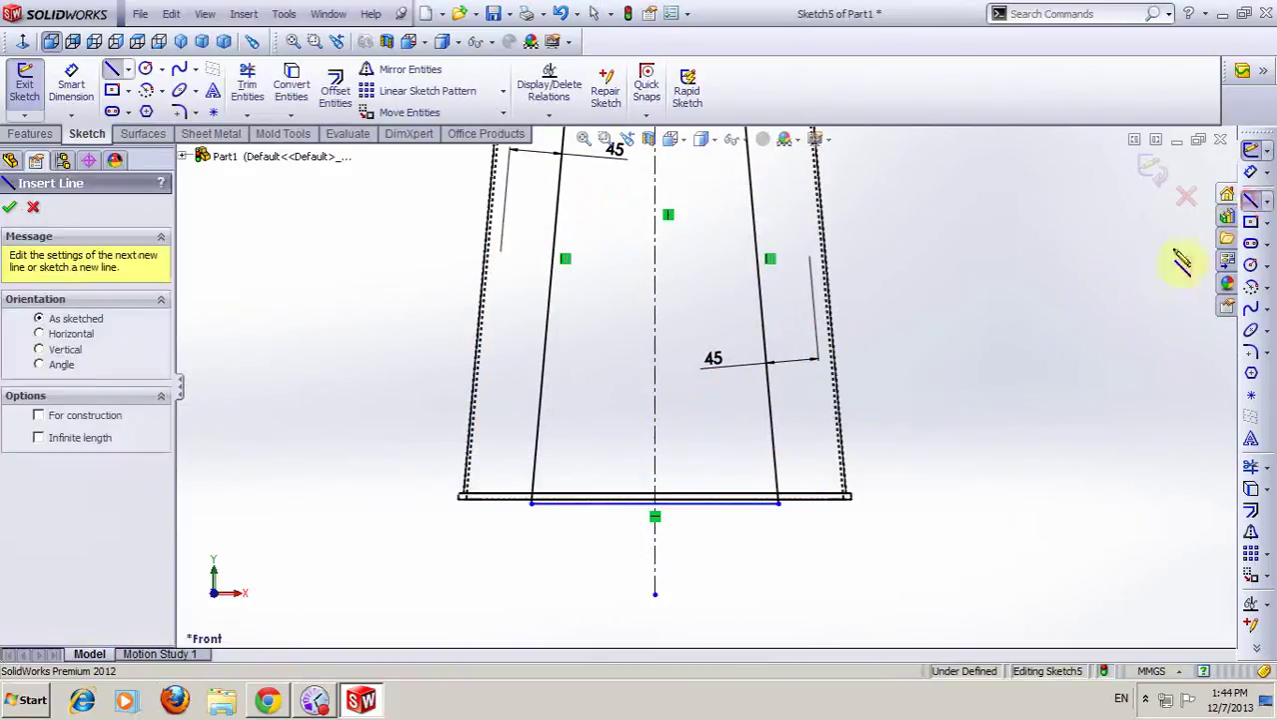
{"action": "left_click", "coordinate": [397, 405]}
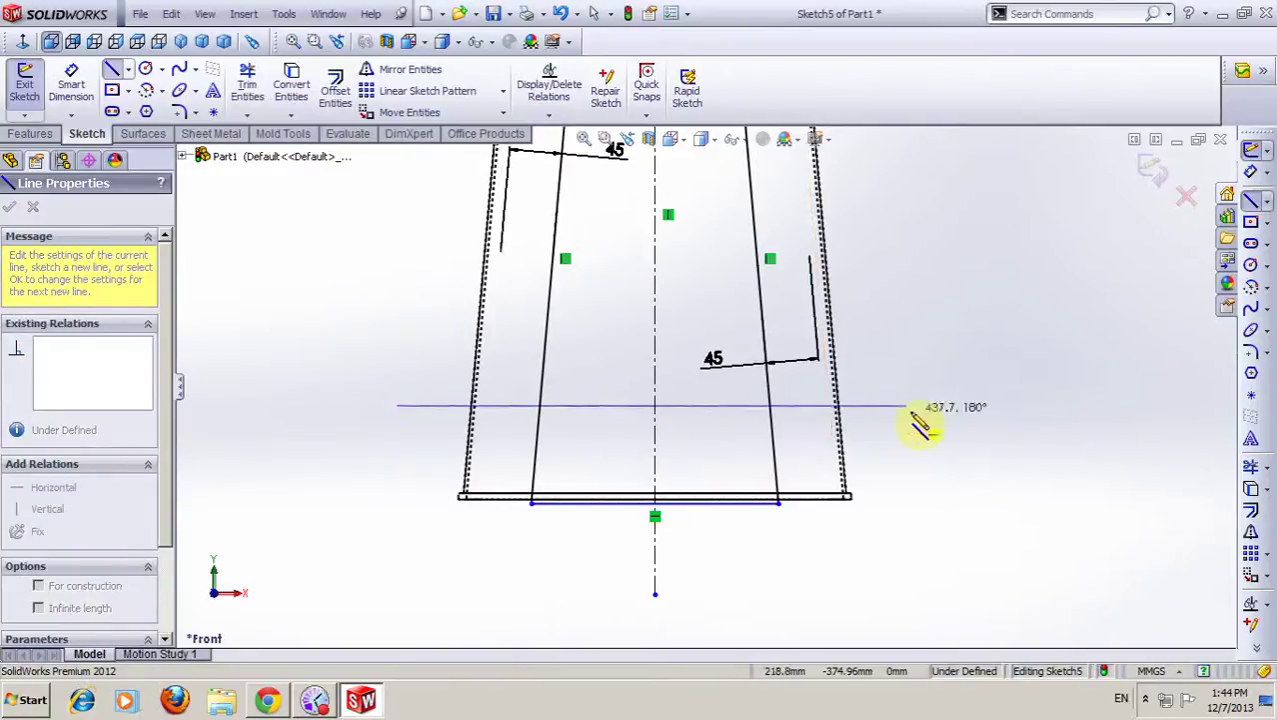
{"action": "left_click", "coordinate": [948, 406]}
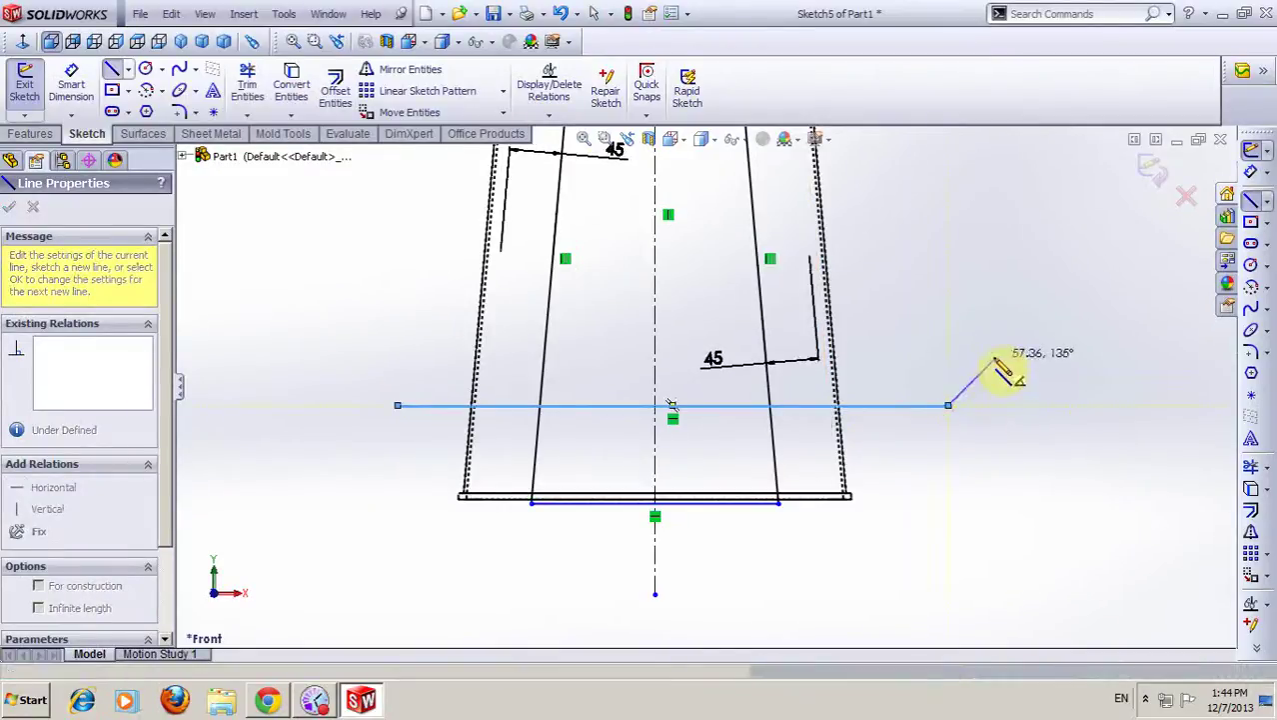
{"action": "key", "text": "Escape"}
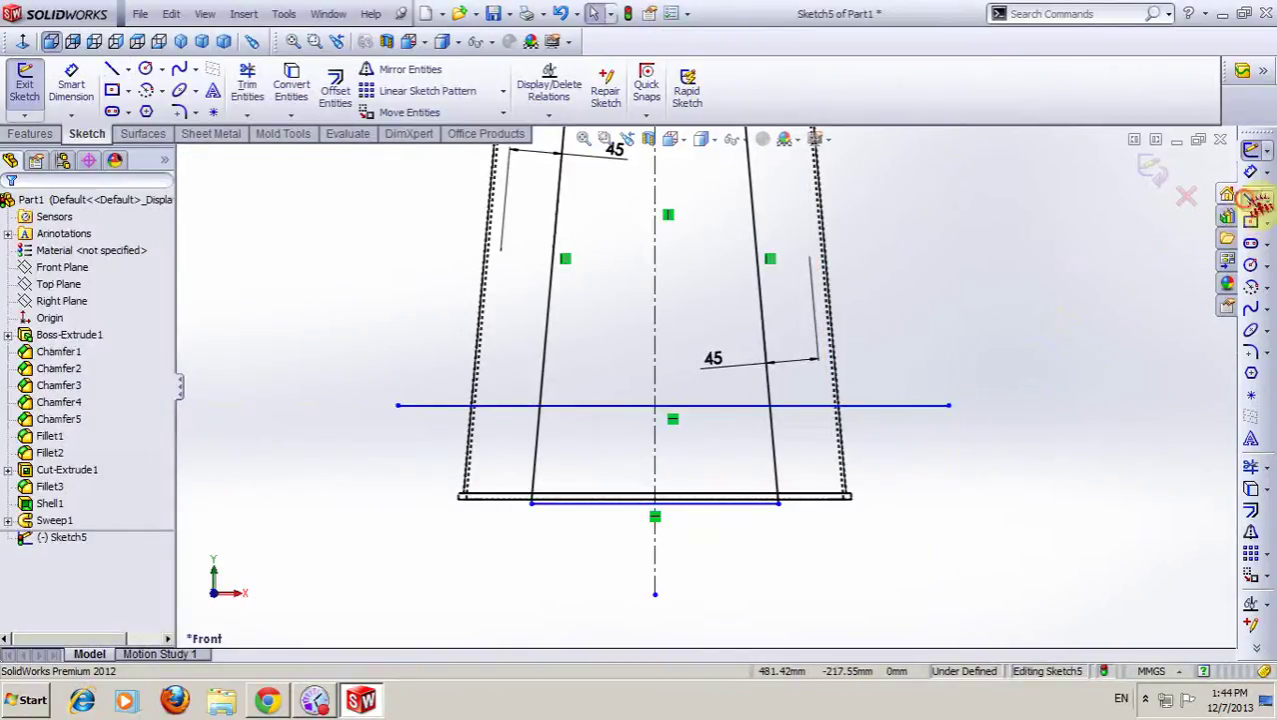
{"action": "left_click", "coordinate": [1252, 200]}
{"action": "left_click", "coordinate": [370, 294]}
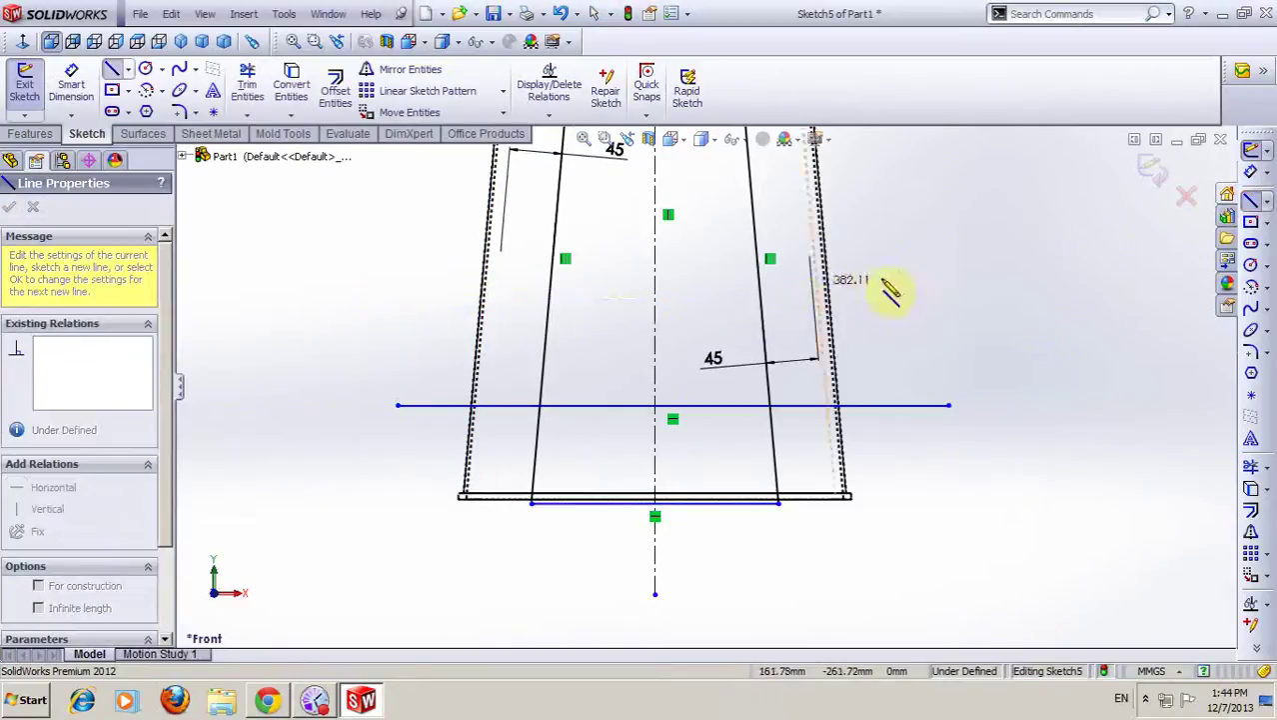
{"action": "left_click", "coordinate": [962, 292]}
{"action": "key", "text": "Escape"}
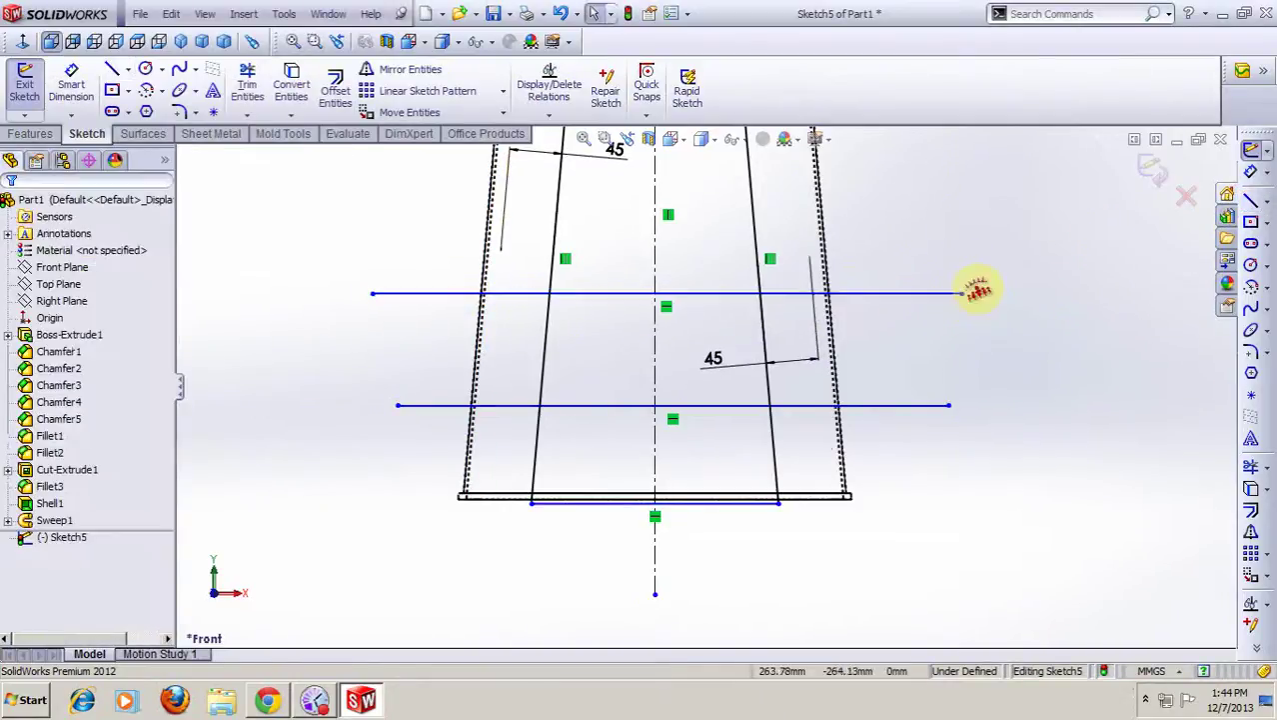
- Remove an accidental 473.04 length dimension placed on the lower horizontal line
{"action": "left_click", "coordinate": [1256, 174]}
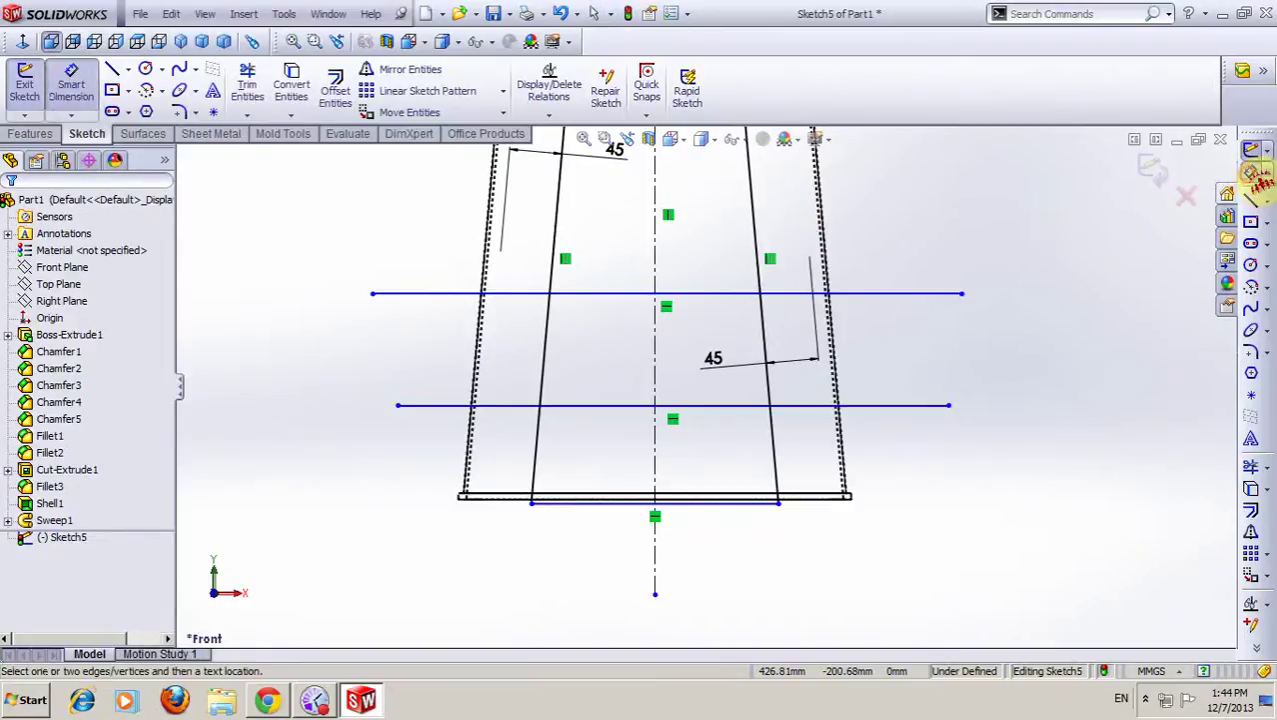
{"action": "left_click", "coordinate": [868, 406]}
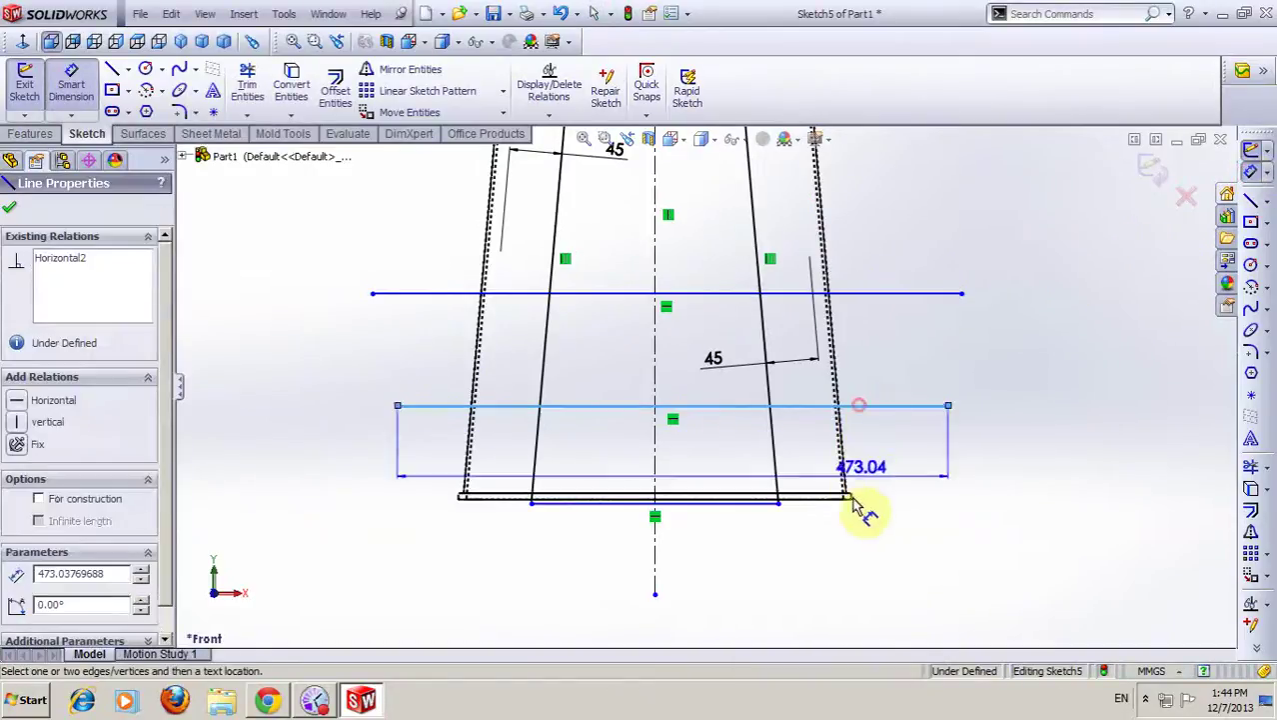
{"action": "scroll", "coordinate": [844, 505], "scroll_direction": "down", "scroll_amount": 2}
{"action": "left_click", "coordinate": [807, 485]}
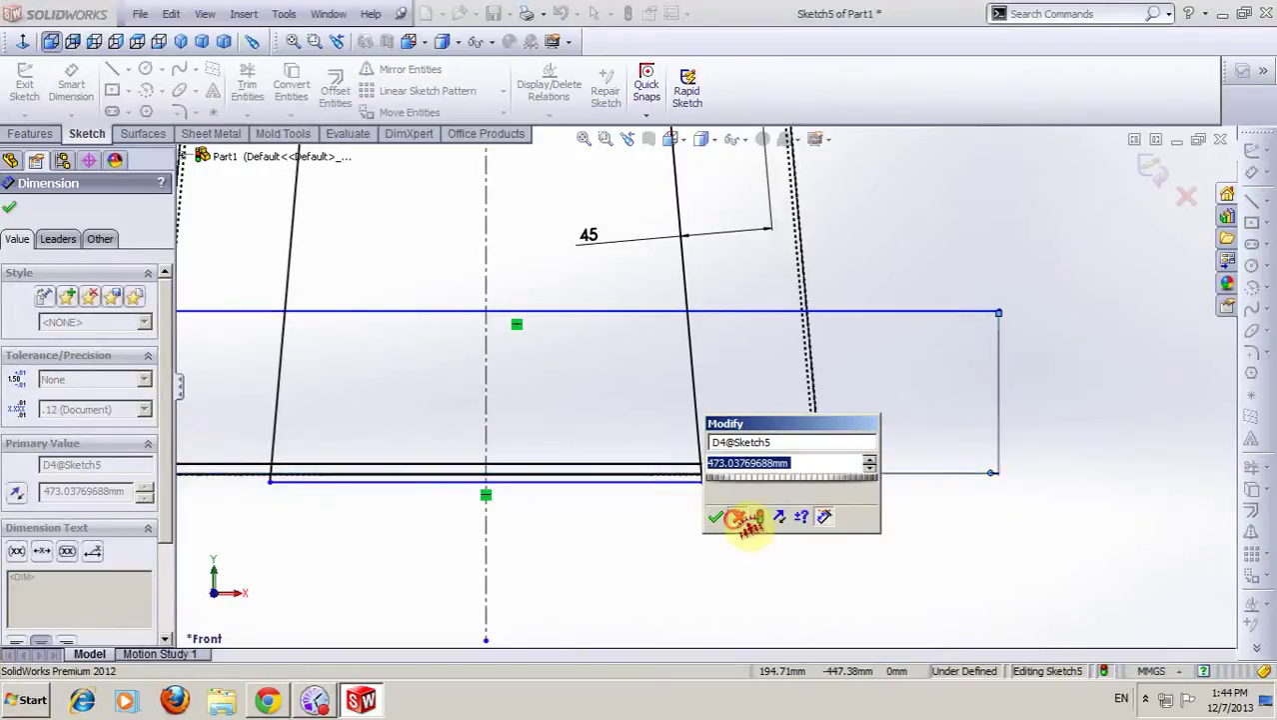
{"action": "left_click", "coordinate": [737, 517]}
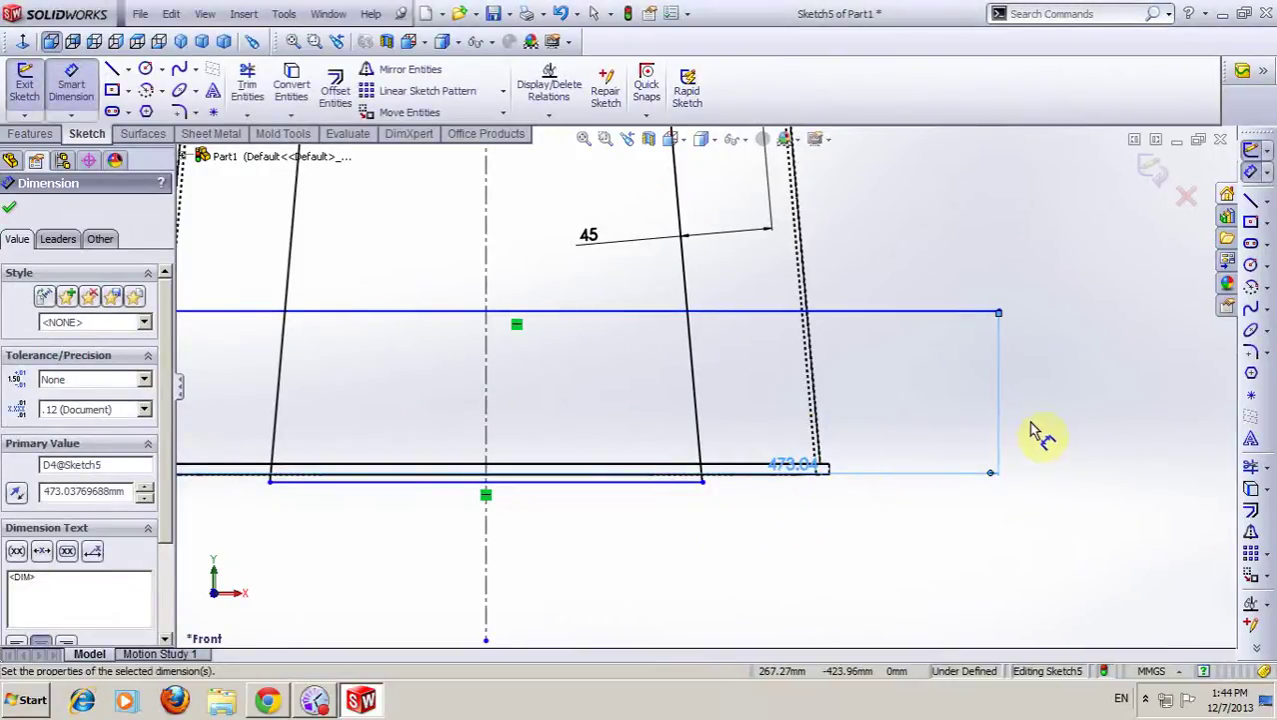
{"action": "key", "text": "Escape"}
{"action": "key", "text": "Delete"}
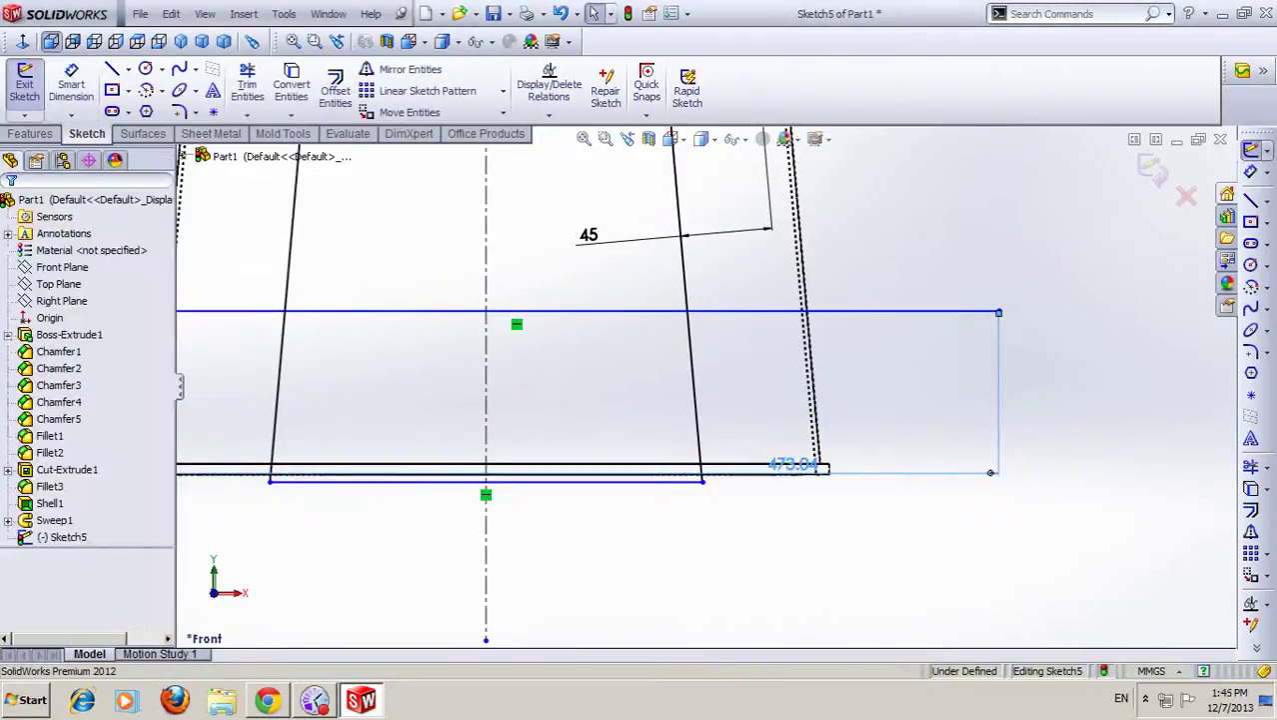
- Dimension the lower horizontal line 90 mm above the stool's base edge
{"action": "left_click", "coordinate": [1250, 173]}
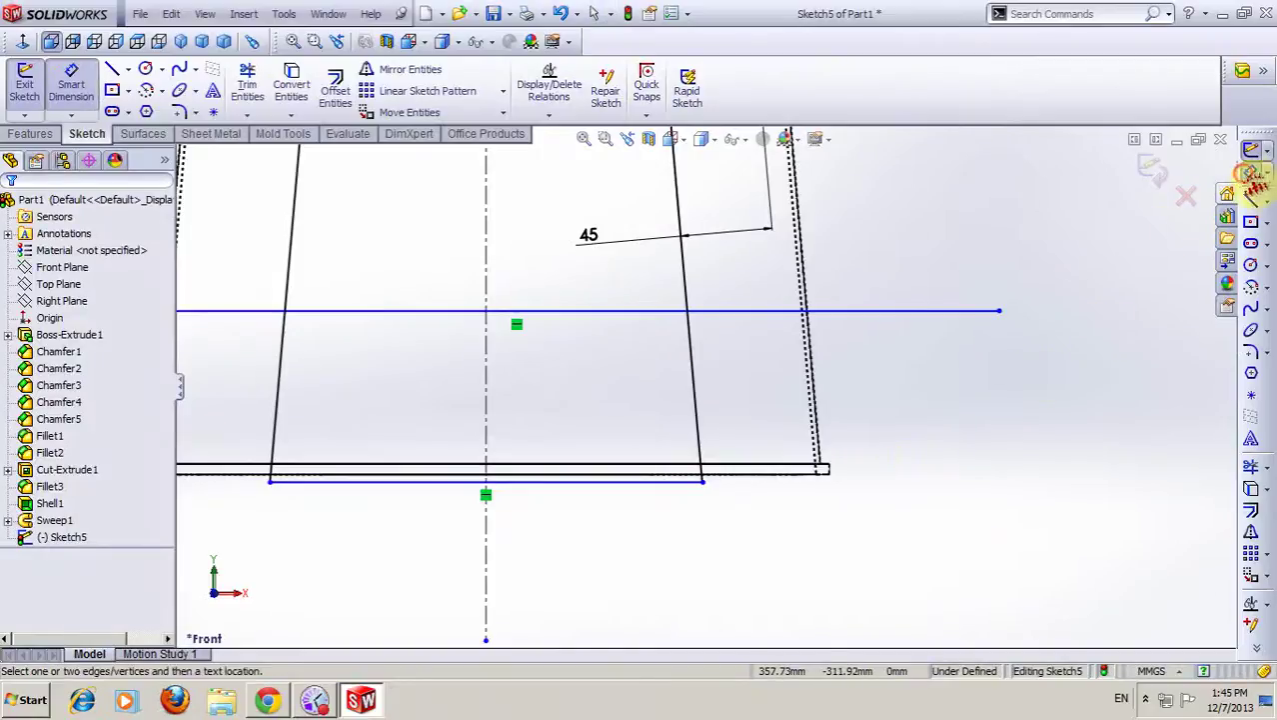
{"action": "left_click", "coordinate": [910, 314]}
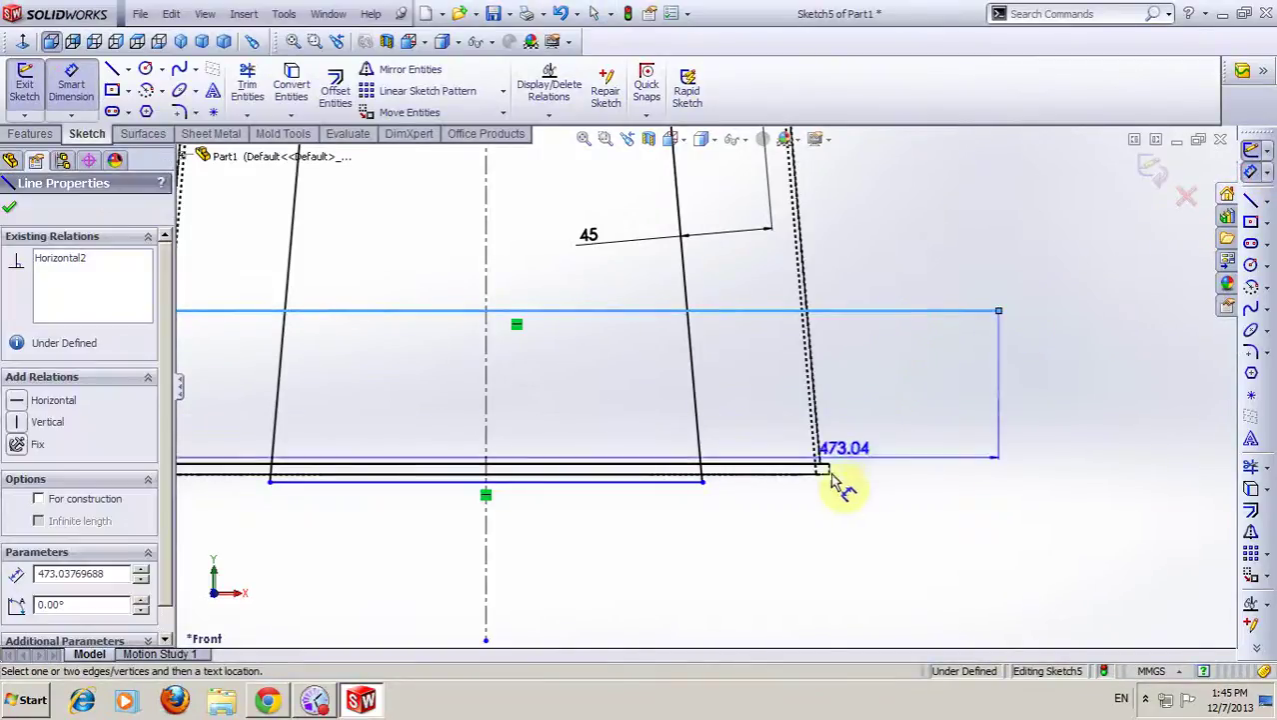
{"action": "scroll", "coordinate": [830, 479], "scroll_direction": "down", "scroll_amount": 2}
{"action": "scroll", "coordinate": [769, 485], "scroll_direction": "down", "scroll_amount": 2}
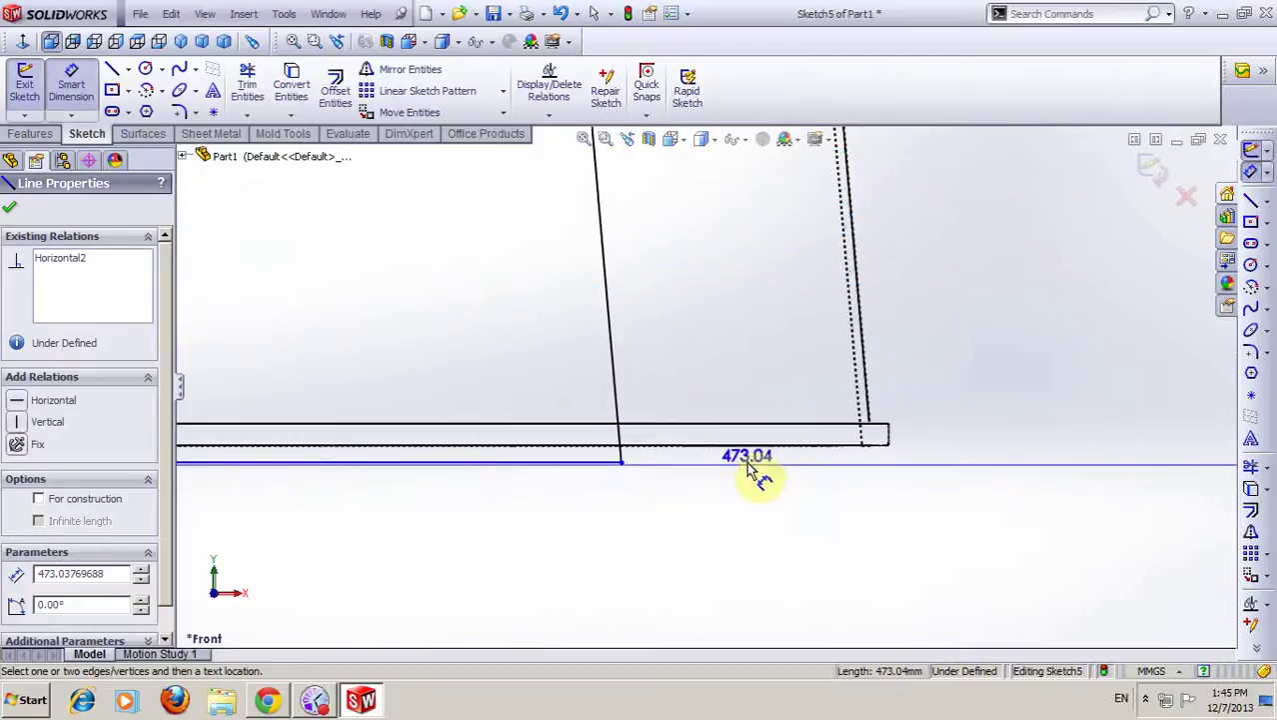
{"action": "scroll", "coordinate": [755, 470], "scroll_direction": "down", "scroll_amount": 2}
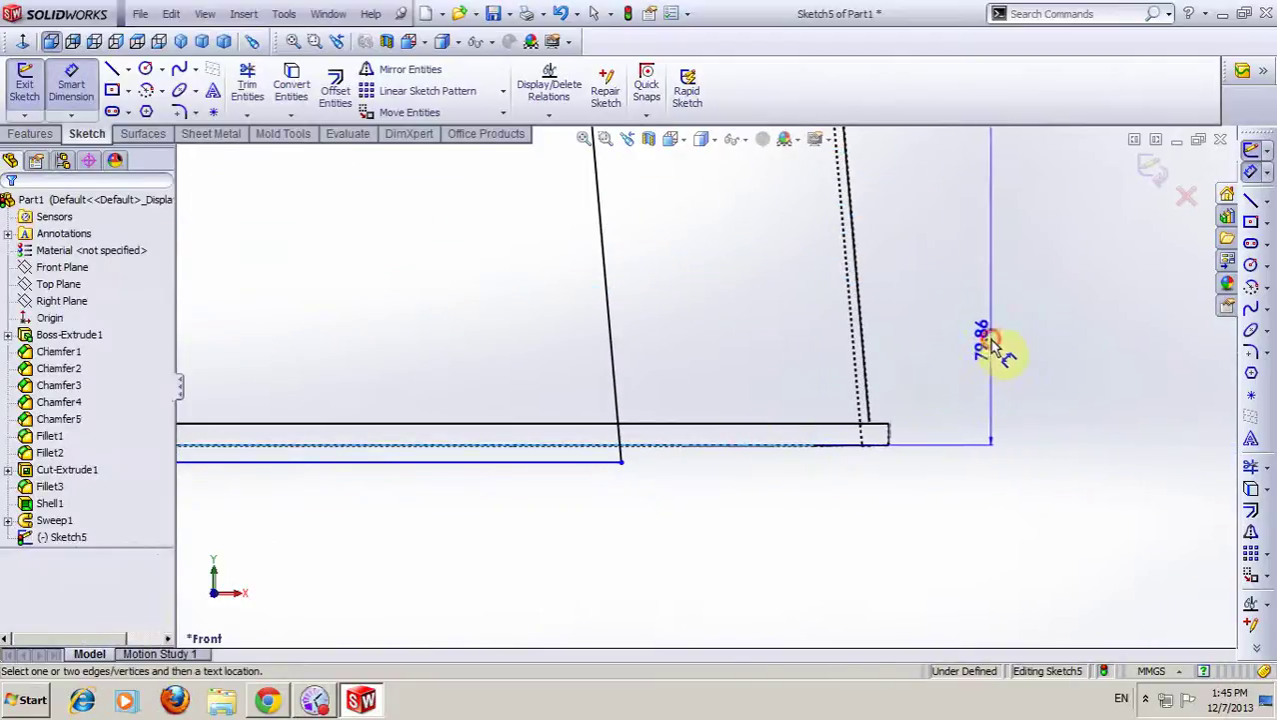
{"action": "left_click", "coordinate": [999, 346]}
{"action": "type", "text": "90"}
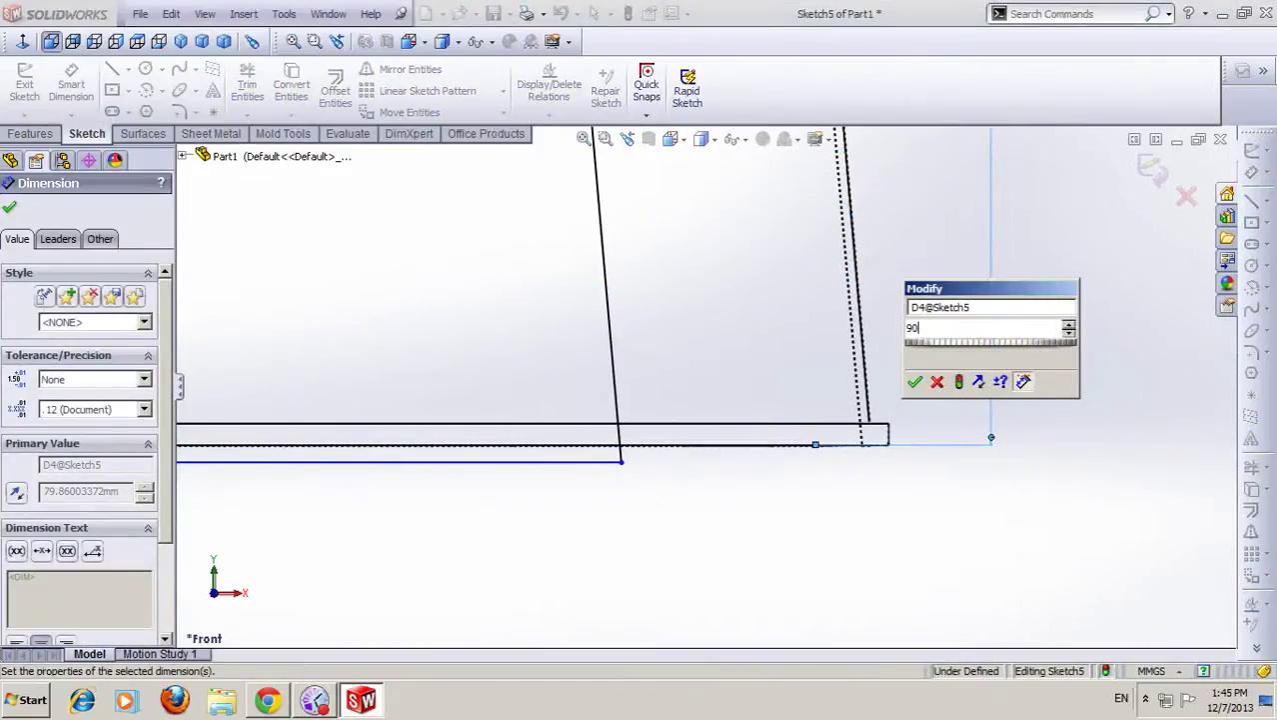
{"action": "key", "text": "Return"}
{"action": "scroll", "coordinate": [989, 400], "scroll_direction": "up", "scroll_amount": 2}
{"action": "scroll", "coordinate": [956, 357], "scroll_direction": "up", "scroll_amount": 2}
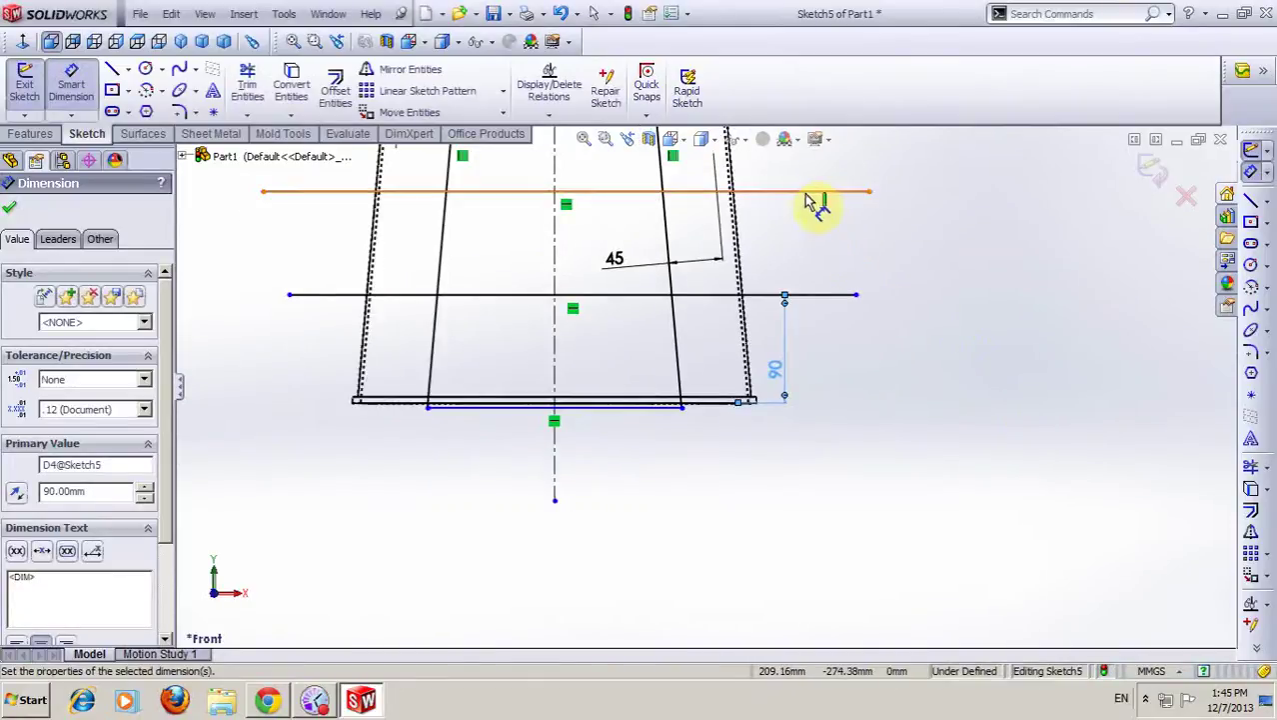
- Dimension the upper horizontal line 120 mm above the base edge
{"action": "left_click", "coordinate": [817, 191]}
{"action": "scroll", "coordinate": [739, 400], "scroll_direction": "down", "scroll_amount": 2}
{"action": "scroll", "coordinate": [718, 419], "scroll_direction": "down", "scroll_amount": 2}
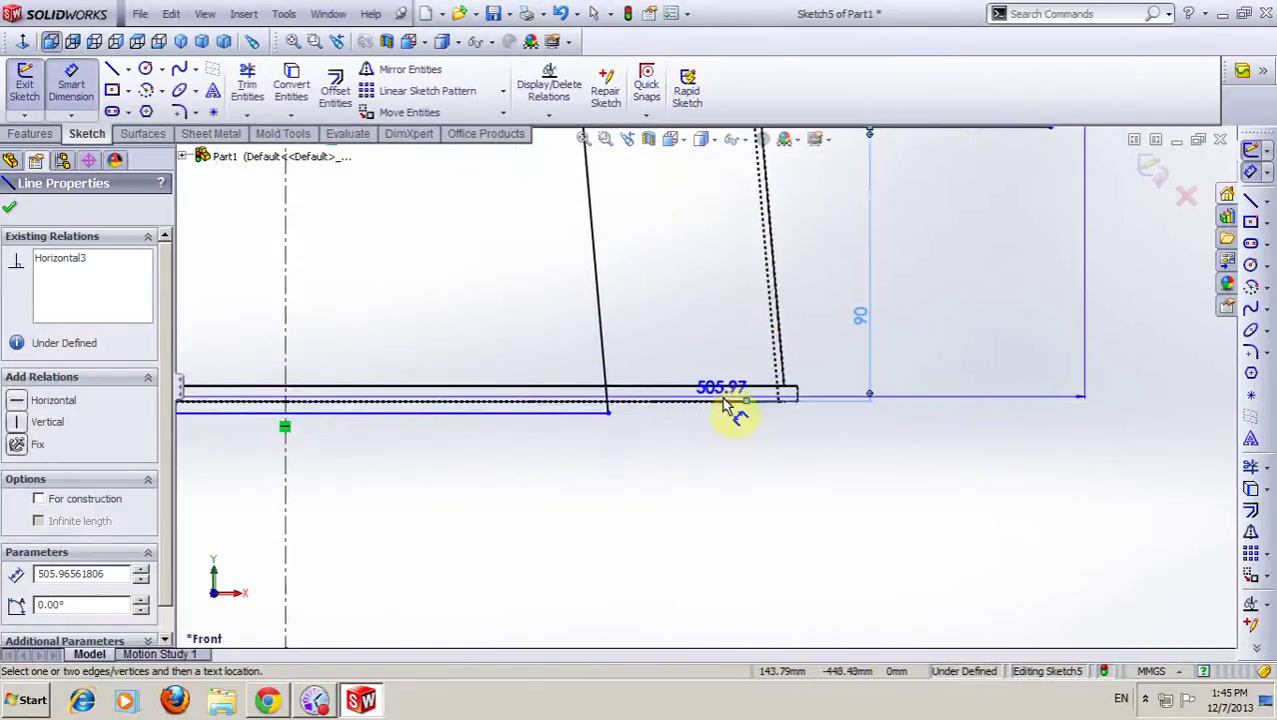
{"action": "left_click", "coordinate": [732, 408]}
{"action": "left_click", "coordinate": [942, 300]}
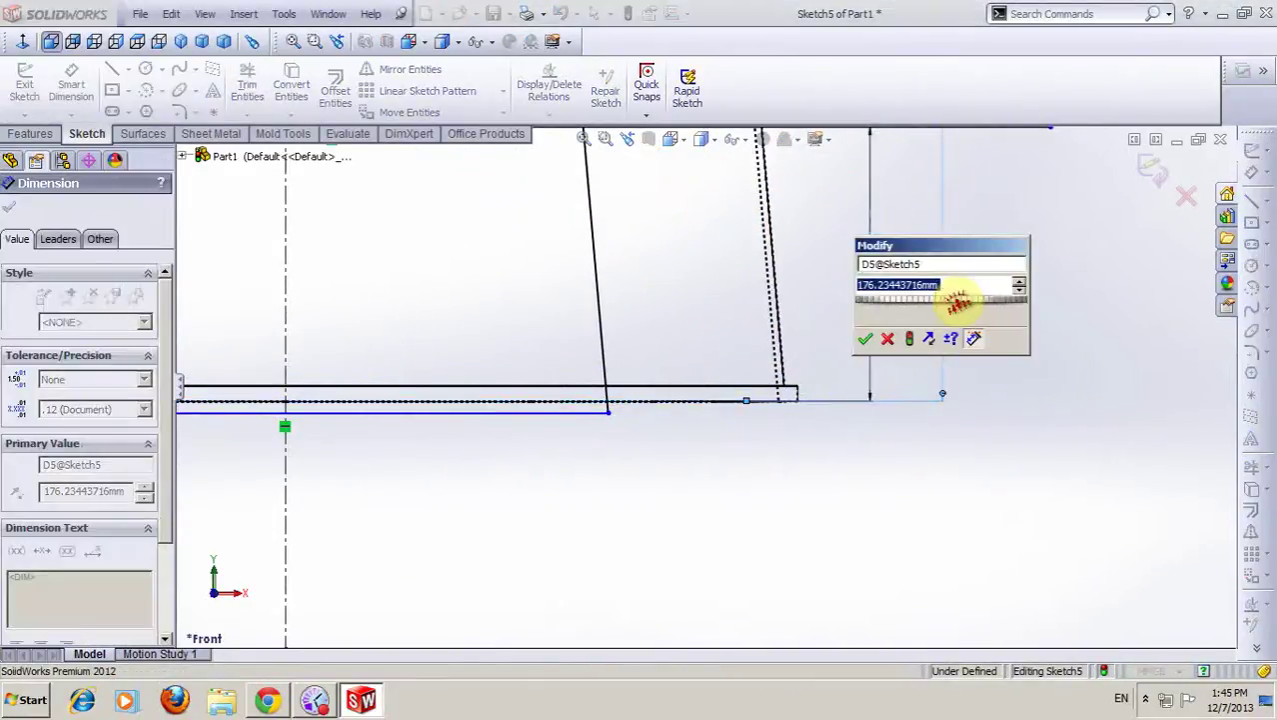
{"action": "type", "text": "120"}
{"action": "key", "text": "Return"}
{"action": "scroll", "coordinate": [906, 394], "scroll_direction": "up", "scroll_amount": 2}
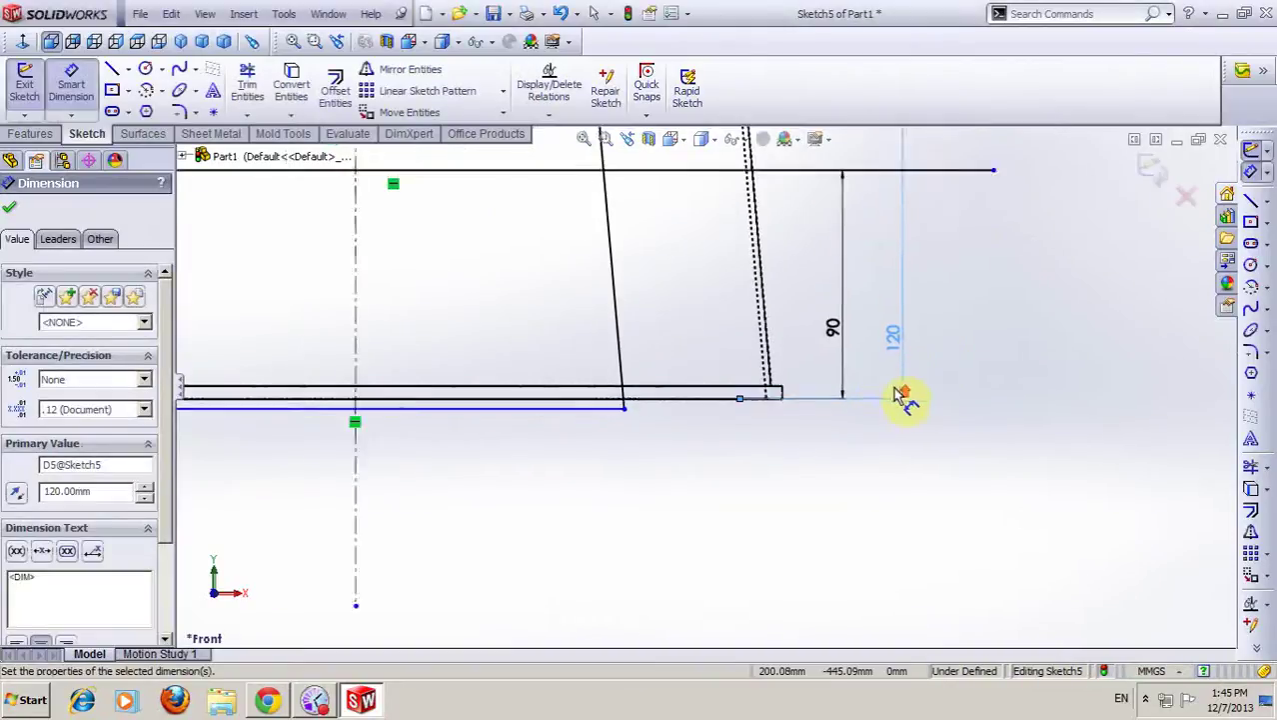
{"action": "scroll", "coordinate": [977, 320], "scroll_direction": "up", "scroll_amount": 2}
{"action": "scroll", "coordinate": [977, 371], "scroll_direction": "up", "scroll_amount": 2}
{"action": "scroll", "coordinate": [861, 372], "scroll_direction": "up", "scroll_amount": 2}
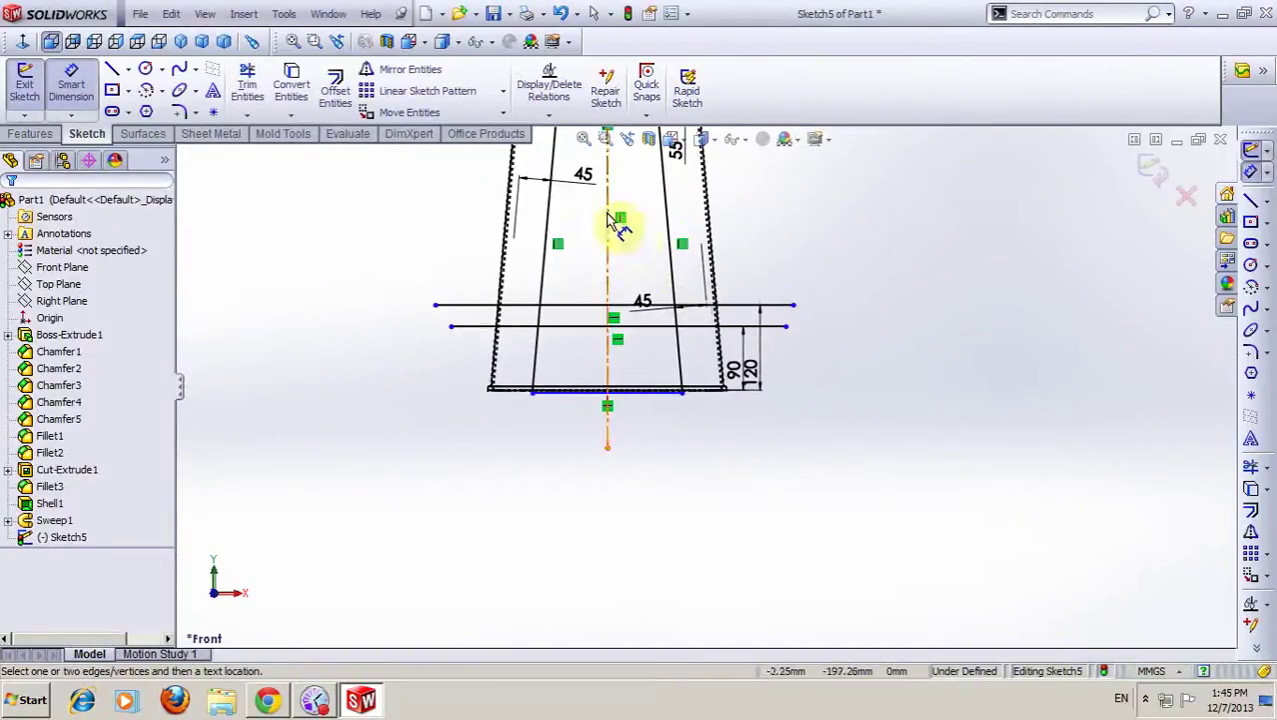
{"action": "scroll", "coordinate": [684, 320], "scroll_direction": "up", "scroll_amount": 2}
{"action": "scroll", "coordinate": [650, 234], "scroll_direction": "down", "scroll_amount": 2}
{"action": "scroll", "coordinate": [630, 234], "scroll_direction": "down", "scroll_amount": 2}
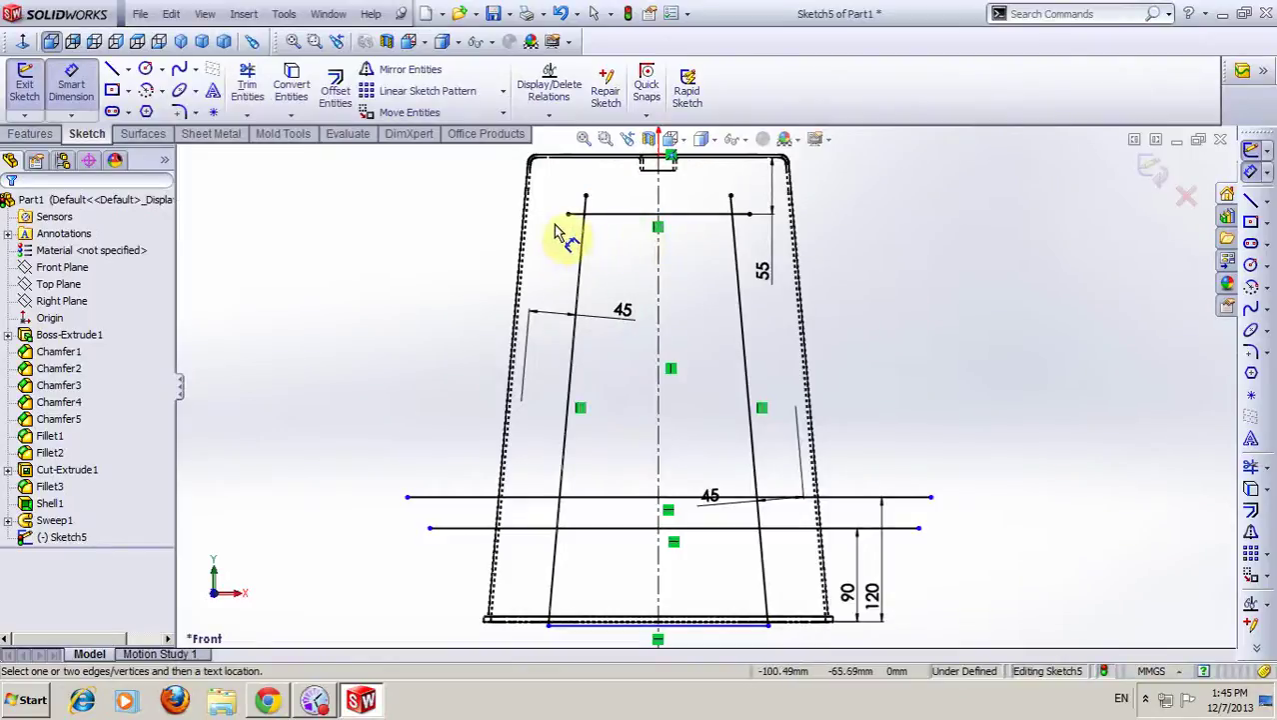
{"action": "scroll", "coordinate": [585, 271], "scroll_direction": "up", "scroll_amount": 1}
{"action": "scroll", "coordinate": [475, 283], "scroll_direction": "up", "scroll_amount": 1}
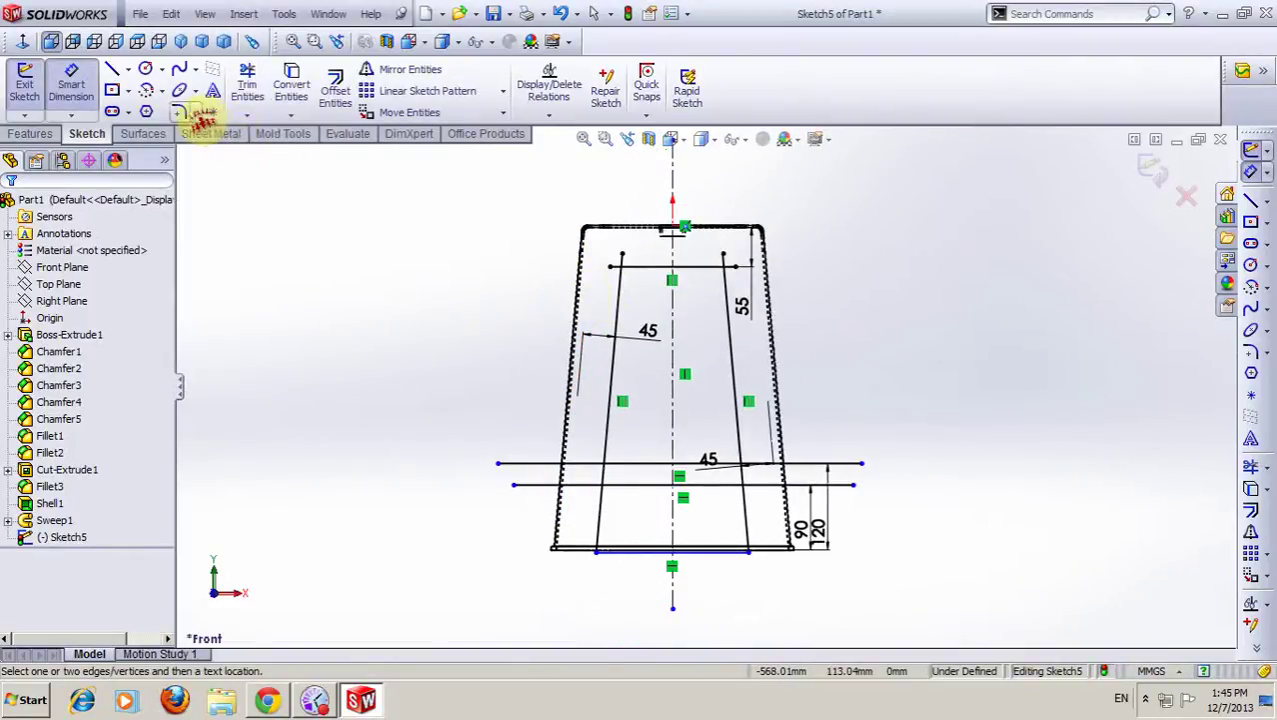
{"action": "left_click", "coordinate": [183, 112]}
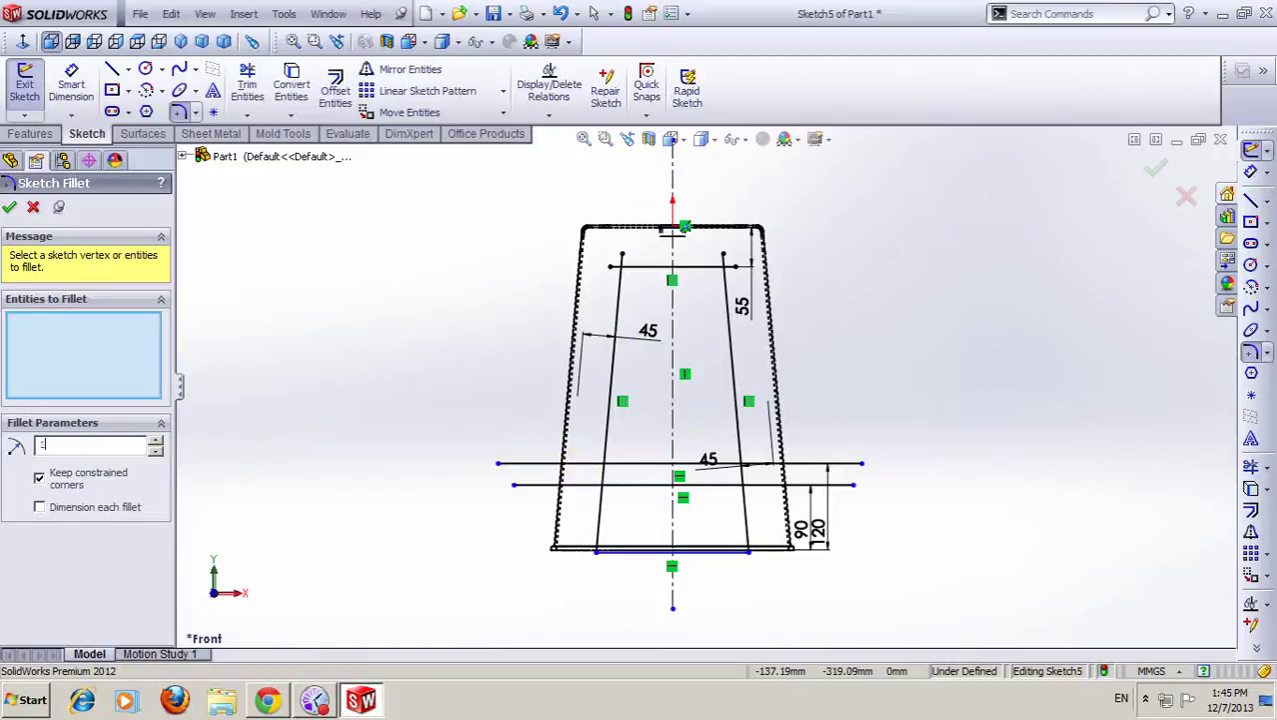
- Add 15 mm sketch fillets where the upper horizontal line meets the left and right slanted legs
{"action": "scroll", "coordinate": [624, 494], "scroll_direction": "down", "scroll_amount": 2}
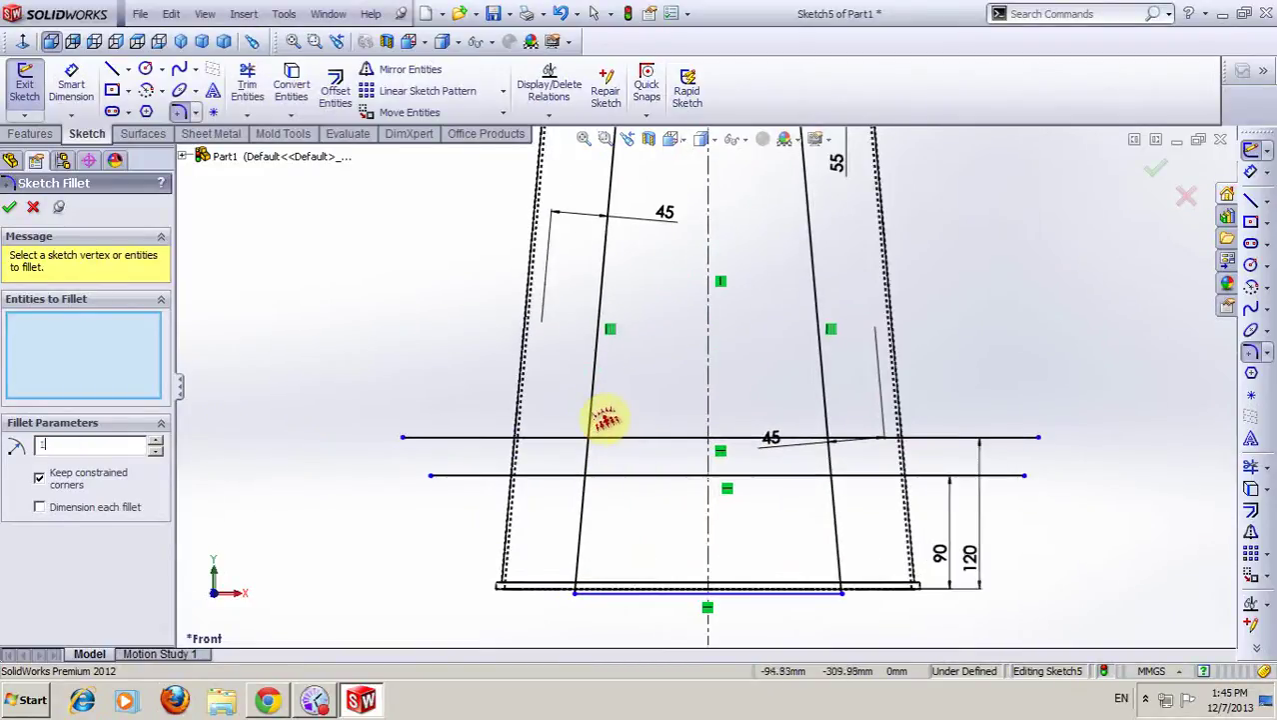
{"action": "type", "text": "5.00mm"}
{"action": "left_click", "coordinate": [591, 414]}
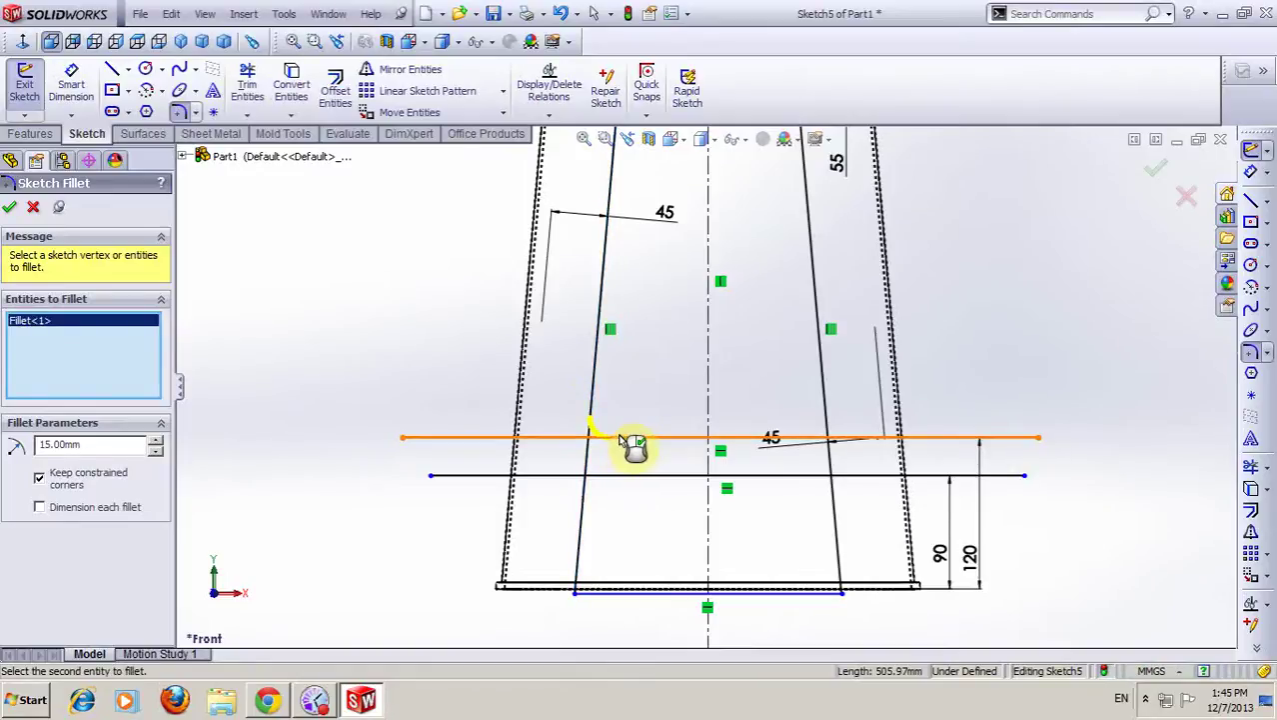
{"action": "left_click", "coordinate": [142, 476]}
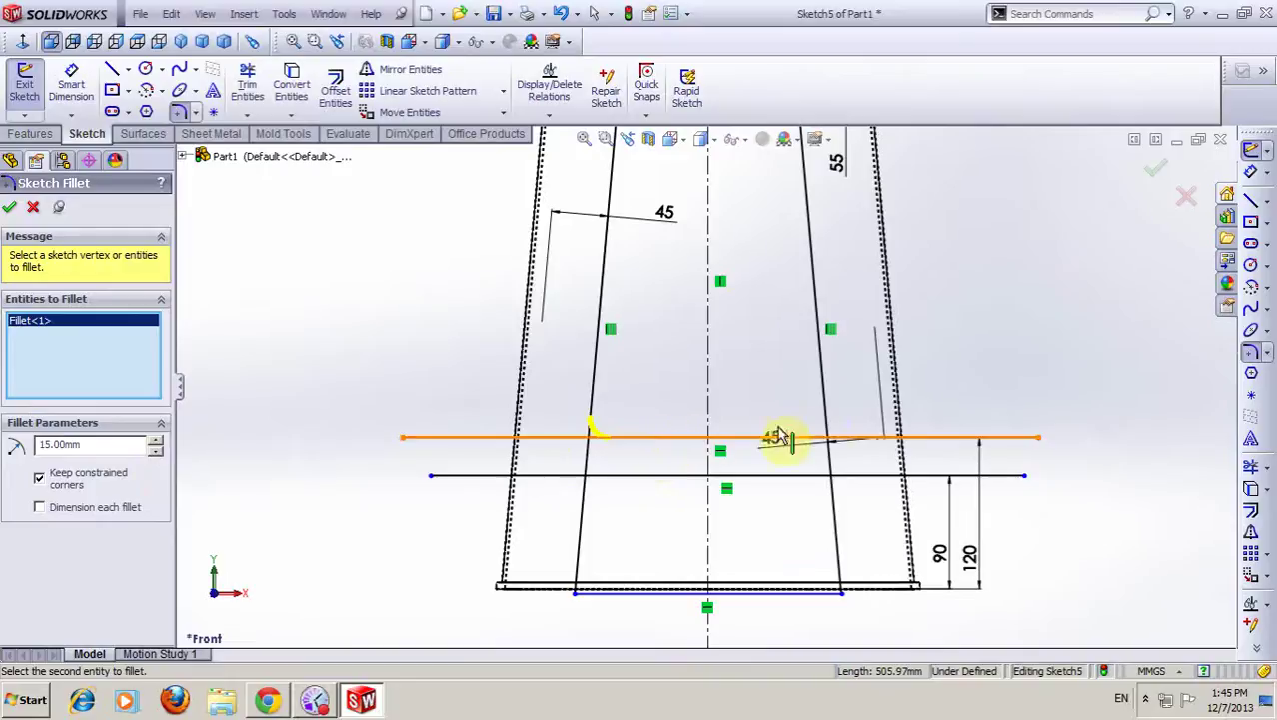
{"action": "left_click", "coordinate": [828, 420]}
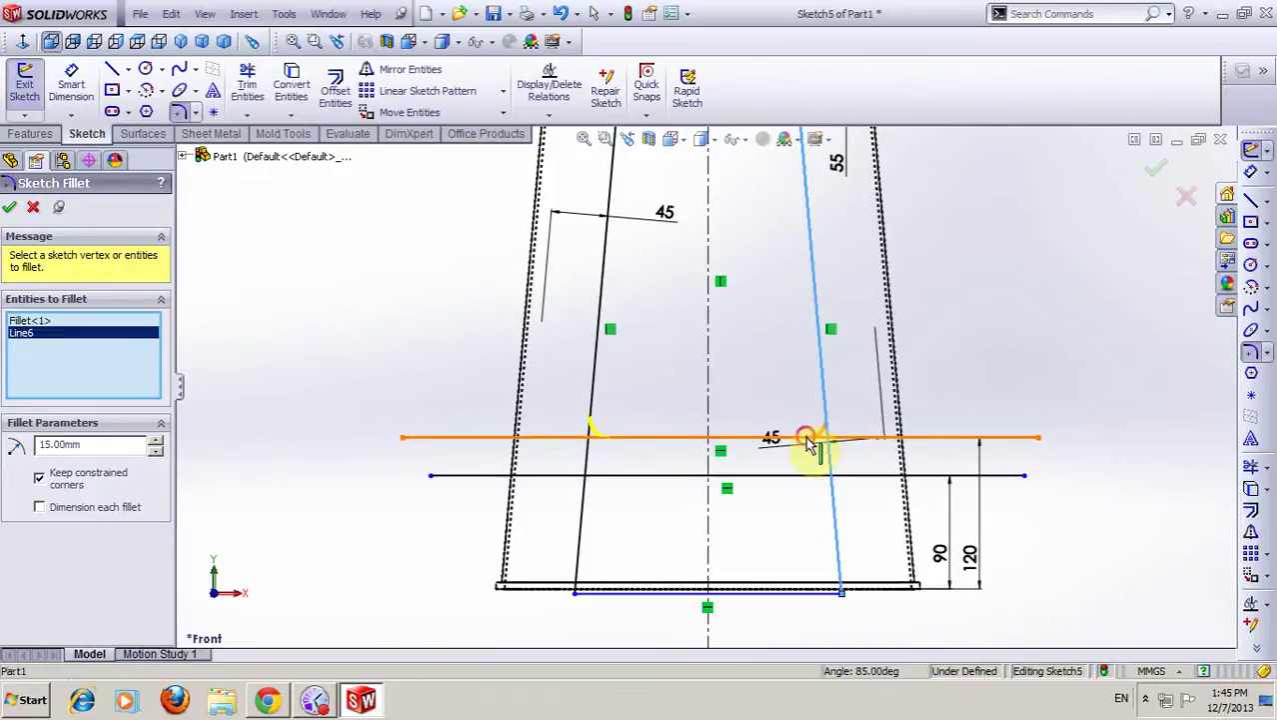
{"action": "left_click", "coordinate": [806, 436]}
{"action": "left_click", "coordinate": [130, 388]}
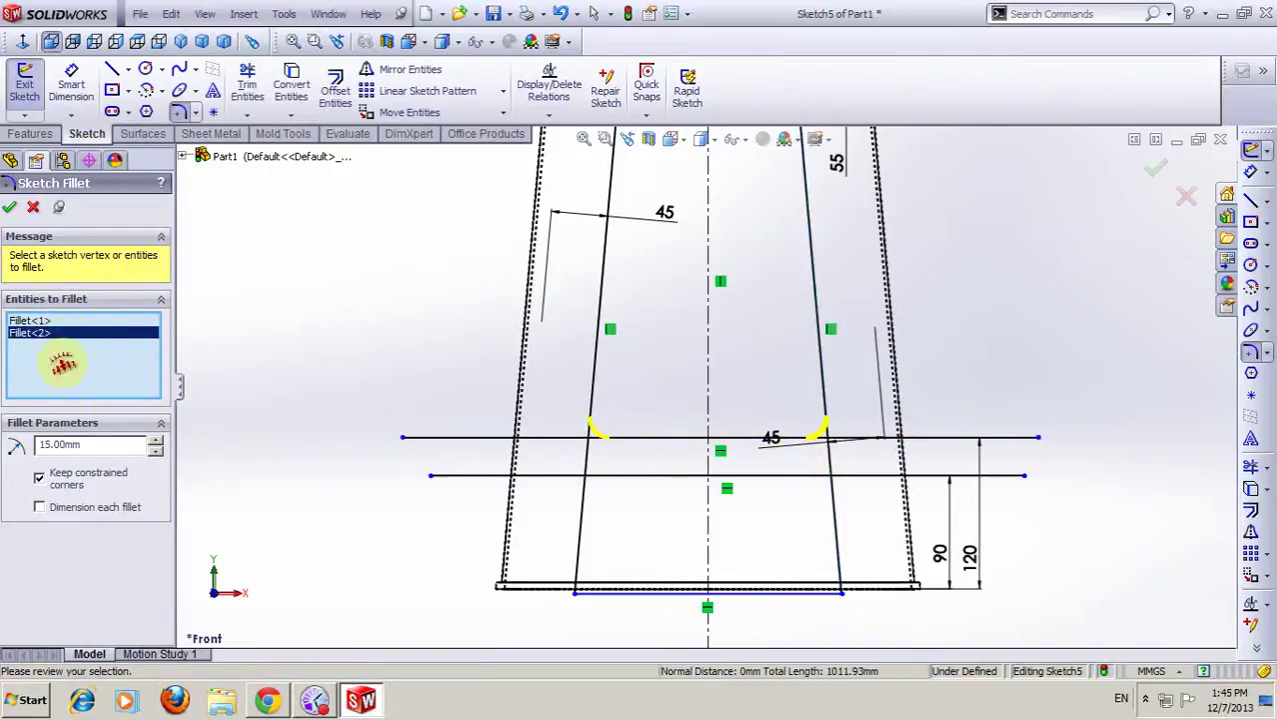
{"action": "left_click", "coordinate": [12, 208]}
{"action": "scroll", "coordinate": [585, 428], "scroll_direction": "up", "scroll_amount": 2}
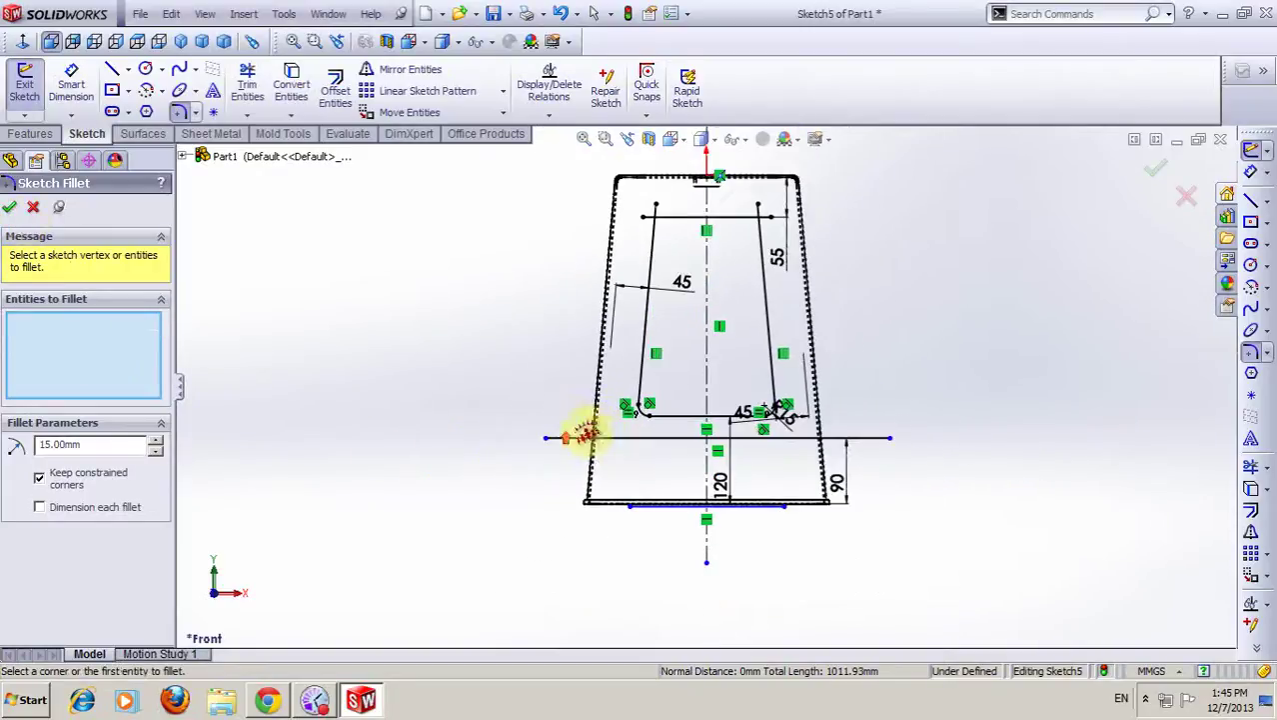
{"action": "scroll", "coordinate": [757, 460], "scroll_direction": "up", "scroll_amount": 2}
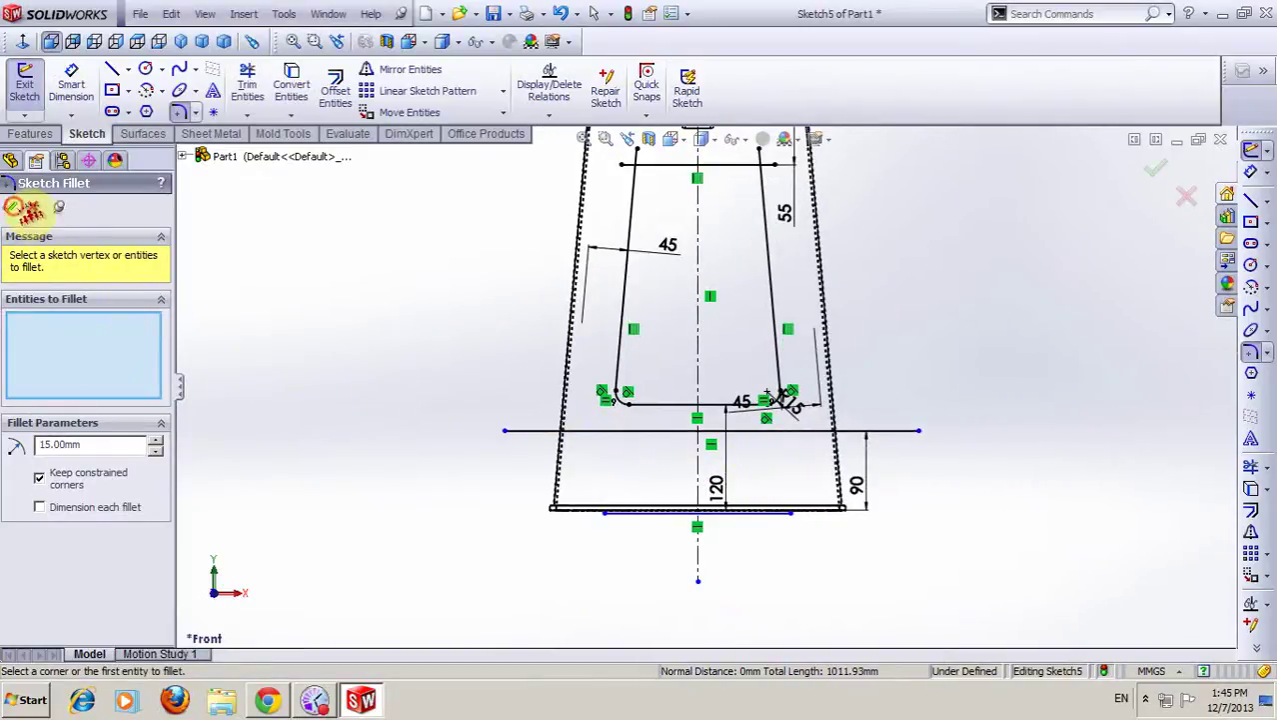
{"action": "left_click", "coordinate": [14, 205]}
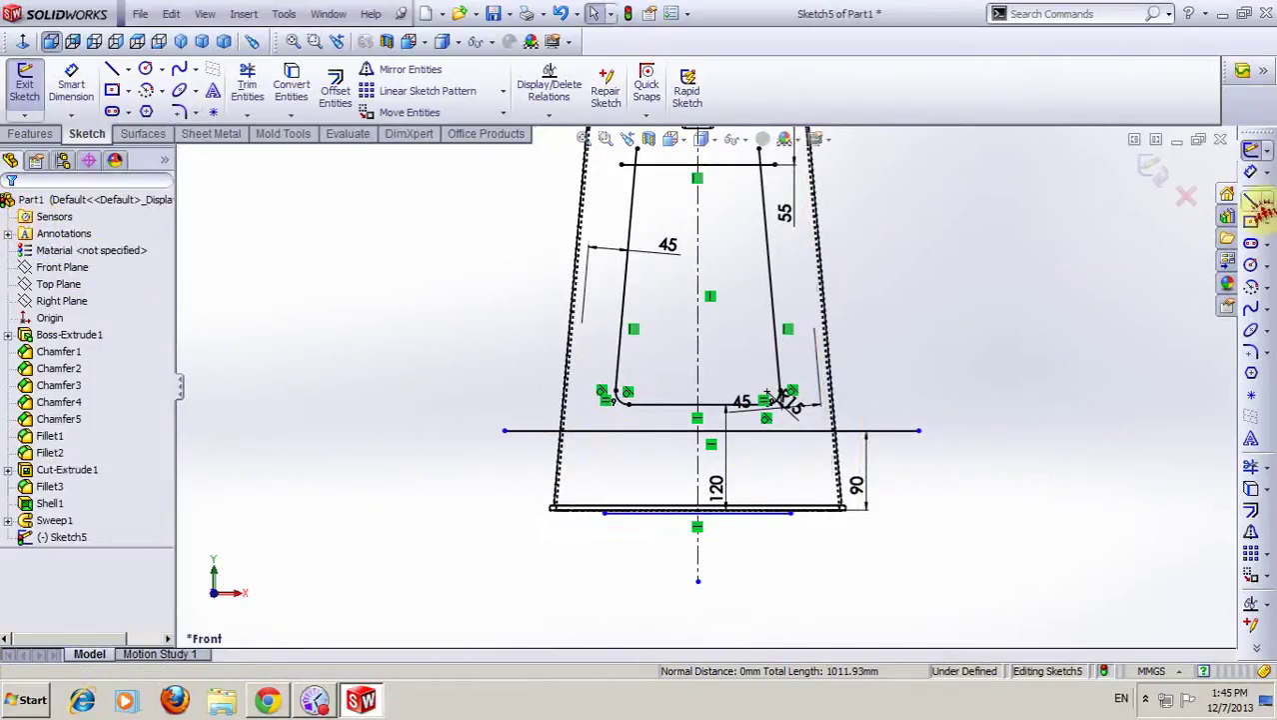
- Draw lines from each fillet end down to the bottom line
{"action": "left_click", "coordinate": [1257, 203]}
{"action": "scroll", "coordinate": [680, 495], "scroll_direction": "down", "scroll_amount": 2}
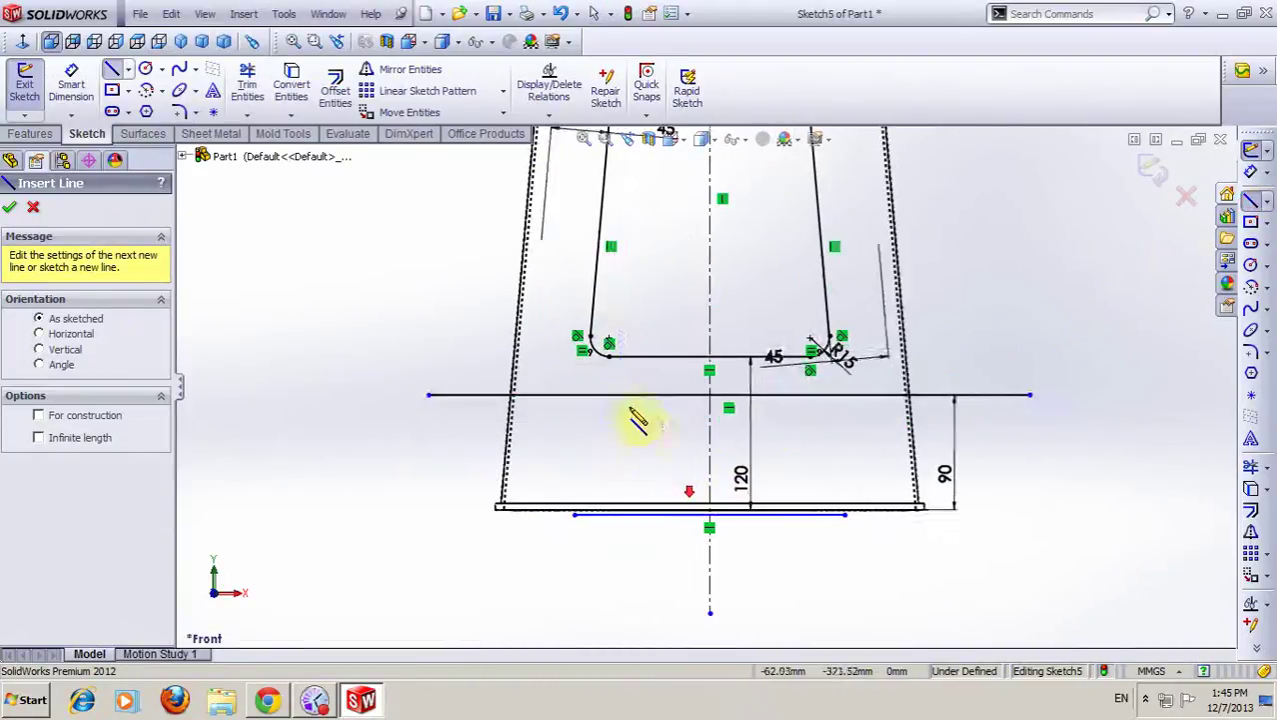
{"action": "left_click", "coordinate": [596, 345]}
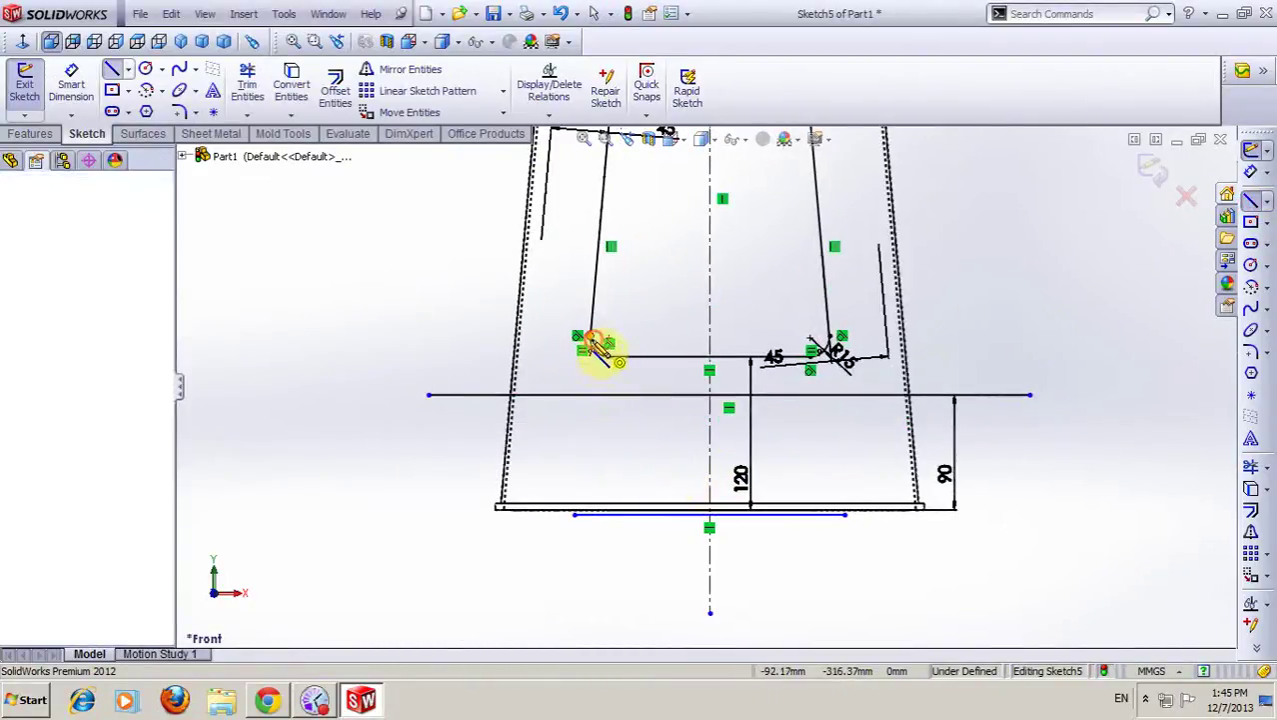
{"action": "left_click", "coordinate": [575, 516]}
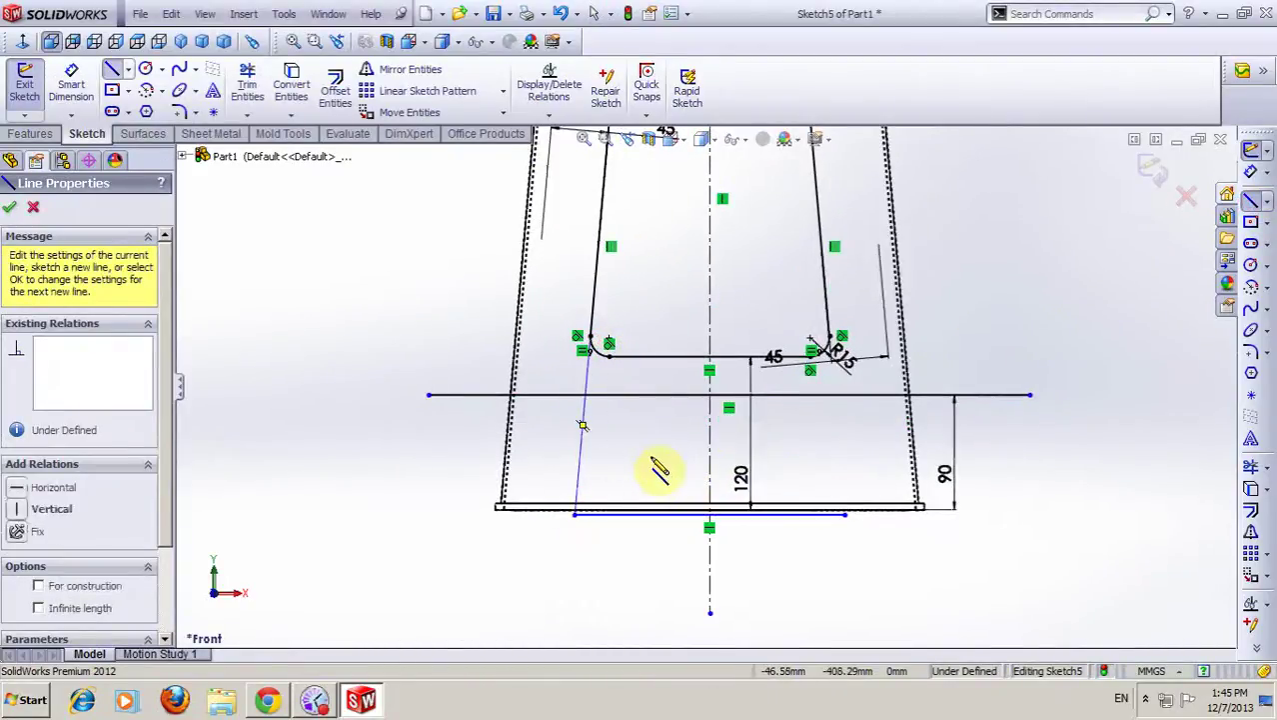
{"action": "left_click", "coordinate": [837, 350]}
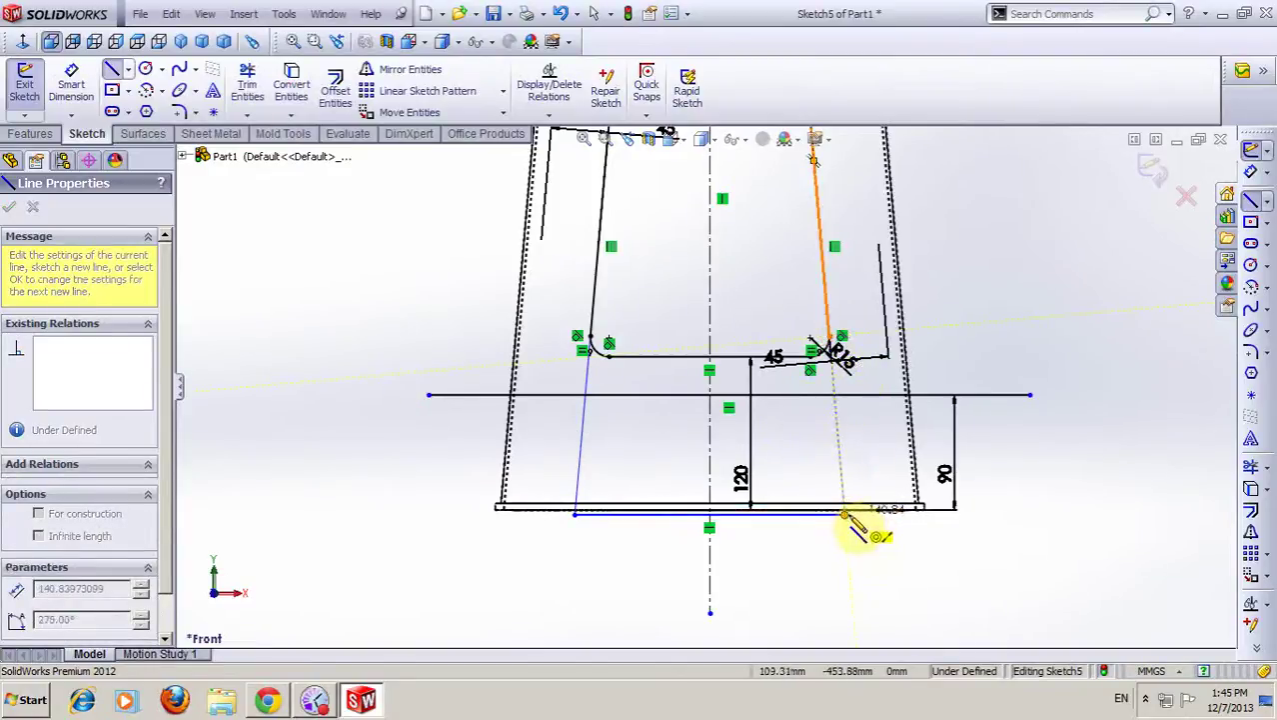
{"action": "left_click", "coordinate": [845, 514]}
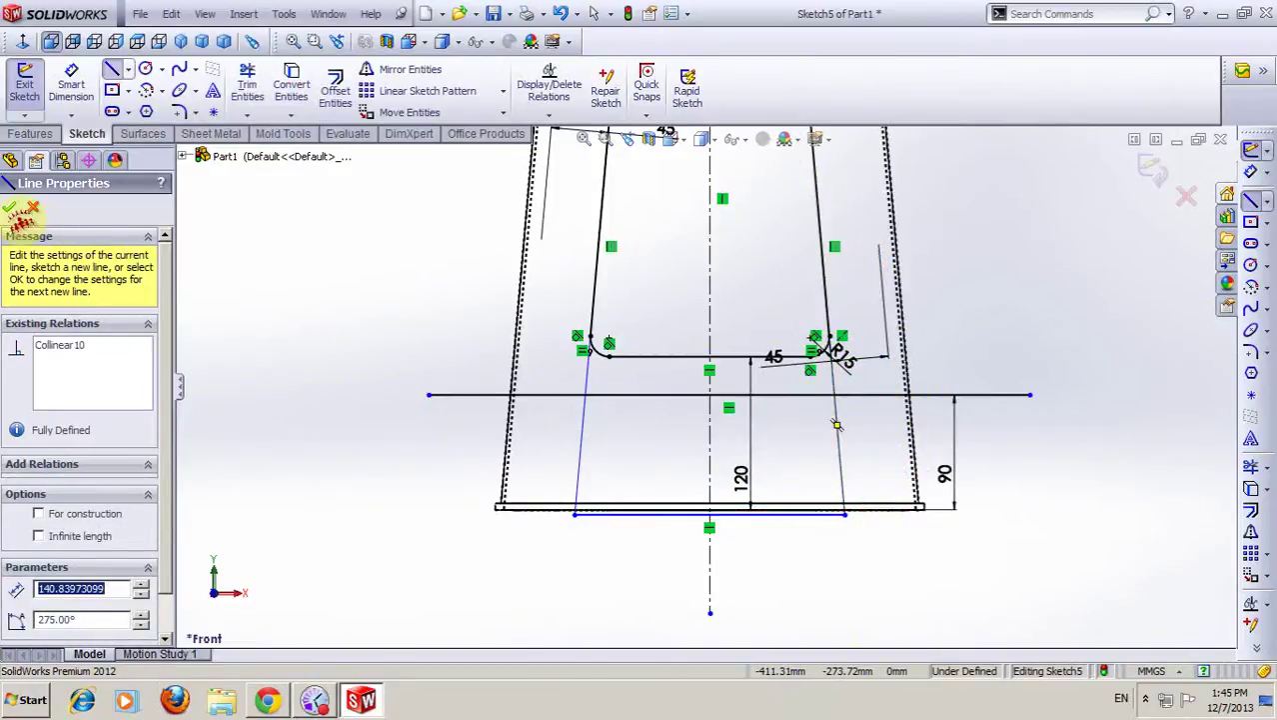
{"action": "left_click", "coordinate": [10, 207]}
{"action": "scroll", "coordinate": [1024, 375], "scroll_direction": "down", "scroll_amount": 2}
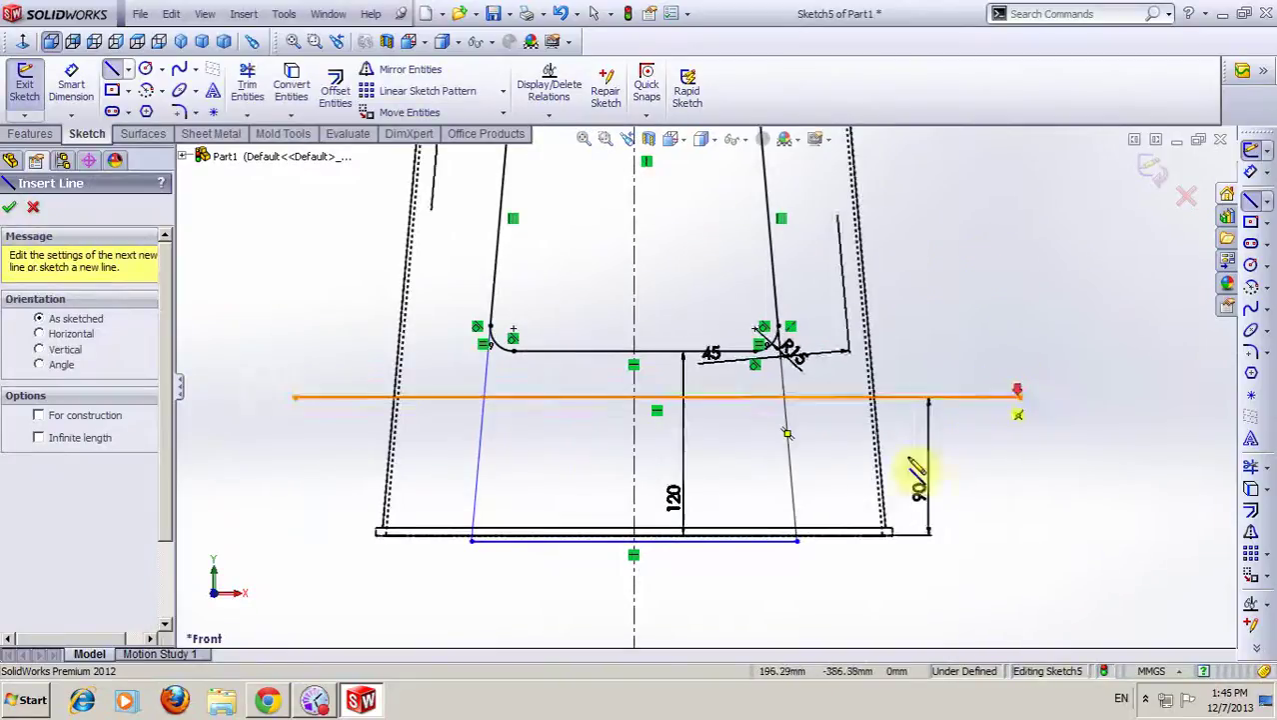
{"action": "scroll", "coordinate": [749, 490], "scroll_direction": "up", "scroll_amount": 2}
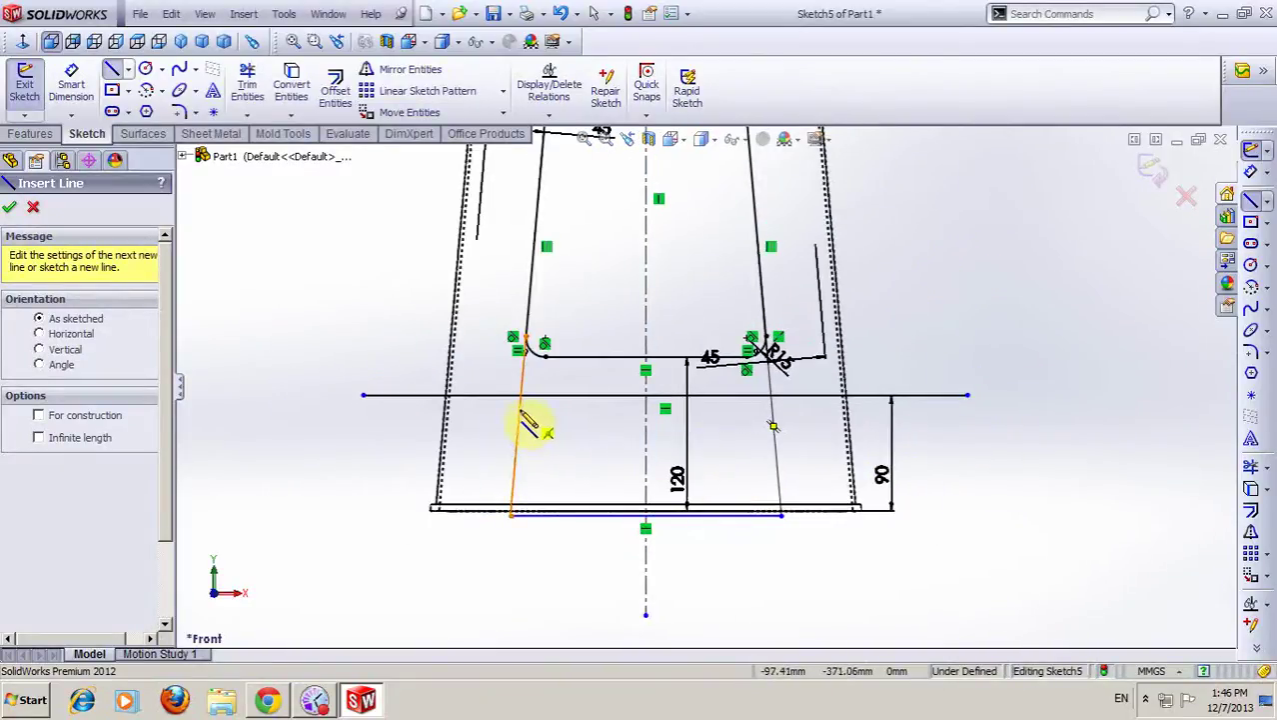
{"action": "key", "text": "Escape"}
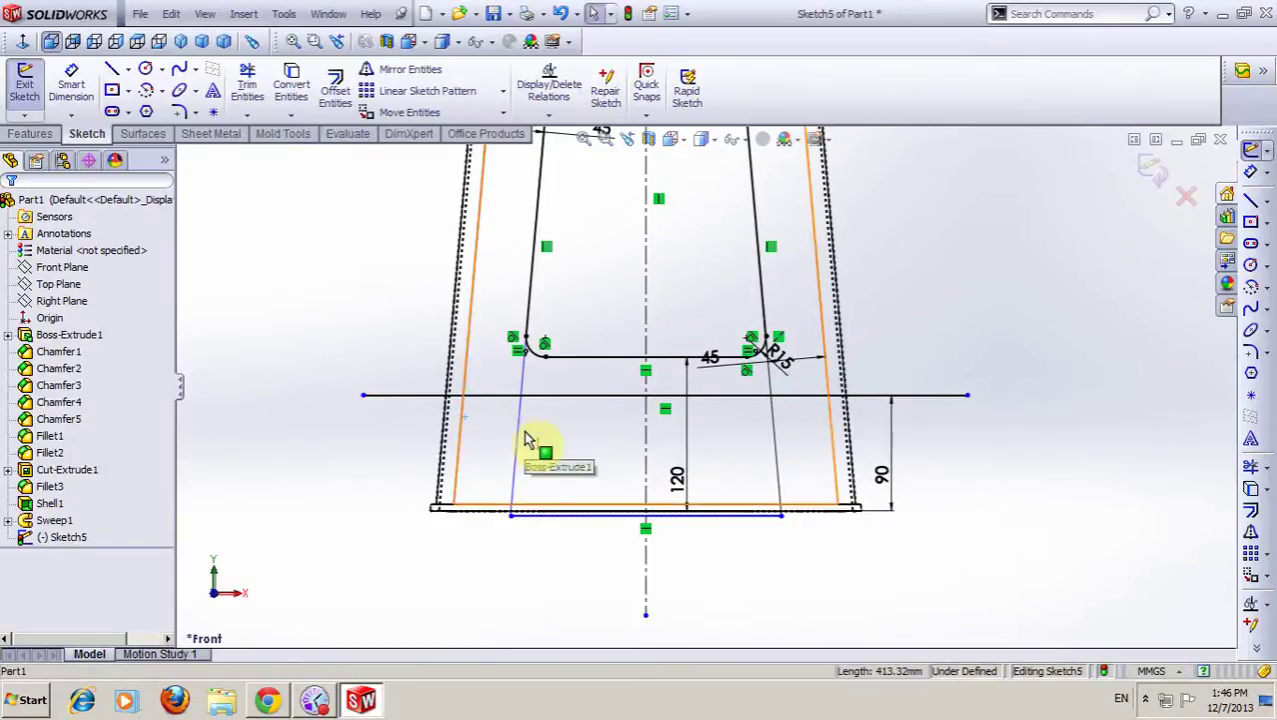
- Make the new left line parallel to the stool's outer left edge
{"action": "left_click", "coordinate": [525, 436]}
{"action": "left_click", "coordinate": [461, 434], "text": "ctrl"}
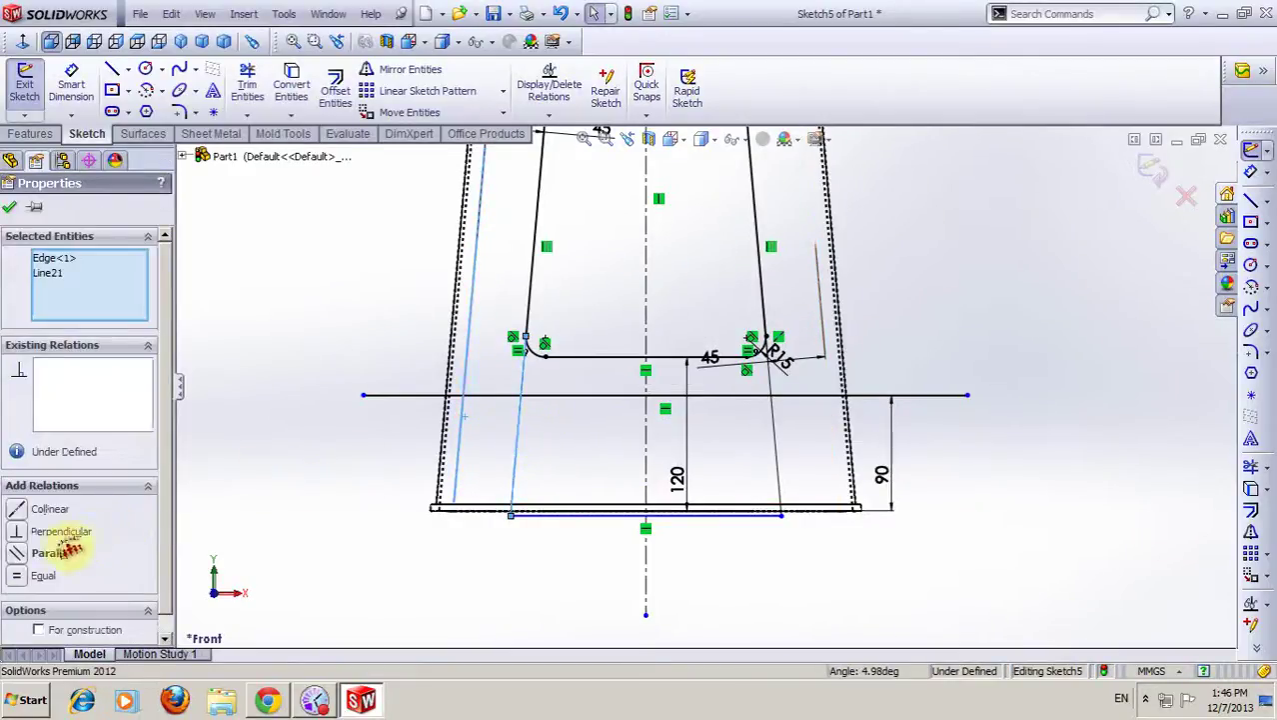
{"action": "key", "text": "ctrl+b"}
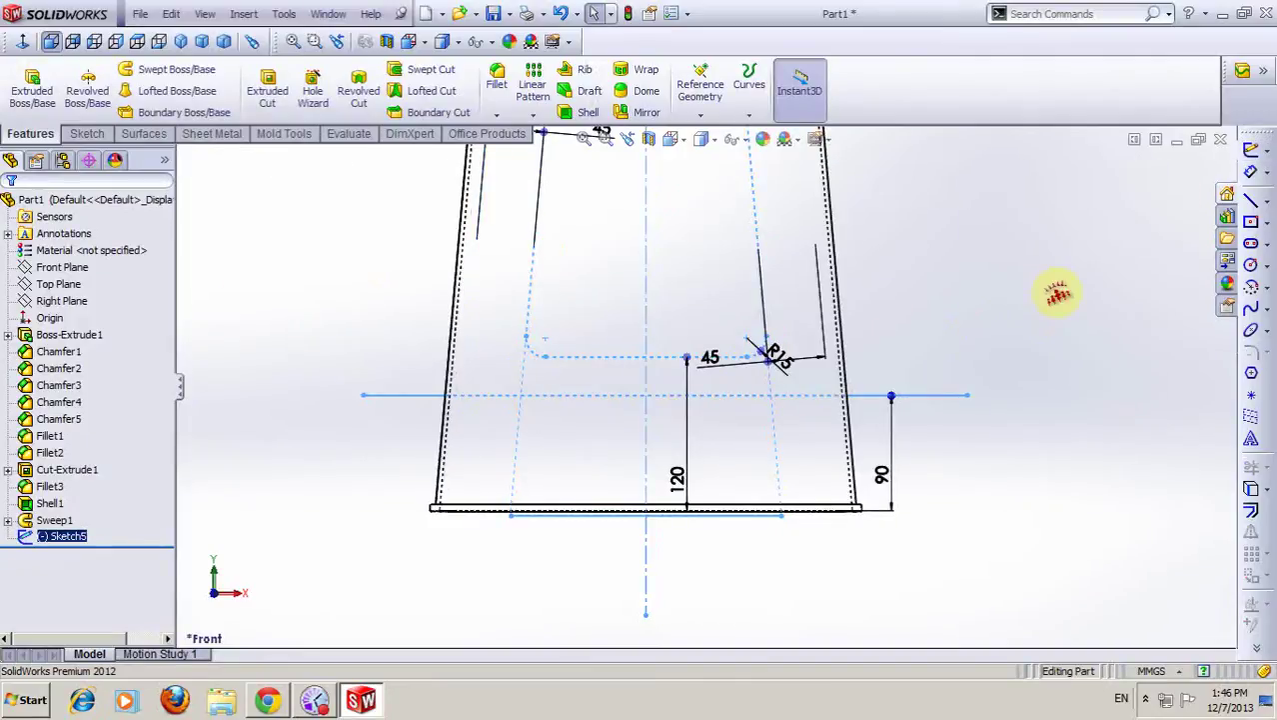
{"action": "key", "text": "ctrl+z"}
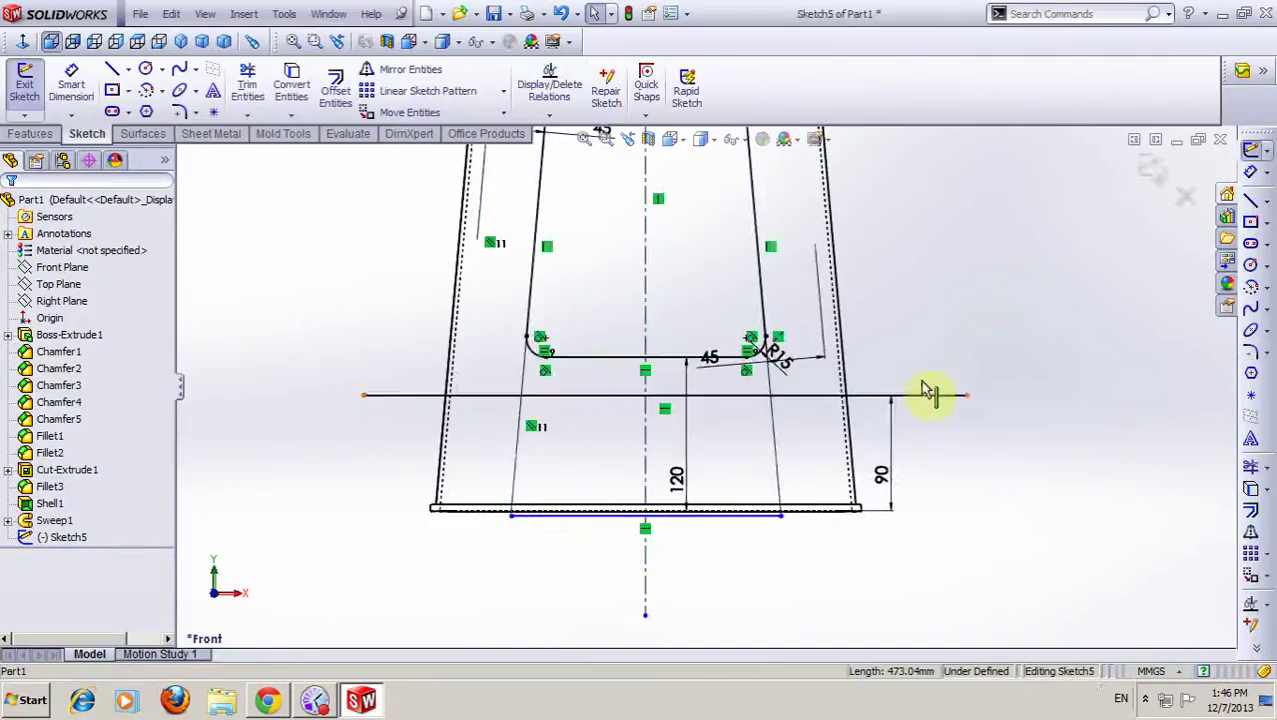
{"action": "left_click", "coordinate": [861, 455]}
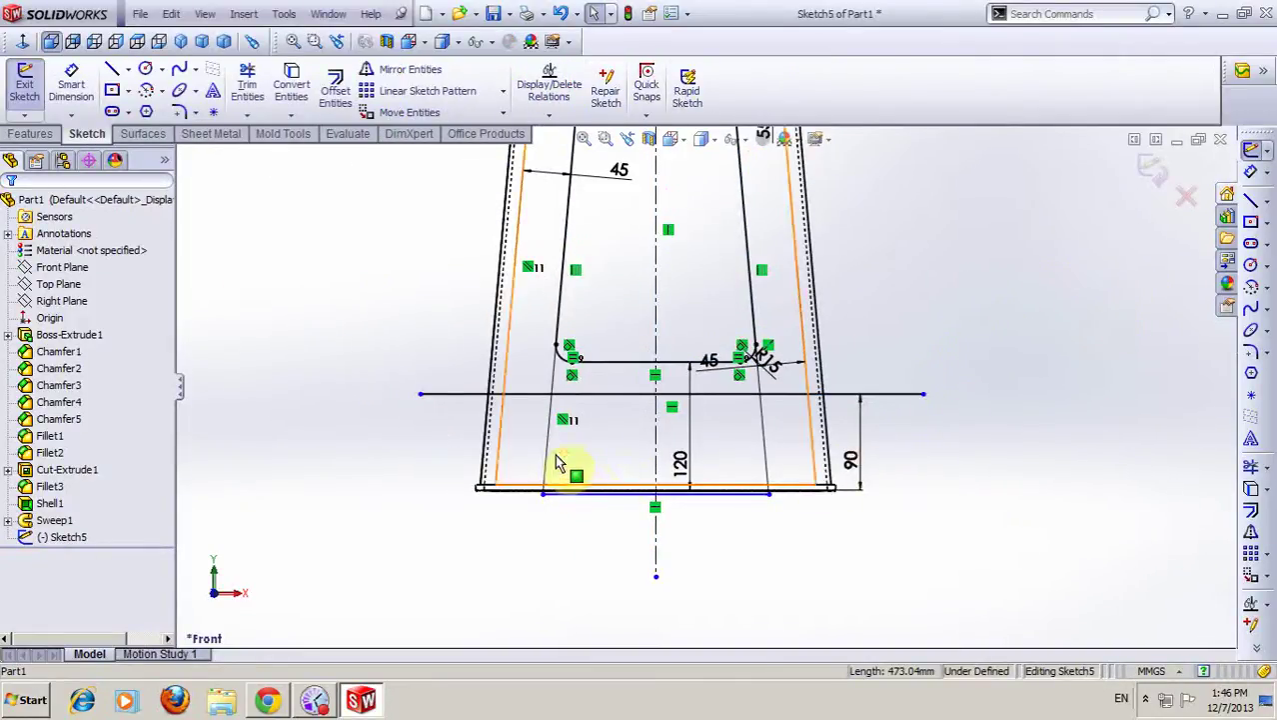
{"action": "scroll", "coordinate": [746, 448], "scroll_direction": "down", "scroll_amount": 2}
{"action": "scroll", "coordinate": [789, 409], "scroll_direction": "up", "scroll_amount": 2}
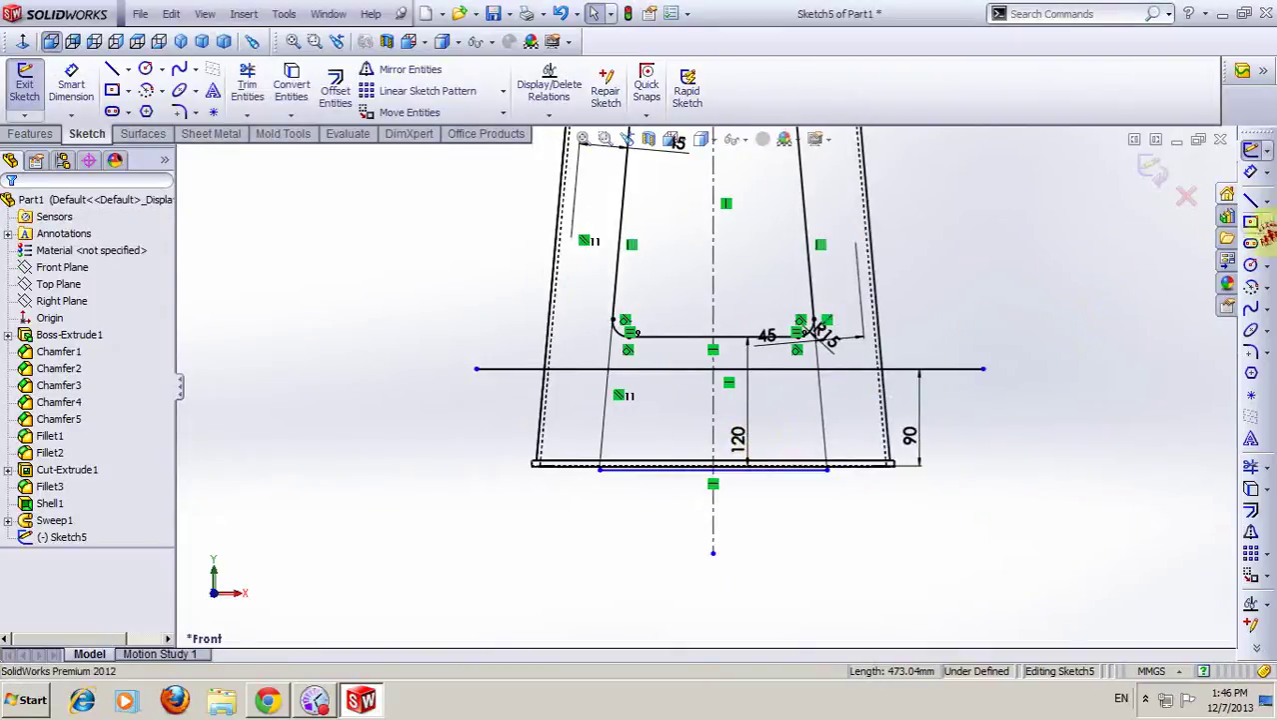
- Fillet both corners between the 90 mm line and the new slanted lines at 15 mm
{"action": "left_click", "coordinate": [1257, 354]}
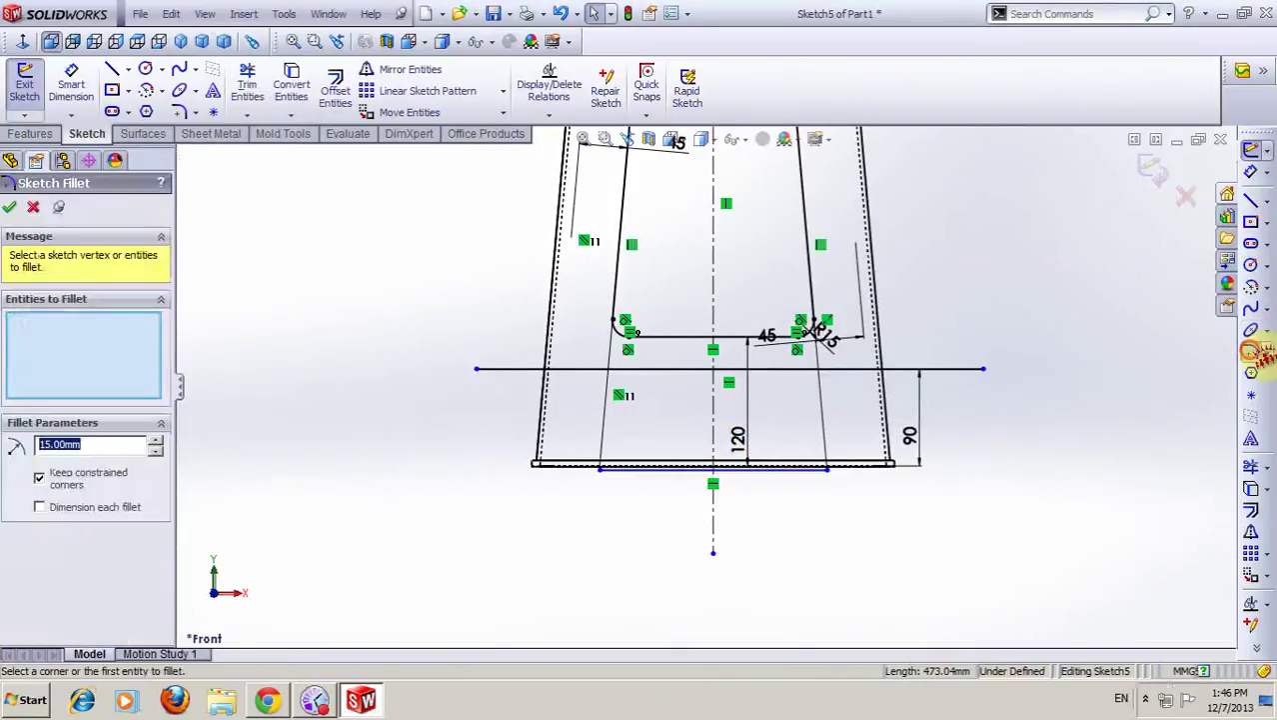
{"action": "scroll", "coordinate": [600, 420], "scroll_direction": "down", "scroll_amount": 2}
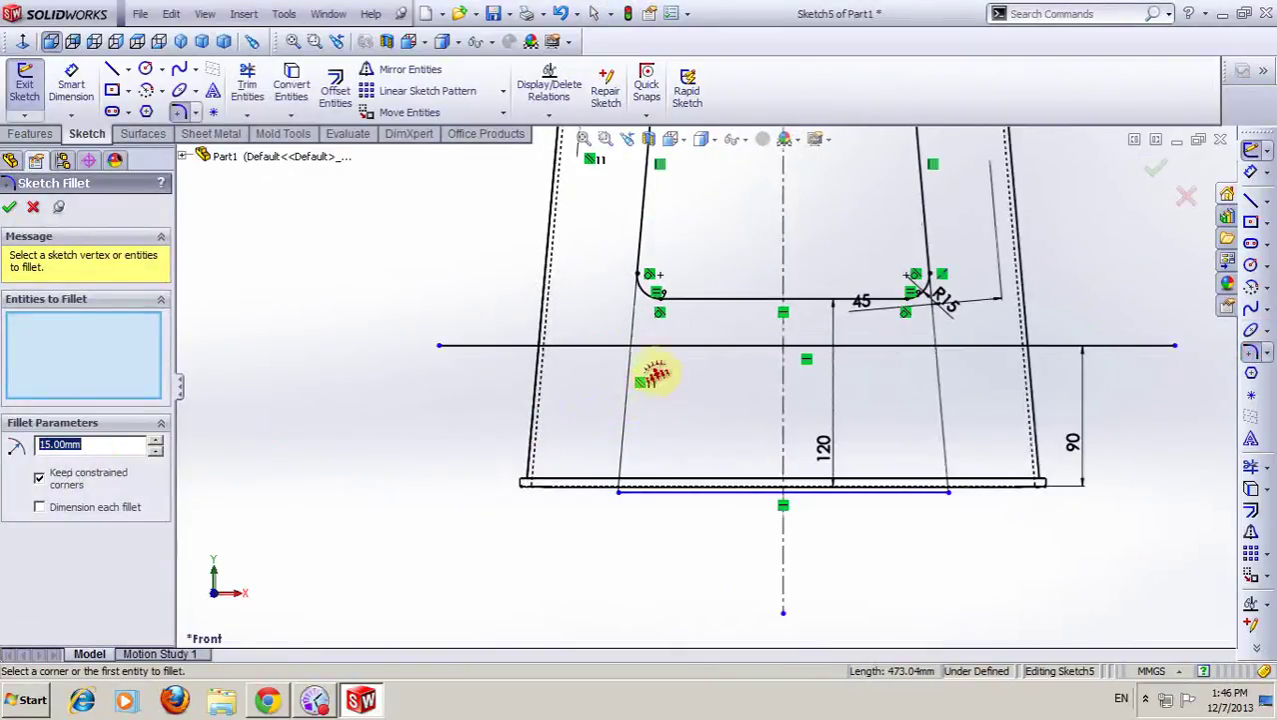
{"action": "left_click", "coordinate": [659, 347]}
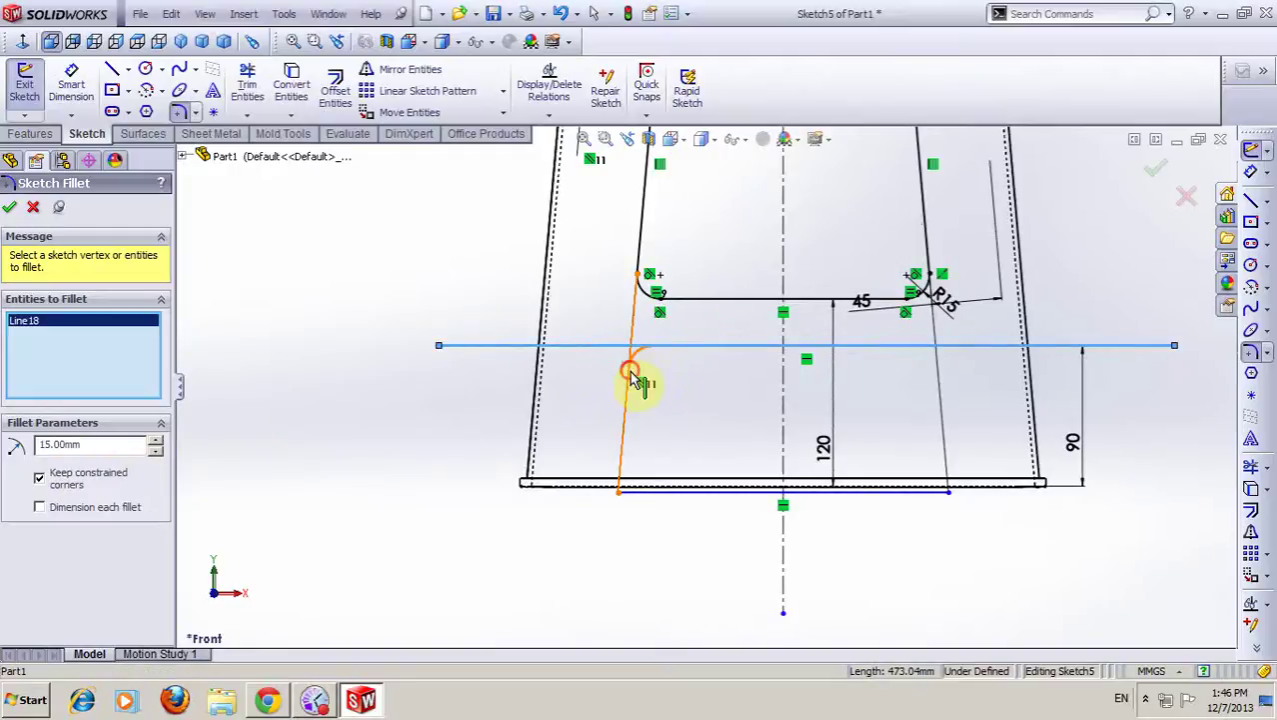
{"action": "left_click", "coordinate": [632, 377]}
{"action": "left_click", "coordinate": [896, 345]}
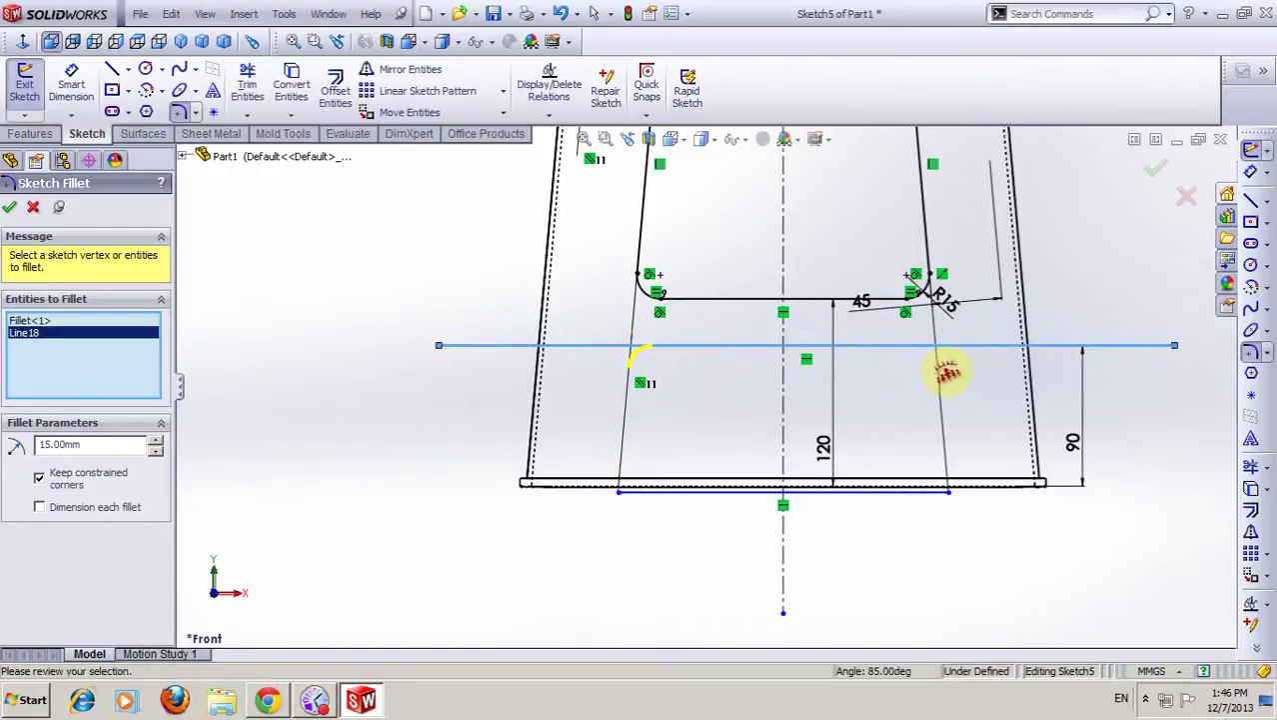
{"action": "left_click", "coordinate": [938, 377]}
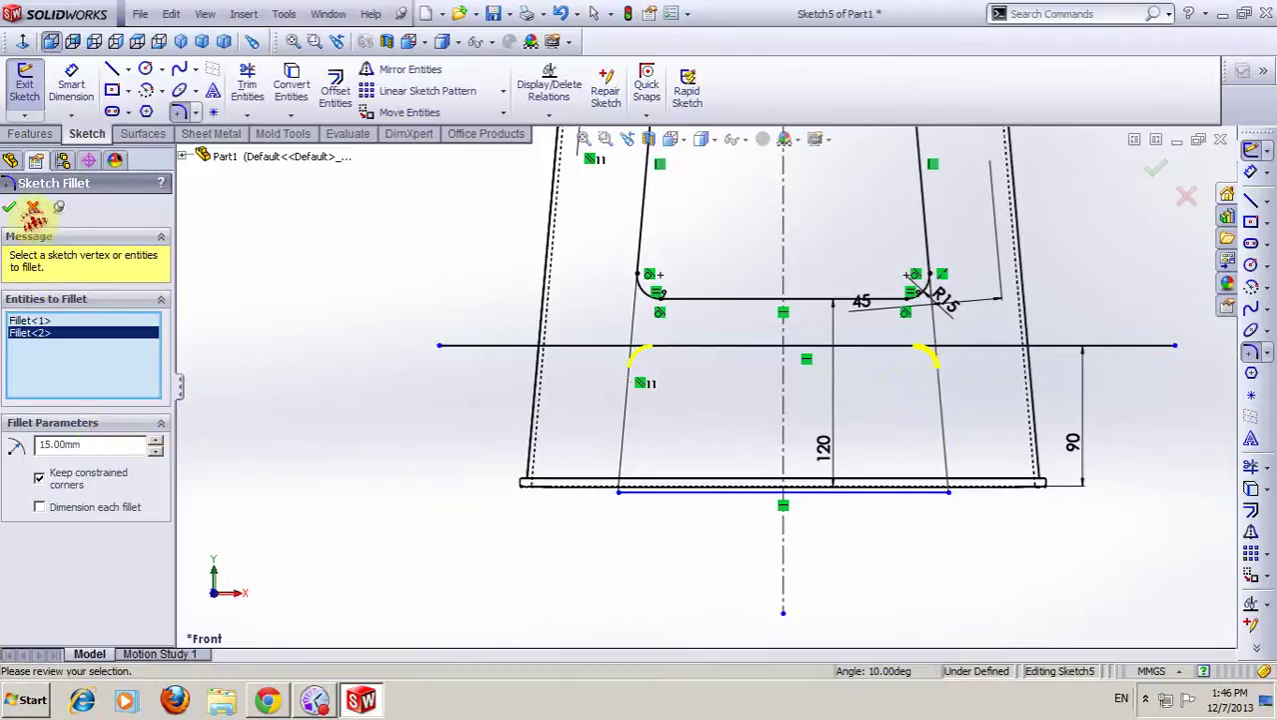
{"action": "left_click", "coordinate": [20, 208]}
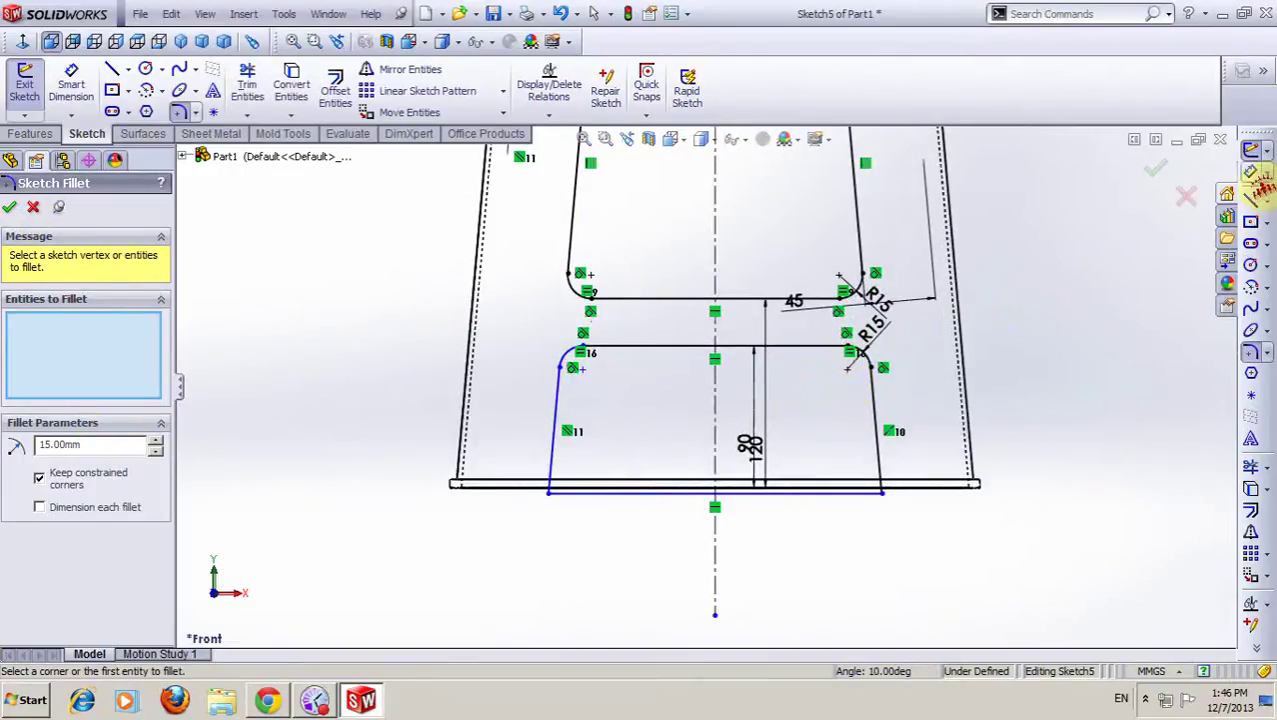
- Dimension the lower left leg line 45 mm from the stool's outer left wall
{"action": "key", "text": "Escape"}
{"action": "right_click_drag", "start_coordinate": [542, 527], "coordinate": [570, 428]}
{"action": "left_click", "coordinate": [555, 424]}
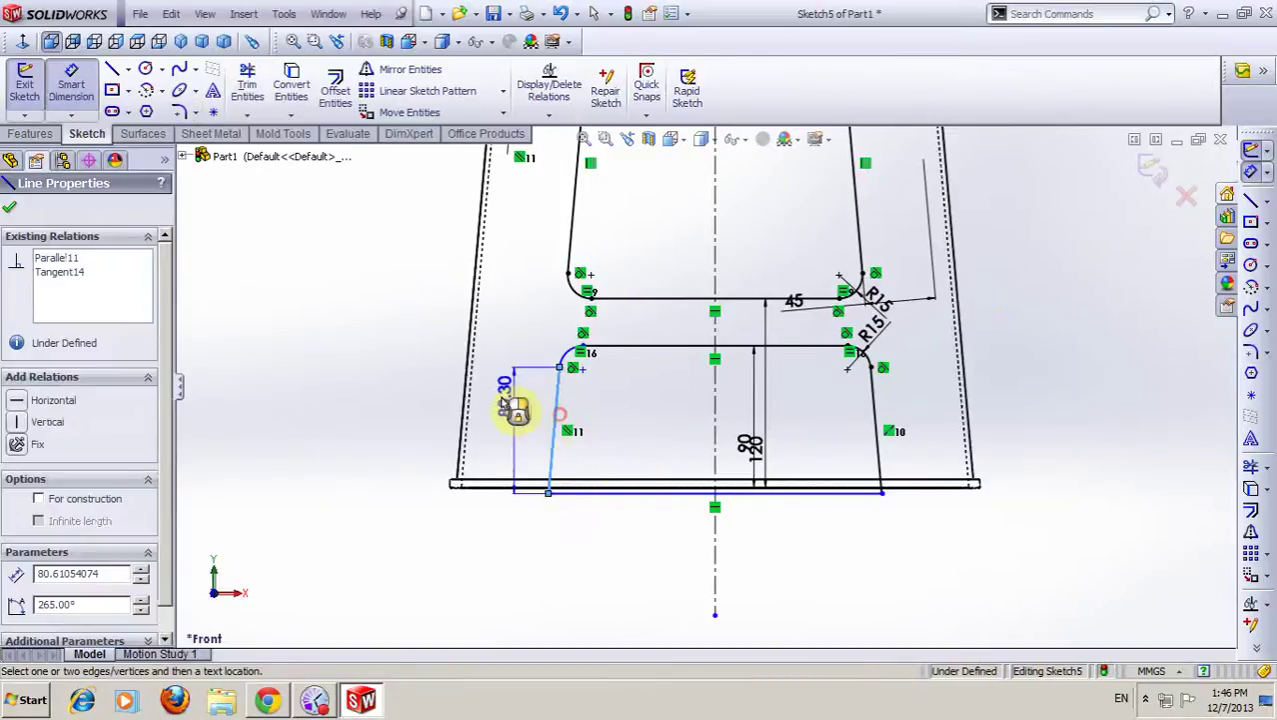
{"action": "left_click", "coordinate": [490, 395]}
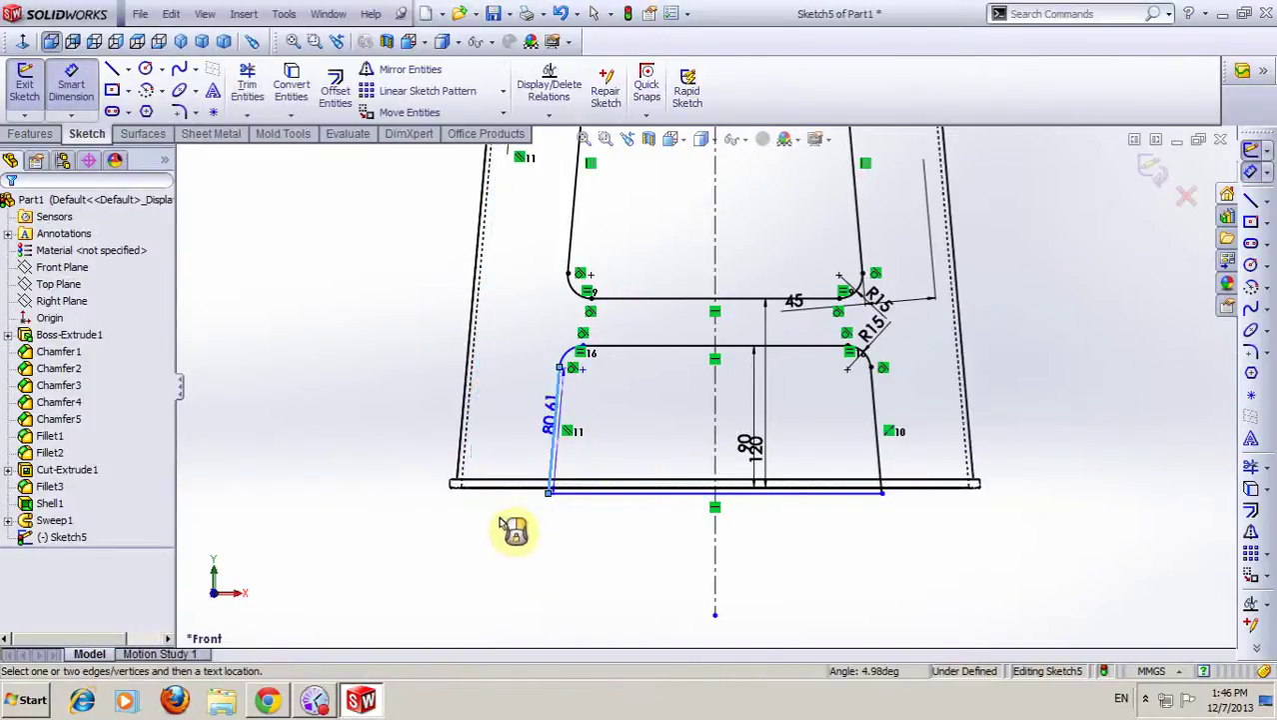
{"action": "left_click", "coordinate": [489, 440]}
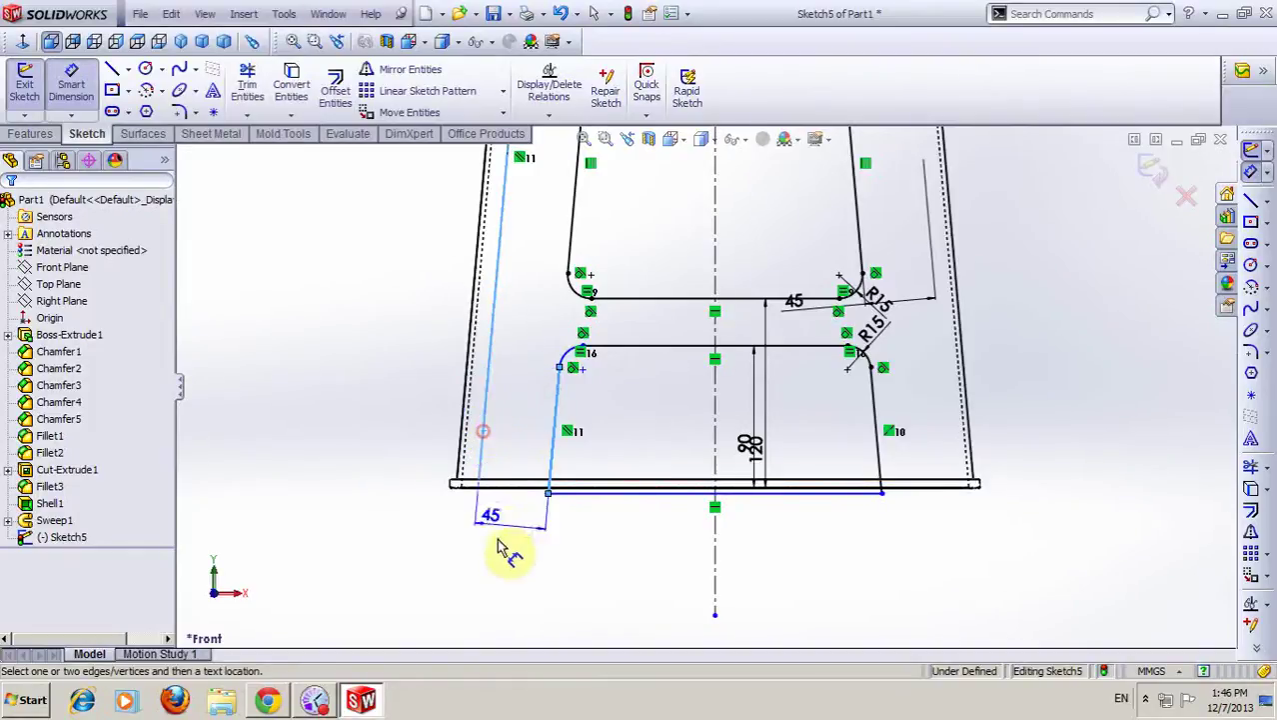
{"action": "left_click", "coordinate": [504, 550]}
{"action": "left_click", "coordinate": [430, 582]}
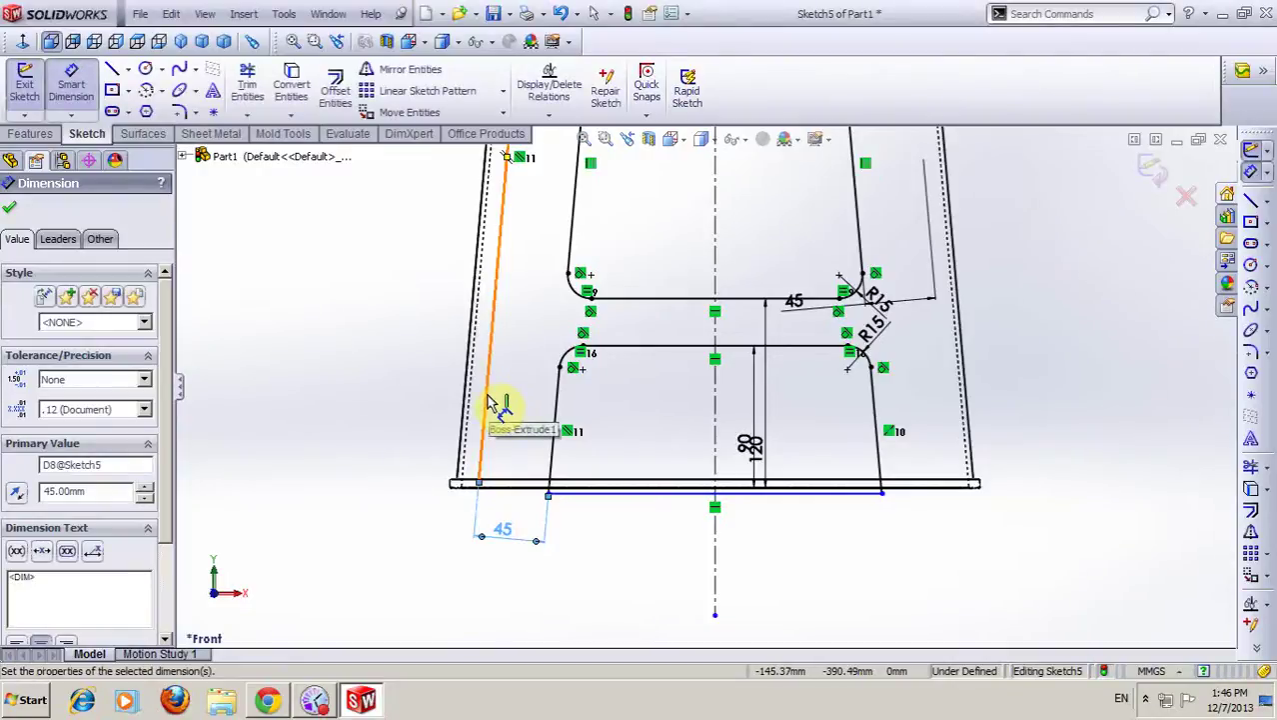
{"action": "key", "text": "Escape"}
{"action": "scroll", "coordinate": [584, 413], "scroll_direction": "up", "scroll_amount": 2}
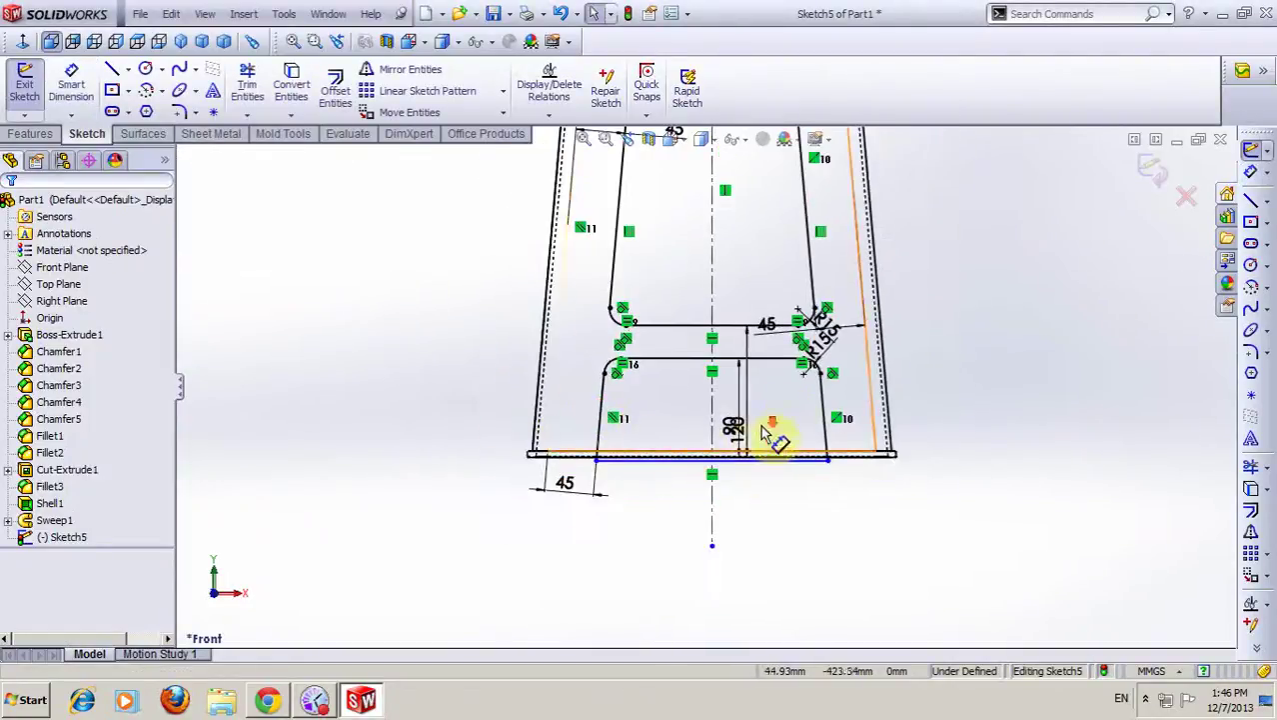
{"action": "scroll", "coordinate": [775, 394], "scroll_direction": "up", "scroll_amount": 1}
{"action": "scroll", "coordinate": [814, 361], "scroll_direction": "up", "scroll_amount": 1}
{"action": "scroll", "coordinate": [769, 422], "scroll_direction": "up", "scroll_amount": 2}
{"action": "scroll", "coordinate": [784, 364], "scroll_direction": "up", "scroll_amount": 1}
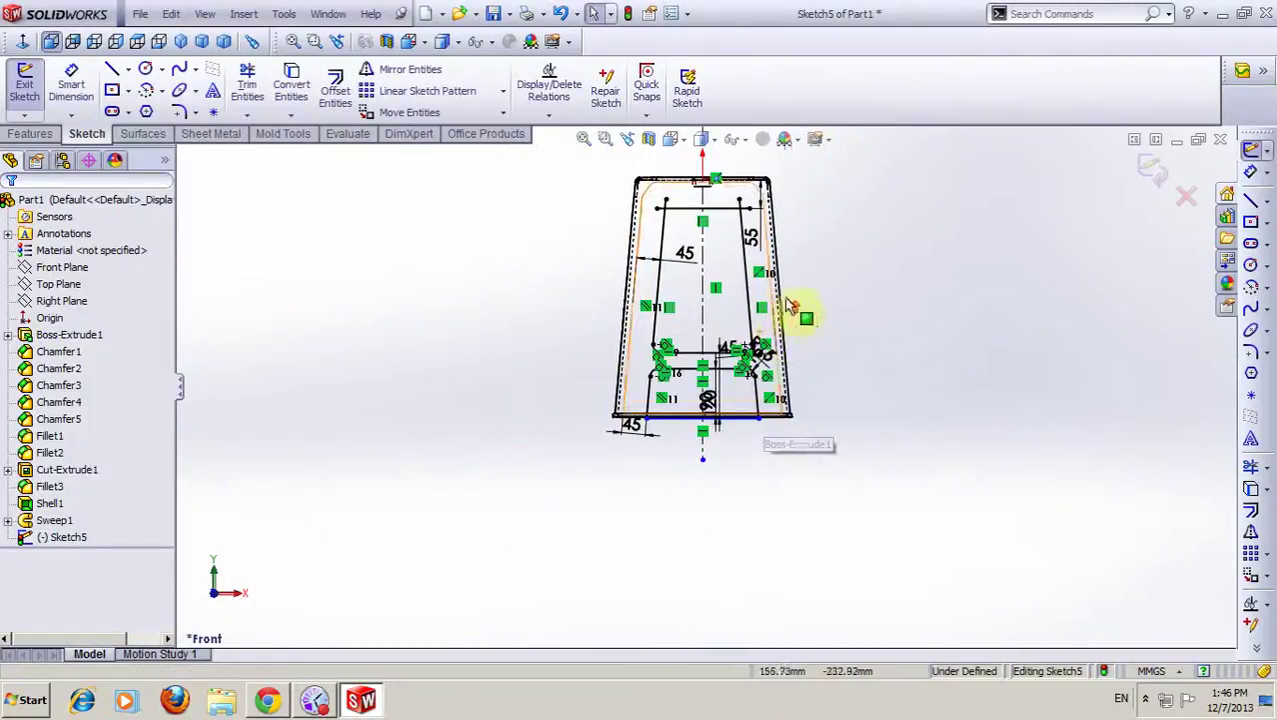
{"action": "scroll", "coordinate": [803, 312], "scroll_direction": "down", "scroll_amount": 1}
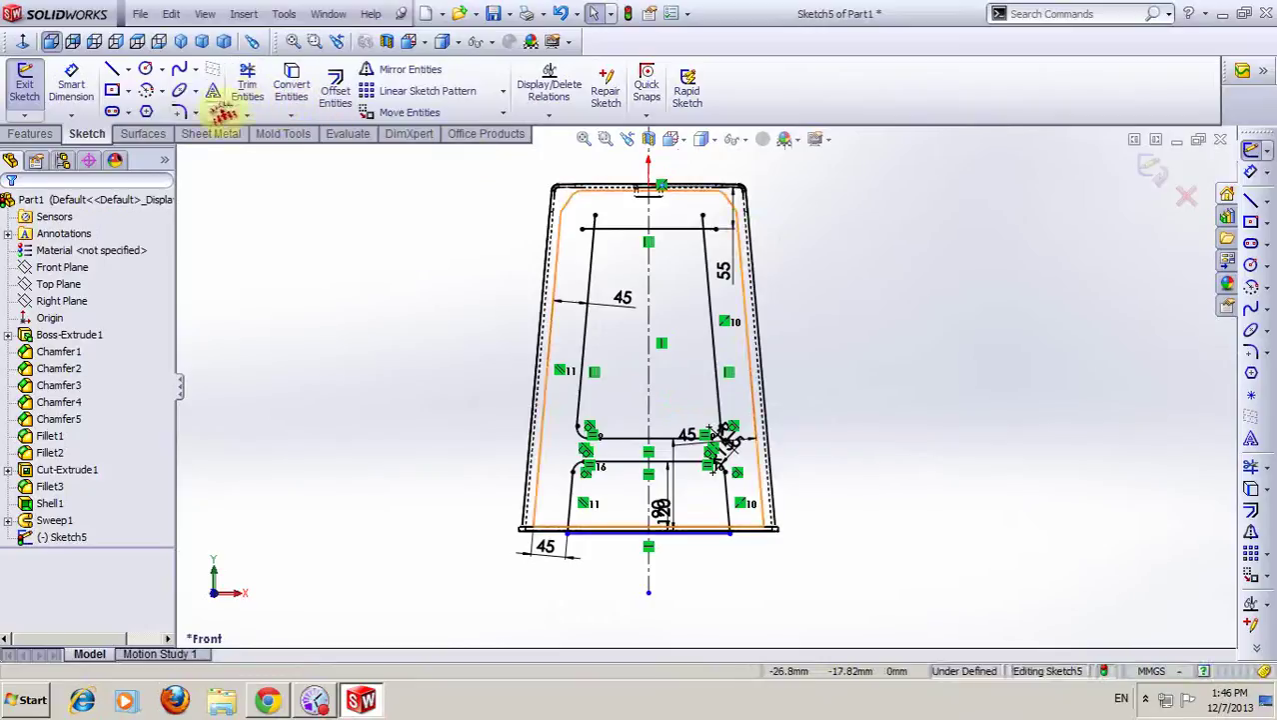
- Fillet the top line's corners with both side lines at 45 mm radius
{"action": "left_click", "coordinate": [190, 114]}
{"action": "left_click", "coordinate": [109, 443]}
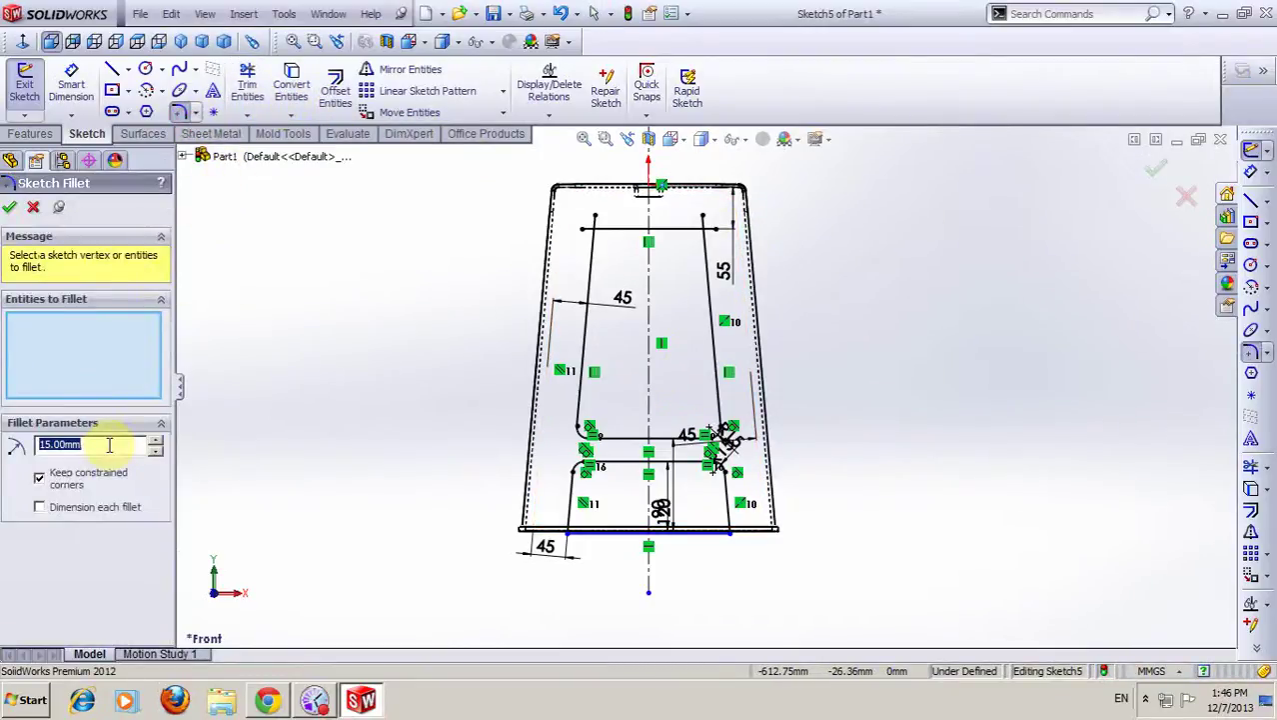
{"action": "scroll", "coordinate": [634, 248], "scroll_direction": "down", "scroll_amount": 2}
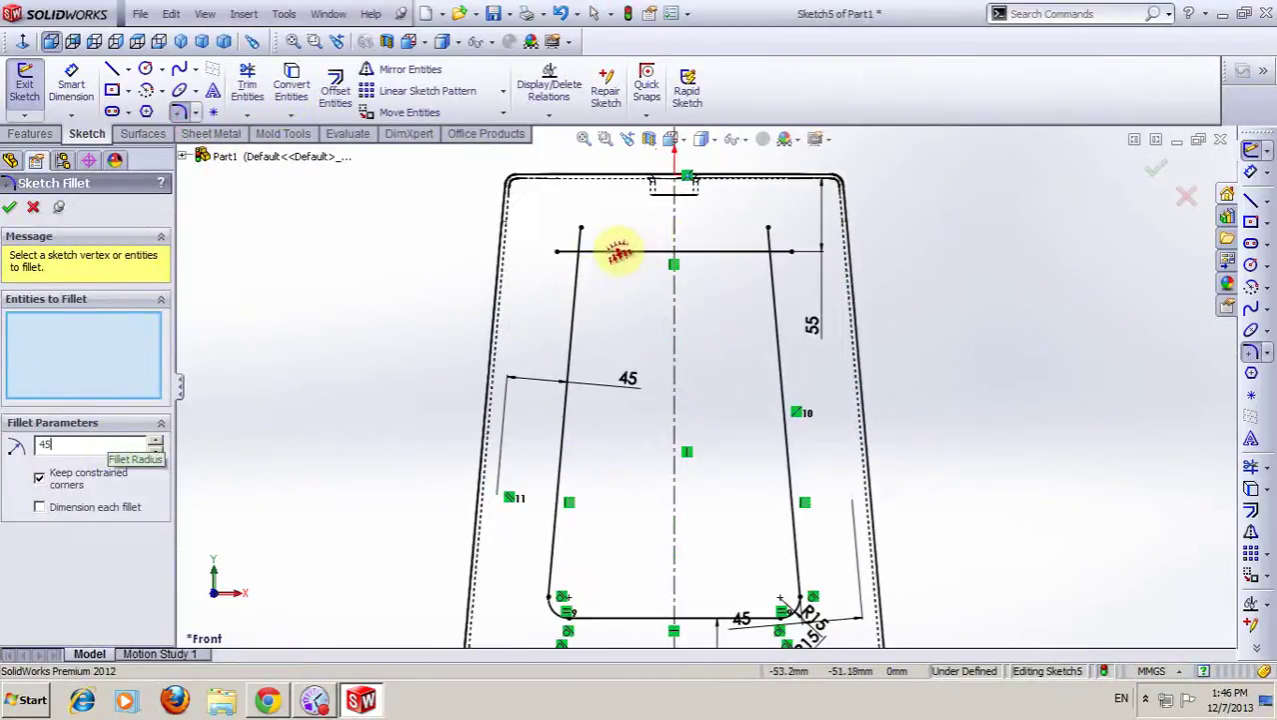
{"action": "left_click", "coordinate": [604, 251]}
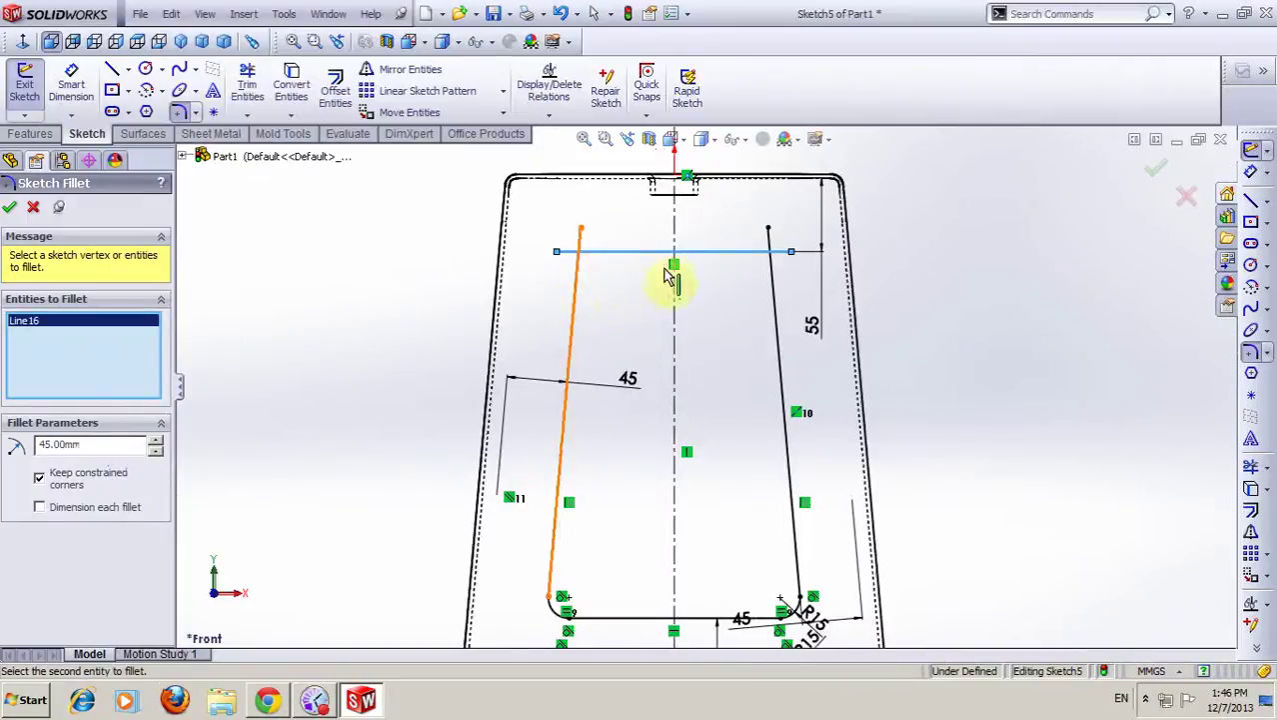
{"action": "left_click", "coordinate": [572, 340]}
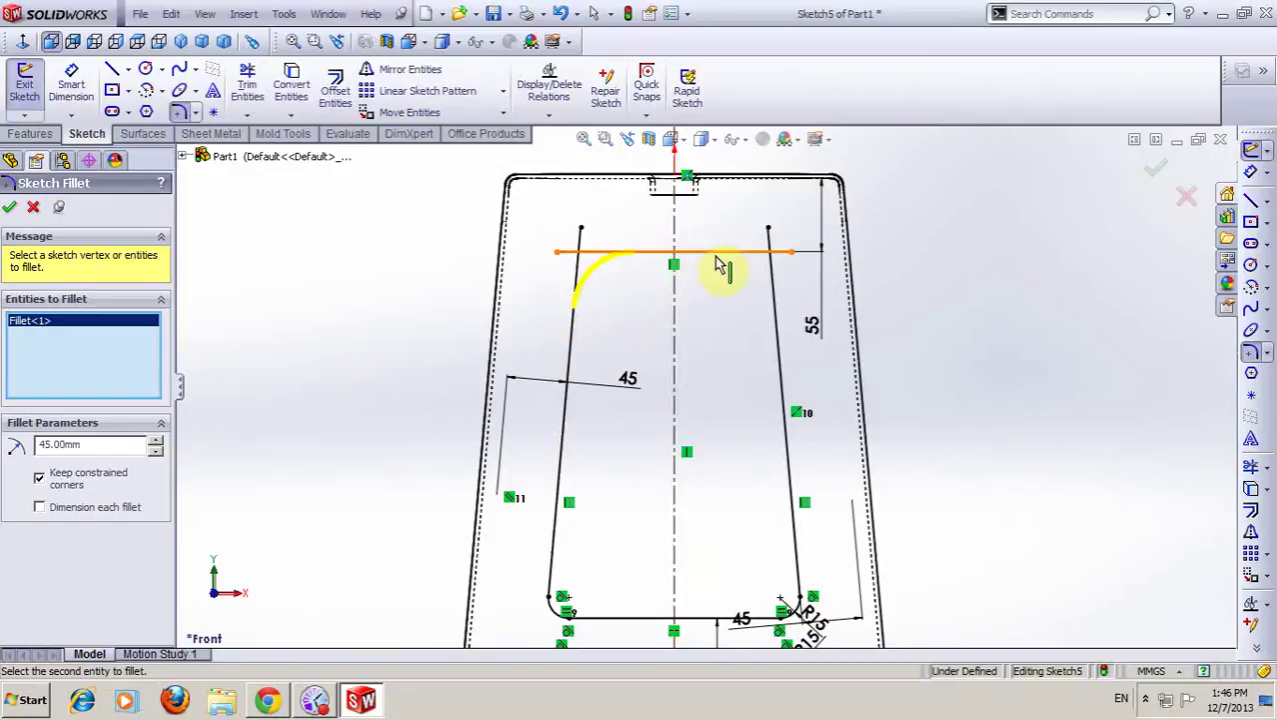
{"action": "left_click", "coordinate": [716, 256]}
{"action": "left_click", "coordinate": [782, 302]}
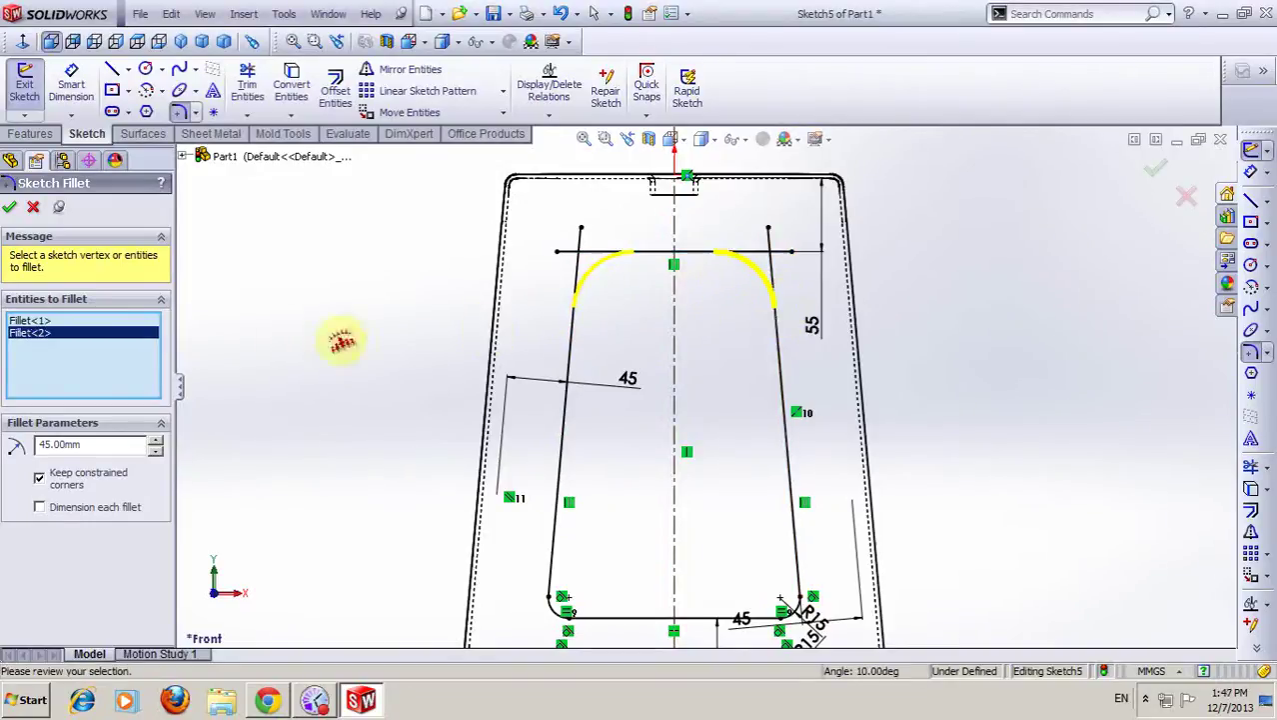
{"action": "left_click", "coordinate": [30, 211]}
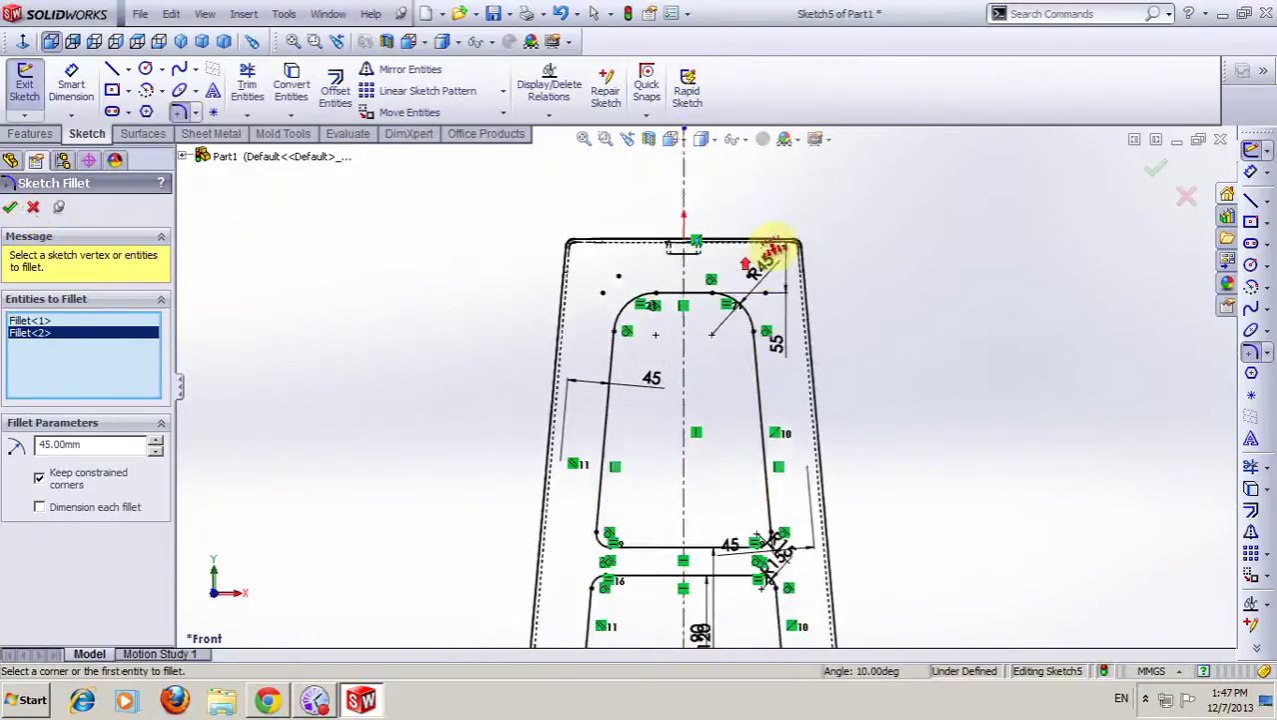
{"action": "key", "text": "f"}
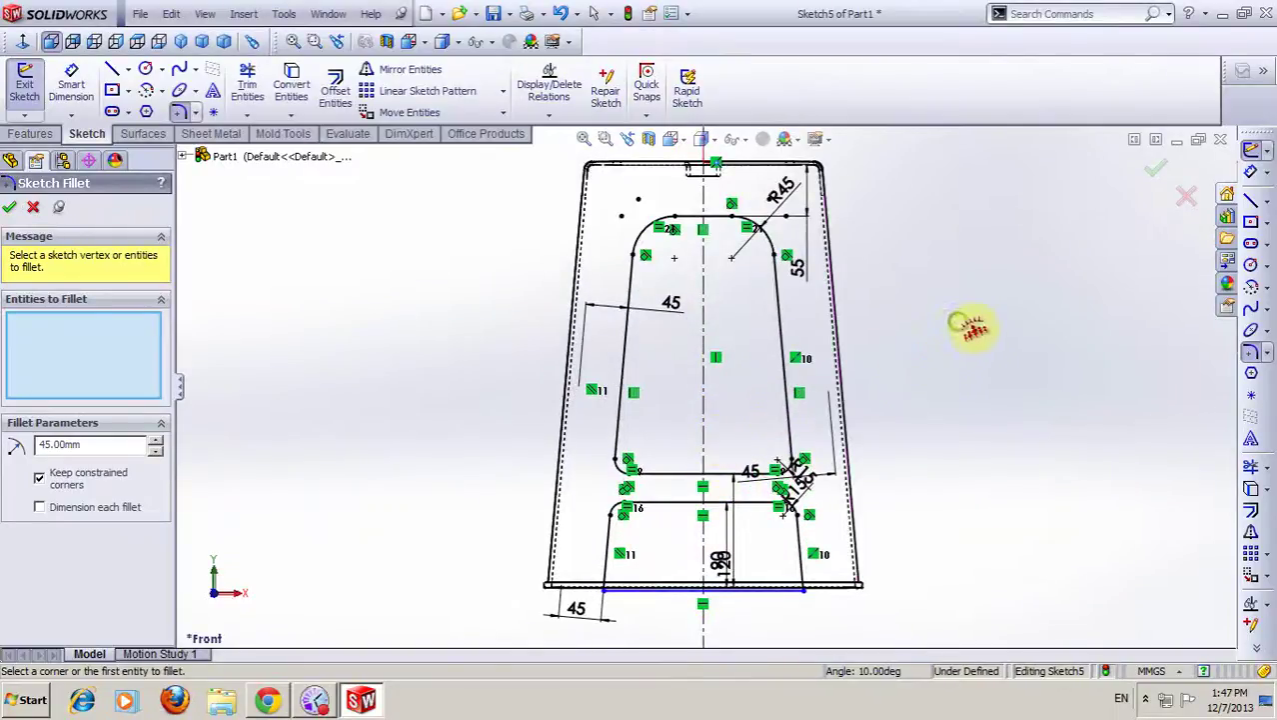
{"action": "middle_click_drag", "start_coordinate": [964, 322], "coordinate": [987, 313]}
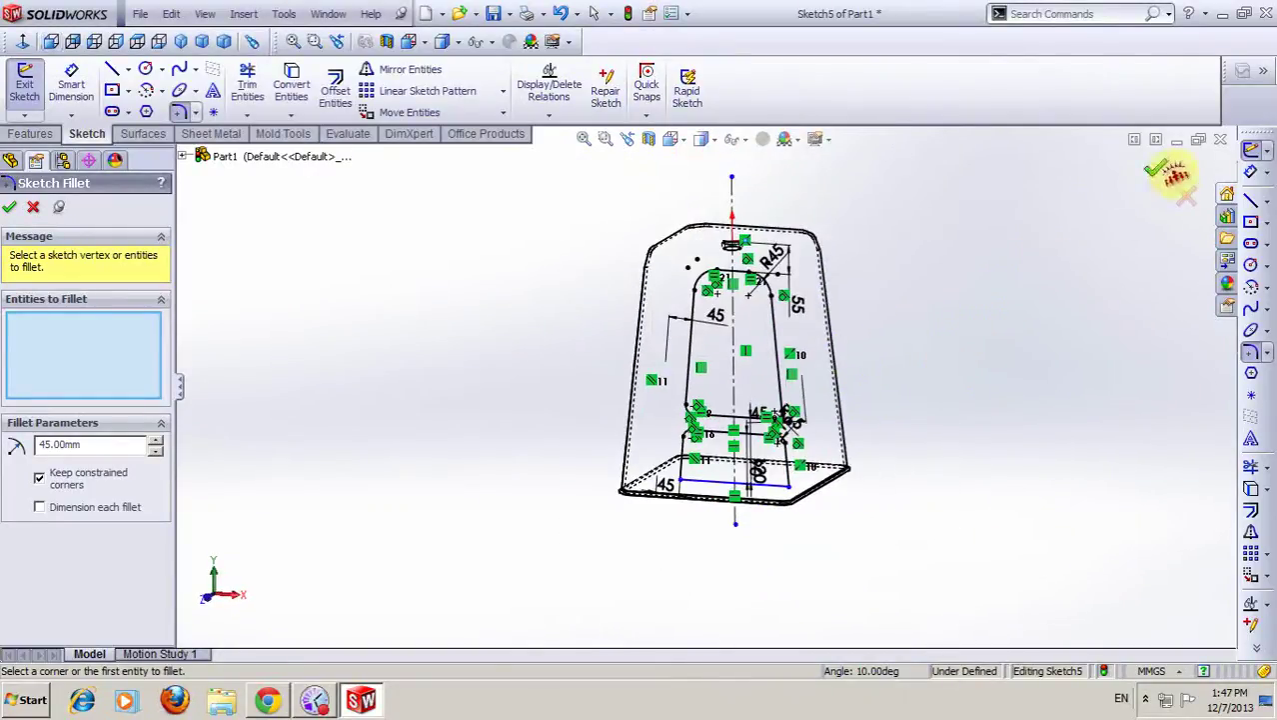
{"action": "key", "text": "Escape"}
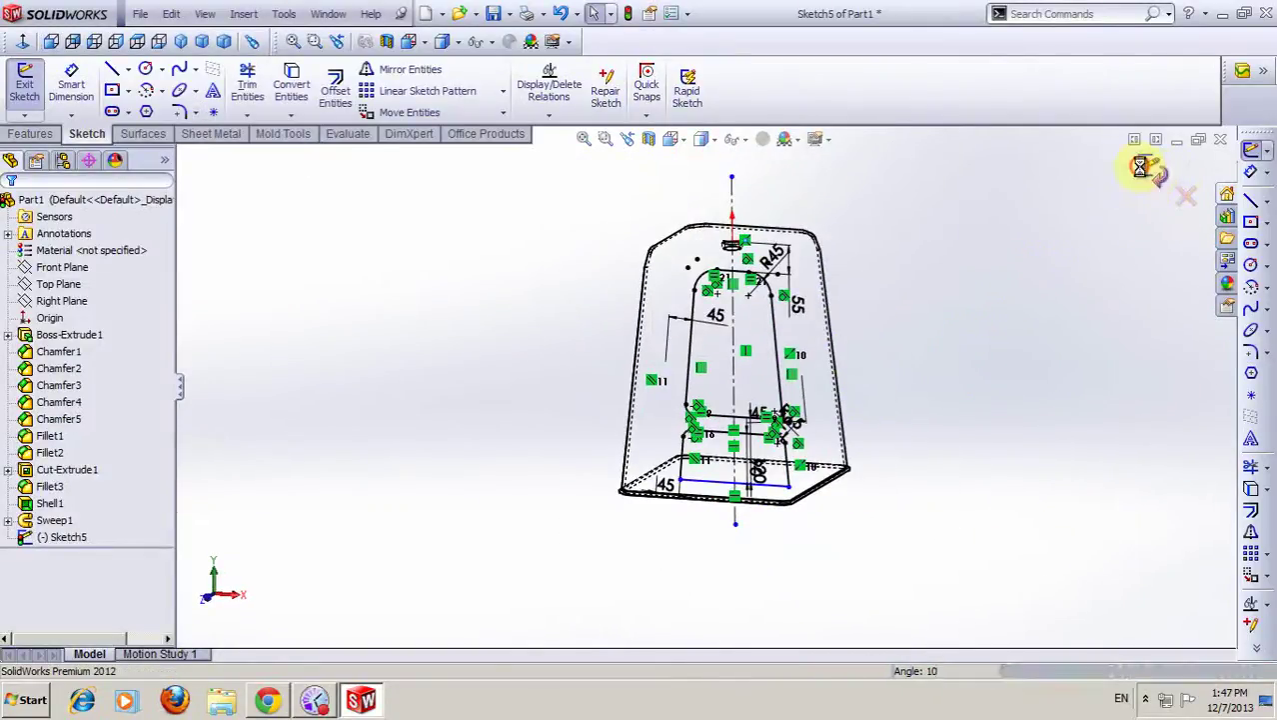
- Exit the sketch and switch the model display to Shaded
{"action": "left_click", "coordinate": [1155, 172]}
{"action": "scroll", "coordinate": [983, 315], "scroll_direction": "down", "scroll_amount": 3}
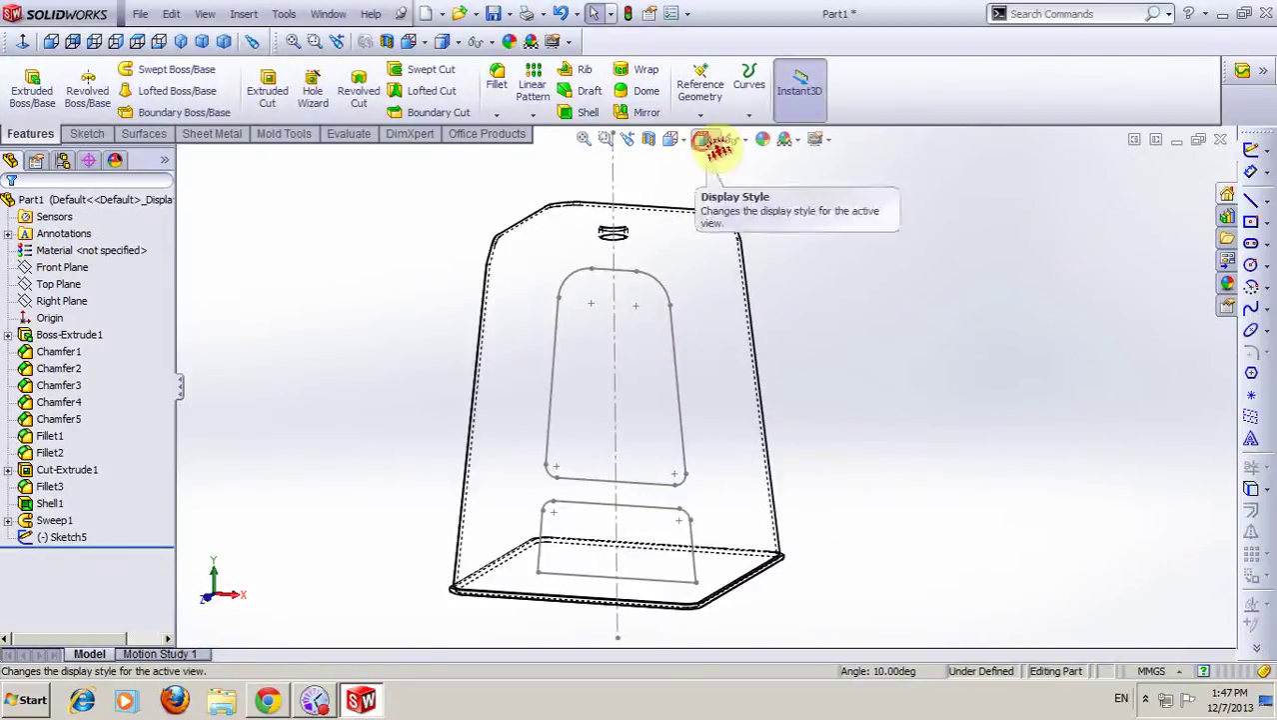
{"action": "left_click", "coordinate": [714, 141]}
{"action": "left_click", "coordinate": [720, 169]}
{"action": "middle_click_drag", "start_coordinate": [740, 256], "coordinate": [865, 343]}
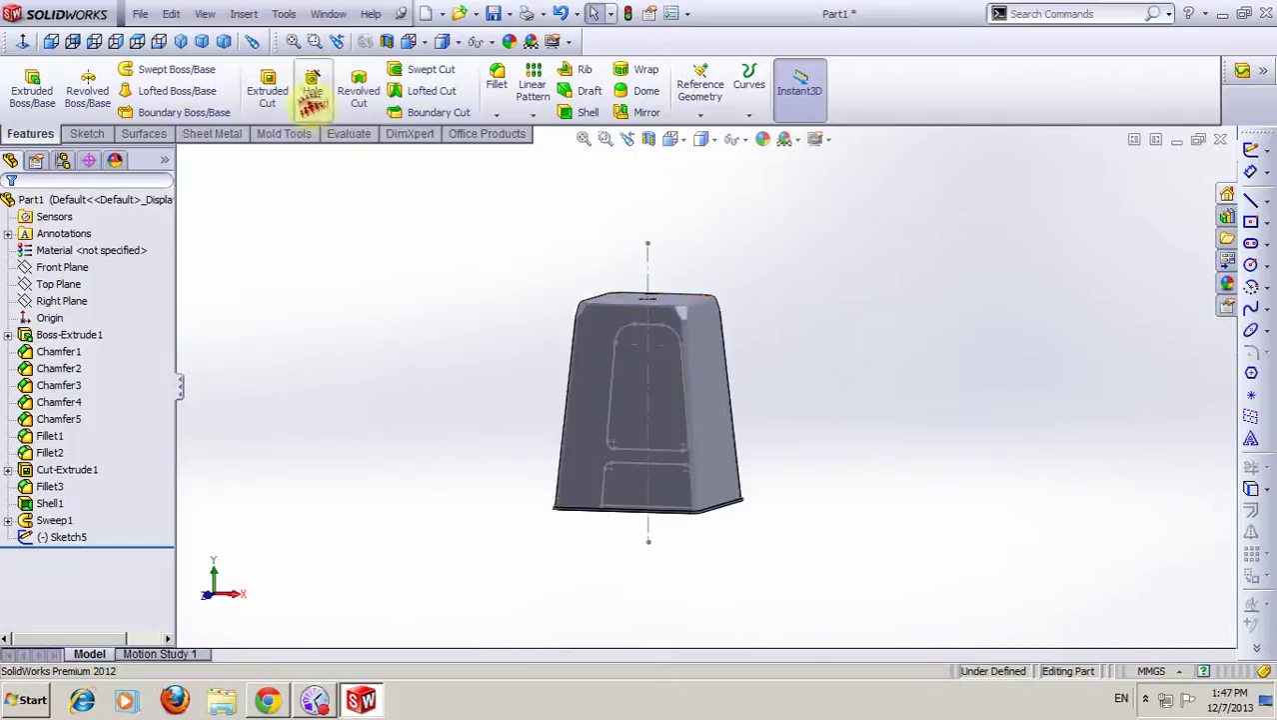
- Extrude-cut Sketch5 with Mid Plane, 468 mm deep, through the whole stool
{"action": "left_click", "coordinate": [268, 88]}
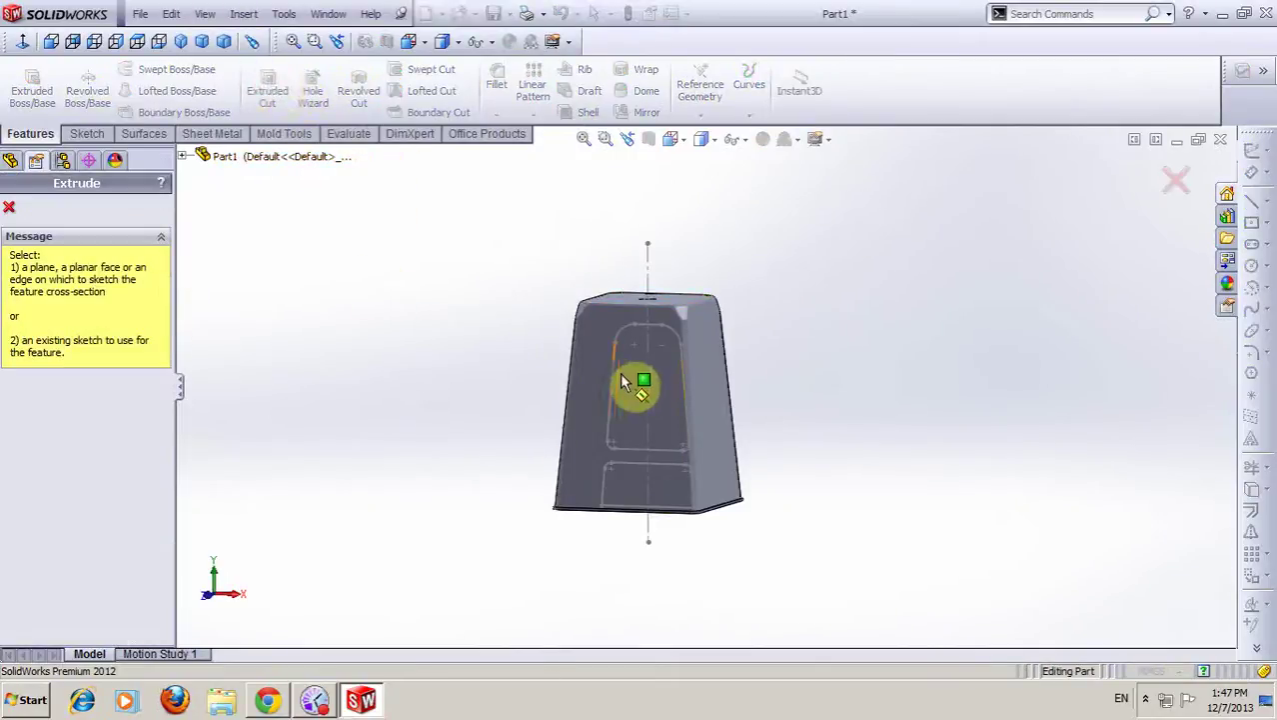
{"action": "left_click", "coordinate": [618, 380]}
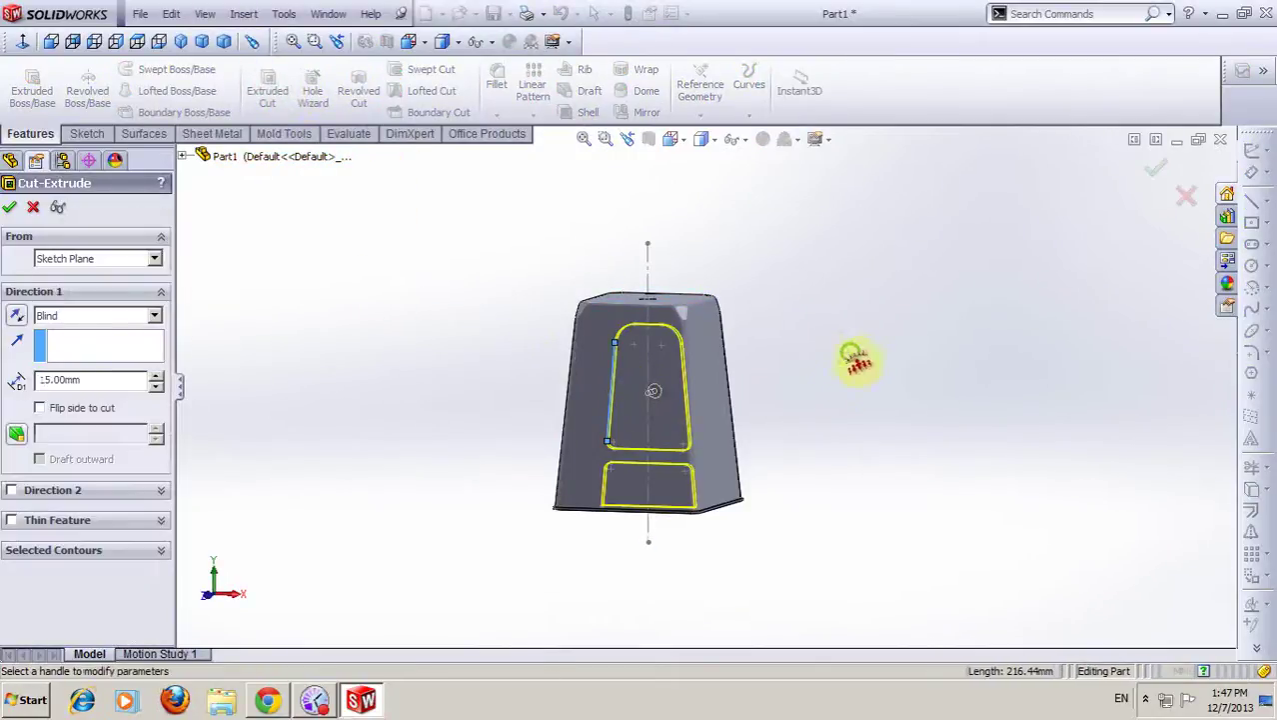
{"action": "left_click", "coordinate": [157, 316]}
{"action": "left_click", "coordinate": [59, 418]}
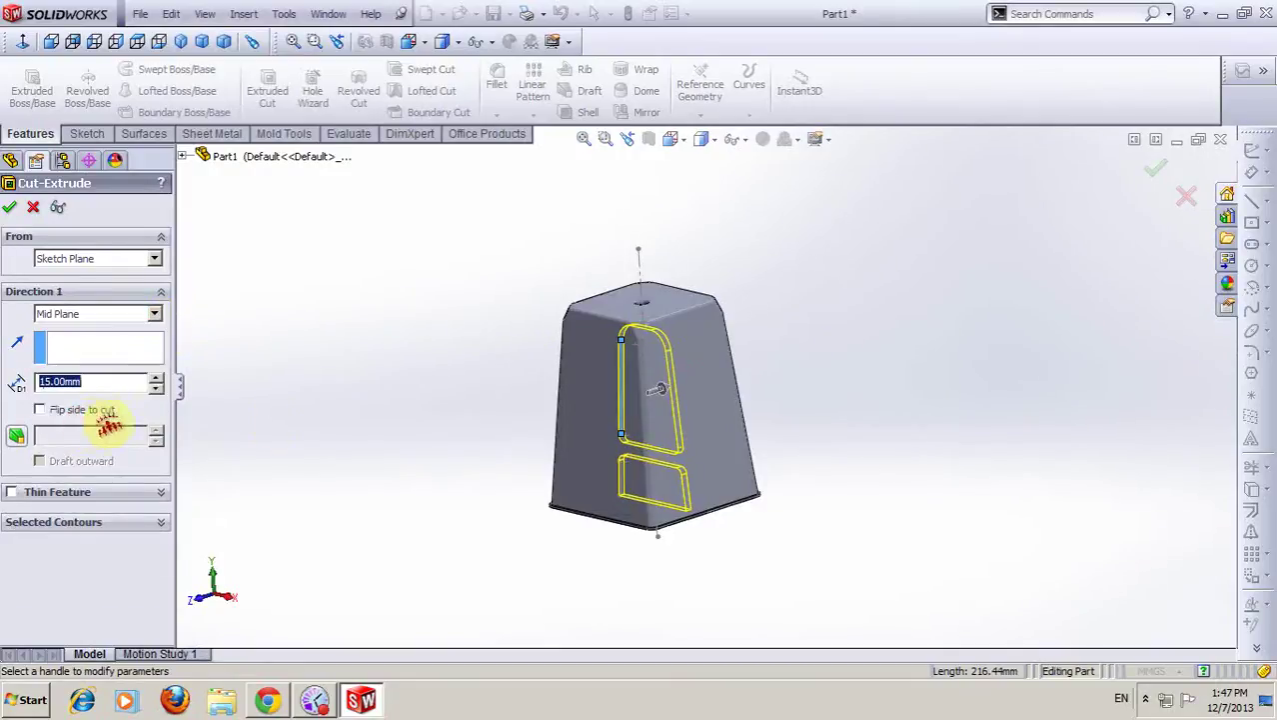
{"action": "middle_click_drag", "start_coordinate": [899, 376], "coordinate": [858, 383]}
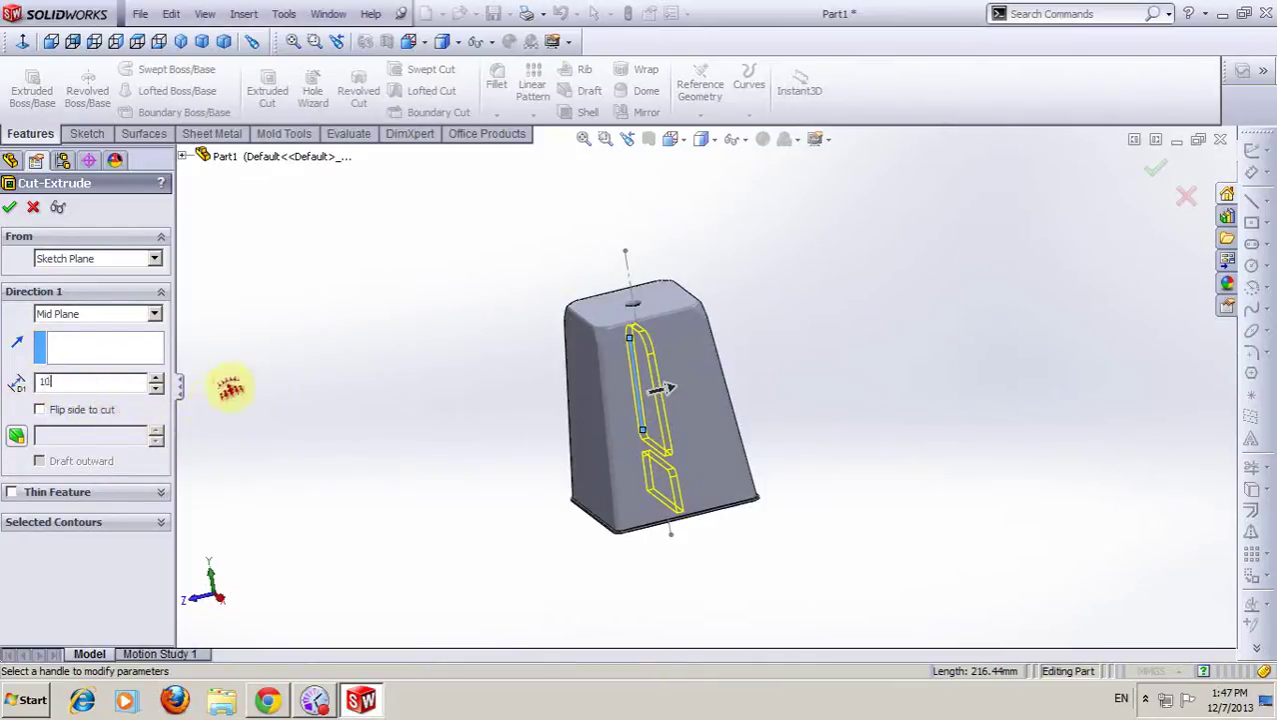
{"action": "key", "text": "Return"}
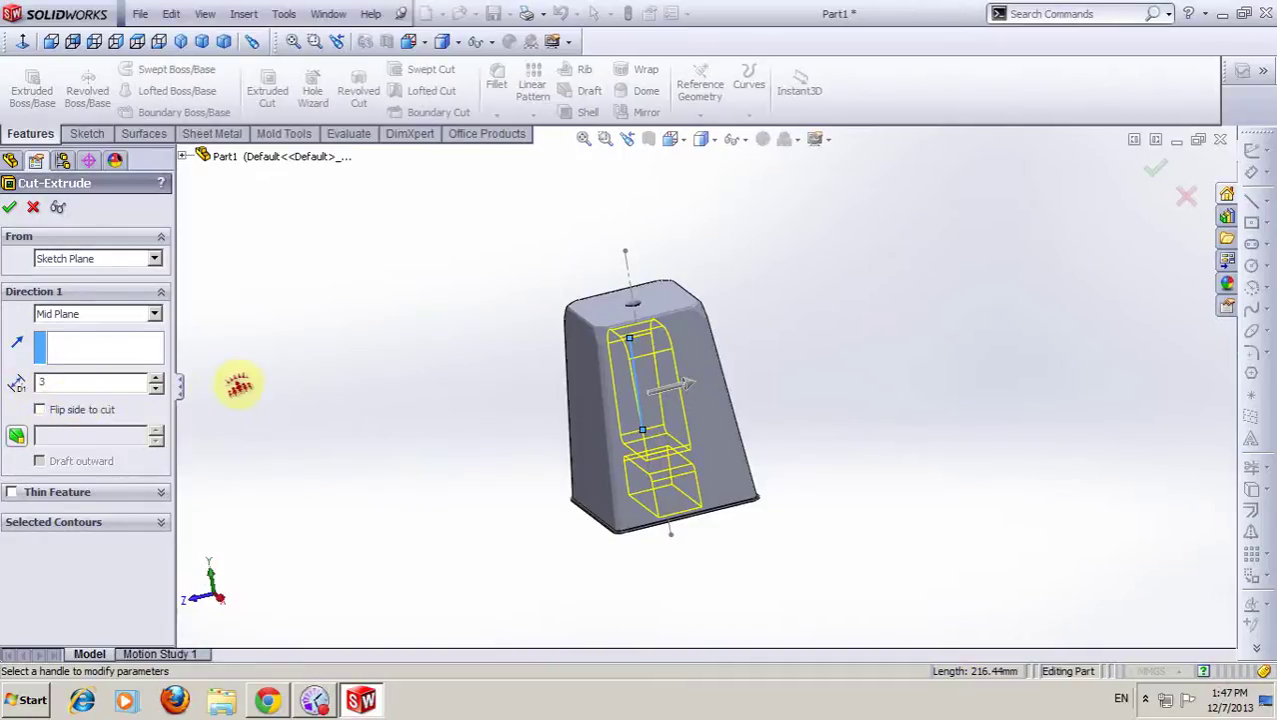
{"action": "key", "text": "Return"}
{"action": "mouse_move", "coordinate": [789, 345]}
{"action": "middle_mouse_down"}
{"action": "mouse_move", "coordinate": [759, 328]}
{"action": "mouse_move", "coordinate": [807, 456]}
{"action": "middle_mouse_up"}
{"action": "scroll", "coordinate": [730, 448], "scroll_direction": "down", "scroll_amount": 5}
{"action": "mouse_move", "coordinate": [730, 447]}
{"action": "middle_mouse_down"}
{"action": "mouse_move", "coordinate": [712, 398]}
{"action": "mouse_move", "coordinate": [719, 350]}
{"action": "middle_mouse_up"}
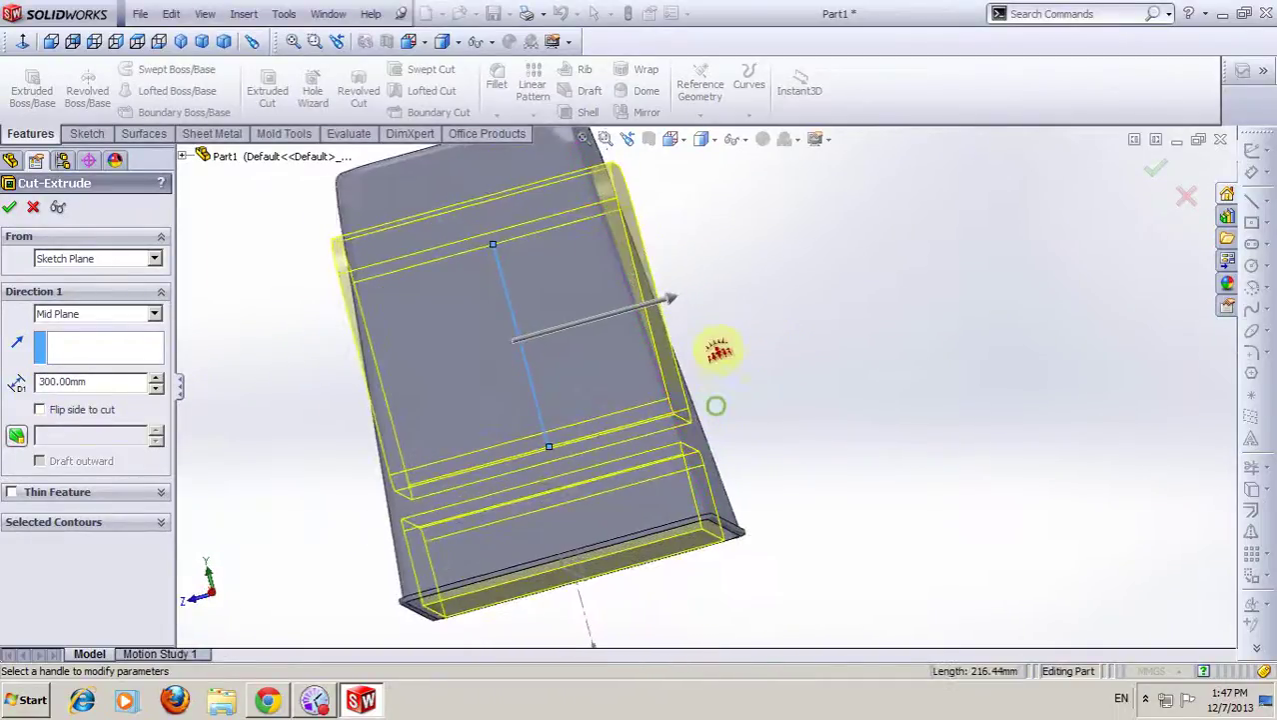
{"action": "left_click_drag", "start_coordinate": [678, 312], "coordinate": [751, 287]}
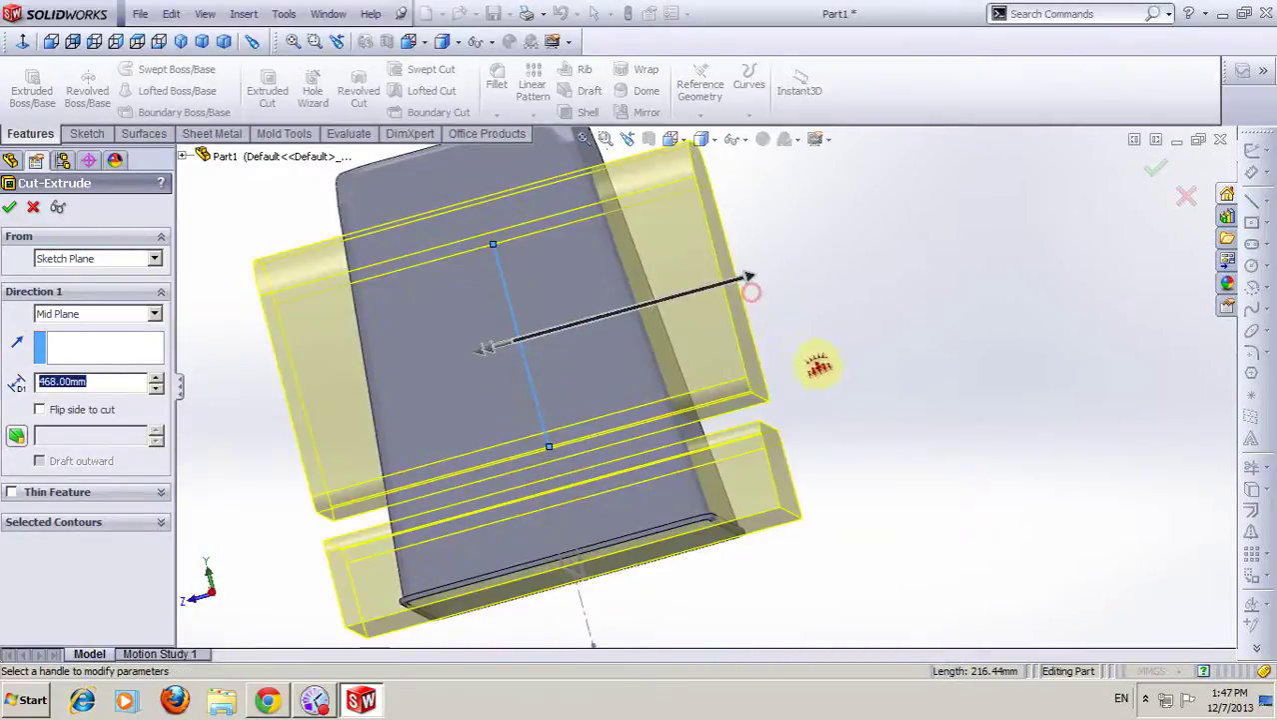
{"action": "mouse_move", "coordinate": [818, 365]}
{"action": "middle_mouse_down"}
{"action": "mouse_move", "coordinate": [831, 415]}
{"action": "mouse_move", "coordinate": [636, 422]}
{"action": "middle_mouse_up"}
{"action": "scroll", "coordinate": [635, 422], "scroll_direction": "up", "scroll_amount": 3}
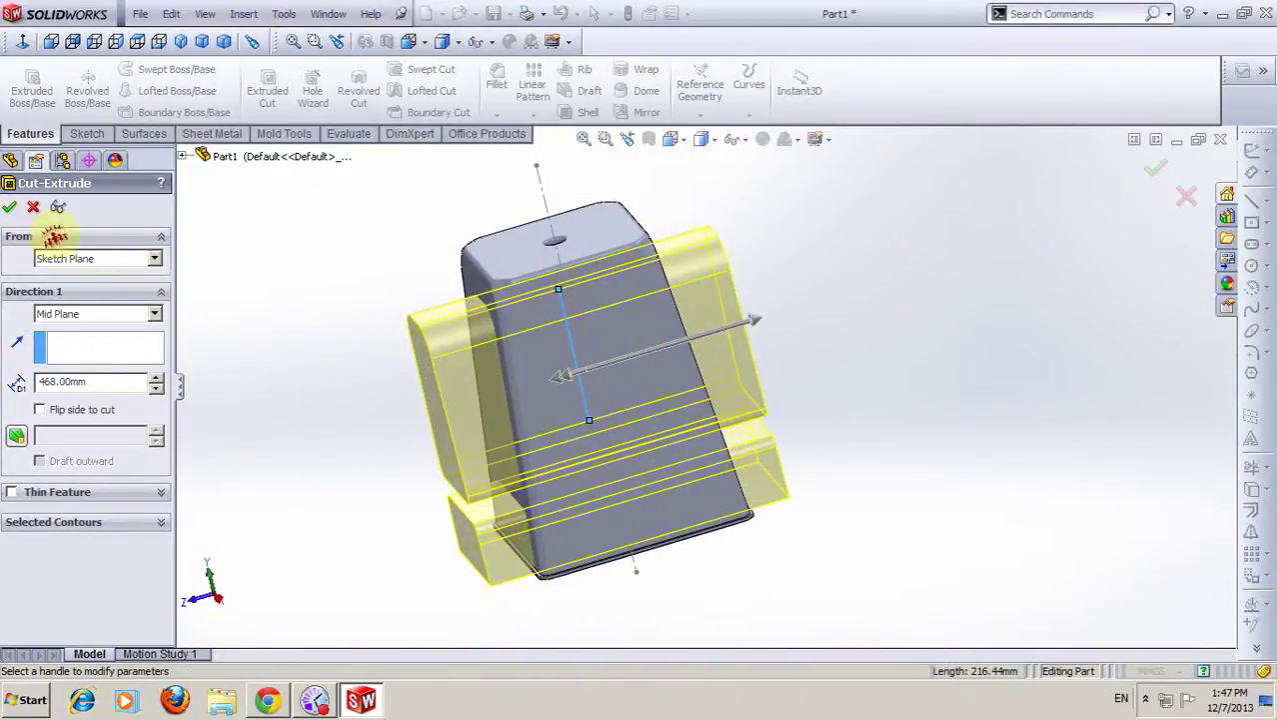
{"action": "left_click", "coordinate": [12, 209]}
{"action": "mouse_move", "coordinate": [541, 333]}
{"action": "middle_mouse_down"}
{"action": "mouse_move", "coordinate": [798, 272]}
{"action": "mouse_move", "coordinate": [825, 318]}
{"action": "mouse_move", "coordinate": [835, 390]}
{"action": "mouse_move", "coordinate": [710, 300]}
{"action": "mouse_move", "coordinate": [673, 423]}
{"action": "middle_mouse_up"}
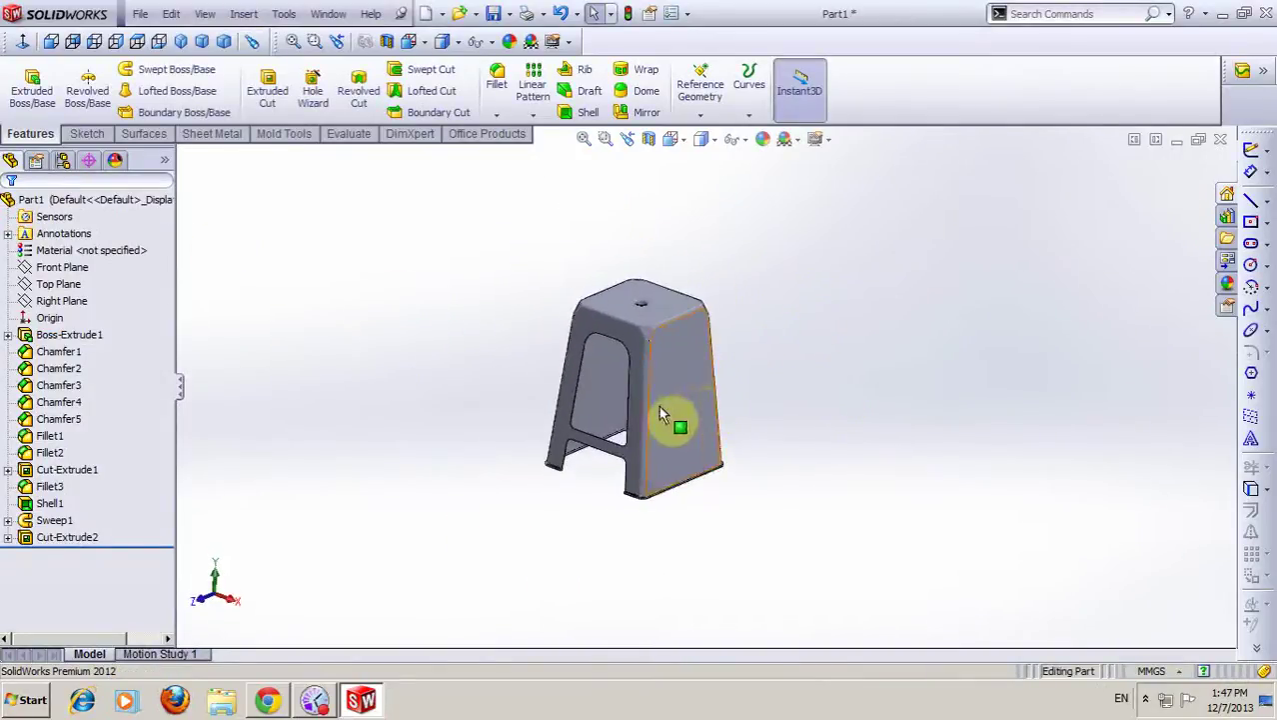
- Inspect the stool's arched windows from the front and bring up the Reference Geometry options
{"action": "scroll", "coordinate": [749, 490], "scroll_direction": "down", "scroll_amount": 2}
{"action": "mouse_move", "coordinate": [744, 484]}
{"action": "middle_mouse_down"}
{"action": "mouse_move", "coordinate": [807, 322]}
{"action": "mouse_move", "coordinate": [801, 491]}
{"action": "mouse_move", "coordinate": [767, 379]}
{"action": "mouse_move", "coordinate": [779, 388]}
{"action": "mouse_move", "coordinate": [578, 331]}
{"action": "mouse_move", "coordinate": [595, 268]}
{"action": "mouse_move", "coordinate": [536, 299]}
{"action": "mouse_move", "coordinate": [633, 320]}
{"action": "mouse_move", "coordinate": [692, 313]}
{"action": "mouse_move", "coordinate": [599, 357]}
{"action": "mouse_move", "coordinate": [593, 343]}
{"action": "mouse_move", "coordinate": [599, 379]}
{"action": "mouse_move", "coordinate": [637, 363]}
{"action": "mouse_move", "coordinate": [706, 251]}
{"action": "middle_mouse_up"}
{"action": "scroll", "coordinate": [816, 400], "scroll_direction": "down", "scroll_amount": 2}
{"action": "scroll", "coordinate": [637, 363], "scroll_direction": "up", "scroll_amount": 2}
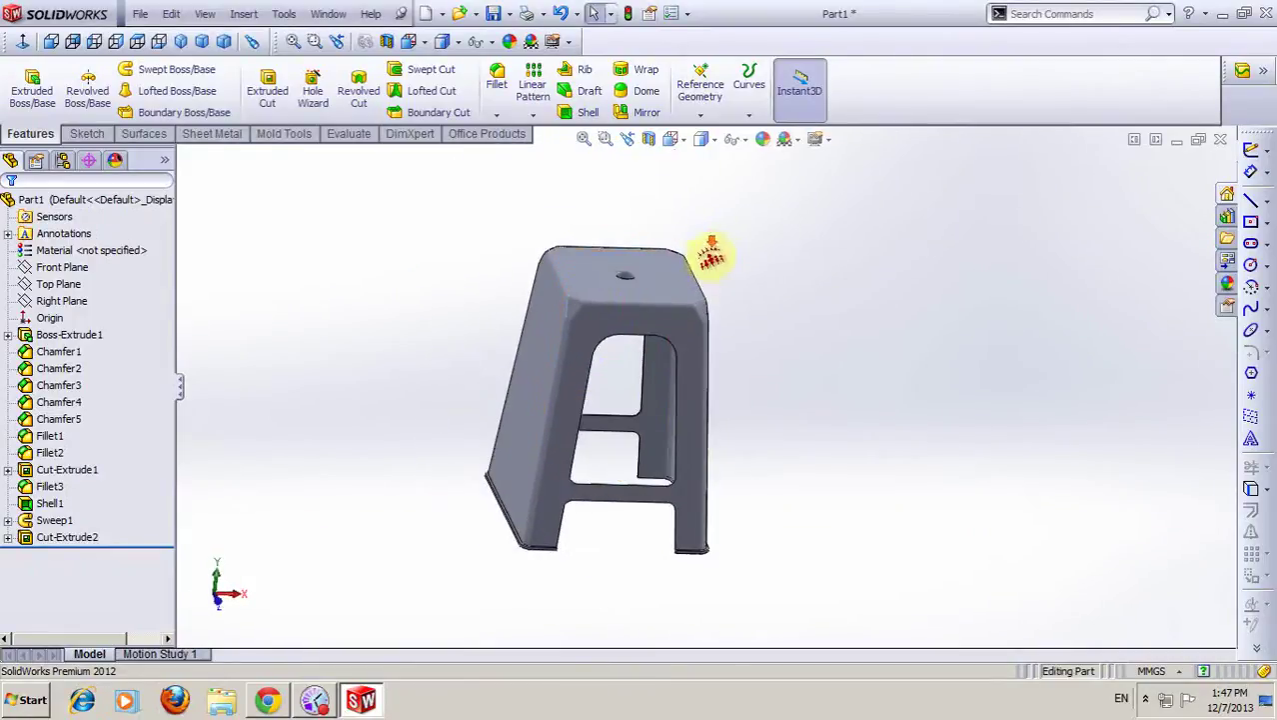
{"action": "left_click", "coordinate": [699, 88]}
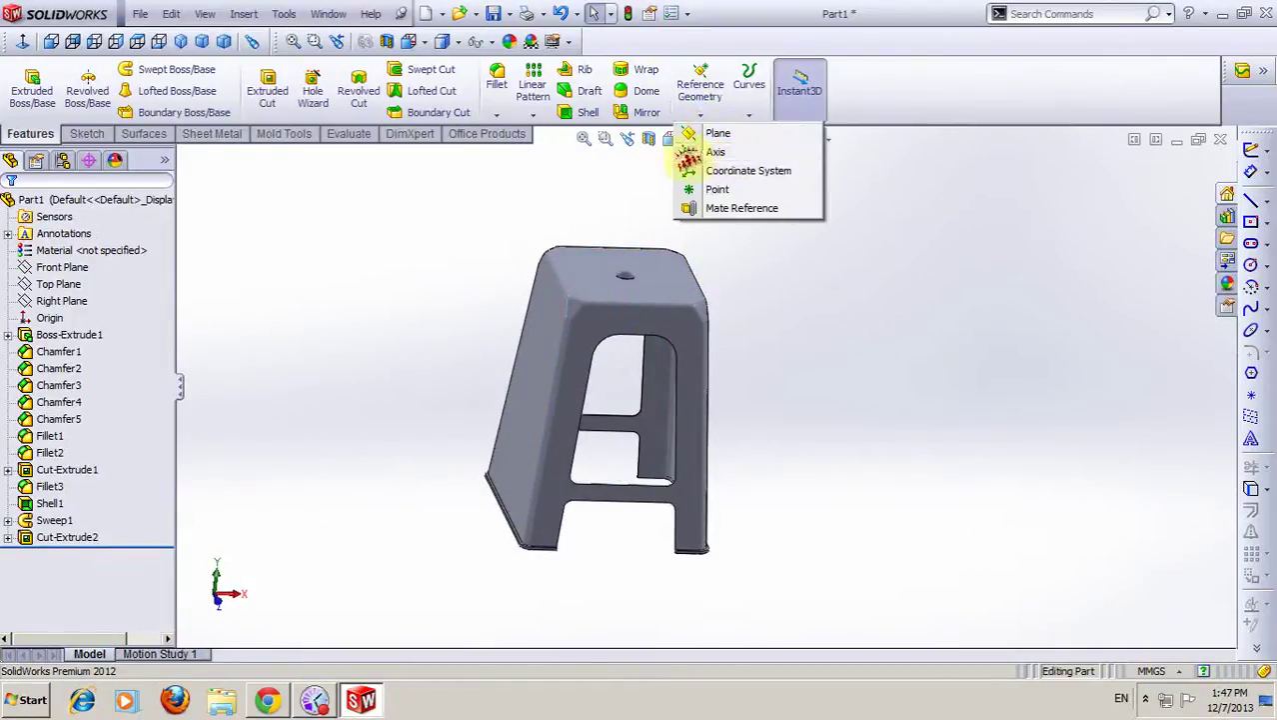
- Create Axis1 through the cylindrical face of the seat's central hole
{"action": "left_click", "coordinate": [723, 152]}
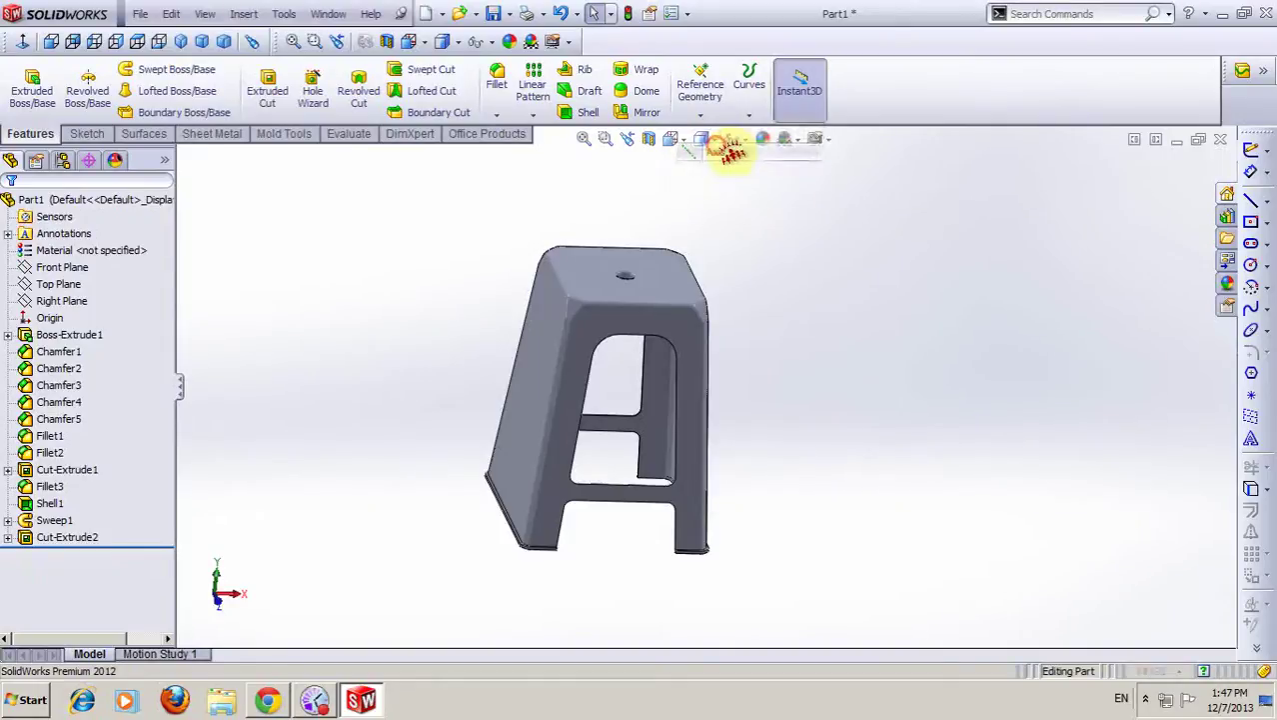
{"action": "scroll", "coordinate": [674, 300], "scroll_direction": "down", "scroll_amount": 3}
{"action": "mouse_move", "coordinate": [680, 269]}
{"action": "middle_mouse_down"}
{"action": "mouse_move", "coordinate": [683, 471]}
{"action": "mouse_move", "coordinate": [655, 380]}
{"action": "middle_mouse_up"}
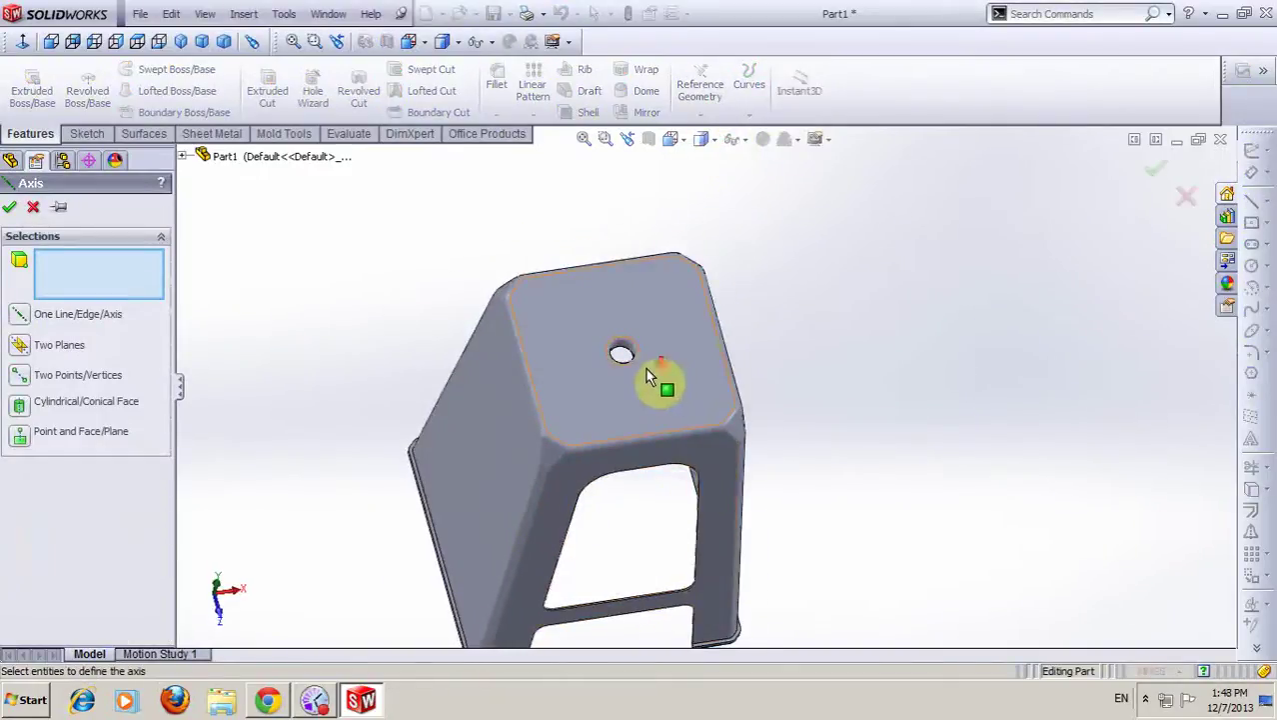
{"action": "scroll", "coordinate": [633, 336], "scroll_direction": "down", "scroll_amount": 3}
{"action": "scroll", "coordinate": [611, 325], "scroll_direction": "down", "scroll_amount": 3}
{"action": "left_click", "coordinate": [627, 352]}
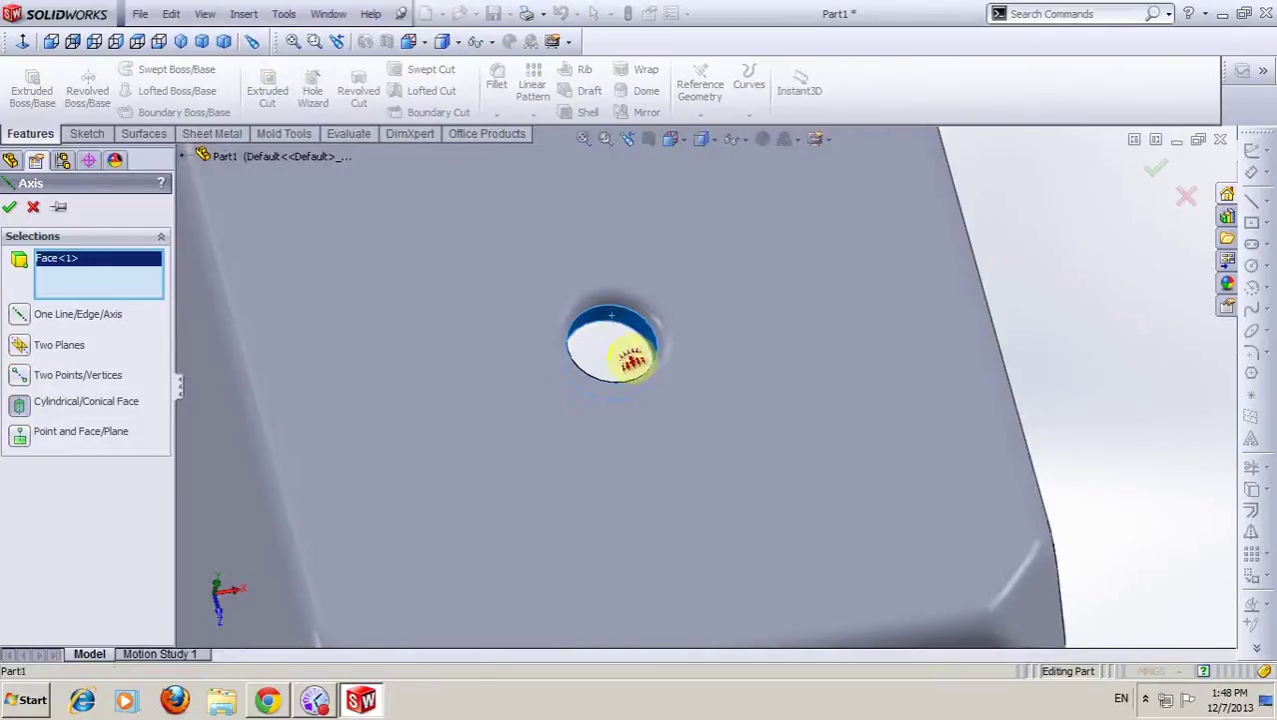
{"action": "left_click", "coordinate": [10, 207]}
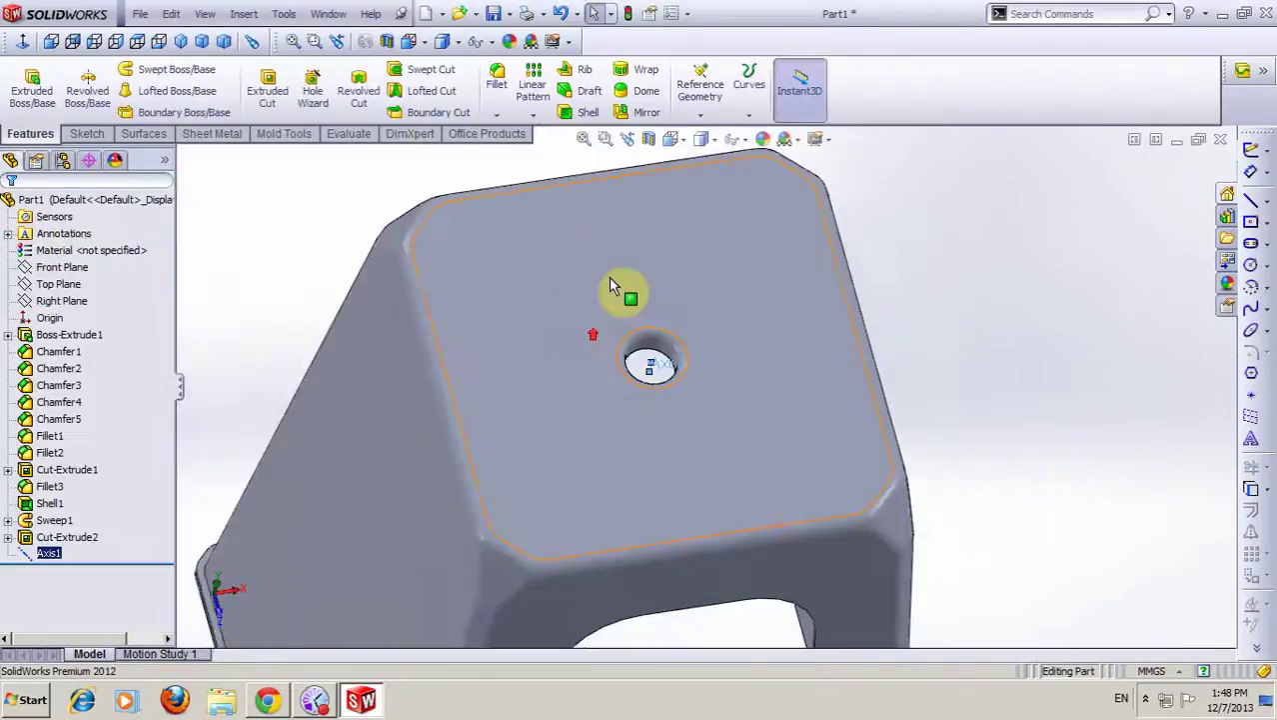
{"action": "middle_click_drag", "start_coordinate": [613, 284], "coordinate": [957, 265]}
{"action": "scroll", "coordinate": [957, 264], "scroll_direction": "down", "scroll_amount": 3}
{"action": "middle_click_drag", "start_coordinate": [955, 348], "coordinate": [592, 285]}
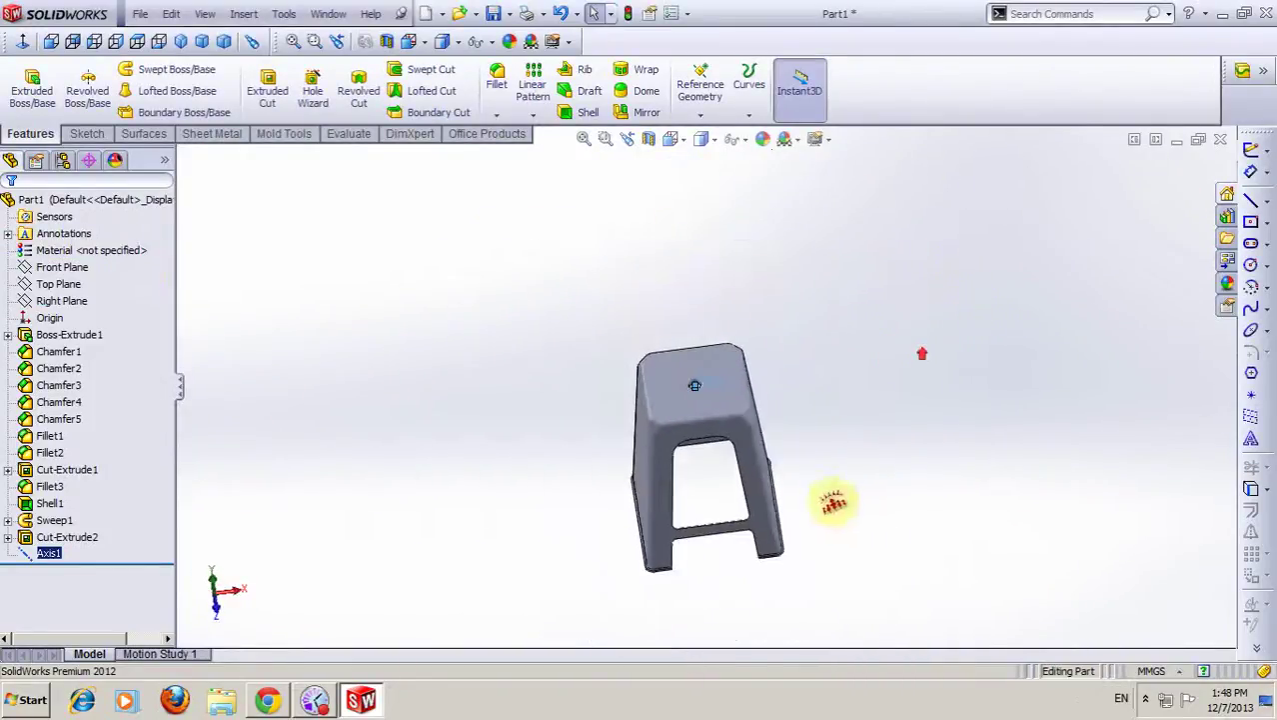
- Circular-pattern Cut-Extrude2 around Axis1 at 90°, 2 instances, creating CirPattern1
{"action": "left_click", "coordinate": [538, 118]}
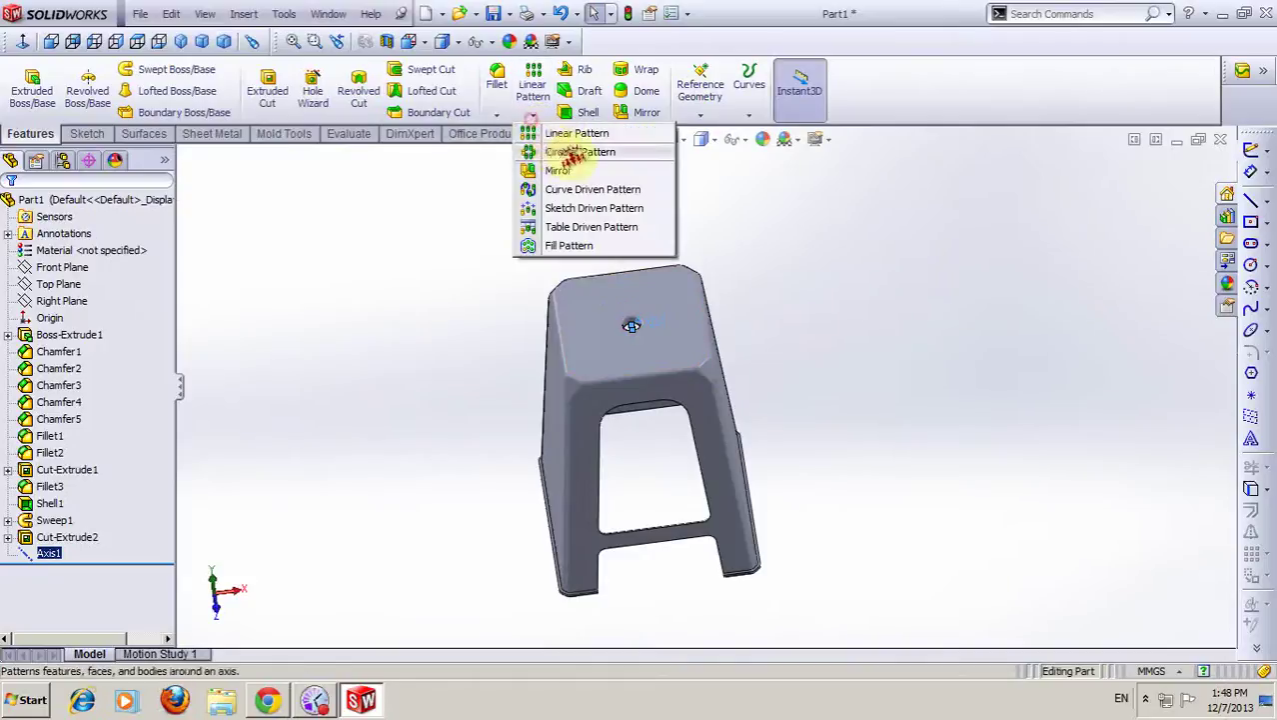
{"action": "left_click", "coordinate": [555, 152]}
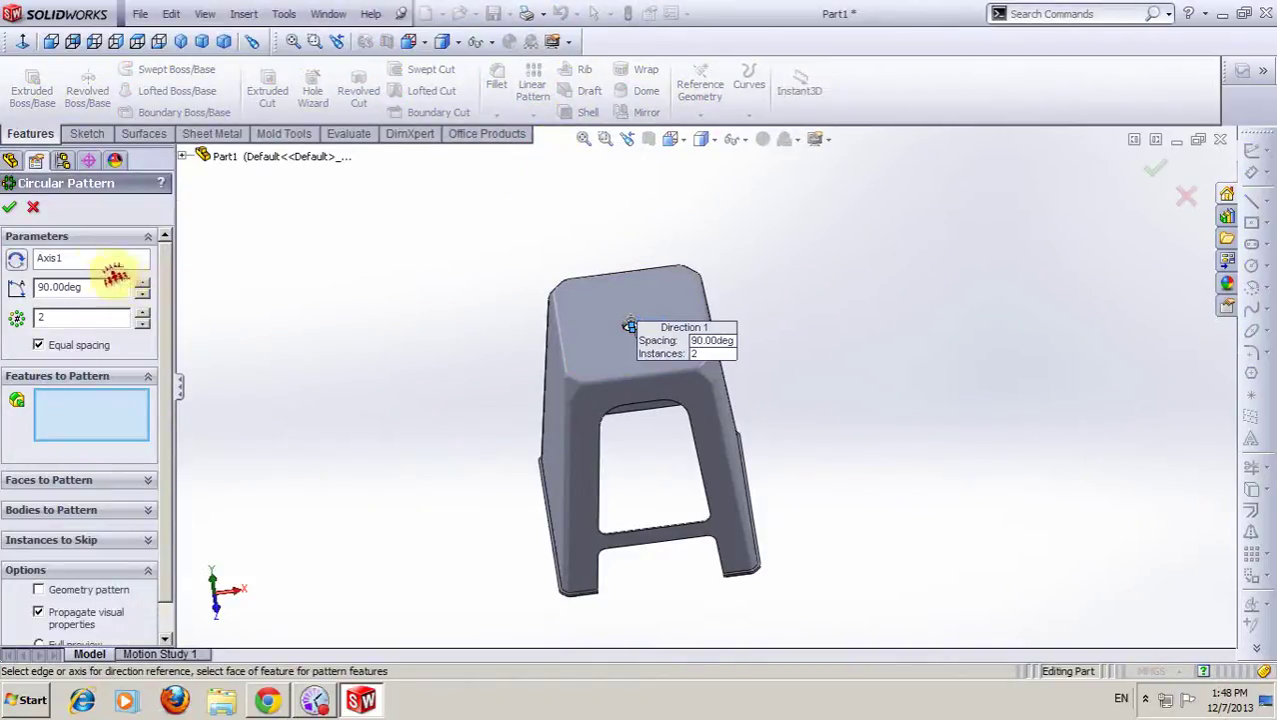
{"action": "scroll", "coordinate": [660, 345], "scroll_direction": "down", "scroll_amount": 3}
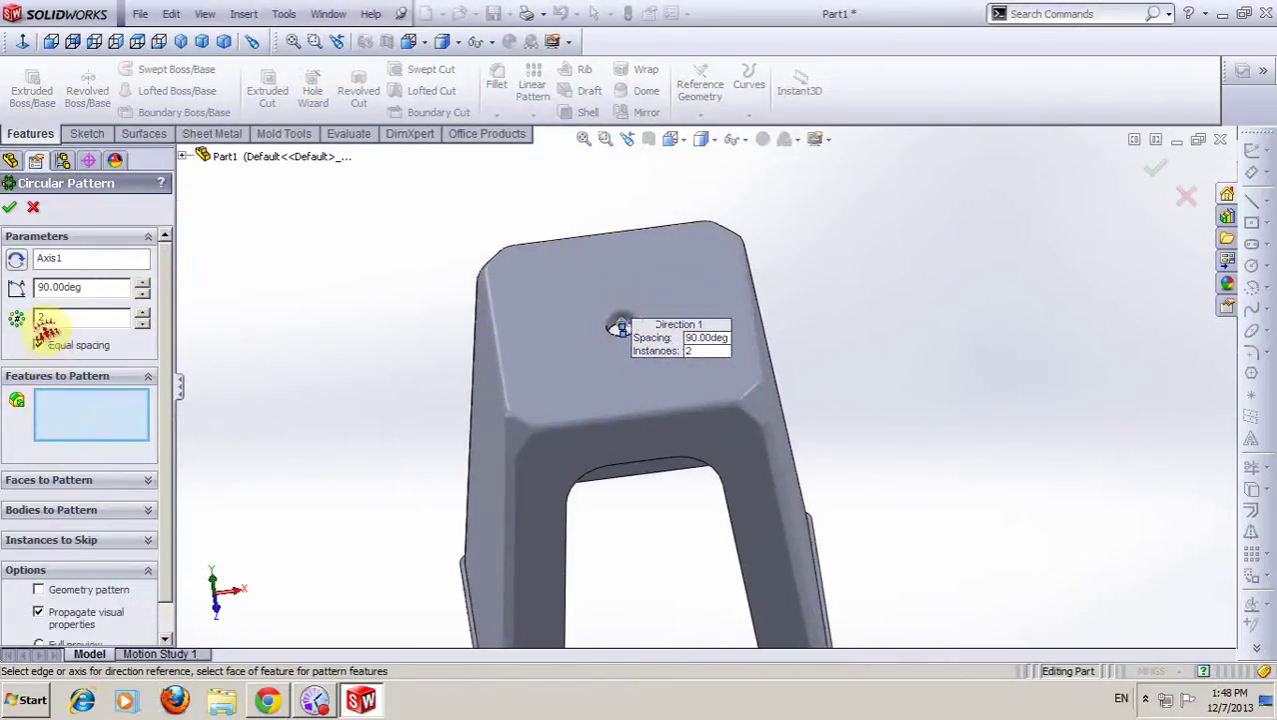
{"action": "scroll", "coordinate": [561, 362], "scroll_direction": "up", "scroll_amount": 3}
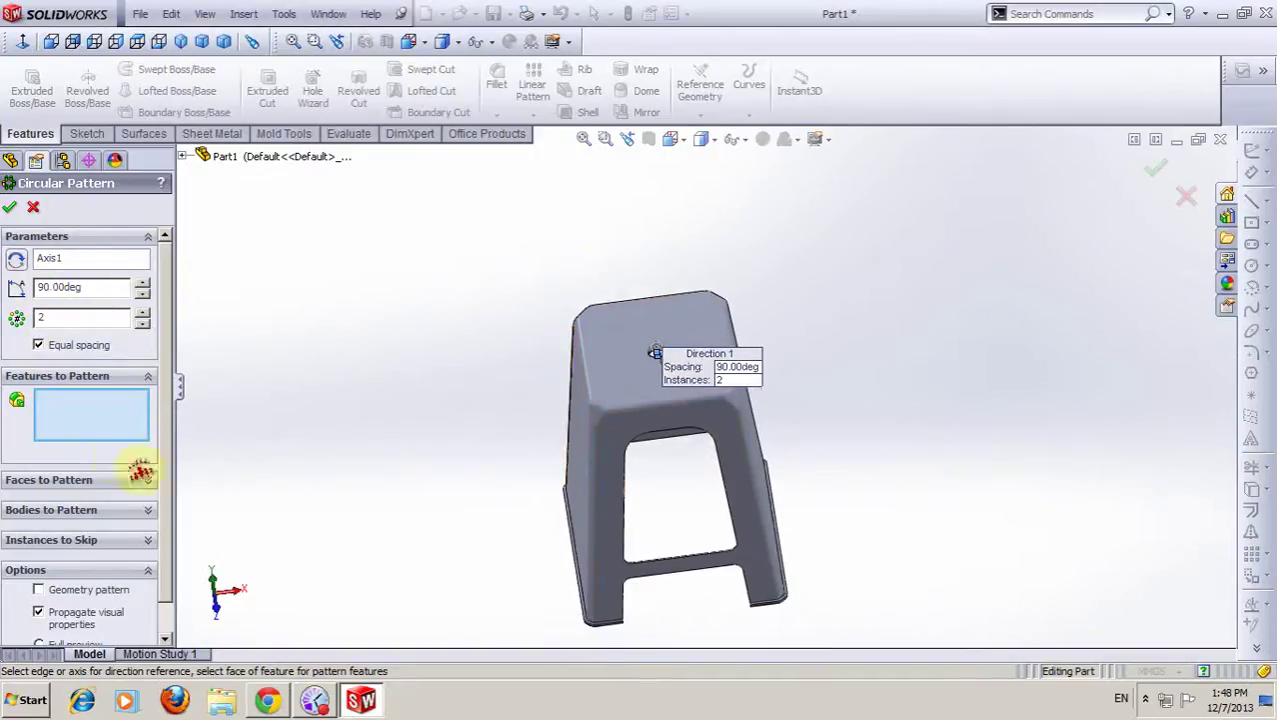
{"action": "left_click", "coordinate": [200, 165]}
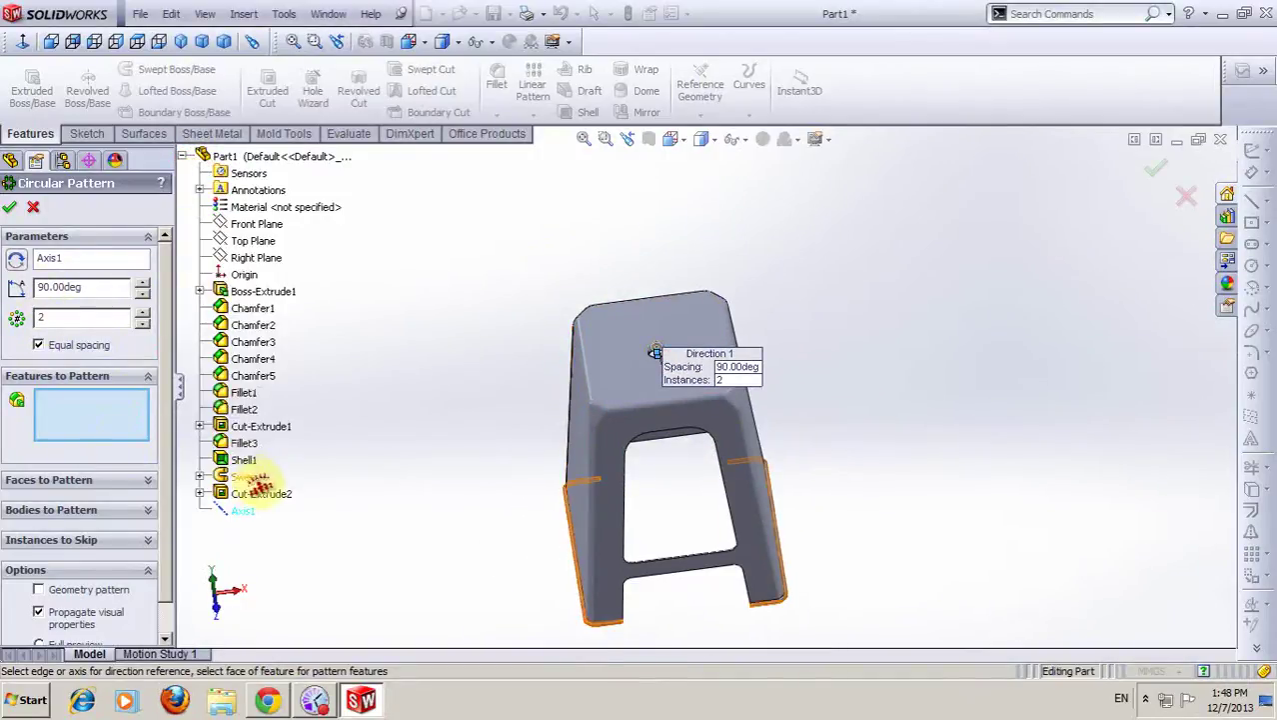
{"action": "left_click", "coordinate": [258, 495]}
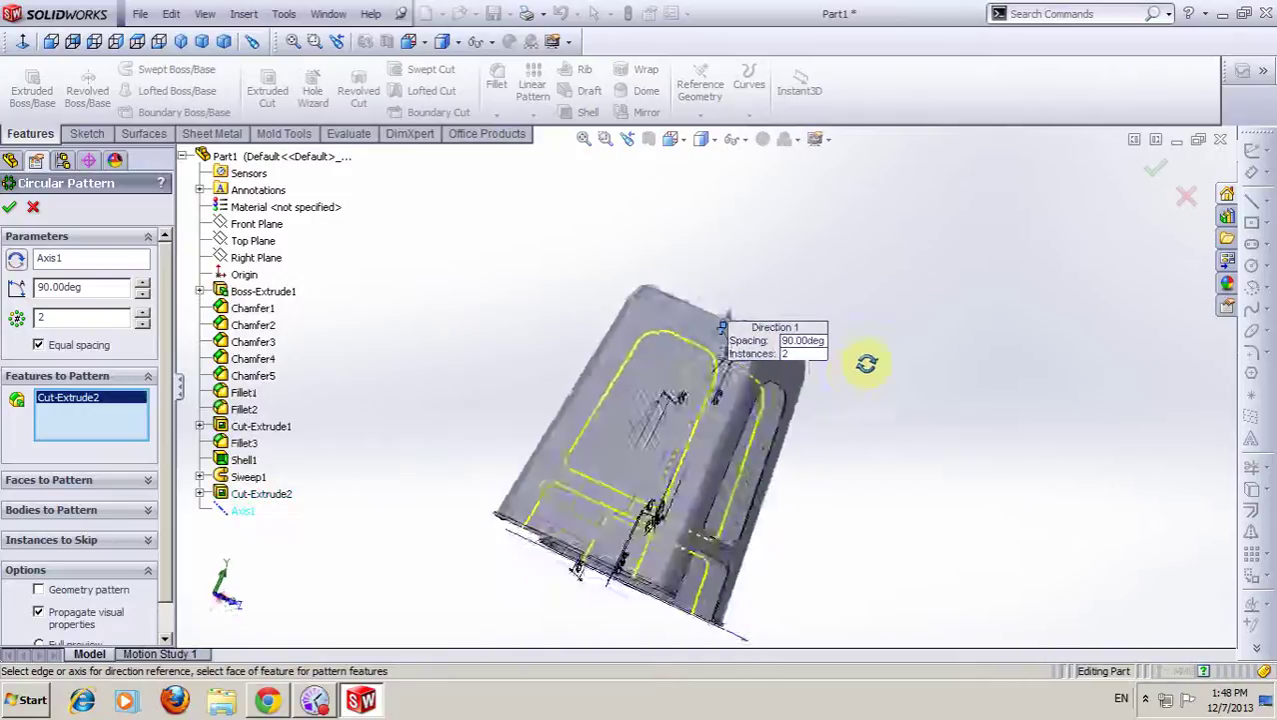
{"action": "middle_click_drag", "start_coordinate": [692, 515], "coordinate": [866, 474]}
{"action": "mouse_move", "coordinate": [726, 460]}
{"action": "middle_mouse_down"}
{"action": "mouse_move", "coordinate": [721, 448]}
{"action": "mouse_move", "coordinate": [720, 514]}
{"action": "middle_mouse_up"}
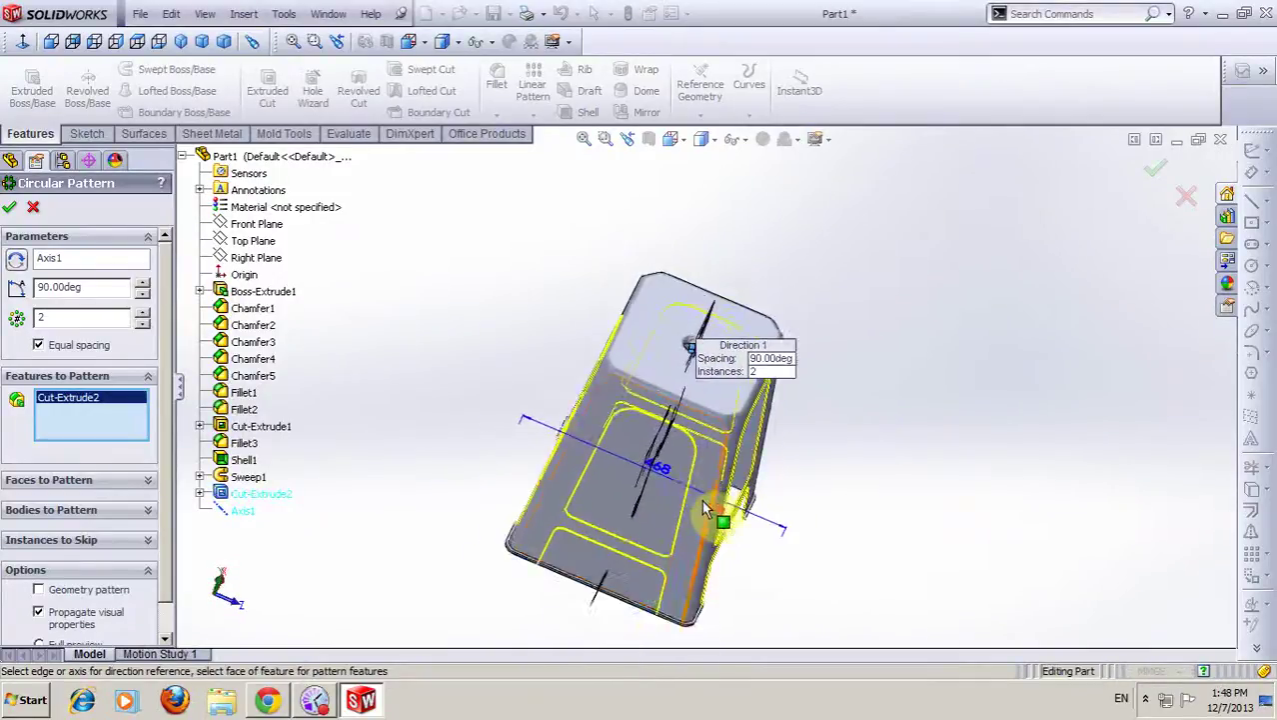
{"action": "left_click", "coordinate": [12, 208]}
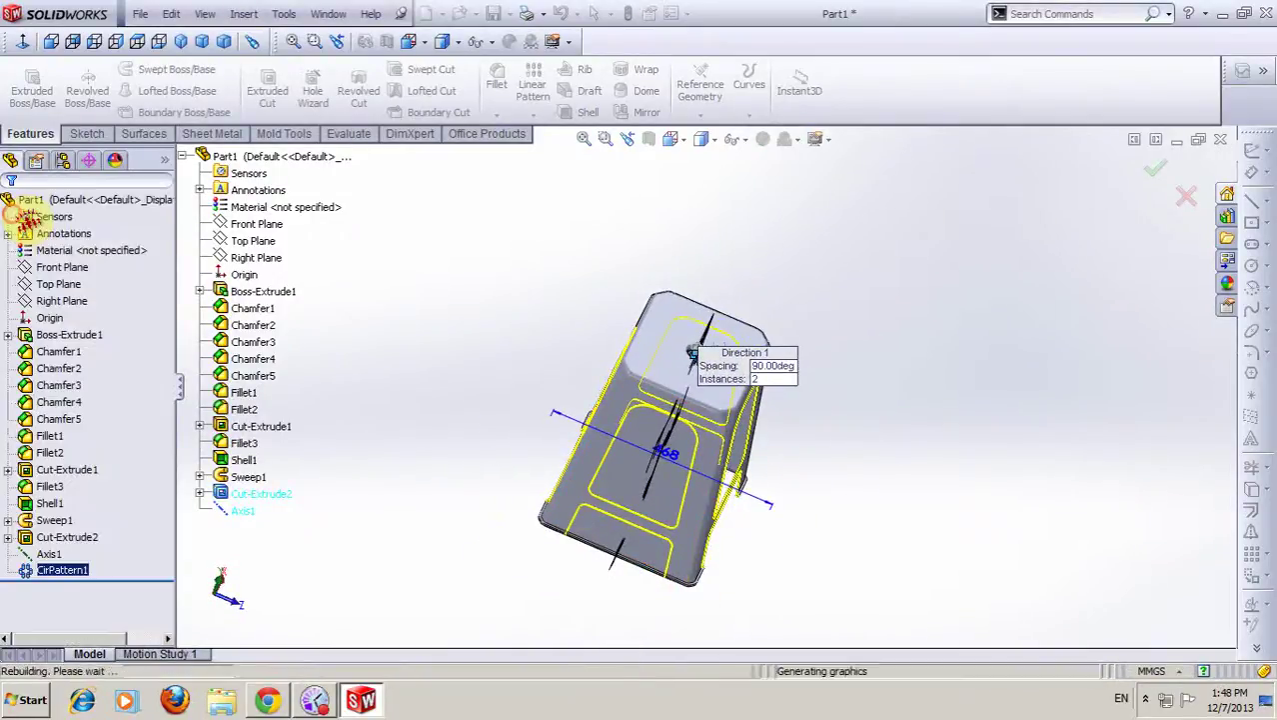
{"action": "mouse_move", "coordinate": [764, 549]}
{"action": "middle_mouse_down"}
{"action": "mouse_move", "coordinate": [765, 492]}
{"action": "mouse_move", "coordinate": [801, 528]}
{"action": "mouse_move", "coordinate": [807, 368]}
{"action": "mouse_move", "coordinate": [802, 422]}
{"action": "middle_mouse_up"}
- Hide Axis1, then inspect the stool's front, seat top and open underside
{"action": "right_click", "coordinate": [628, 262]}
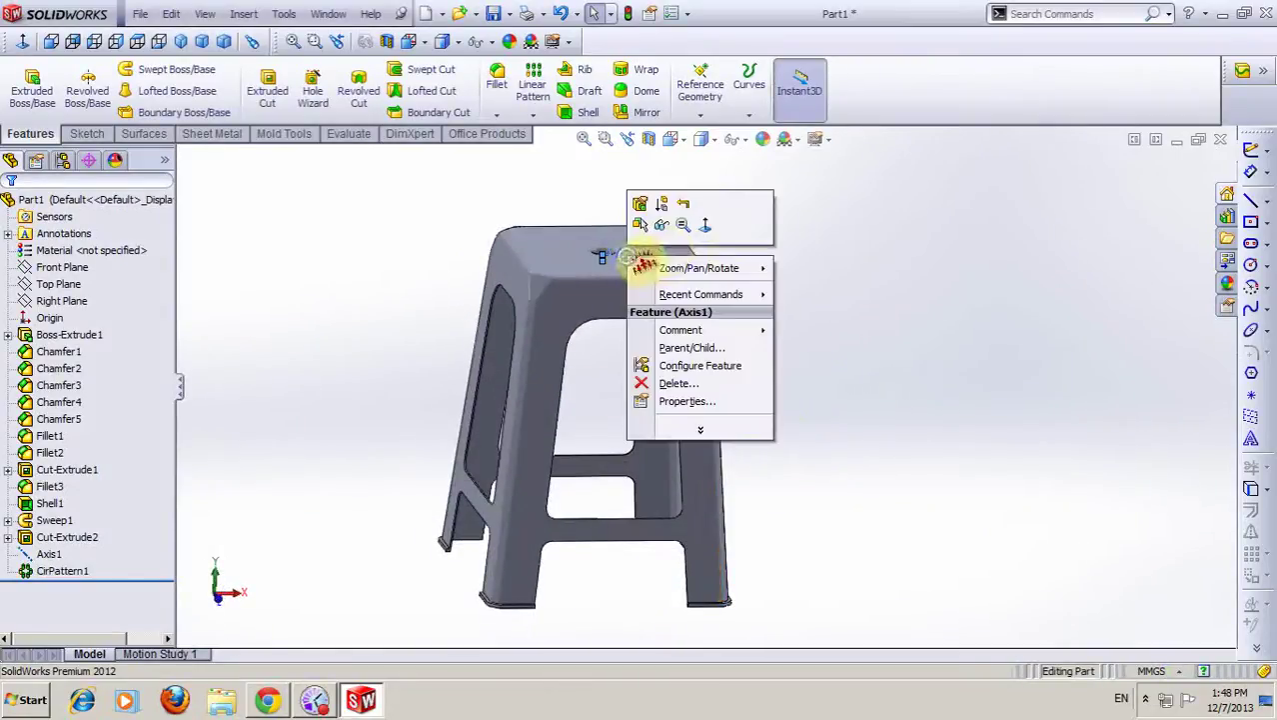
{"action": "left_click", "coordinate": [681, 226]}
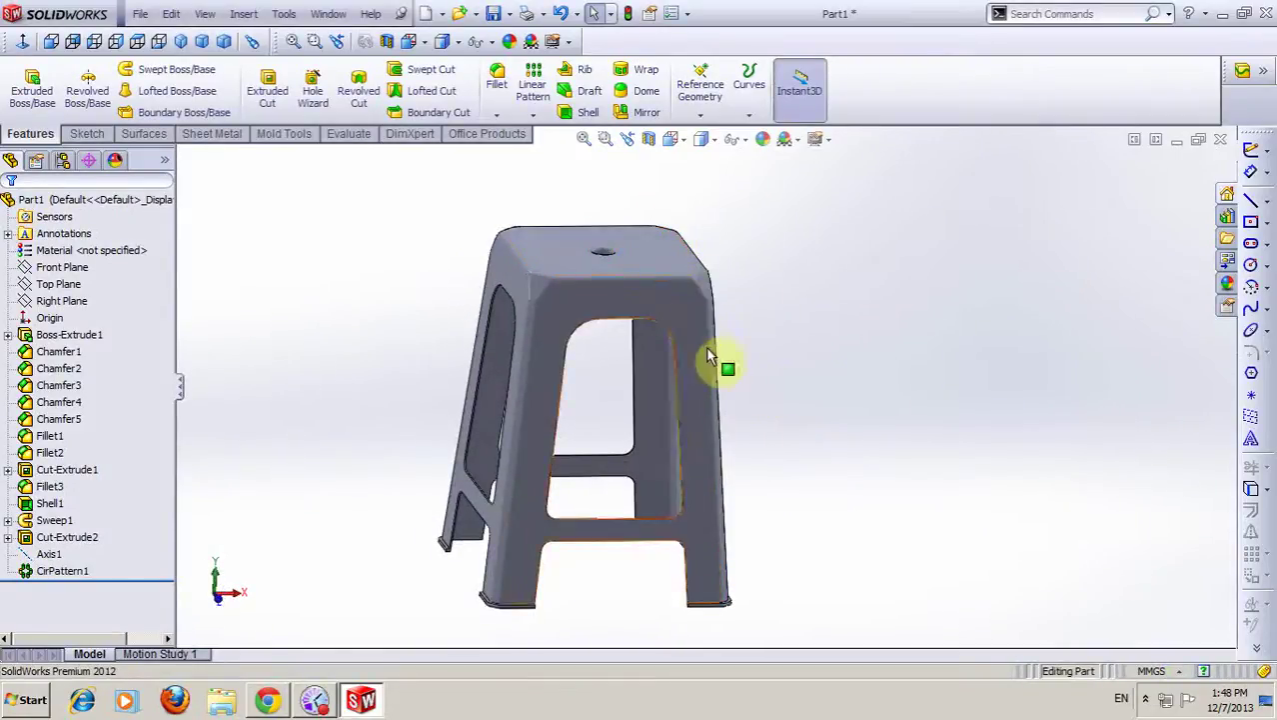
{"action": "mouse_move", "coordinate": [721, 365]}
{"action": "middle_mouse_down"}
{"action": "mouse_move", "coordinate": [770, 320]}
{"action": "mouse_move", "coordinate": [789, 474]}
{"action": "mouse_move", "coordinate": [735, 370]}
{"action": "mouse_move", "coordinate": [675, 414]}
{"action": "mouse_move", "coordinate": [712, 313]}
{"action": "mouse_move", "coordinate": [670, 355]}
{"action": "mouse_move", "coordinate": [673, 581]}
{"action": "mouse_move", "coordinate": [743, 461]}
{"action": "middle_mouse_up"}
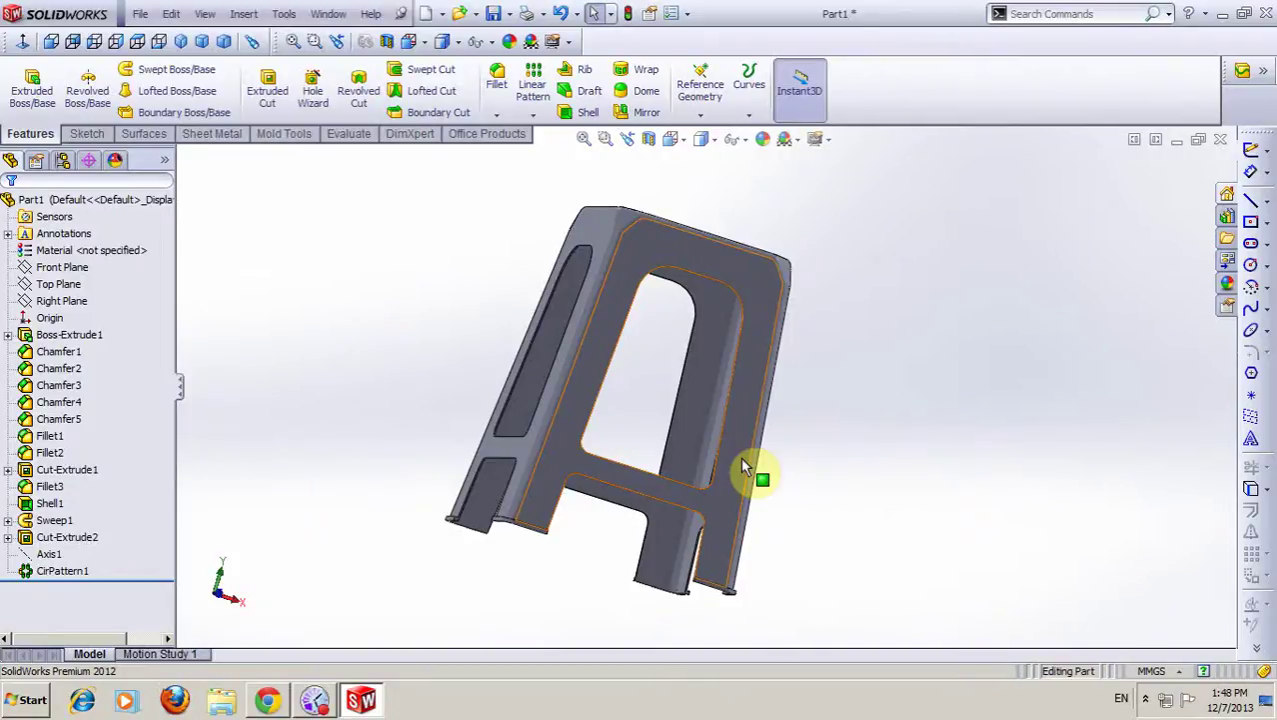
{"action": "mouse_move", "coordinate": [743, 466]}
{"action": "middle_mouse_down"}
{"action": "mouse_move", "coordinate": [892, 357]}
{"action": "mouse_move", "coordinate": [836, 409]}
{"action": "mouse_move", "coordinate": [732, 334]}
{"action": "middle_mouse_up"}
{"action": "scroll", "coordinate": [685, 361], "scroll_direction": "down", "scroll_amount": 3}
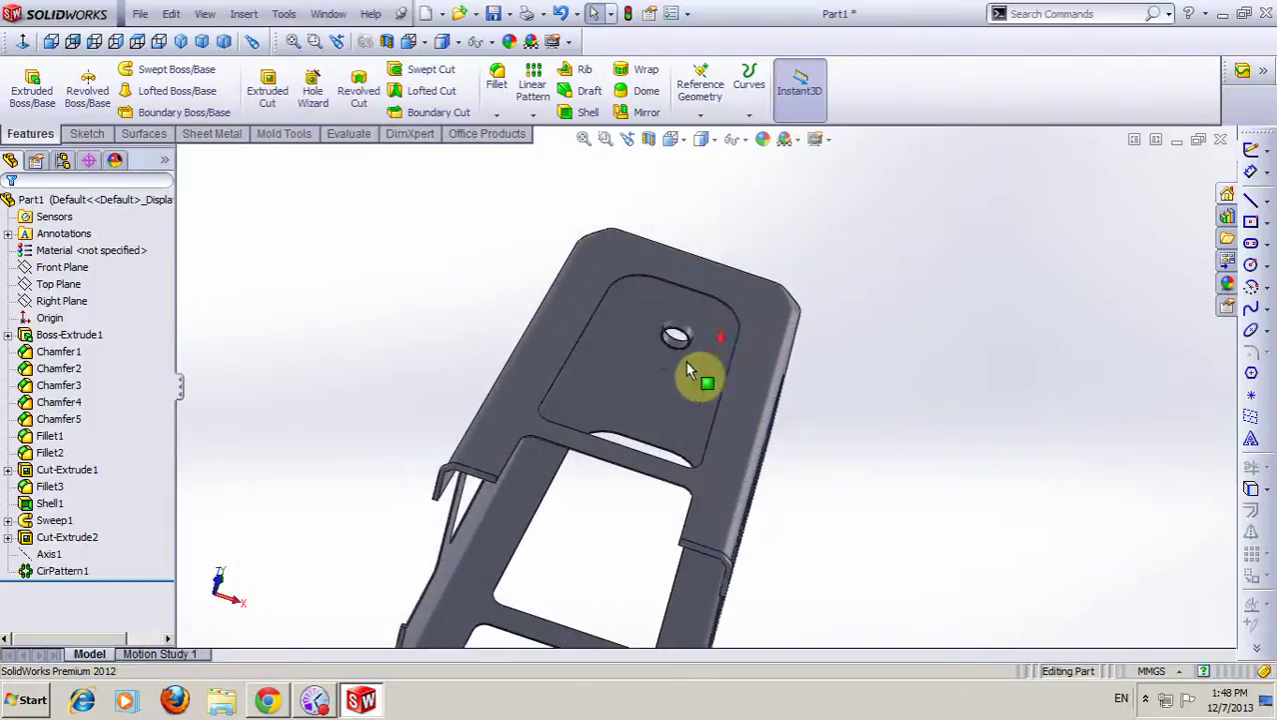
{"action": "scroll", "coordinate": [697, 396], "scroll_direction": "up", "scroll_amount": 3}
{"action": "mouse_move", "coordinate": [696, 396]}
{"action": "middle_mouse_down"}
{"action": "mouse_move", "coordinate": [746, 285]}
{"action": "mouse_move", "coordinate": [707, 399]}
{"action": "mouse_move", "coordinate": [799, 336]}
{"action": "mouse_move", "coordinate": [878, 246]}
{"action": "middle_mouse_up"}
{"action": "scroll", "coordinate": [877, 245], "scroll_direction": "down", "scroll_amount": 2}
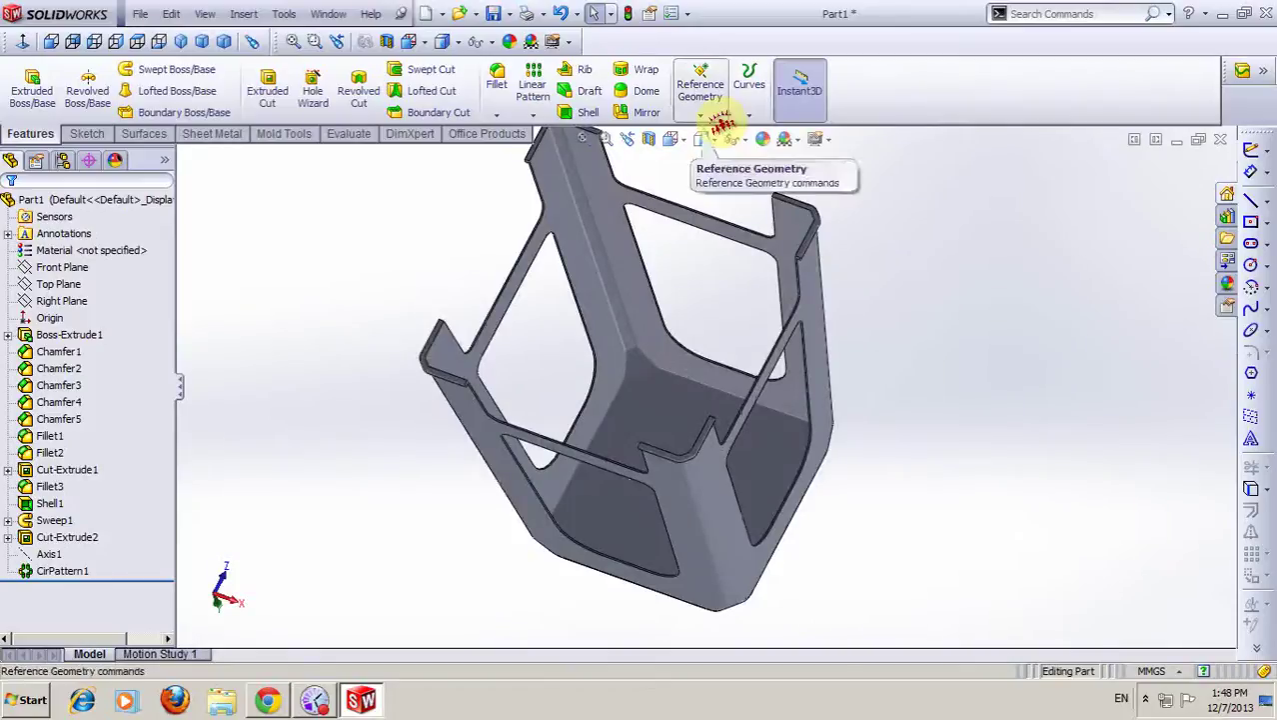
- Start a new reference plane and orbit the part to face the seat underside
{"action": "left_click", "coordinate": [700, 88]}
{"action": "left_click", "coordinate": [714, 134]}
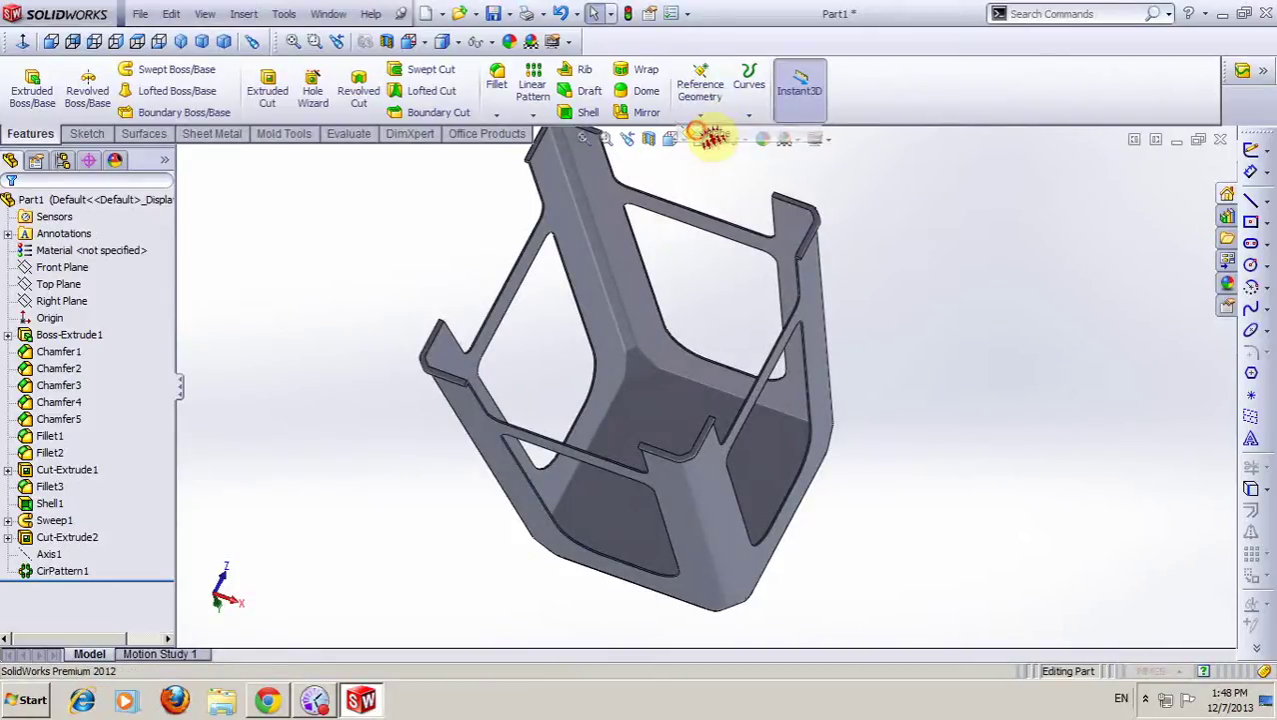
{"action": "scroll", "coordinate": [780, 297], "scroll_direction": "up", "scroll_amount": 2}
{"action": "middle_click_drag", "start_coordinate": [854, 308], "coordinate": [775, 422]}
{"action": "scroll", "coordinate": [712, 402], "scroll_direction": "down", "scroll_amount": 2}
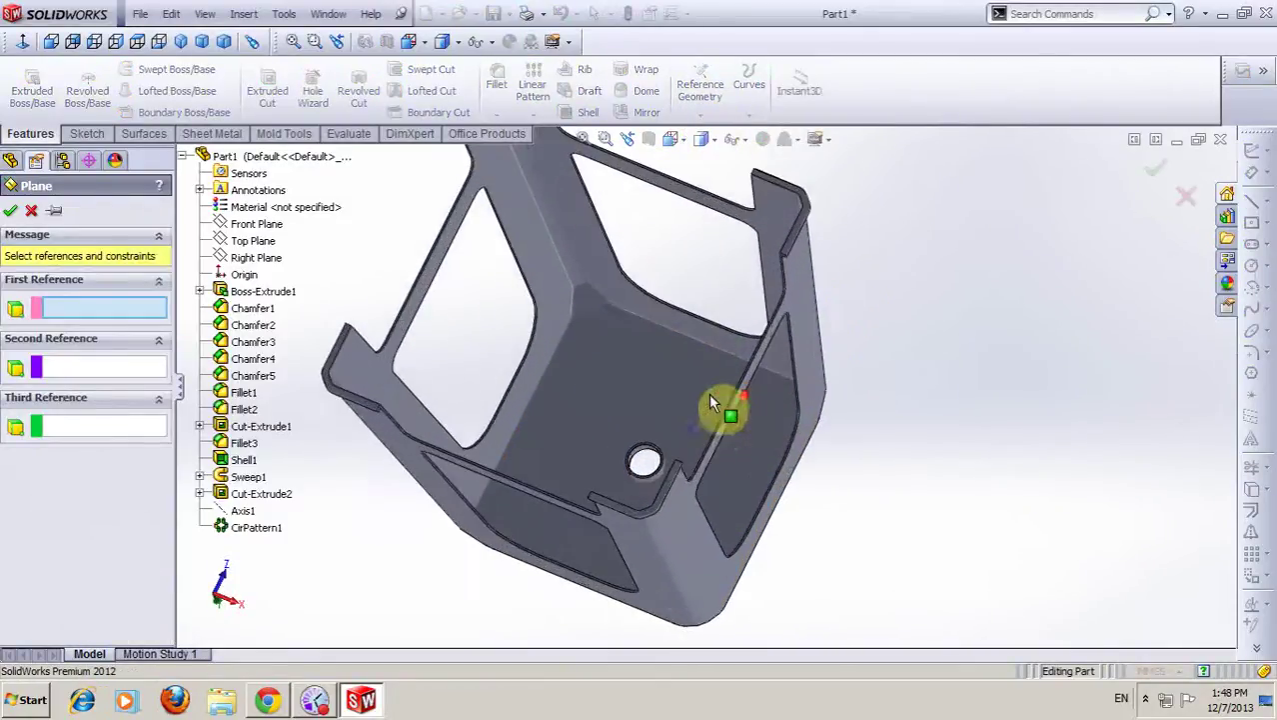
{"action": "mouse_move", "coordinate": [676, 383]}
{"action": "middle_mouse_down"}
{"action": "mouse_move", "coordinate": [826, 493]}
{"action": "mouse_move", "coordinate": [733, 448]}
{"action": "middle_mouse_up"}
{"action": "scroll", "coordinate": [650, 423], "scroll_direction": "down", "scroll_amount": 2}
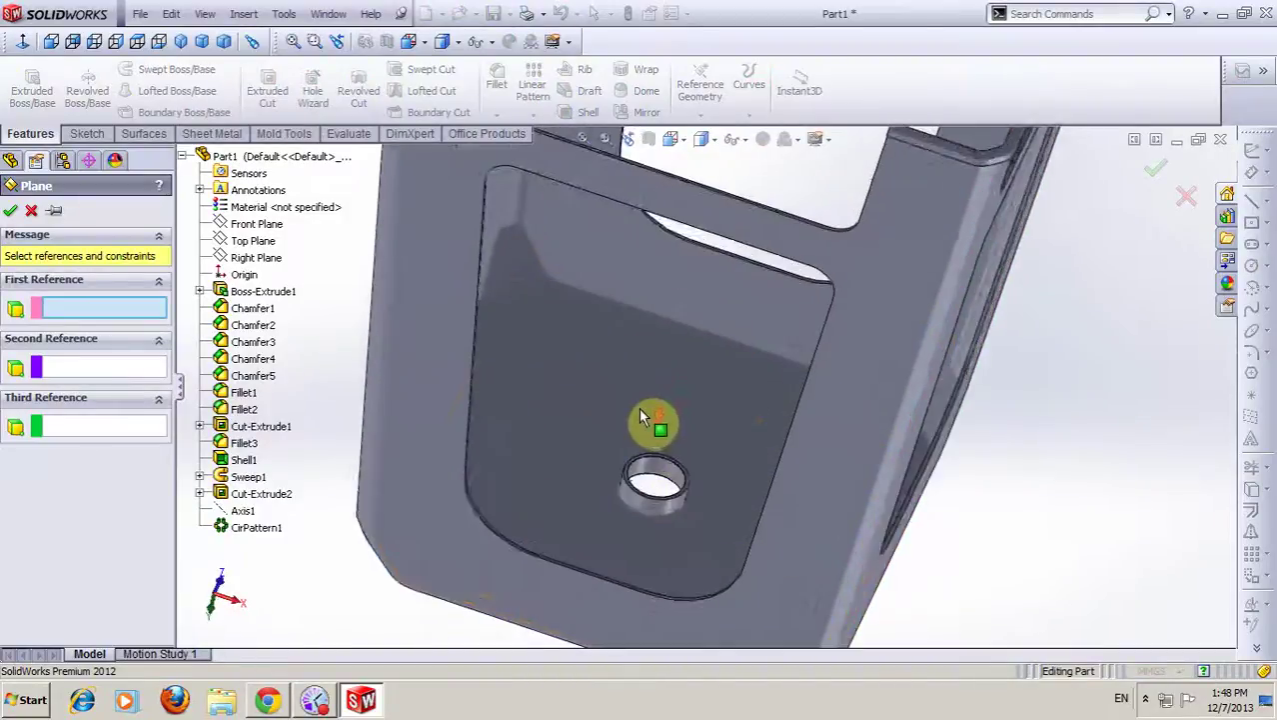
{"action": "scroll", "coordinate": [621, 398], "scroll_direction": "down", "scroll_amount": 1}
- Reference the seat's underside face, edit the offset distance and confirm Plane1
{"action": "left_click", "coordinate": [621, 393]}
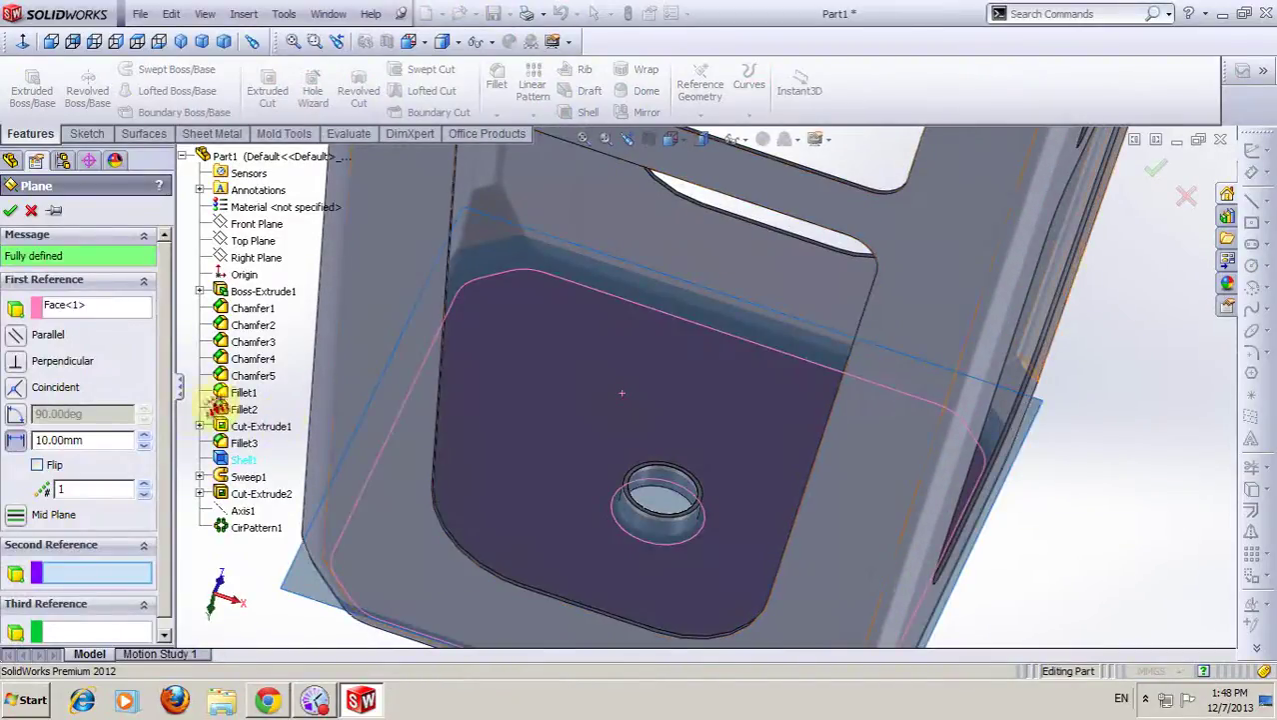
{"action": "double_click", "coordinate": [84, 440]}
{"action": "type", "text": "1"}
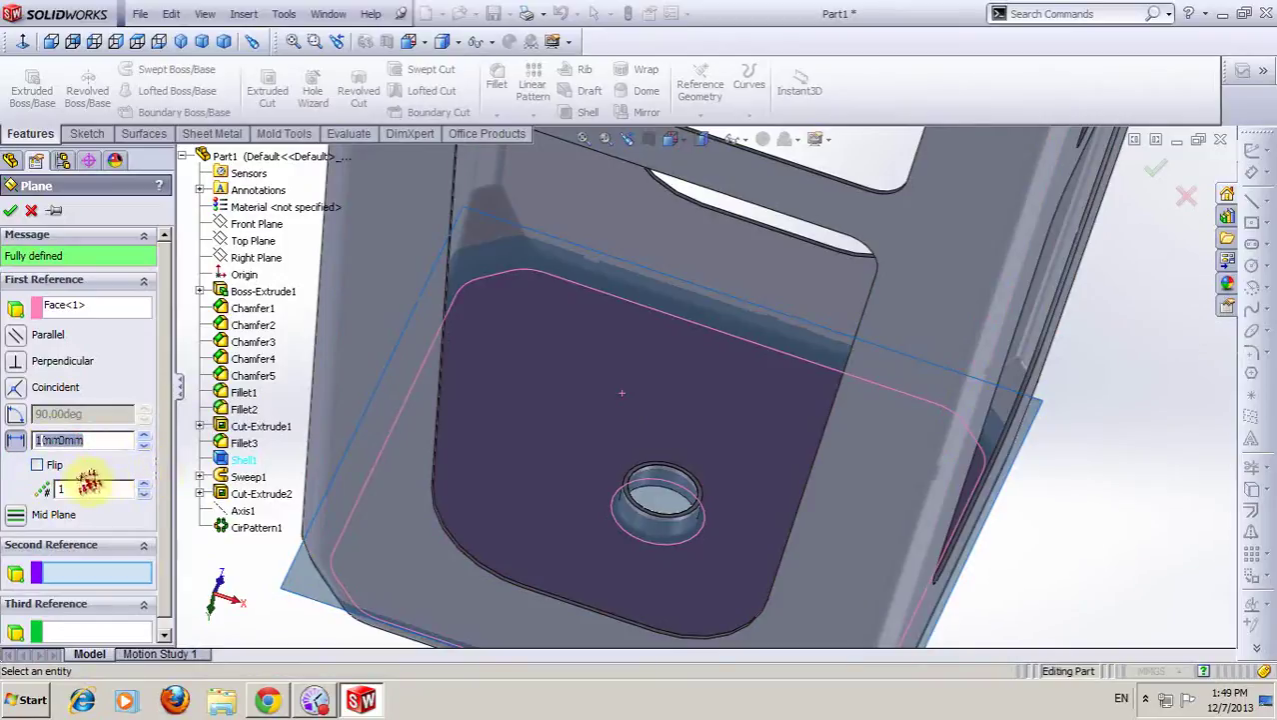
{"action": "left_click", "coordinate": [22, 212]}
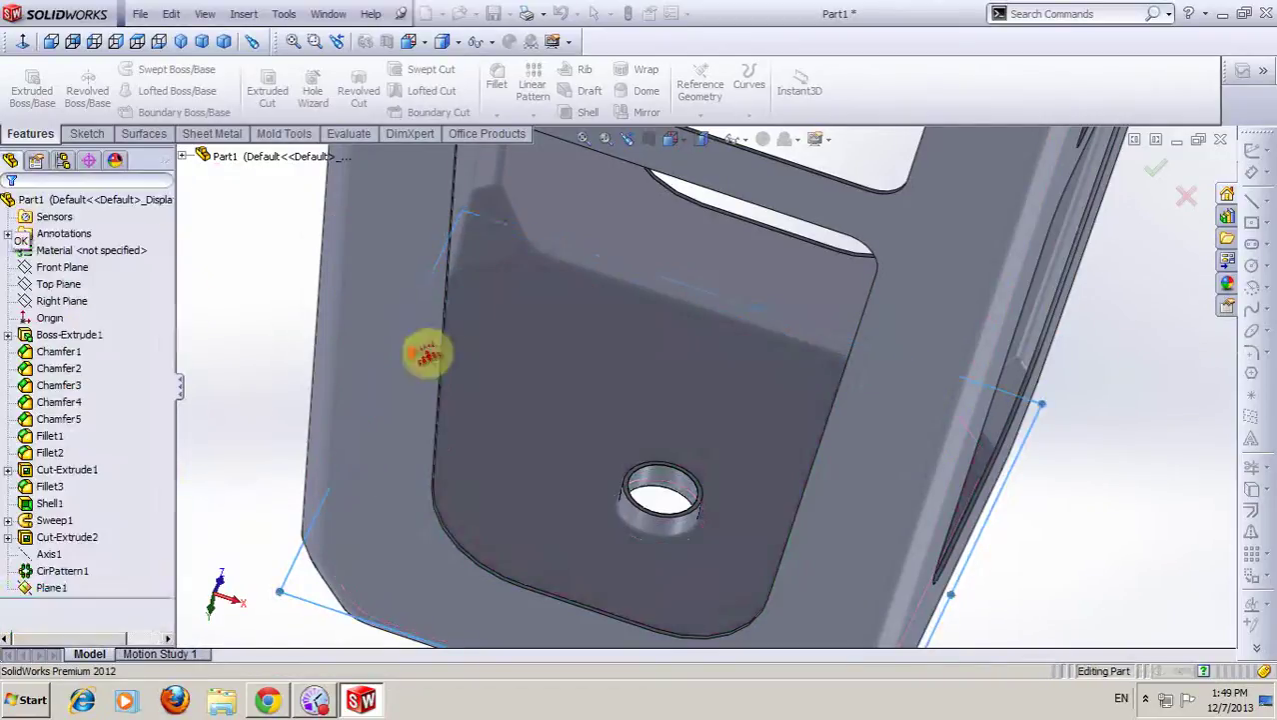
{"action": "mouse_move", "coordinate": [421, 351]}
{"action": "middle_mouse_down"}
{"action": "mouse_move", "coordinate": [422, 505]}
{"action": "mouse_move", "coordinate": [893, 412]}
{"action": "middle_mouse_up"}
{"action": "scroll", "coordinate": [900, 414], "scroll_direction": "down", "scroll_amount": 2}
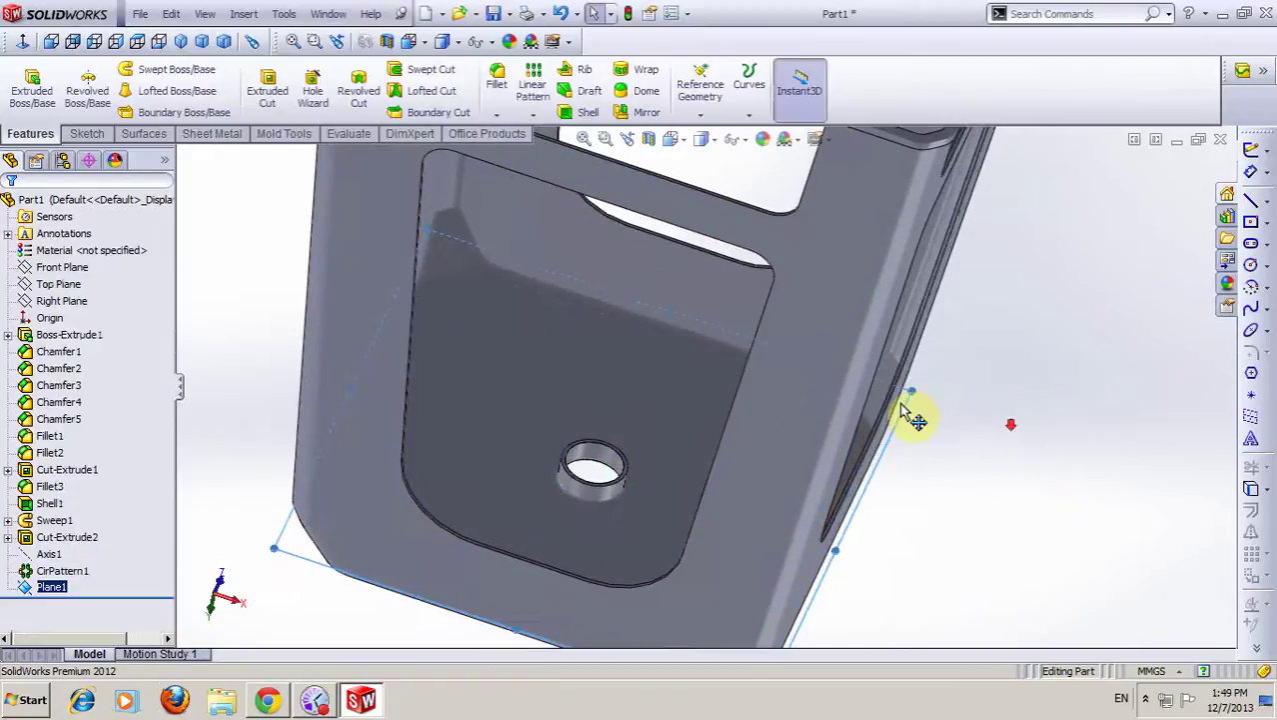
- Start Sketch6 on Plane1 and turn the view normal to the seat underside
{"action": "right_click", "coordinate": [911, 403]}
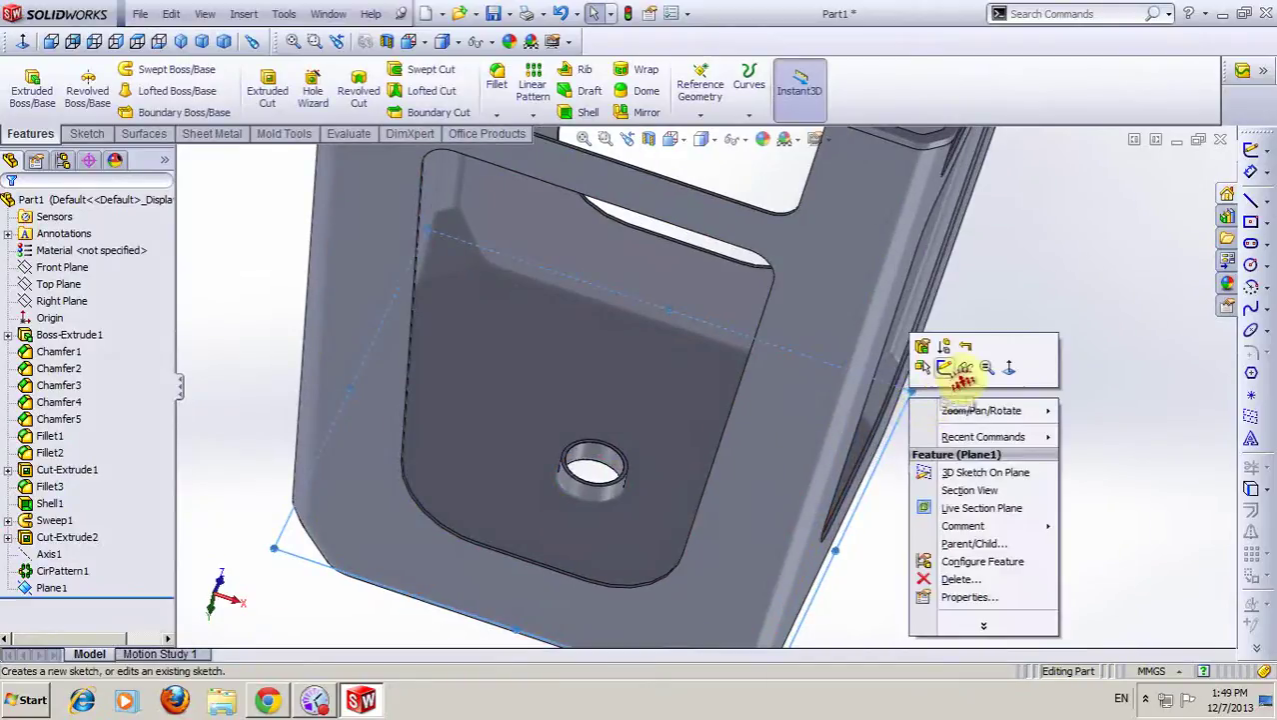
{"action": "left_click", "coordinate": [945, 369]}
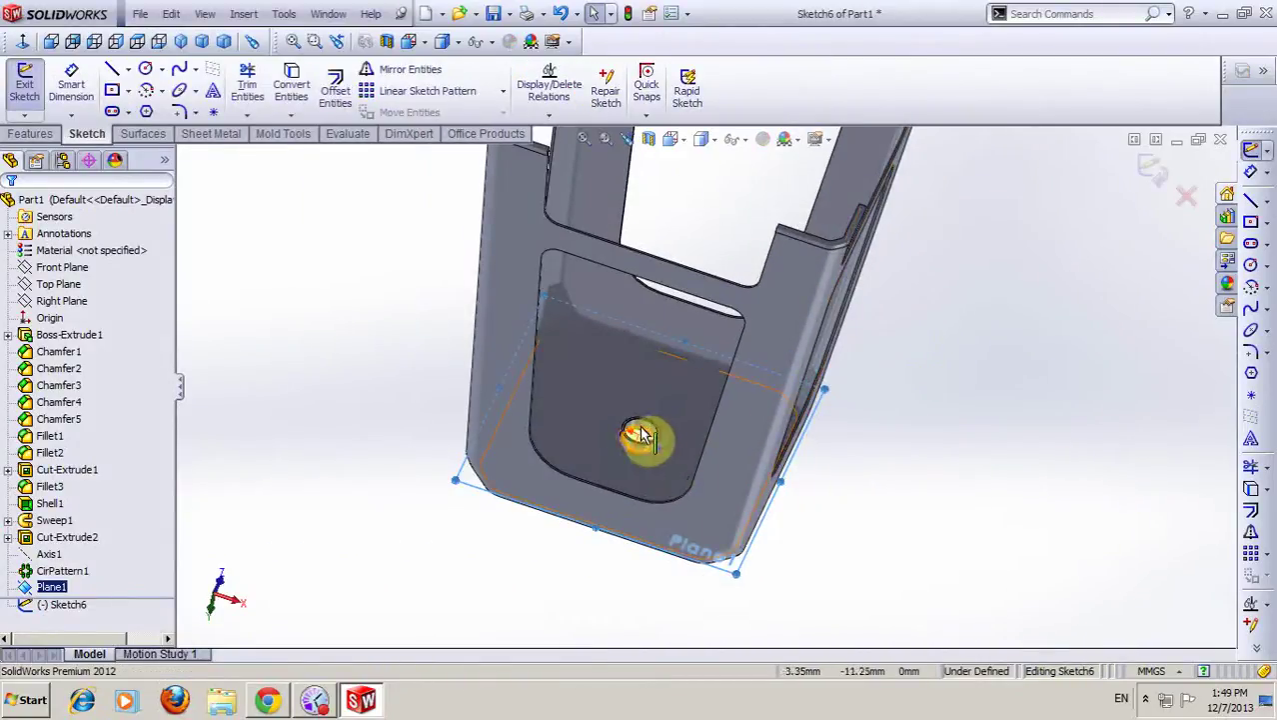
{"action": "scroll", "coordinate": [689, 414], "scroll_direction": "down", "scroll_amount": 3}
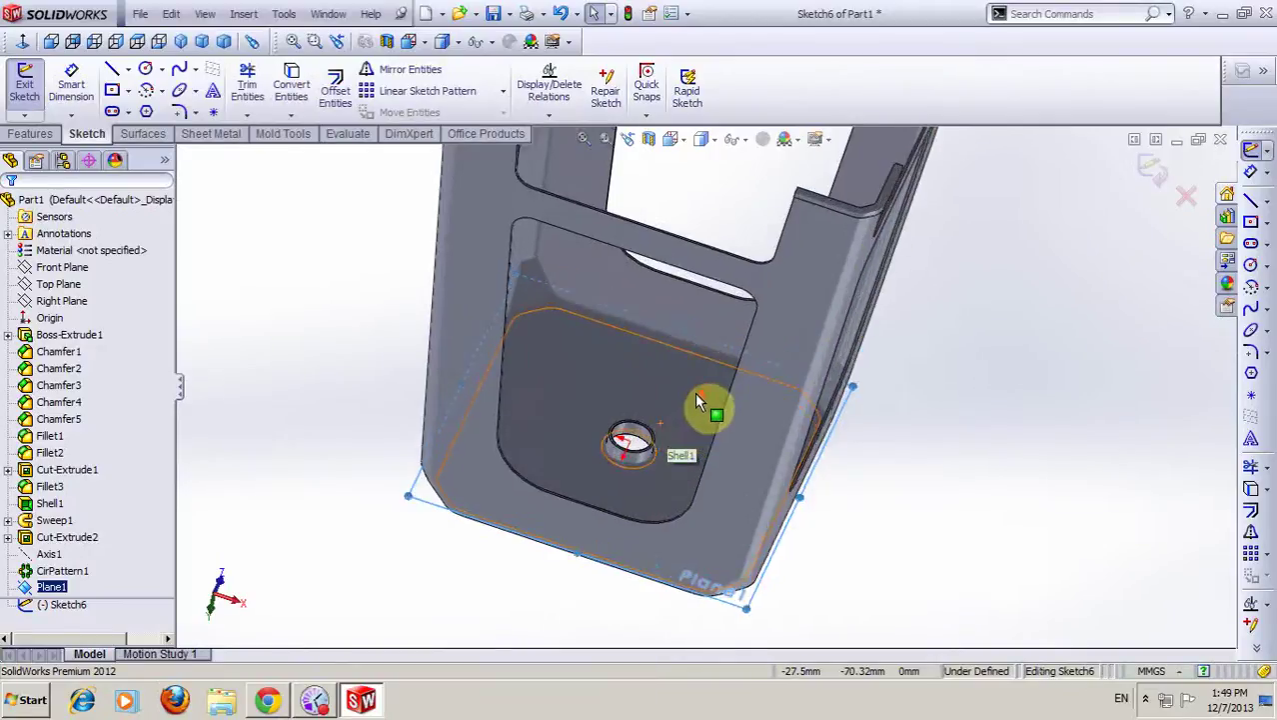
{"action": "left_click", "coordinate": [22, 42]}
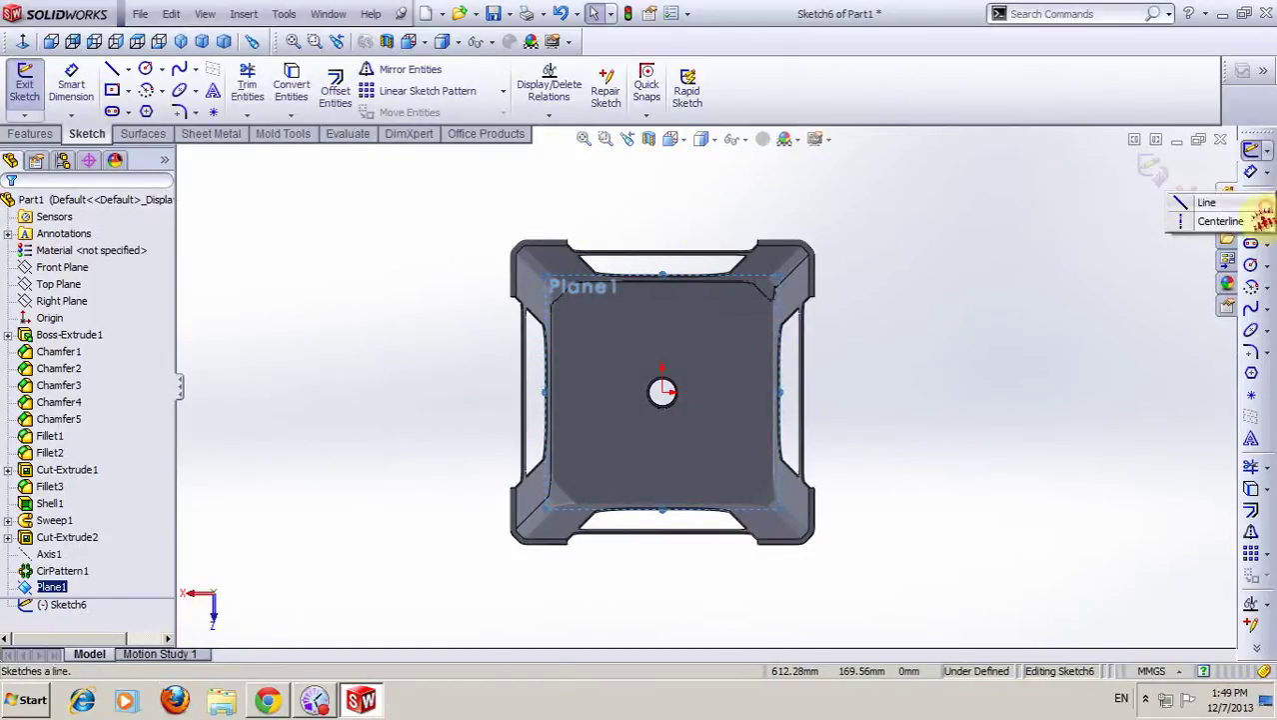
- Draw a vertical construction line running from above the seat to below it
{"action": "left_click", "coordinate": [1252, 201]}
{"action": "left_click", "coordinate": [662, 213]}
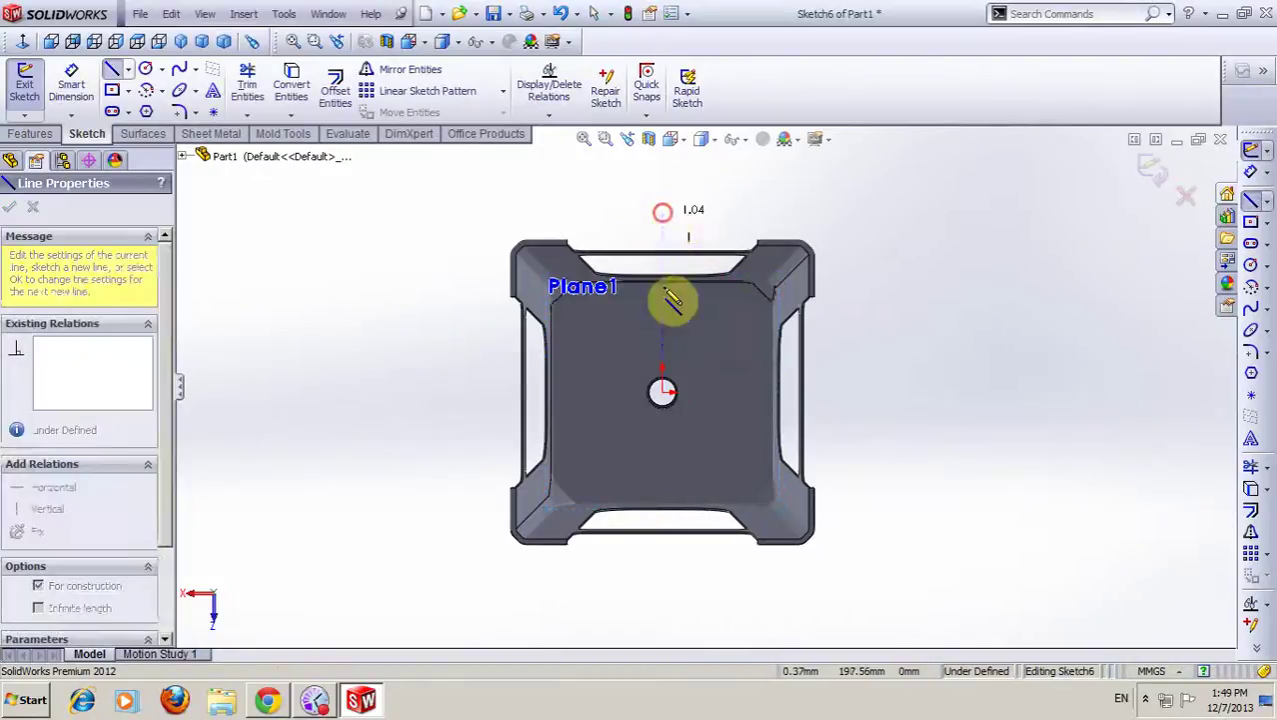
{"action": "left_click", "coordinate": [662, 588]}
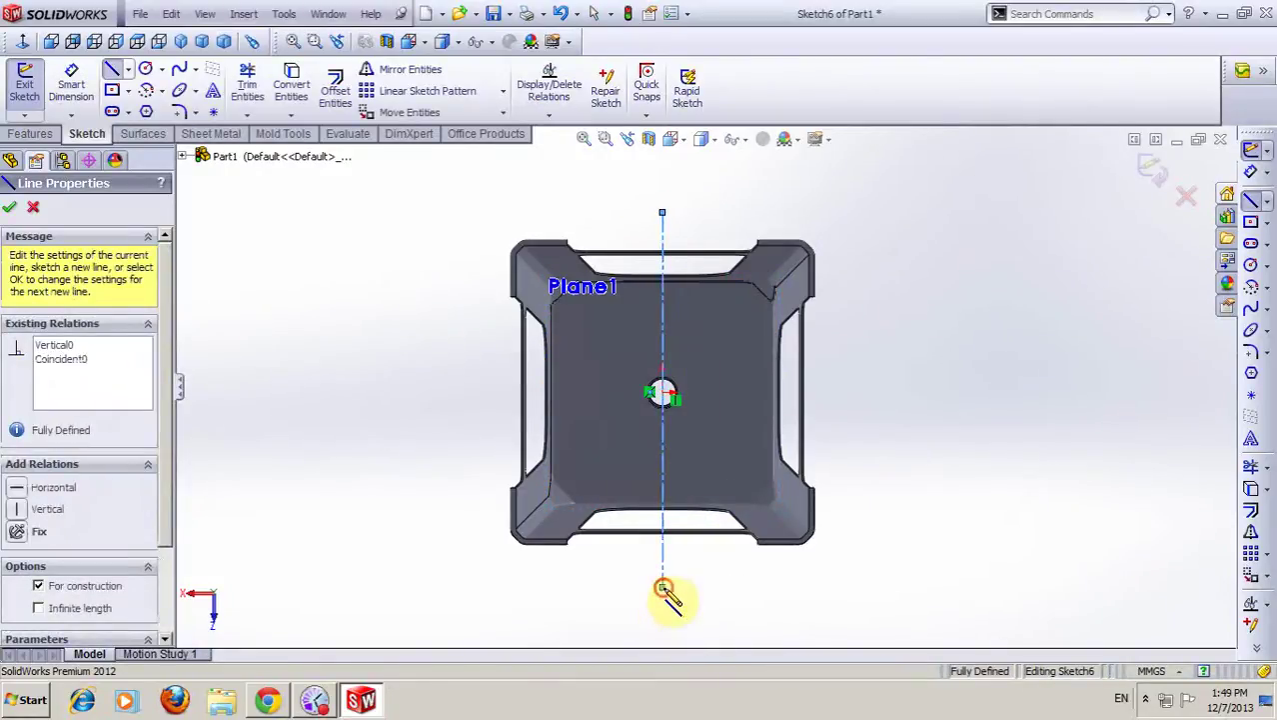
{"action": "key", "text": "Escape"}
{"action": "scroll", "coordinate": [699, 360], "scroll_direction": "down", "scroll_amount": 2}
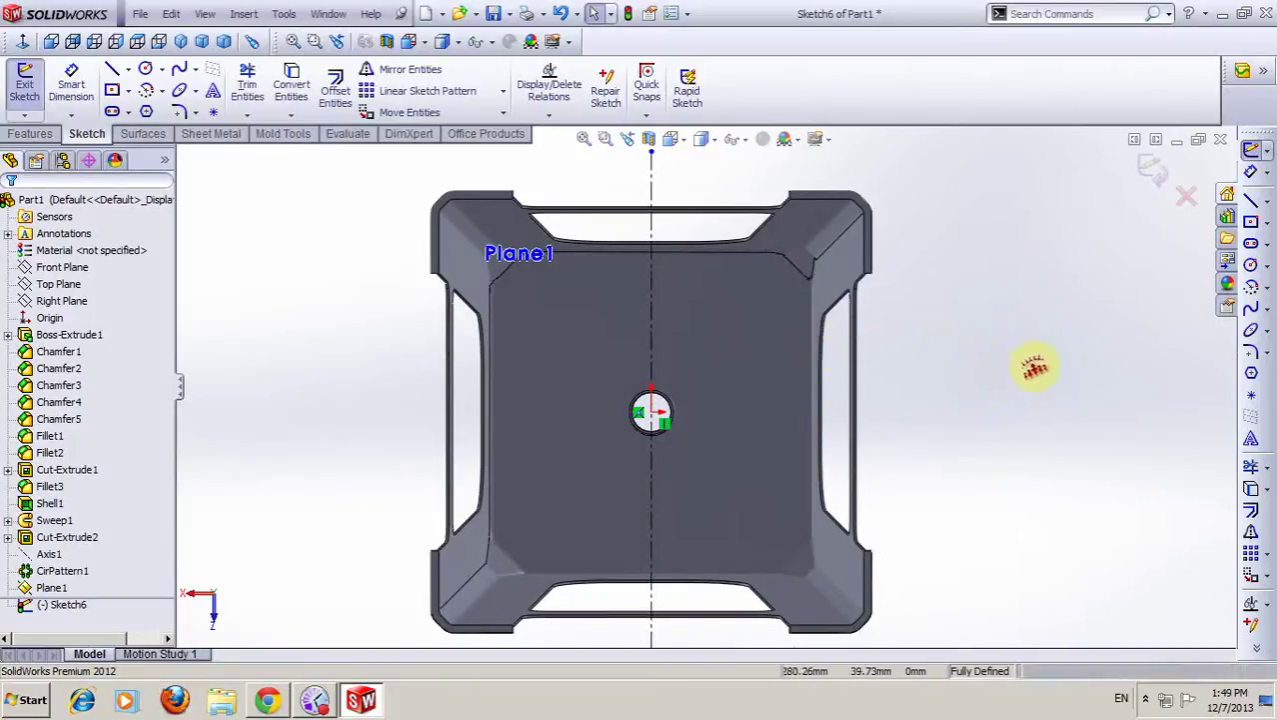
- Draw a line from the central hole's centre to the seat's top-left corner
{"action": "left_click", "coordinate": [1253, 198]}
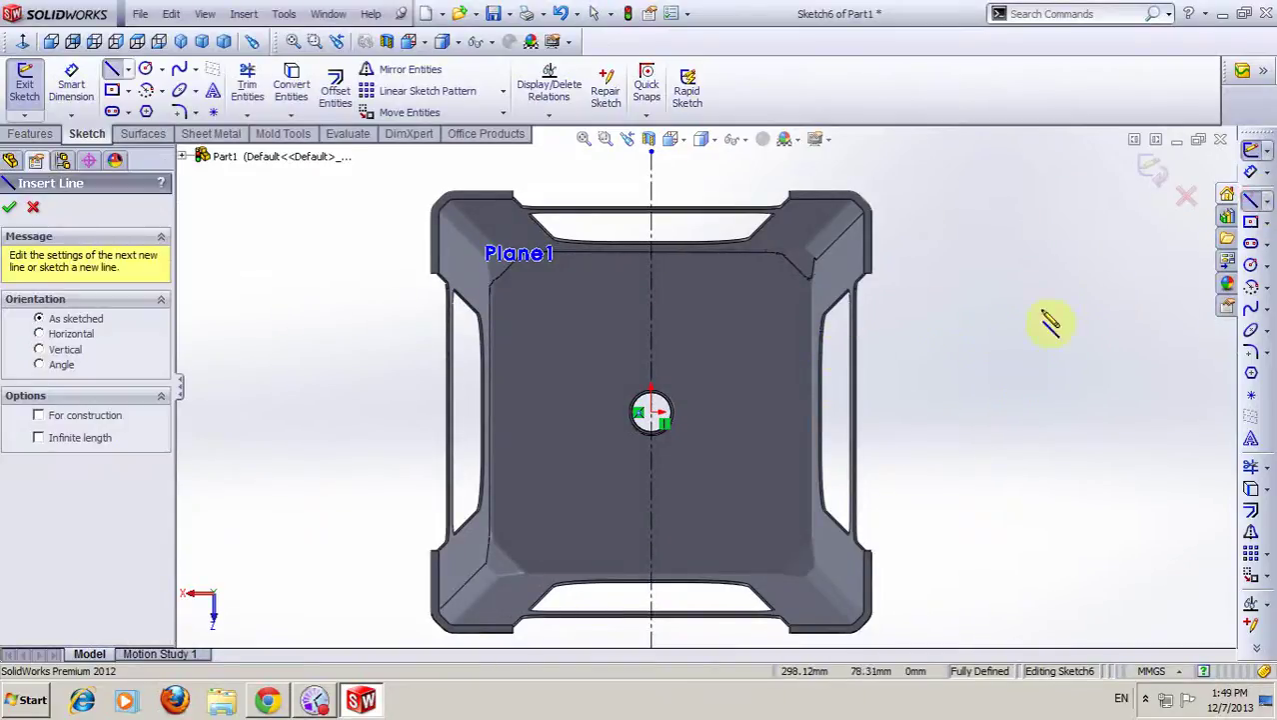
{"action": "scroll", "coordinate": [657, 418], "scroll_direction": "down", "scroll_amount": 1}
{"action": "left_click", "coordinate": [657, 418]}
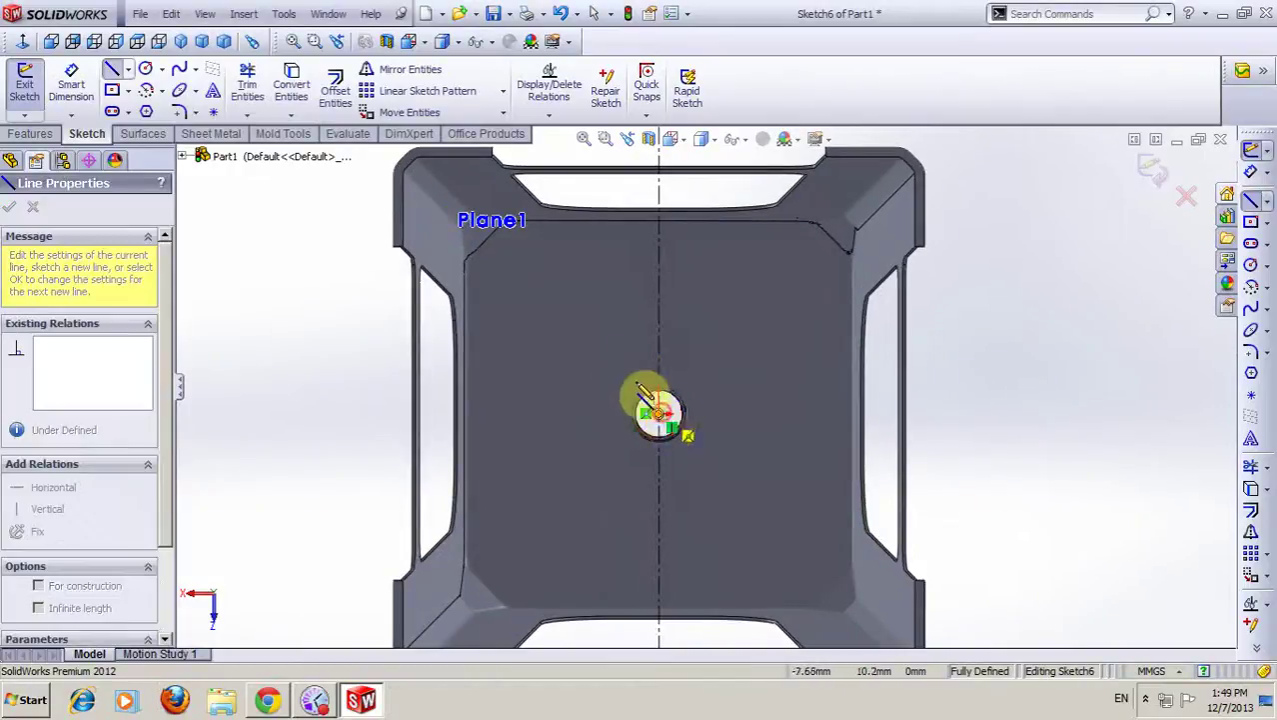
{"action": "scroll", "coordinate": [549, 280], "scroll_direction": "up", "scroll_amount": 2}
{"action": "scroll", "coordinate": [560, 295], "scroll_direction": "down", "scroll_amount": 3}
{"action": "scroll", "coordinate": [585, 318], "scroll_direction": "down", "scroll_amount": 2}
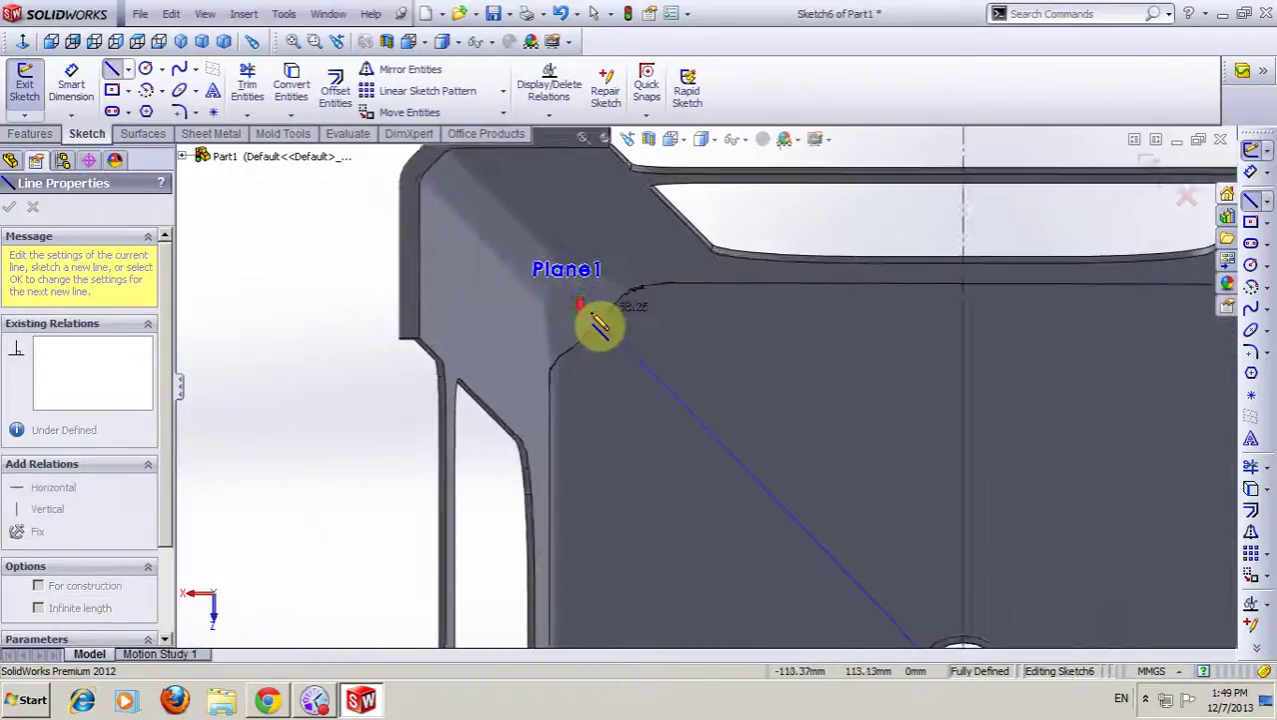
{"action": "scroll", "coordinate": [575, 305], "scroll_direction": "down", "scroll_amount": 2}
{"action": "left_click", "coordinate": [557, 283]}
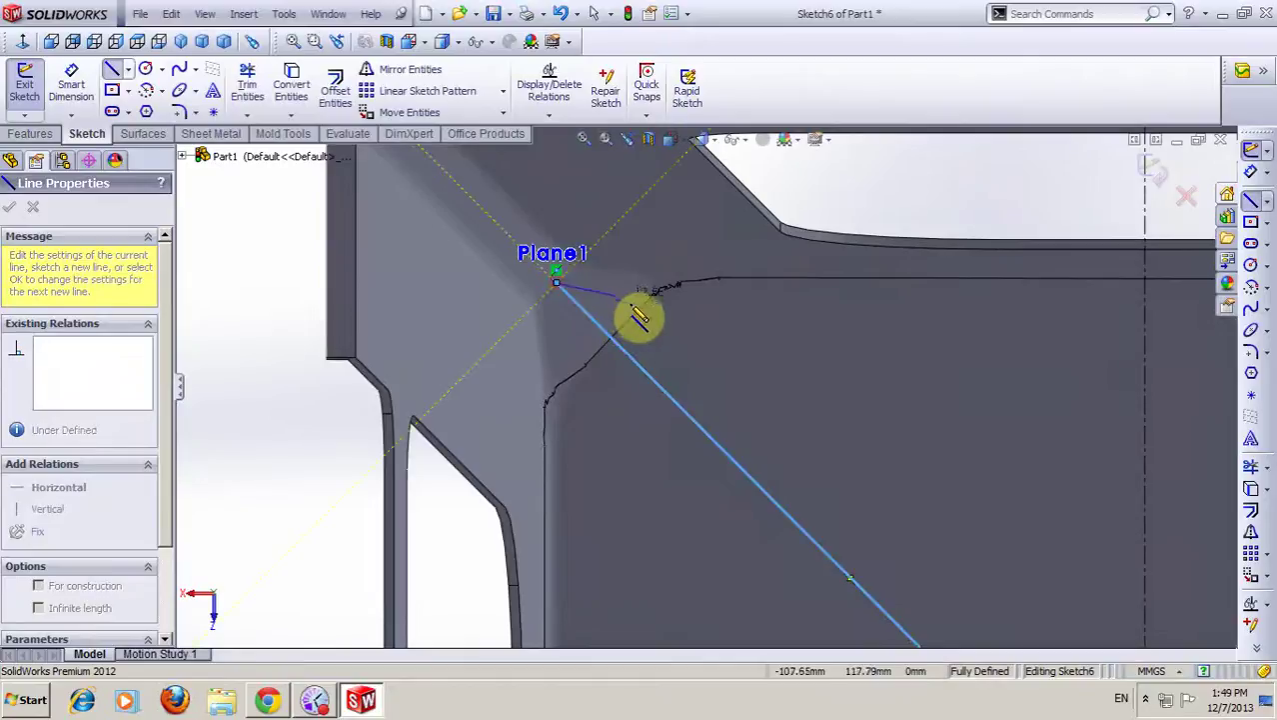
{"action": "key", "text": "Escape"}
{"action": "scroll", "coordinate": [784, 348], "scroll_direction": "up", "scroll_amount": 2}
{"action": "scroll", "coordinate": [793, 353], "scroll_direction": "up", "scroll_amount": 2}
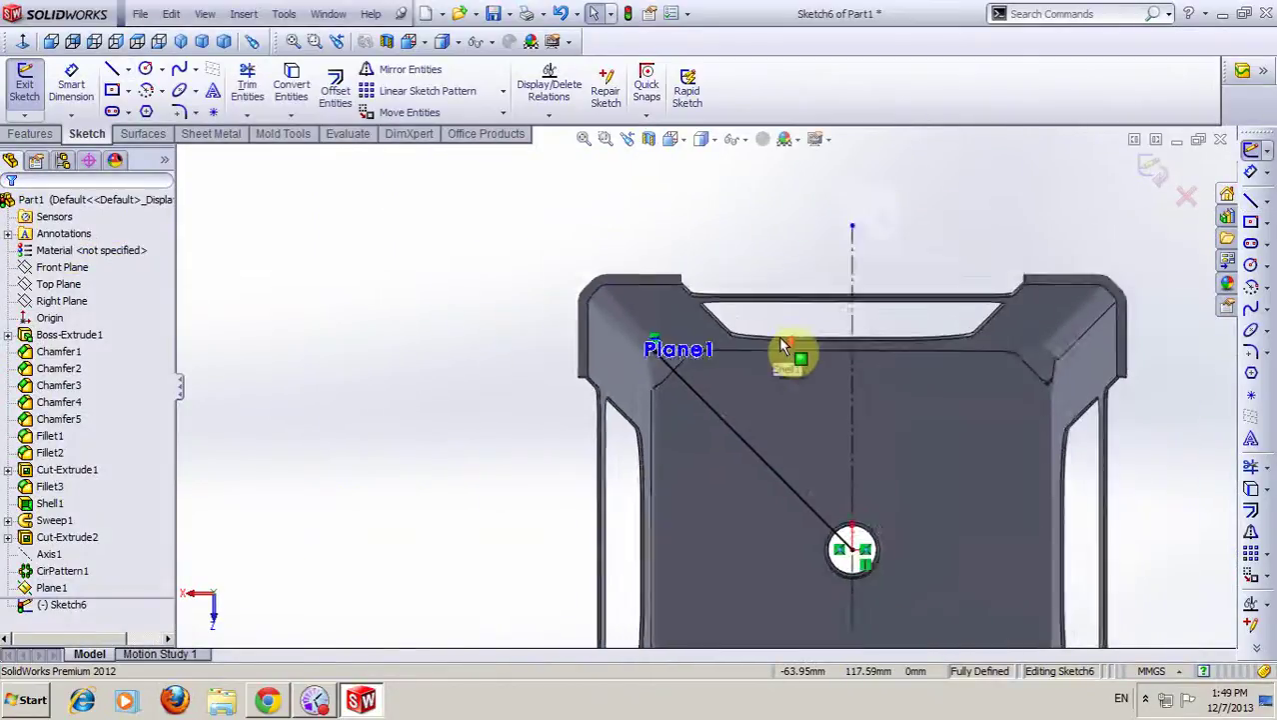
{"action": "scroll", "coordinate": [793, 354], "scroll_direction": "up", "scroll_amount": 1}
- Draw a line from the hole's centre to the lower-right seat corner
{"action": "left_click", "coordinate": [1251, 200]}
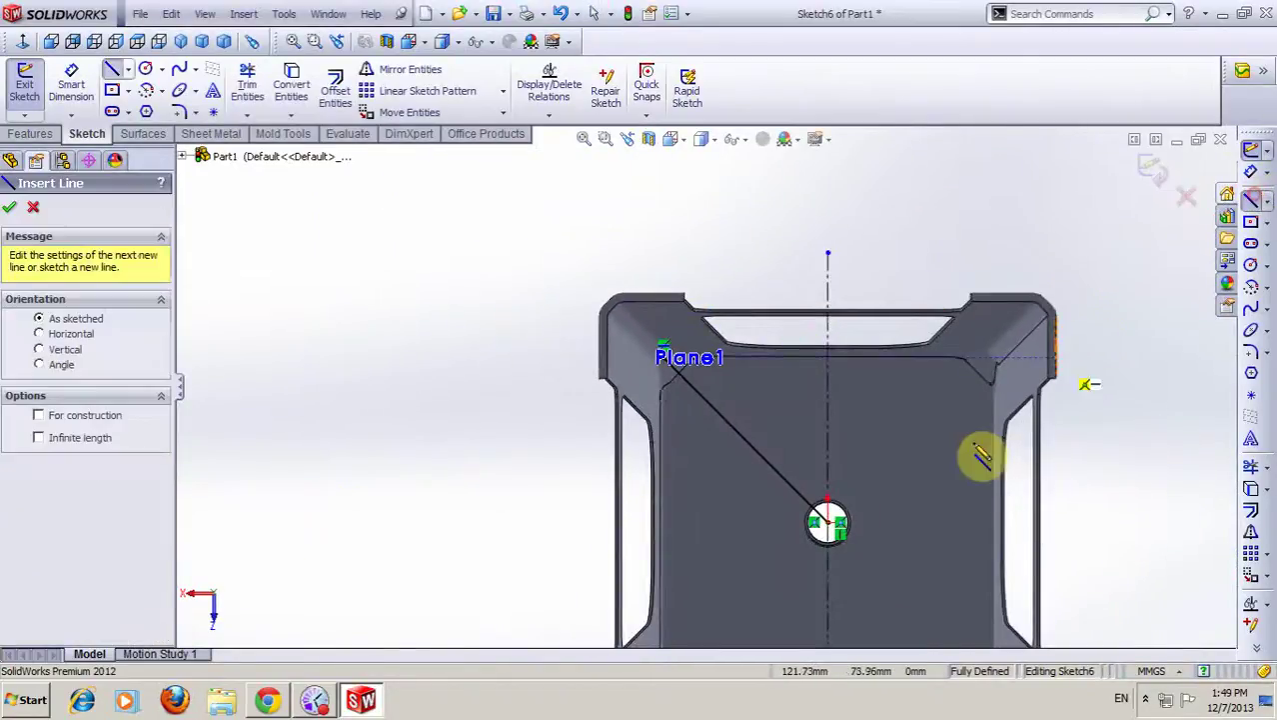
{"action": "scroll", "coordinate": [950, 505], "scroll_direction": "down", "scroll_amount": 2}
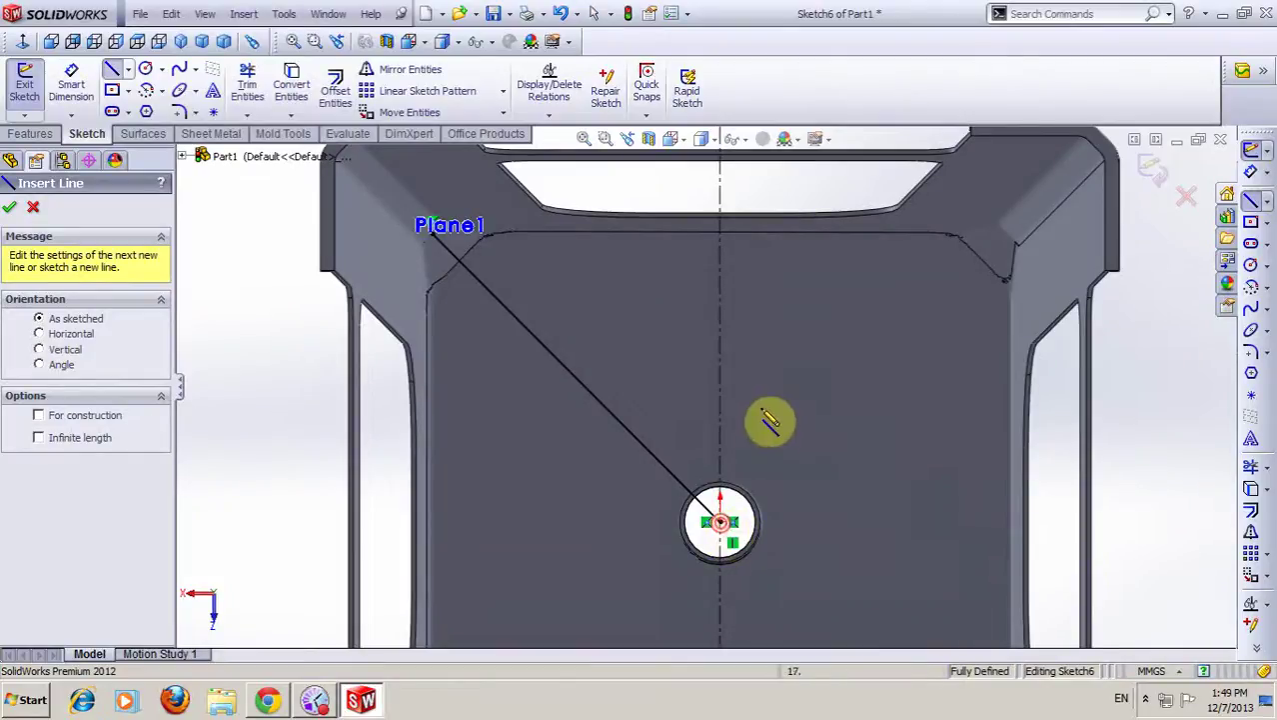
{"action": "scroll", "coordinate": [764, 380], "scroll_direction": "up", "scroll_amount": 2}
{"action": "scroll", "coordinate": [760, 449], "scroll_direction": "up", "scroll_amount": 1}
{"action": "scroll", "coordinate": [739, 480], "scroll_direction": "down", "scroll_amount": 2}
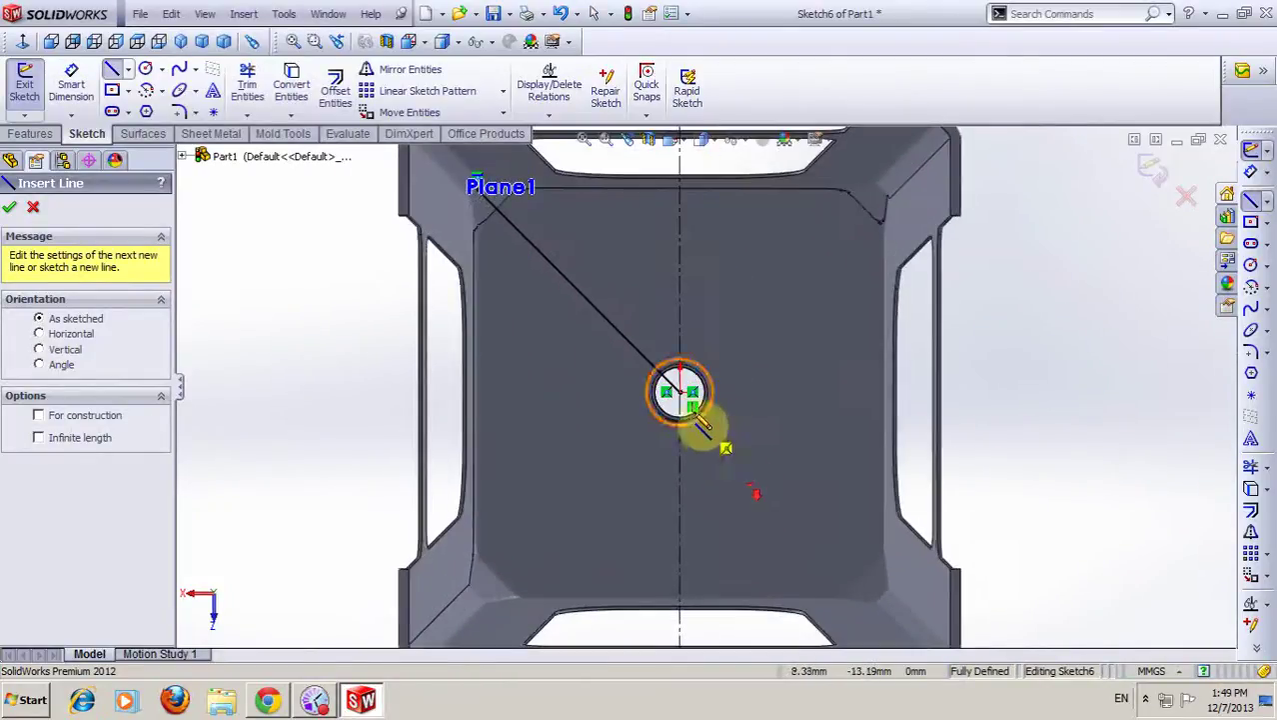
{"action": "left_click", "coordinate": [681, 392]}
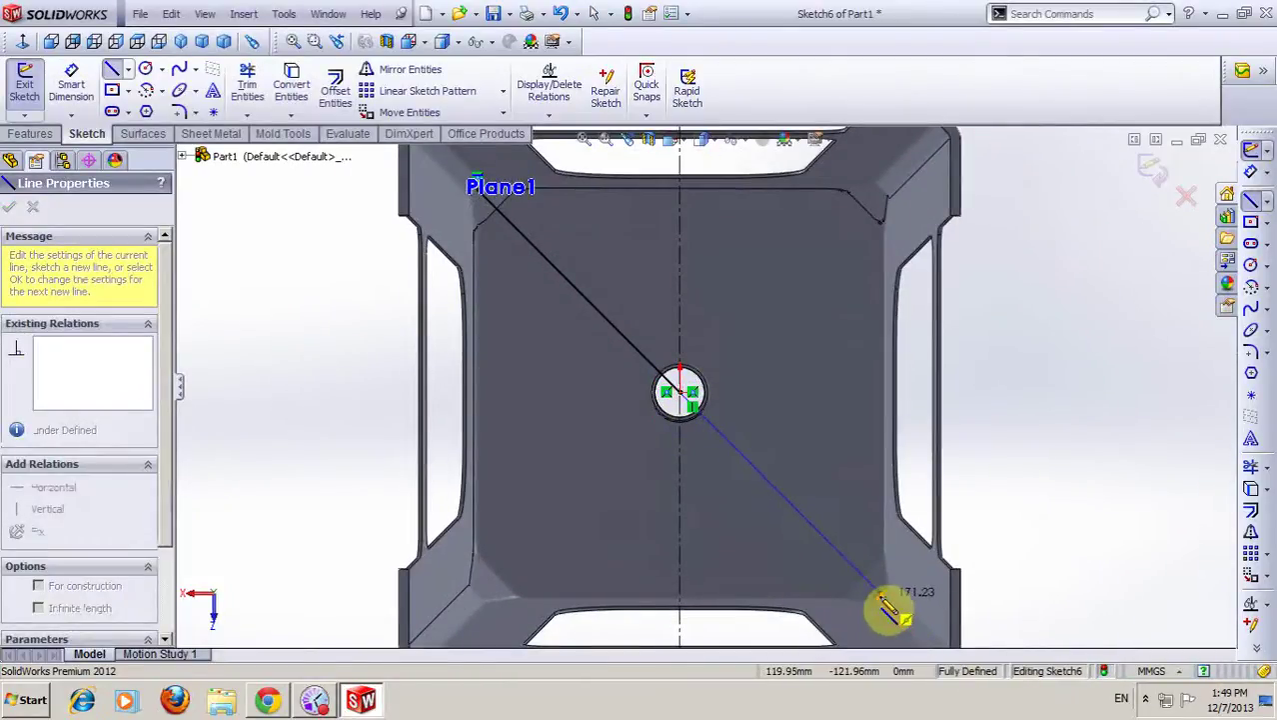
{"action": "scroll", "coordinate": [879, 592], "scroll_direction": "down", "scroll_amount": 2}
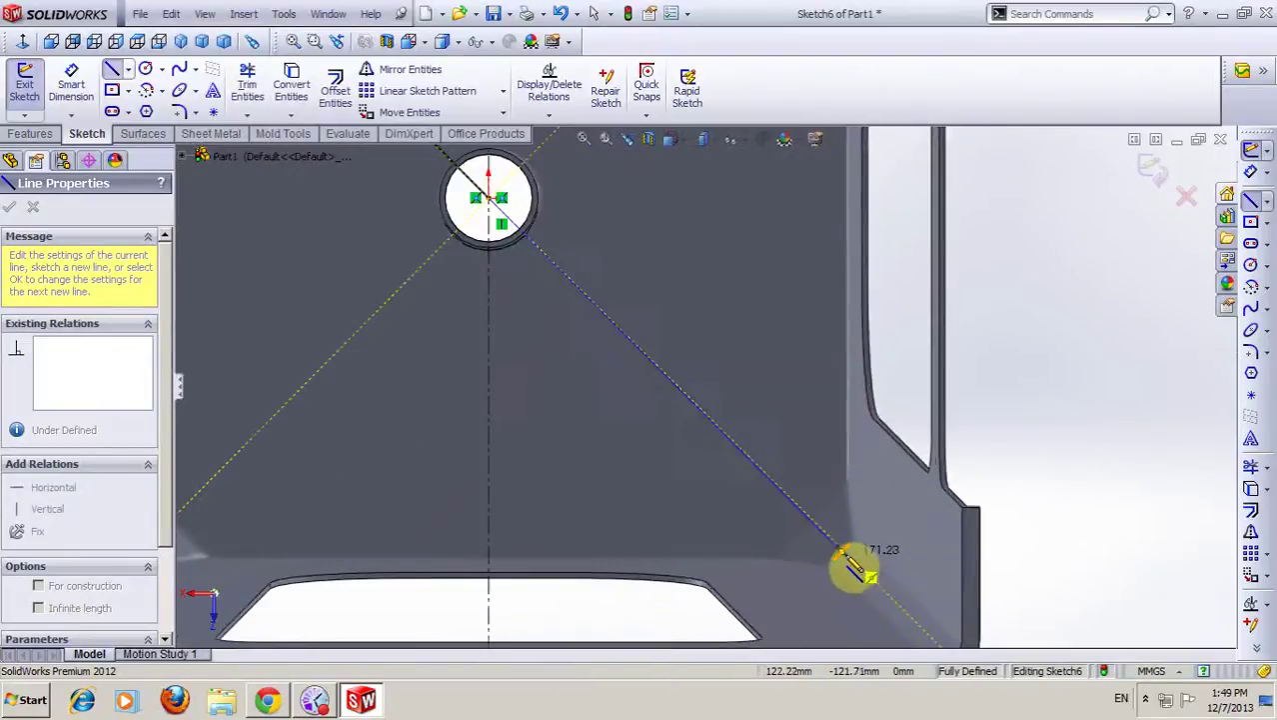
{"action": "left_click", "coordinate": [842, 548]}
{"action": "key", "text": "Escape"}
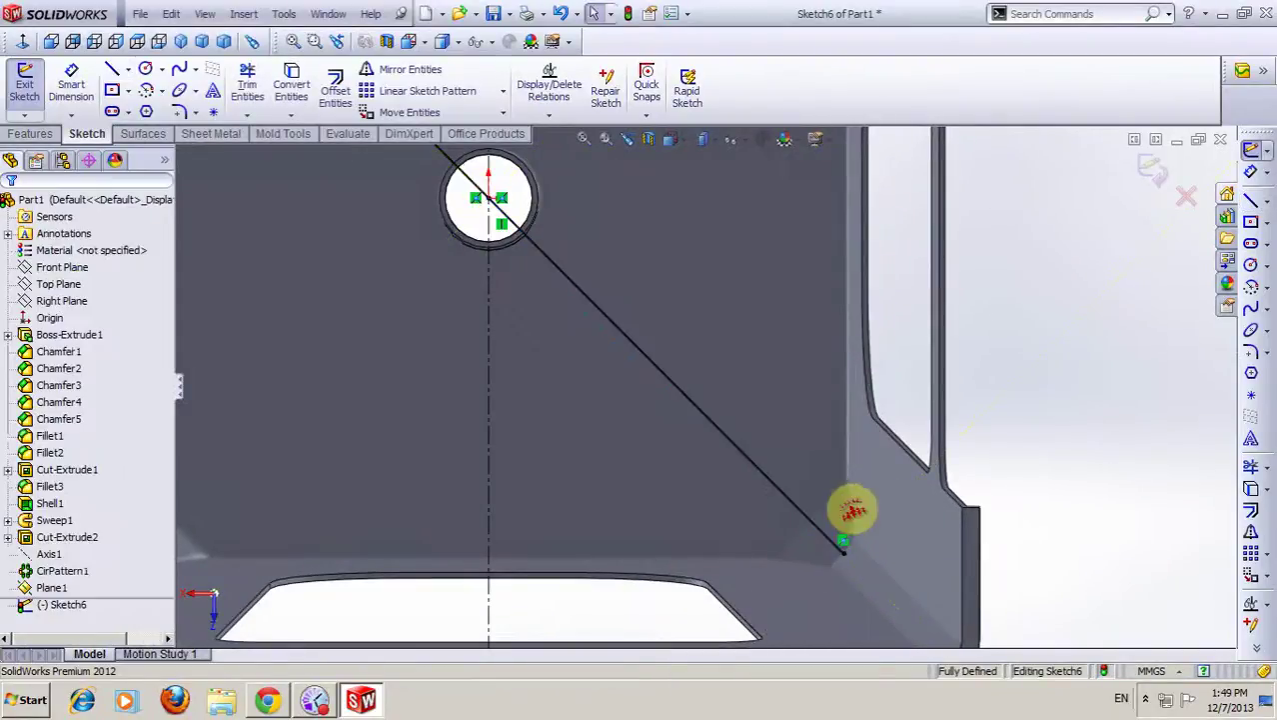
{"action": "scroll", "coordinate": [824, 490], "scroll_direction": "up", "scroll_amount": 3}
{"action": "scroll", "coordinate": [870, 383], "scroll_direction": "up", "scroll_amount": 1}
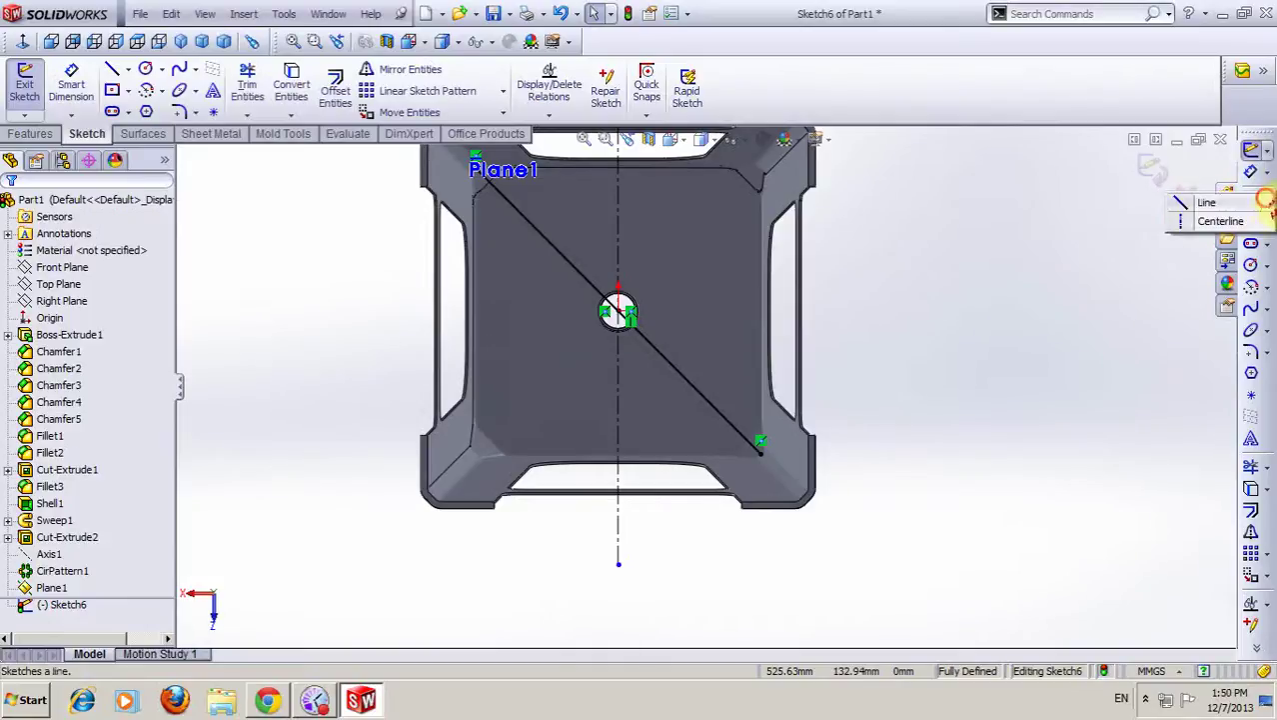
- Draw a horizontal centreline across the part through the hole
{"action": "left_click", "coordinate": [1250, 228]}
{"action": "left_click", "coordinate": [343, 310]}
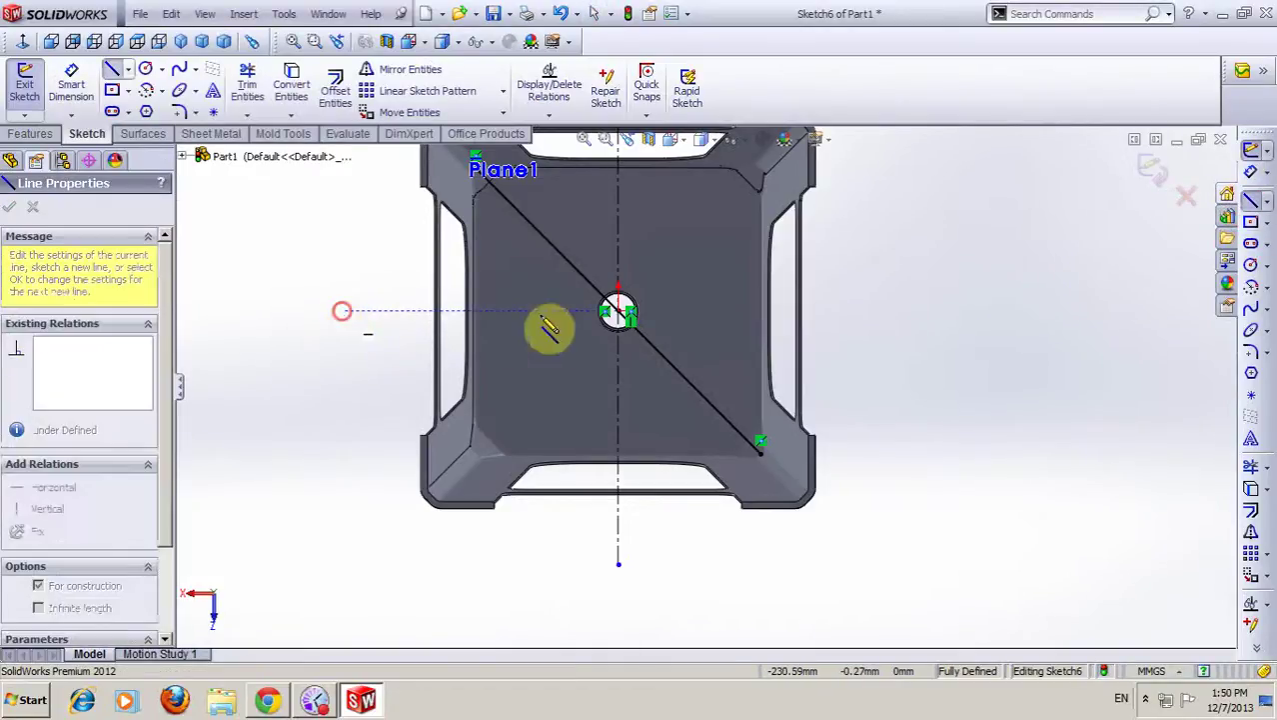
{"action": "left_click", "coordinate": [903, 310]}
{"action": "key", "text": "Escape"}
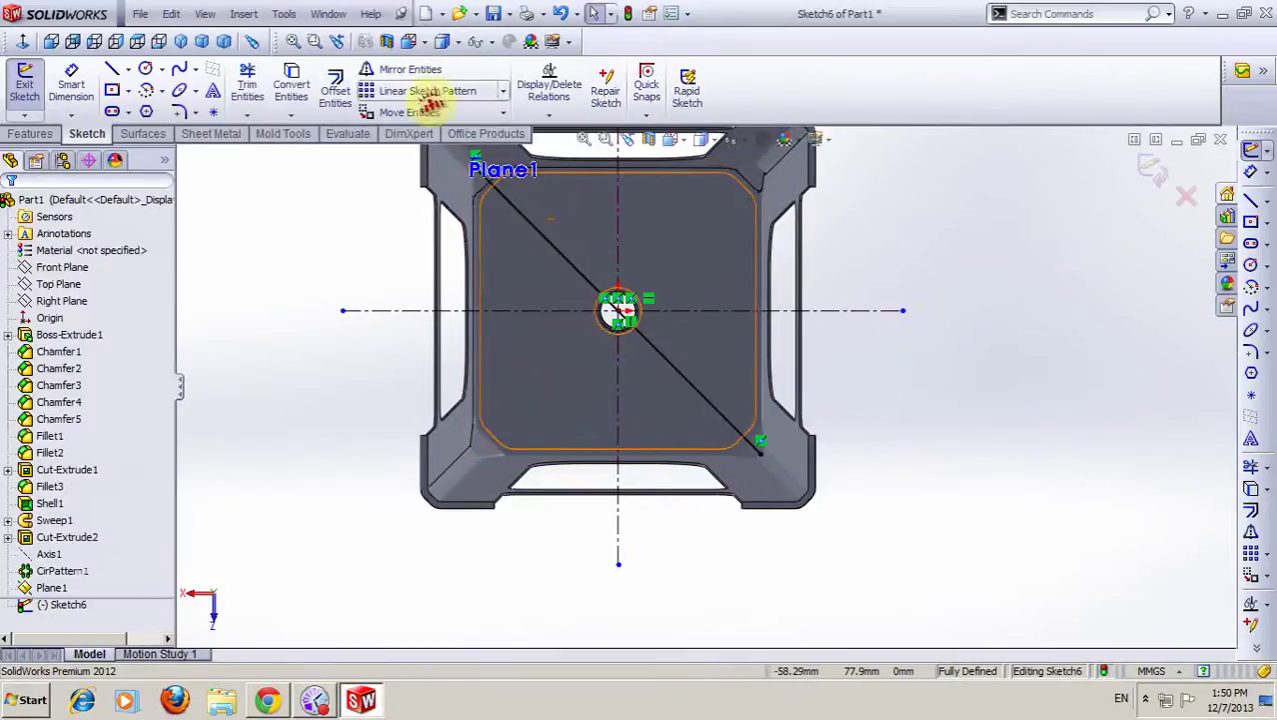
- Mirror the lower-right diagonal across the horizontal centreline to create the upper-right one
{"action": "left_click", "coordinate": [405, 70]}
{"action": "left_click", "coordinate": [671, 366]}
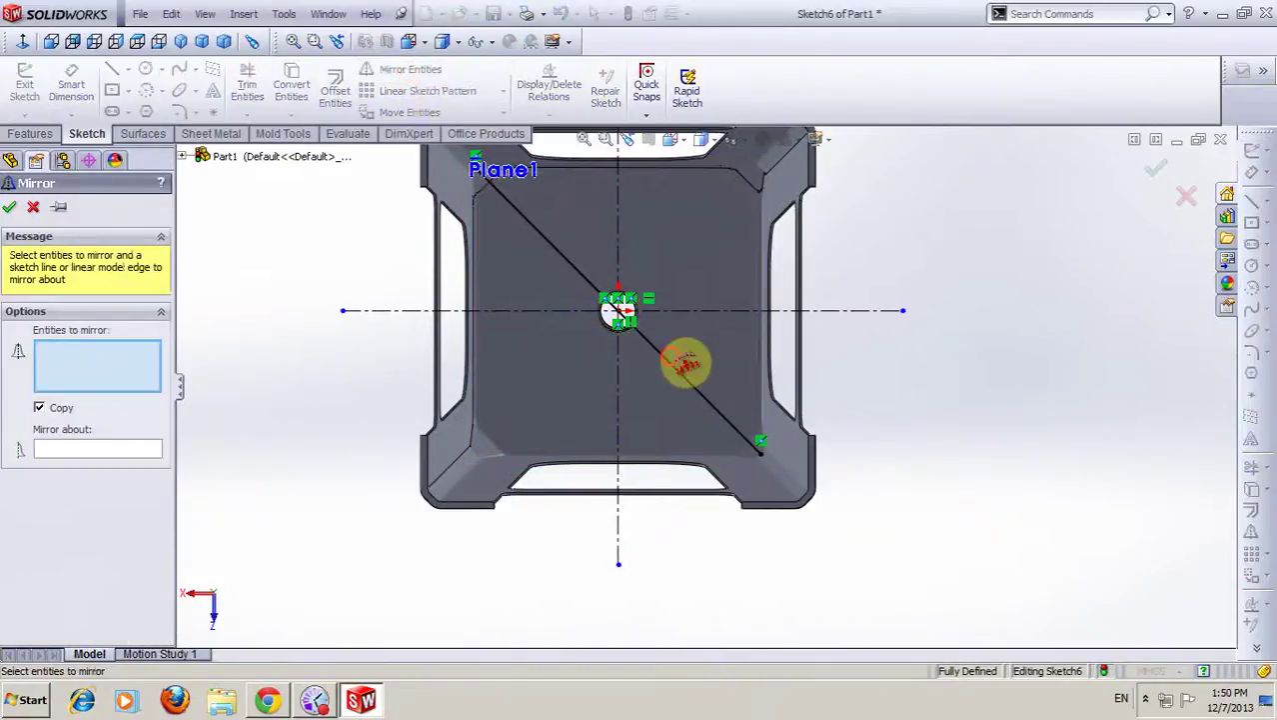
{"action": "left_click", "coordinate": [121, 454]}
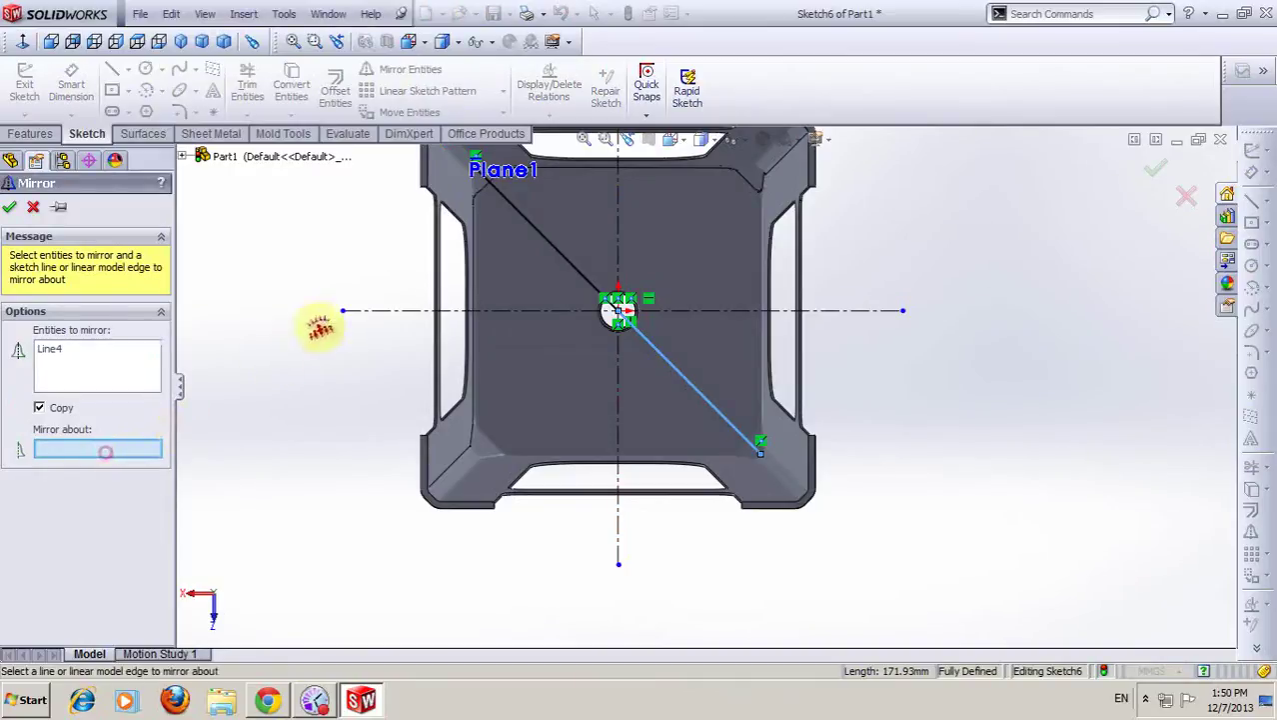
{"action": "left_click", "coordinate": [358, 311]}
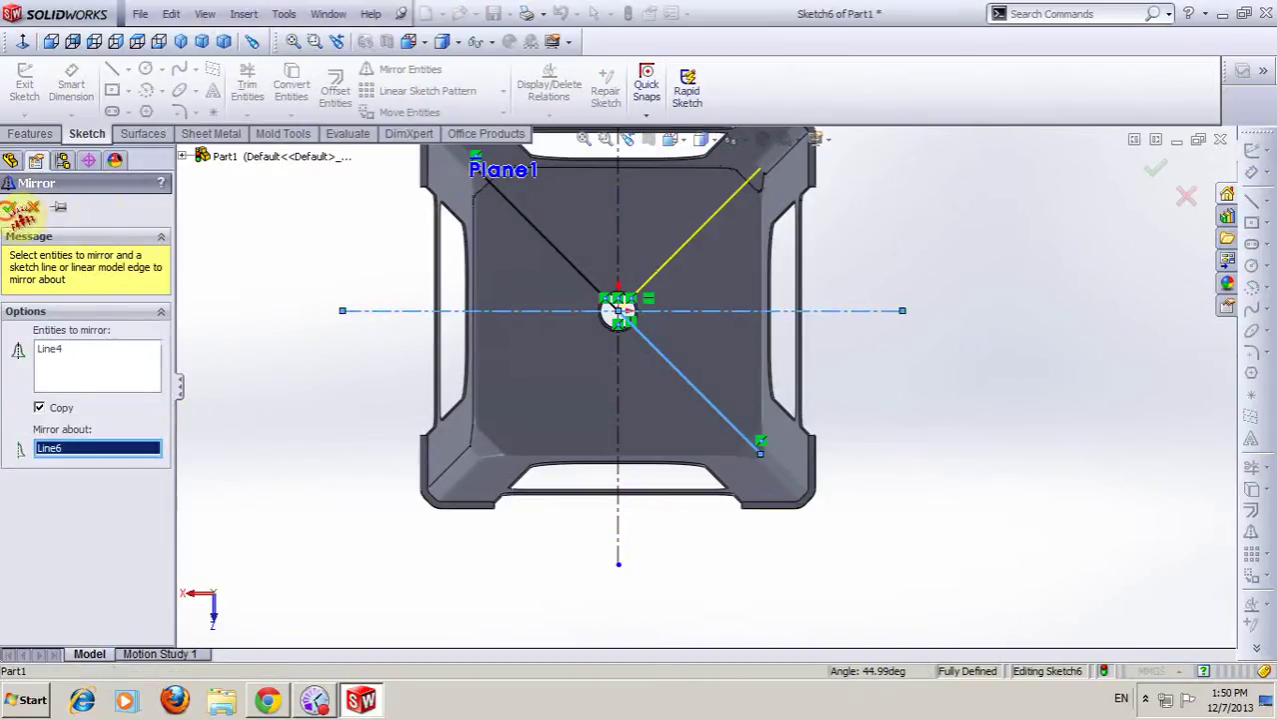
{"action": "left_click", "coordinate": [14, 210]}
- Mirror the upper-left diagonal across the horizontal centreline to create the lower-left one
{"action": "left_click", "coordinate": [410, 69]}
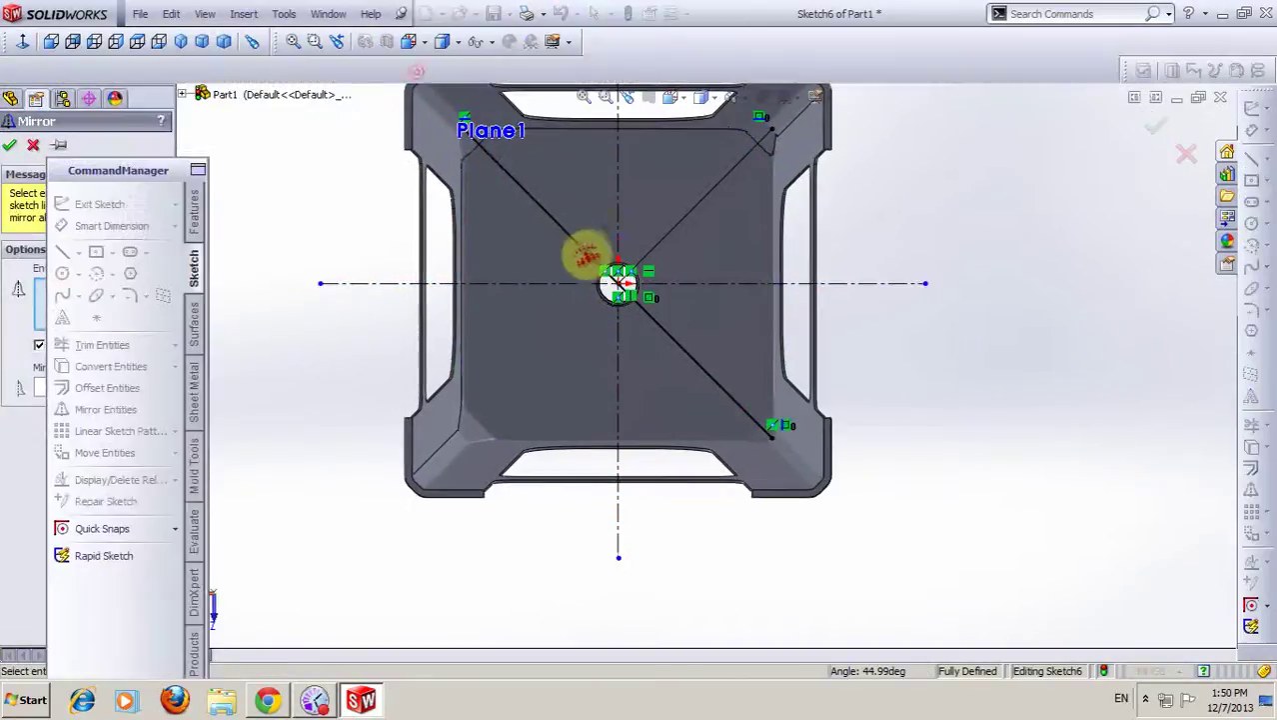
{"action": "double_click", "coordinate": [150, 170]}
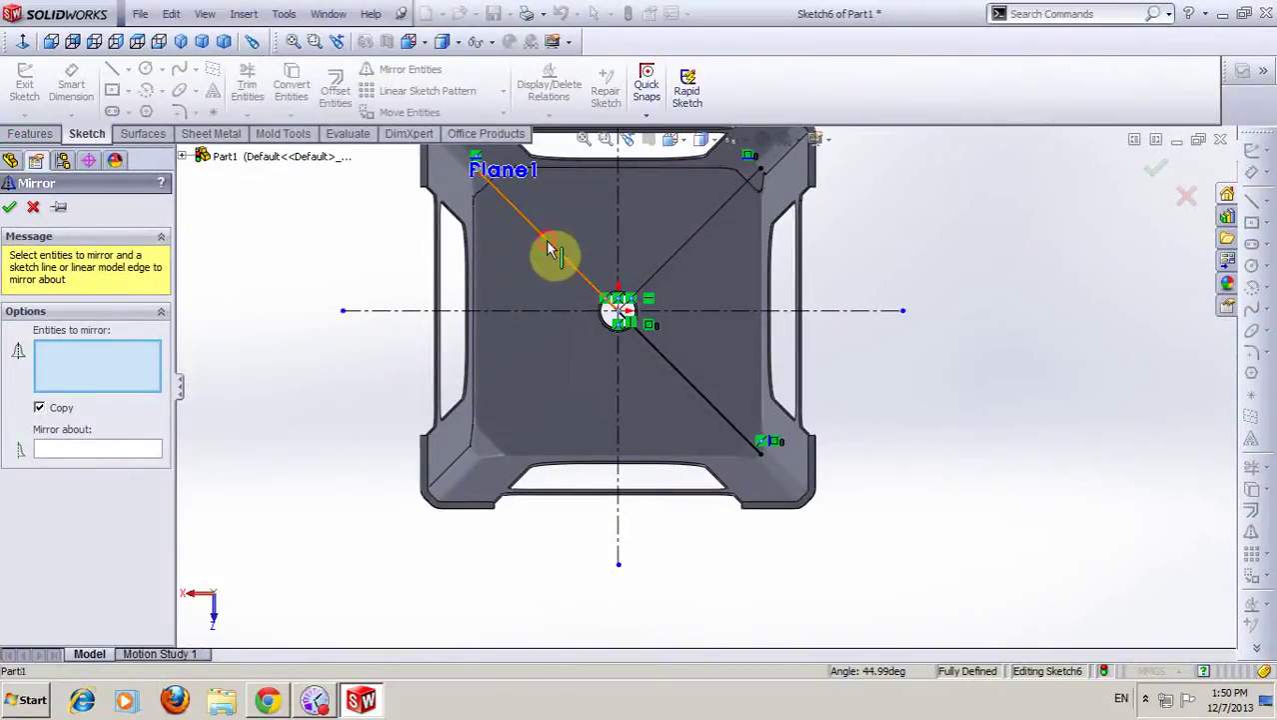
{"action": "left_click", "coordinate": [550, 236]}
{"action": "left_click", "coordinate": [124, 448]}
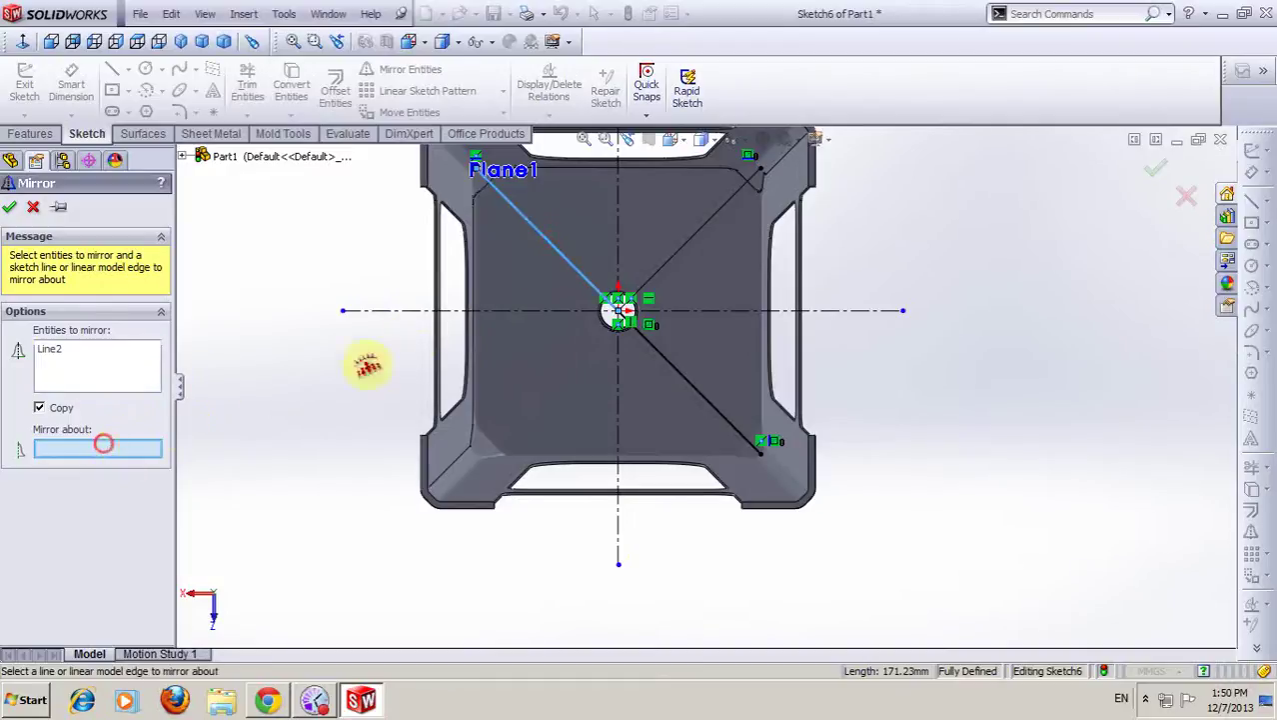
{"action": "left_click", "coordinate": [488, 309]}
{"action": "left_click", "coordinate": [10, 207]}
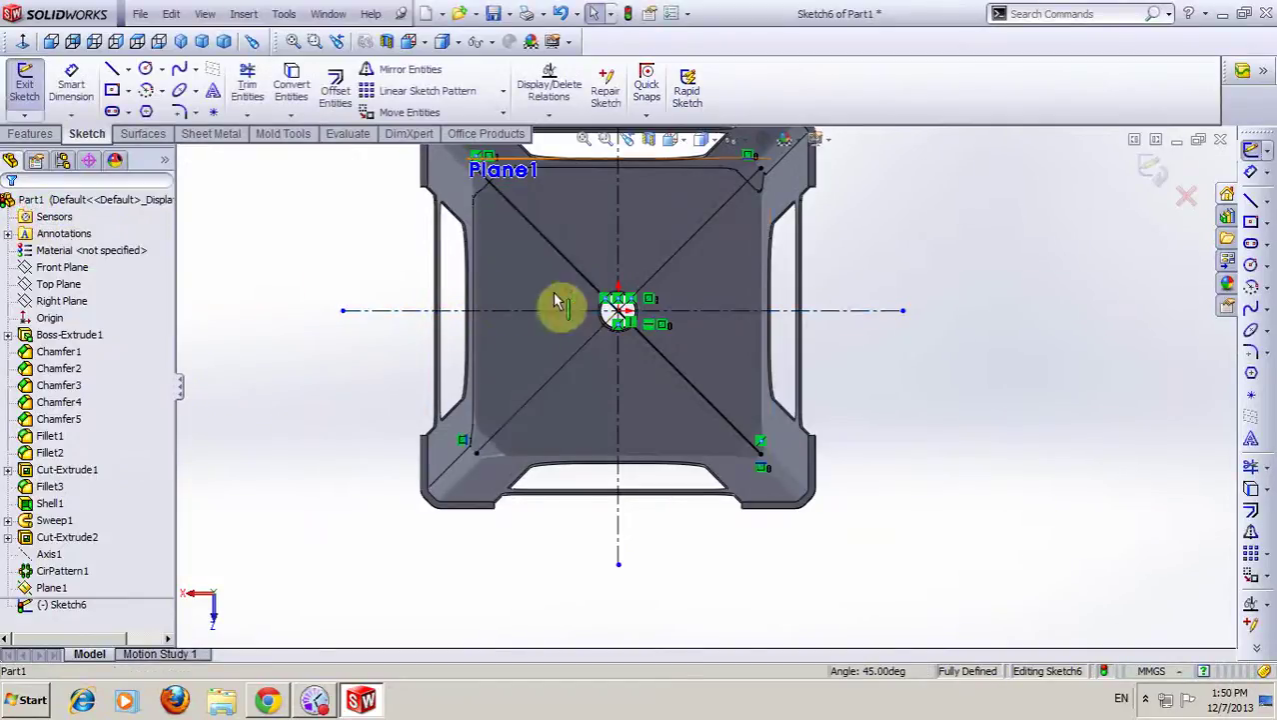
- With the Line tool active, switch the display style to Hidden Lines Removed
{"action": "scroll", "coordinate": [770, 315], "scroll_direction": "up", "scroll_amount": 2}
{"action": "scroll", "coordinate": [769, 290], "scroll_direction": "down", "scroll_amount": 2}
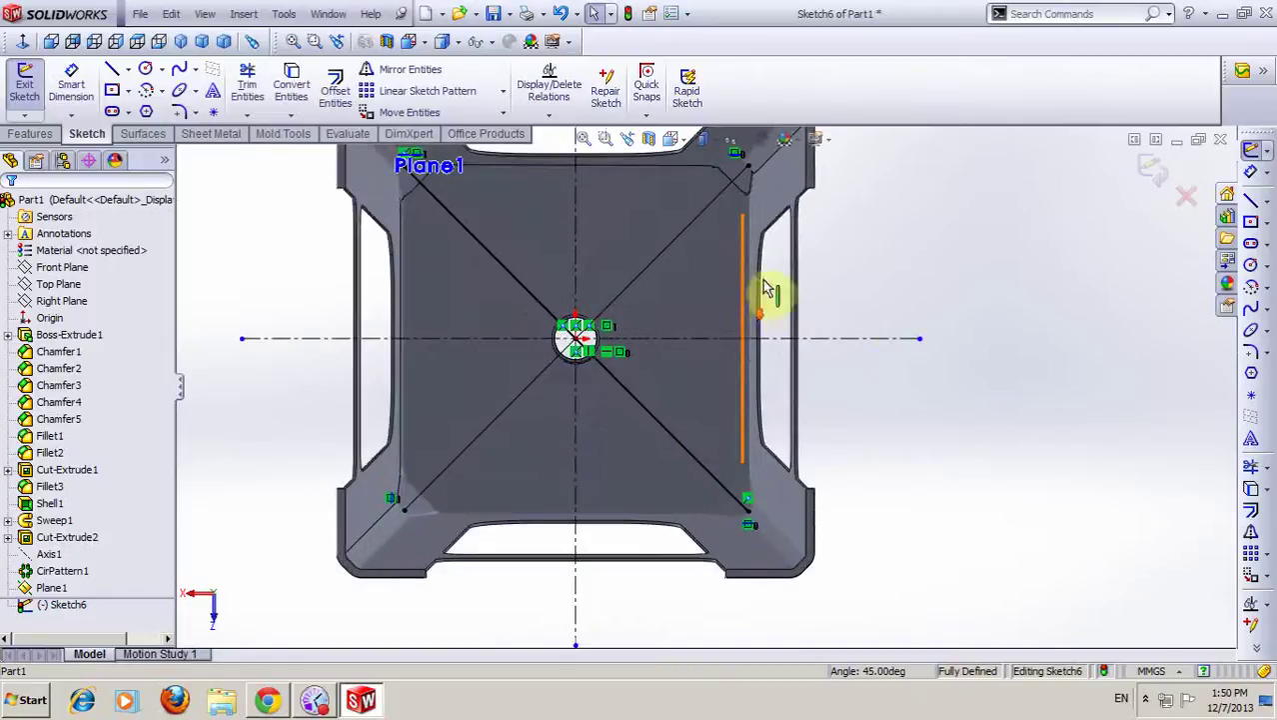
{"action": "scroll", "coordinate": [600, 335], "scroll_direction": "down", "scroll_amount": 3}
{"action": "scroll", "coordinate": [605, 330], "scroll_direction": "up", "scroll_amount": 2}
{"action": "scroll", "coordinate": [649, 350], "scroll_direction": "up", "scroll_amount": 1}
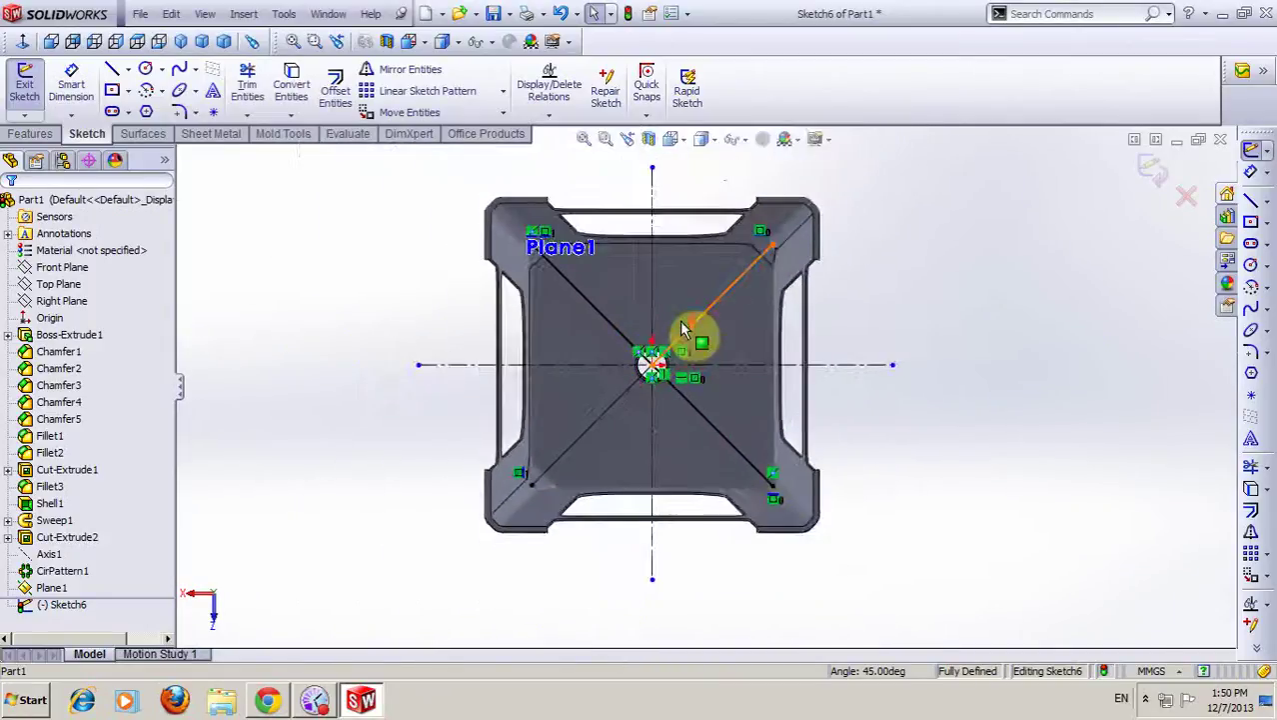
{"action": "scroll", "coordinate": [979, 295], "scroll_direction": "down", "scroll_amount": 1}
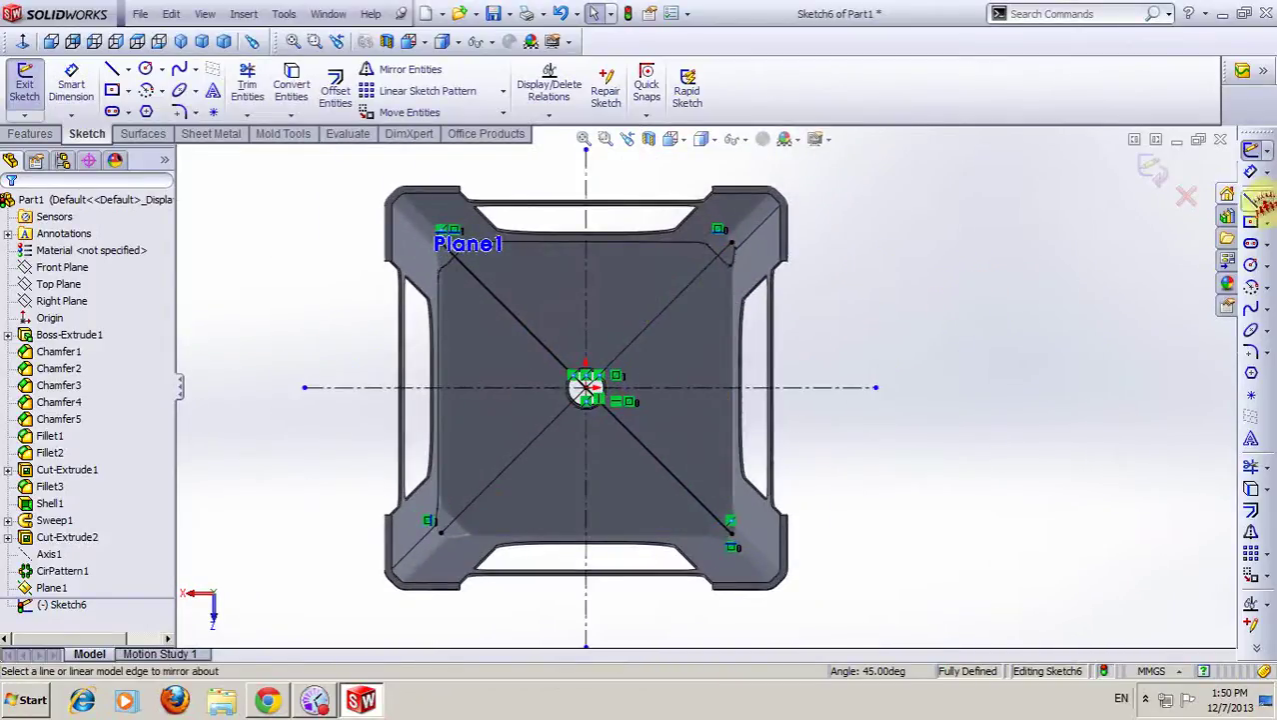
{"action": "left_click", "coordinate": [1251, 200]}
{"action": "scroll", "coordinate": [575, 290], "scroll_direction": "down", "scroll_amount": 2}
{"action": "scroll", "coordinate": [588, 268], "scroll_direction": "down", "scroll_amount": 1}
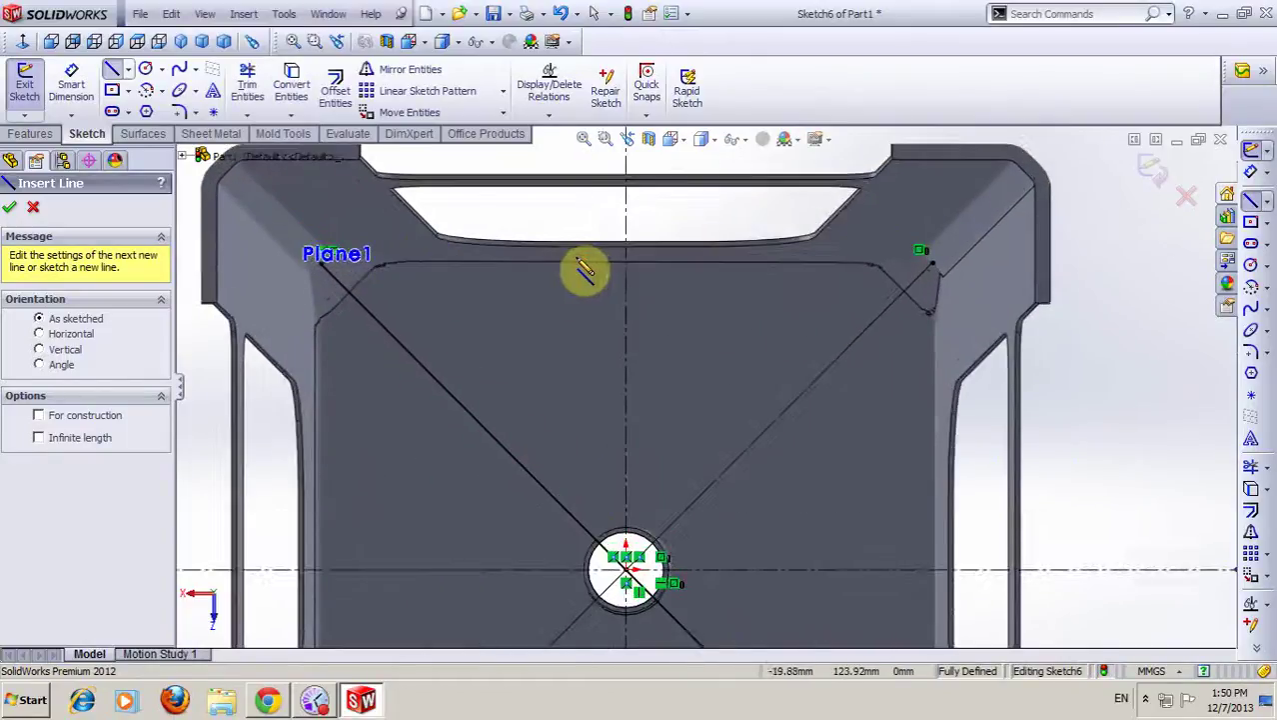
{"action": "scroll", "coordinate": [578, 262], "scroll_direction": "down", "scroll_amount": 1}
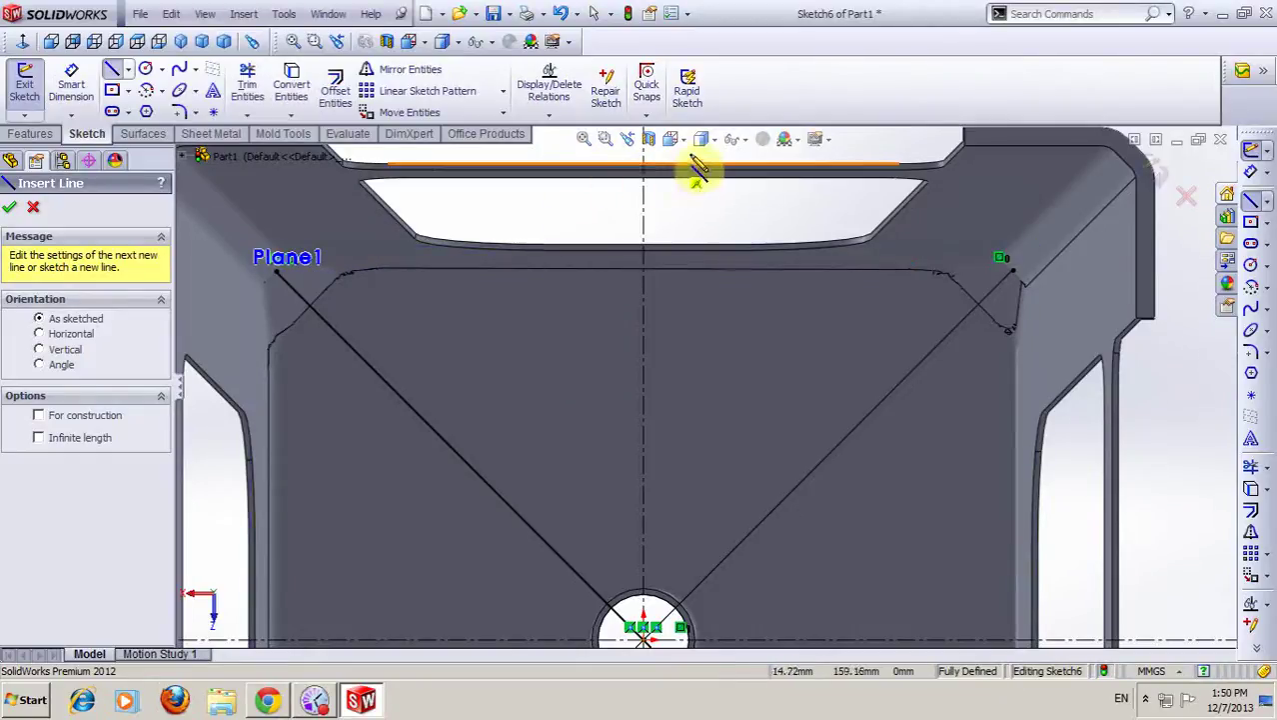
{"action": "left_click", "coordinate": [705, 138]}
{"action": "left_click", "coordinate": [704, 233]}
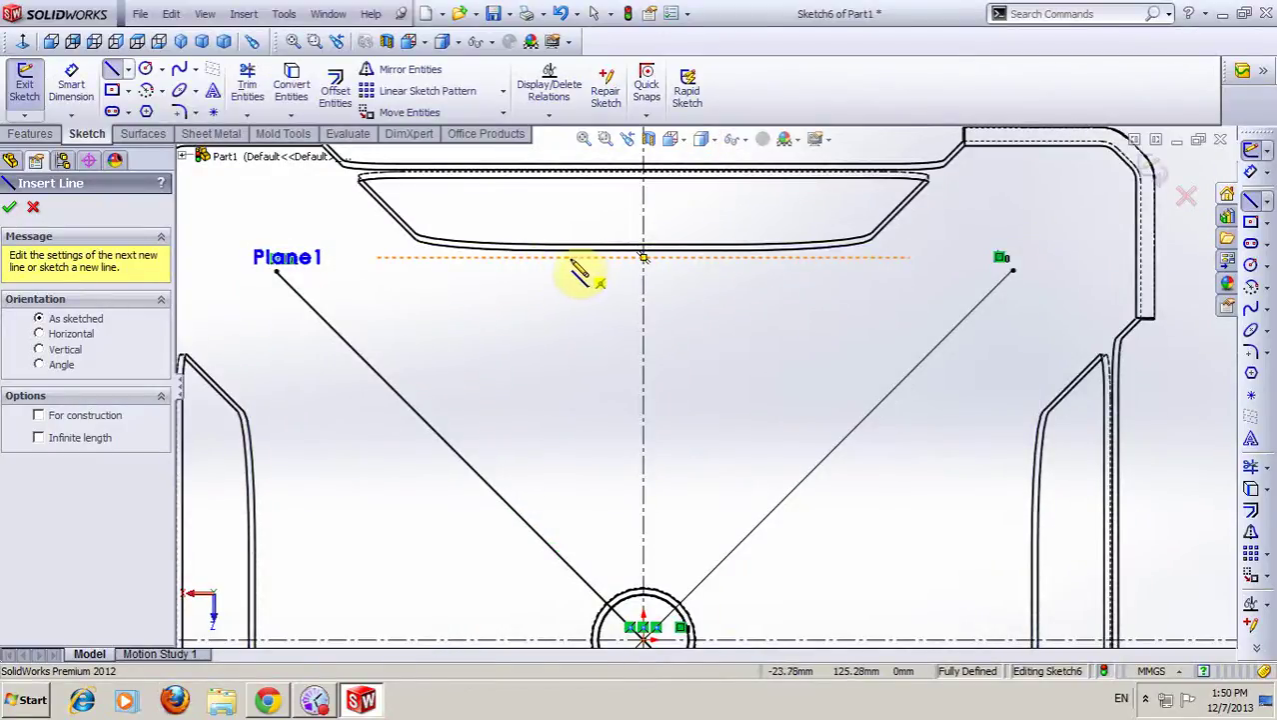
- Draw a slanted line from the seat's top centre down to near the right side
{"action": "left_click", "coordinate": [578, 268]}
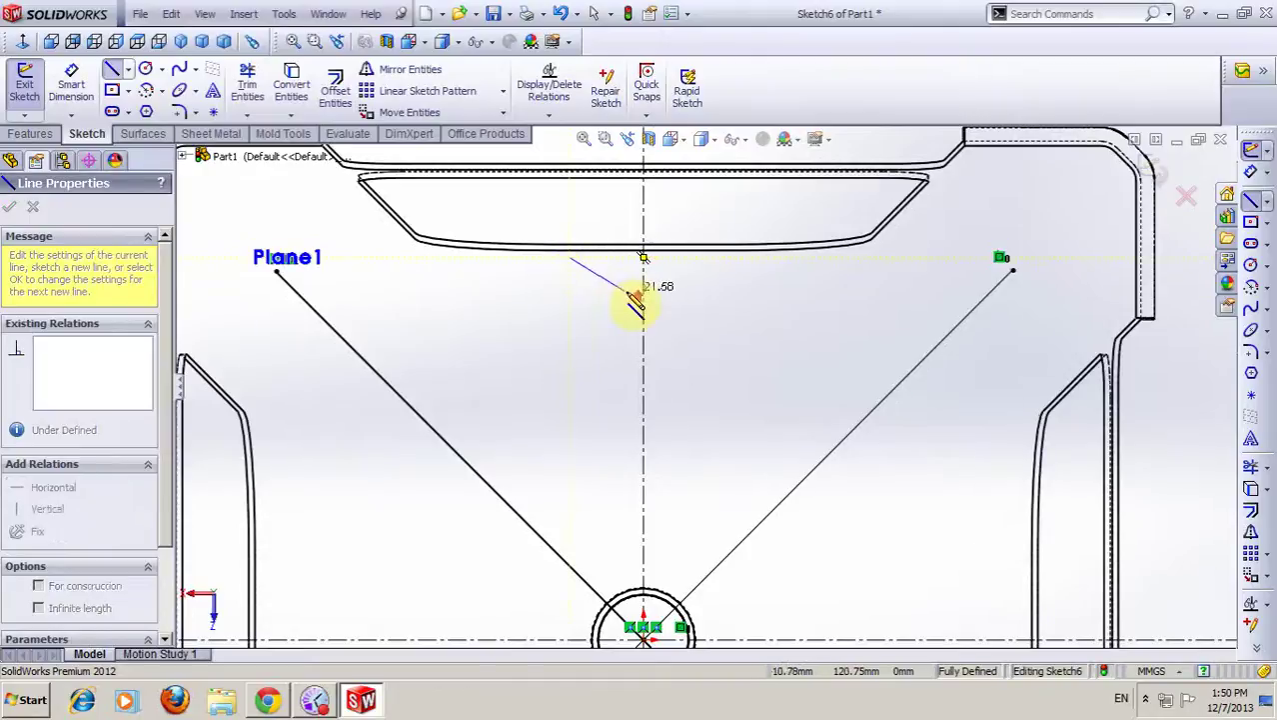
{"action": "scroll", "coordinate": [632, 294], "scroll_direction": "up", "scroll_amount": 3}
{"action": "scroll", "coordinate": [884, 578], "scroll_direction": "down", "scroll_amount": 2}
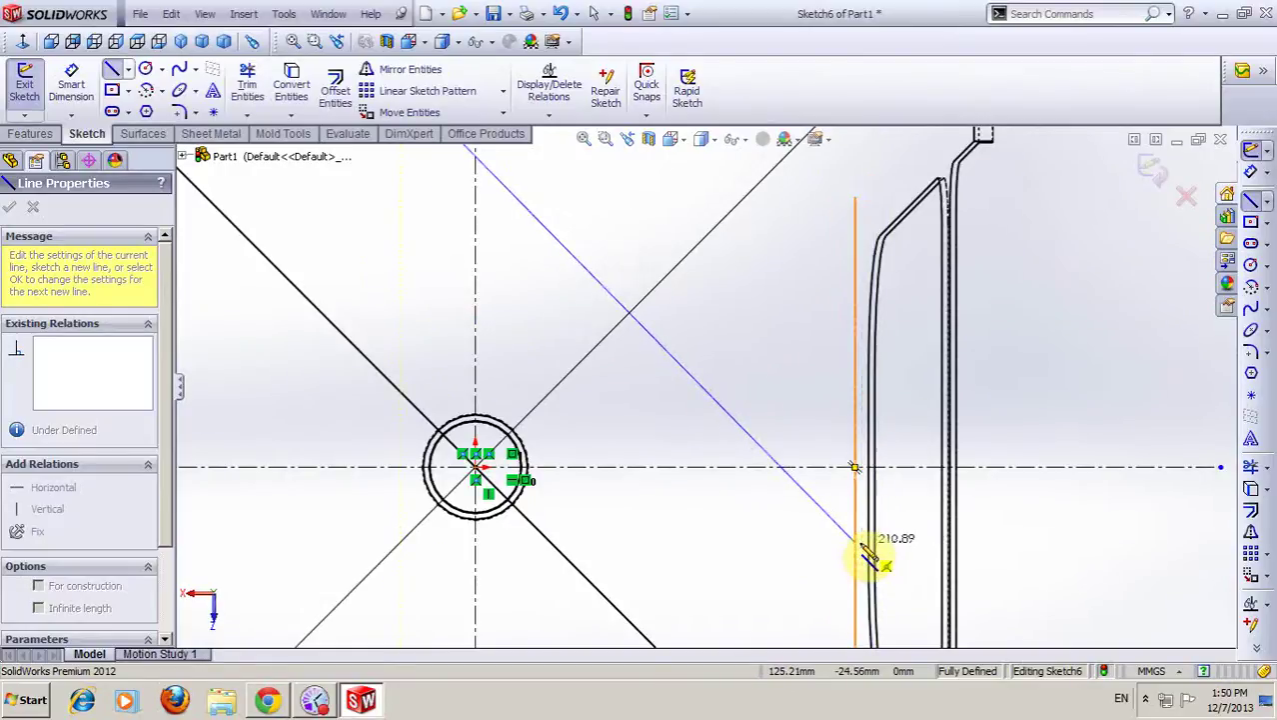
{"action": "scroll", "coordinate": [849, 542], "scroll_direction": "up", "scroll_amount": 1}
{"action": "scroll", "coordinate": [848, 541], "scroll_direction": "up", "scroll_amount": 1}
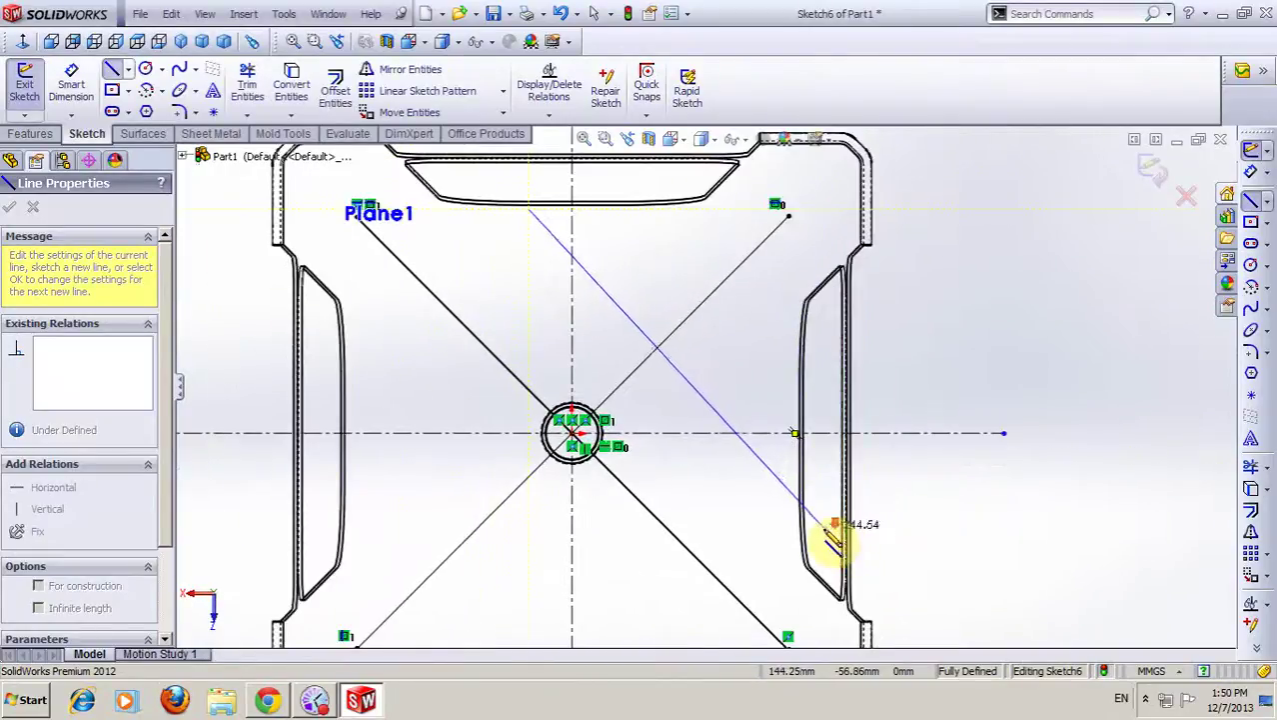
{"action": "scroll", "coordinate": [834, 527], "scroll_direction": "down", "scroll_amount": 2}
{"action": "scroll", "coordinate": [826, 533], "scroll_direction": "up", "scroll_amount": 3}
{"action": "scroll", "coordinate": [613, 251], "scroll_direction": "down", "scroll_amount": 3}
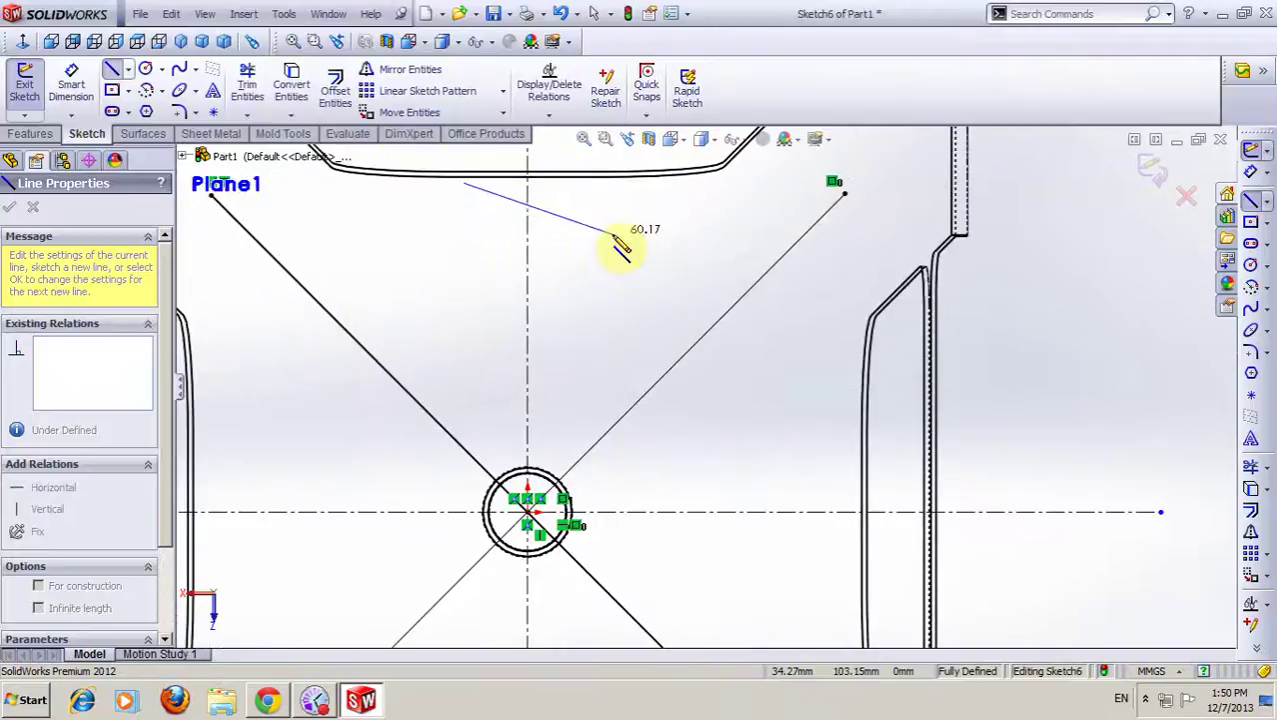
{"action": "scroll", "coordinate": [792, 531], "scroll_direction": "up", "scroll_amount": 3}
{"action": "scroll", "coordinate": [807, 505], "scroll_direction": "down", "scroll_amount": 3}
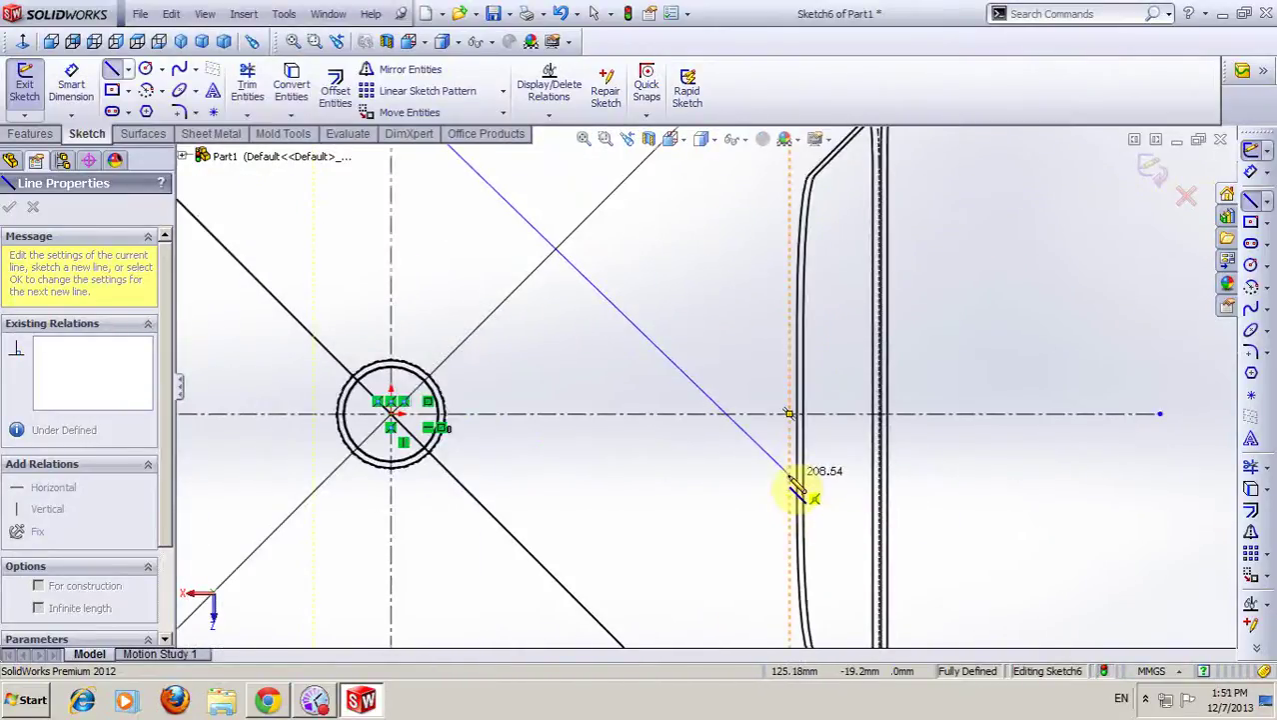
{"action": "left_click", "coordinate": [795, 482]}
{"action": "key", "text": "Escape"}
{"action": "scroll", "coordinate": [725, 398], "scroll_direction": "up", "scroll_amount": 2}
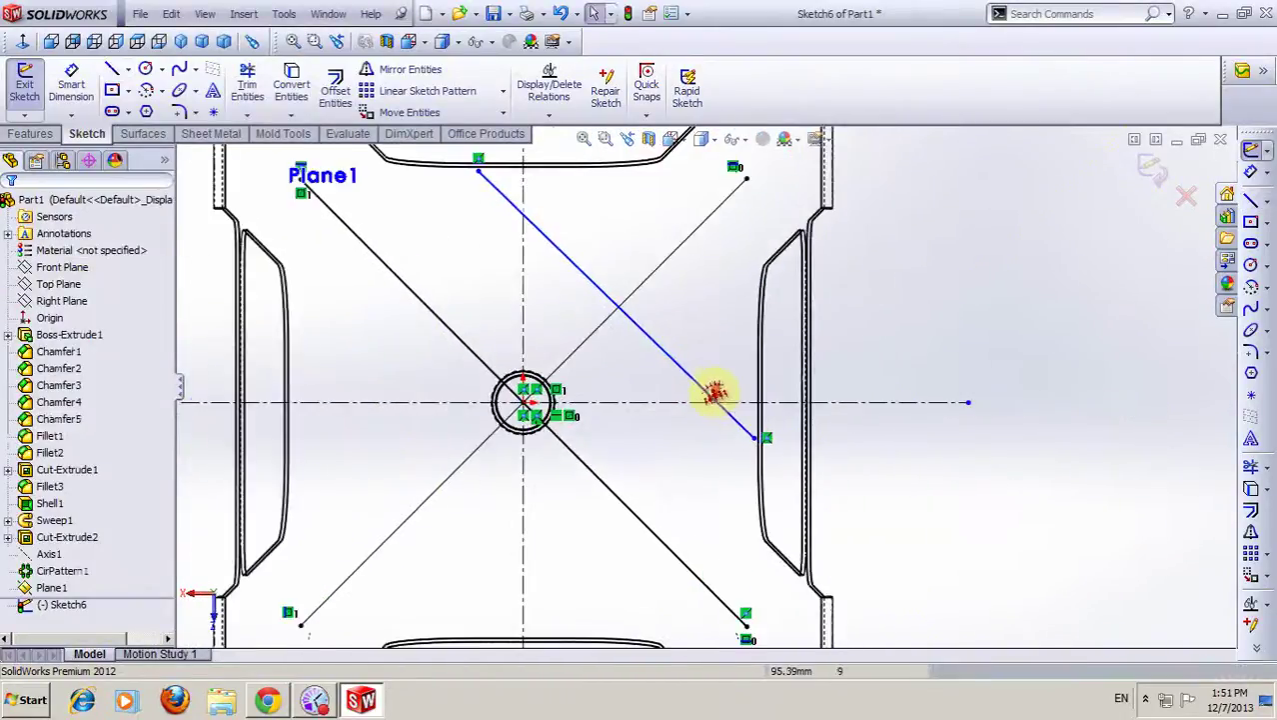
{"action": "scroll", "coordinate": [699, 375], "scroll_direction": "up", "scroll_amount": 2}
{"action": "scroll", "coordinate": [619, 310], "scroll_direction": "down", "scroll_amount": 2}
{"action": "scroll", "coordinate": [559, 334], "scroll_direction": "down", "scroll_amount": 1}
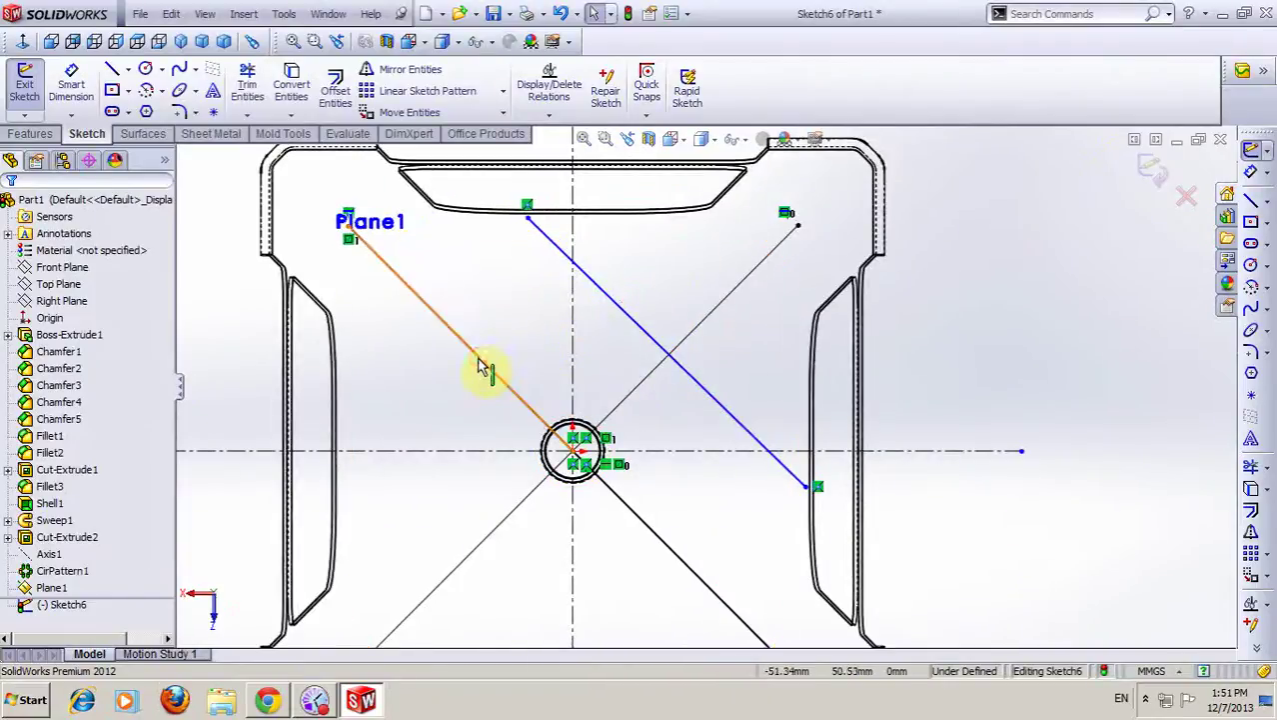
- Make the new slanted line parallel to the upper-left diagonal
{"action": "left_click", "coordinate": [483, 367]}
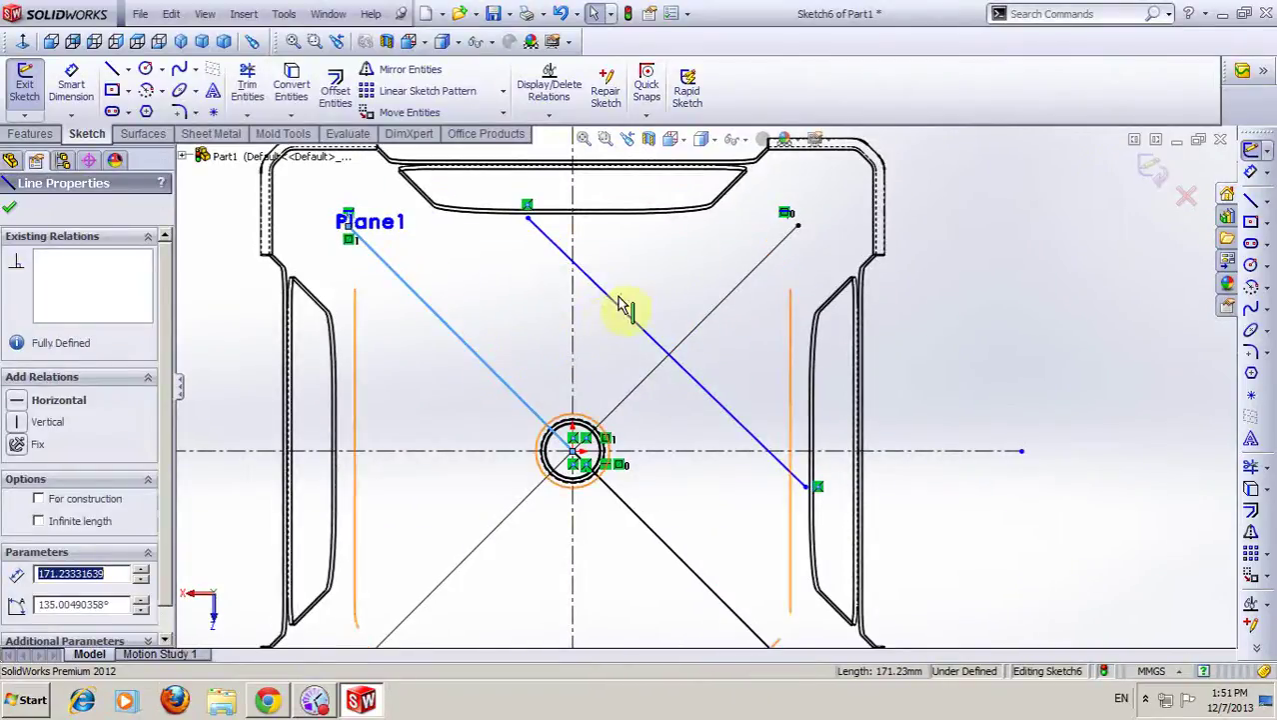
{"action": "left_click", "coordinate": [612, 292], "text": "ctrl"}
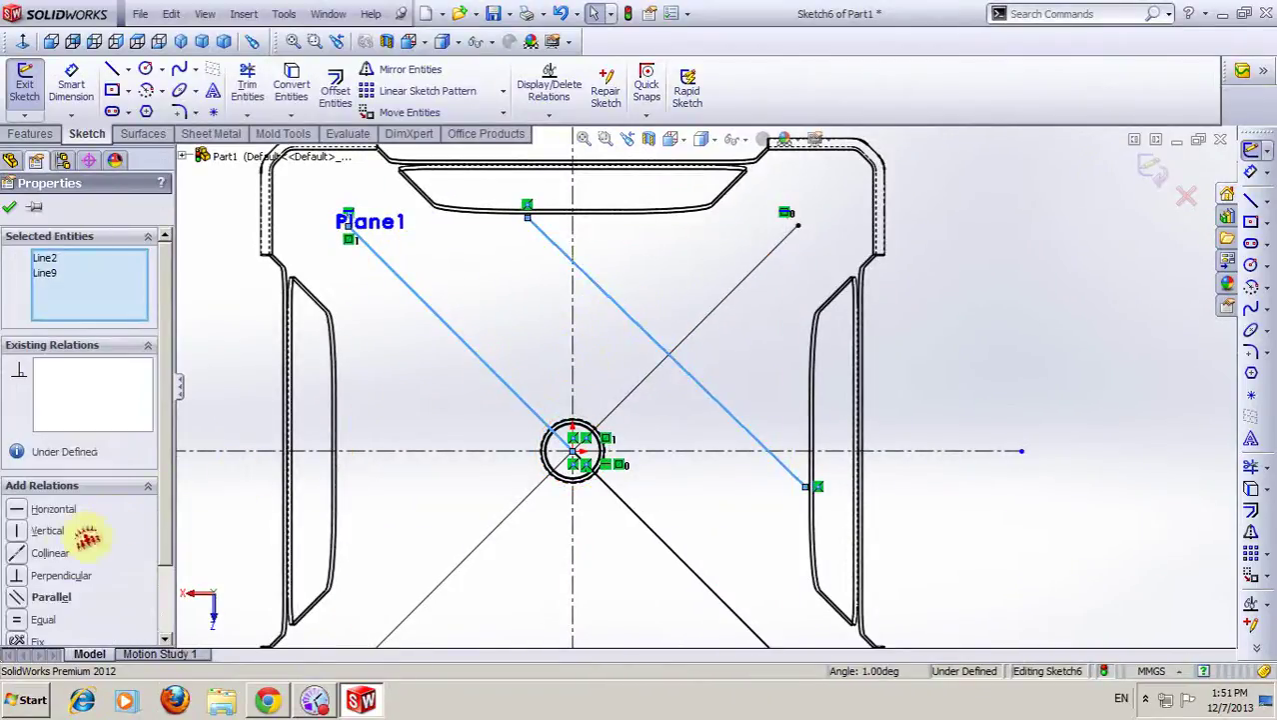
{"action": "left_click", "coordinate": [52, 598]}
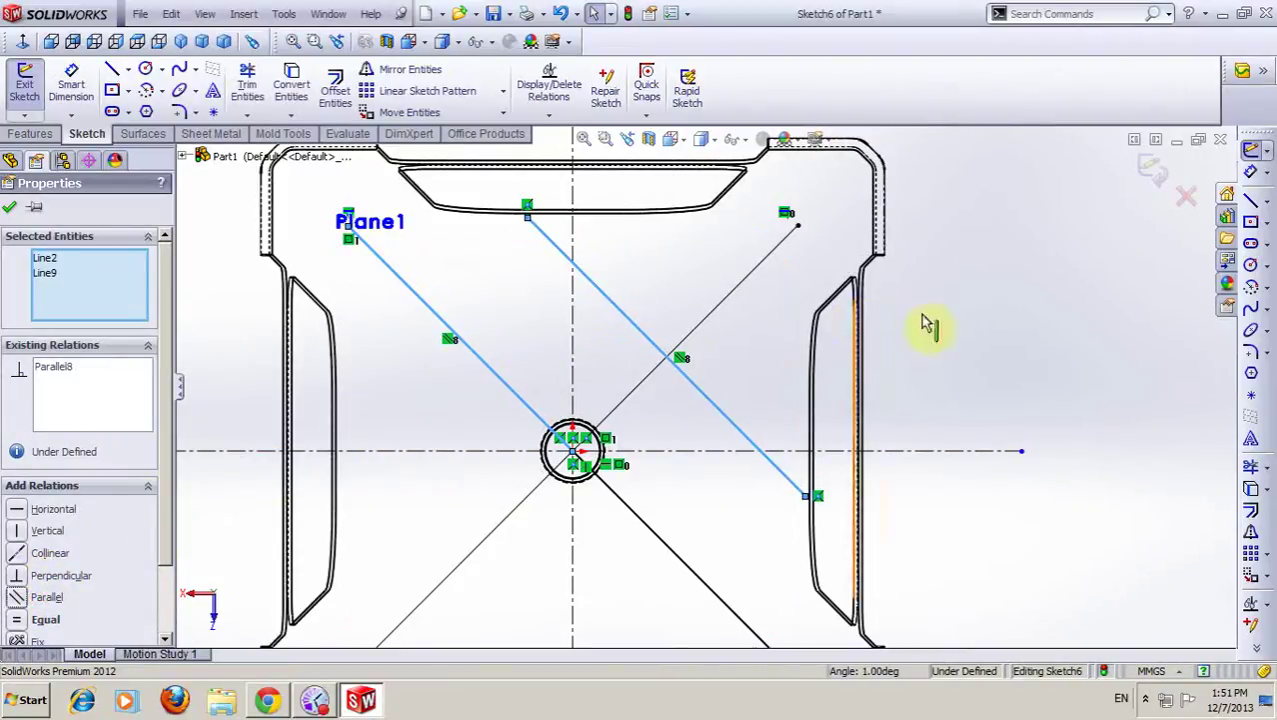
{"action": "left_click", "coordinate": [964, 296]}
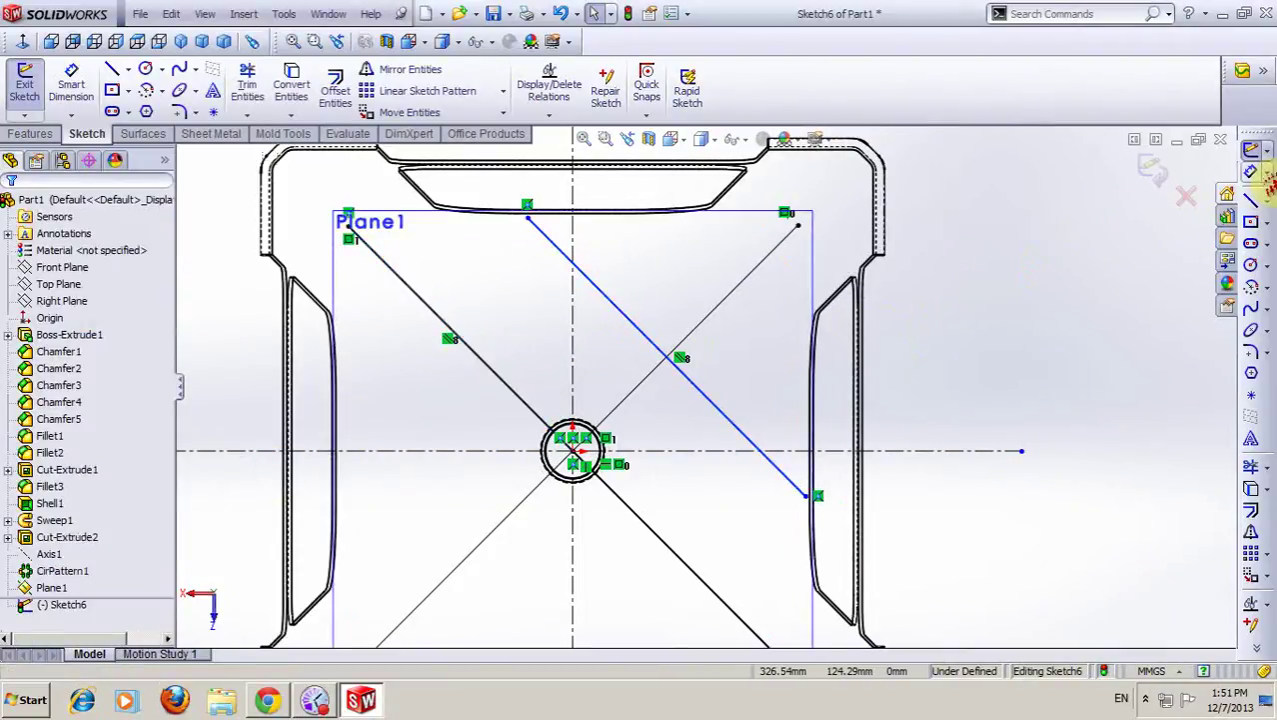
- Dimension the slanted line's top end 20 mm from the vertical centreline
{"action": "left_click", "coordinate": [1250, 171]}
{"action": "scroll", "coordinate": [700, 235], "scroll_direction": "down", "scroll_amount": 1}
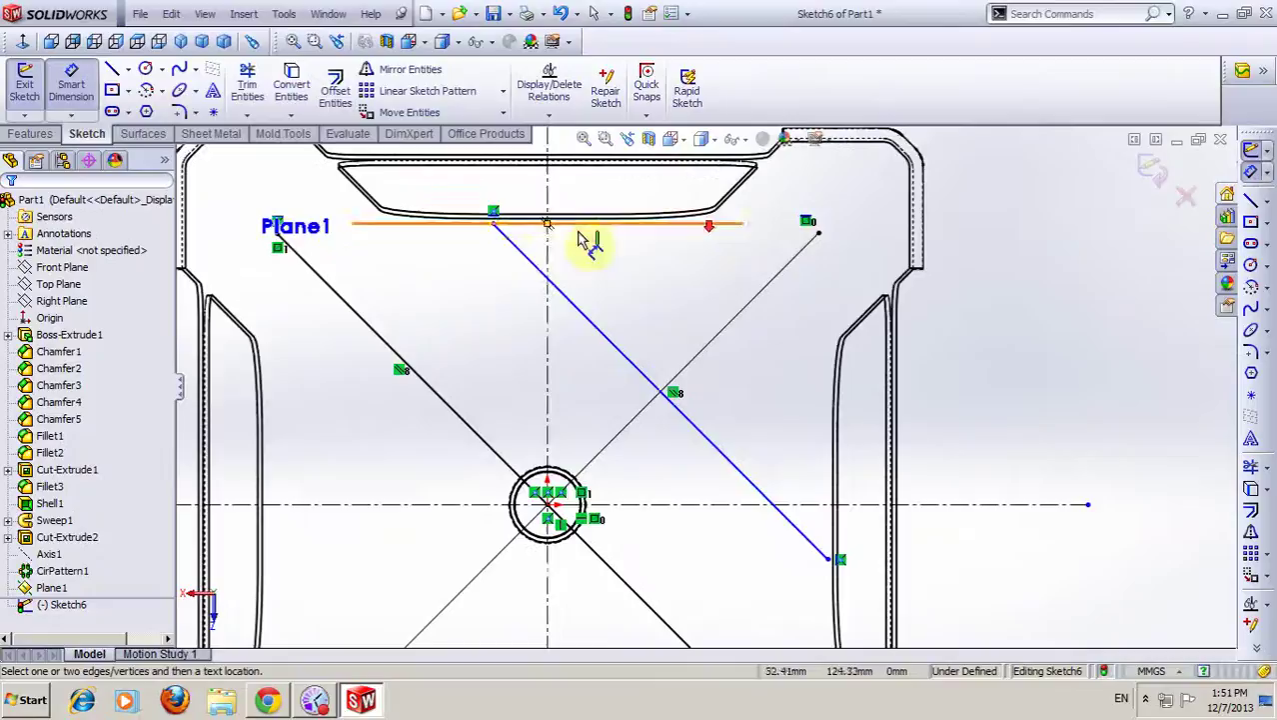
{"action": "left_click", "coordinate": [494, 226]}
{"action": "left_click", "coordinate": [548, 235]}
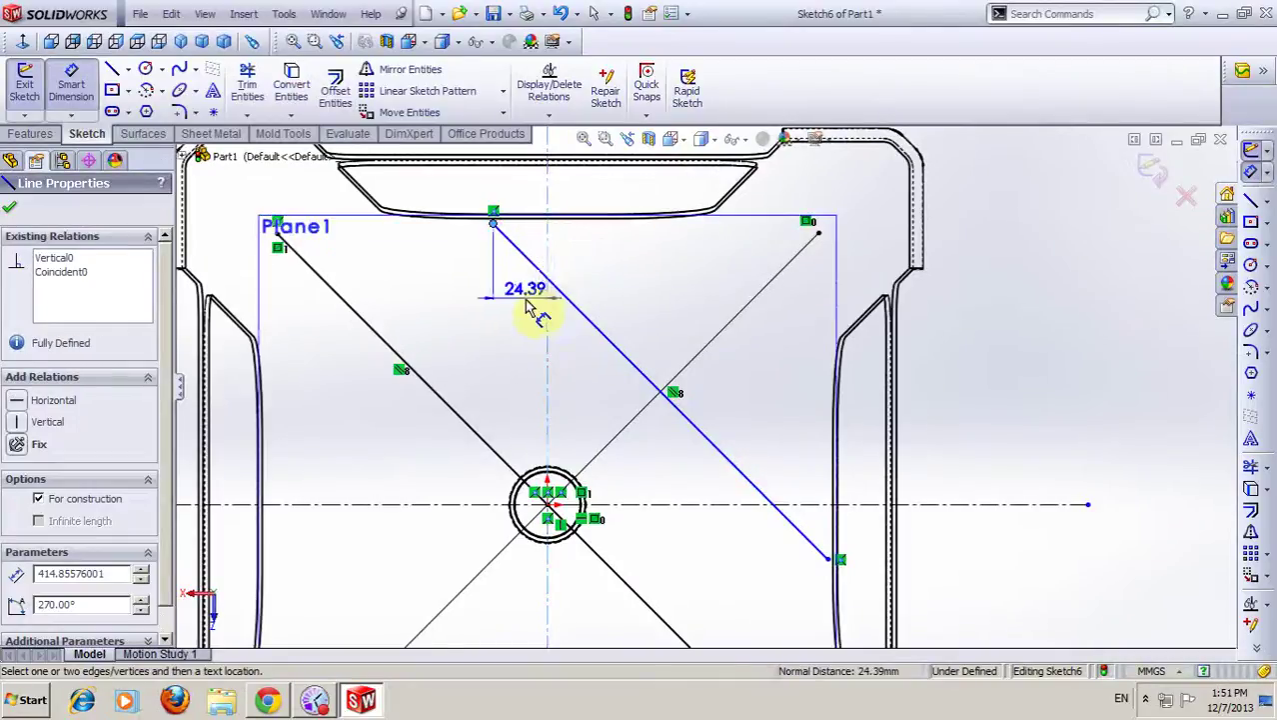
{"action": "left_click", "coordinate": [541, 311]}
{"action": "type", "text": "20"}
{"action": "key", "text": "Return"}
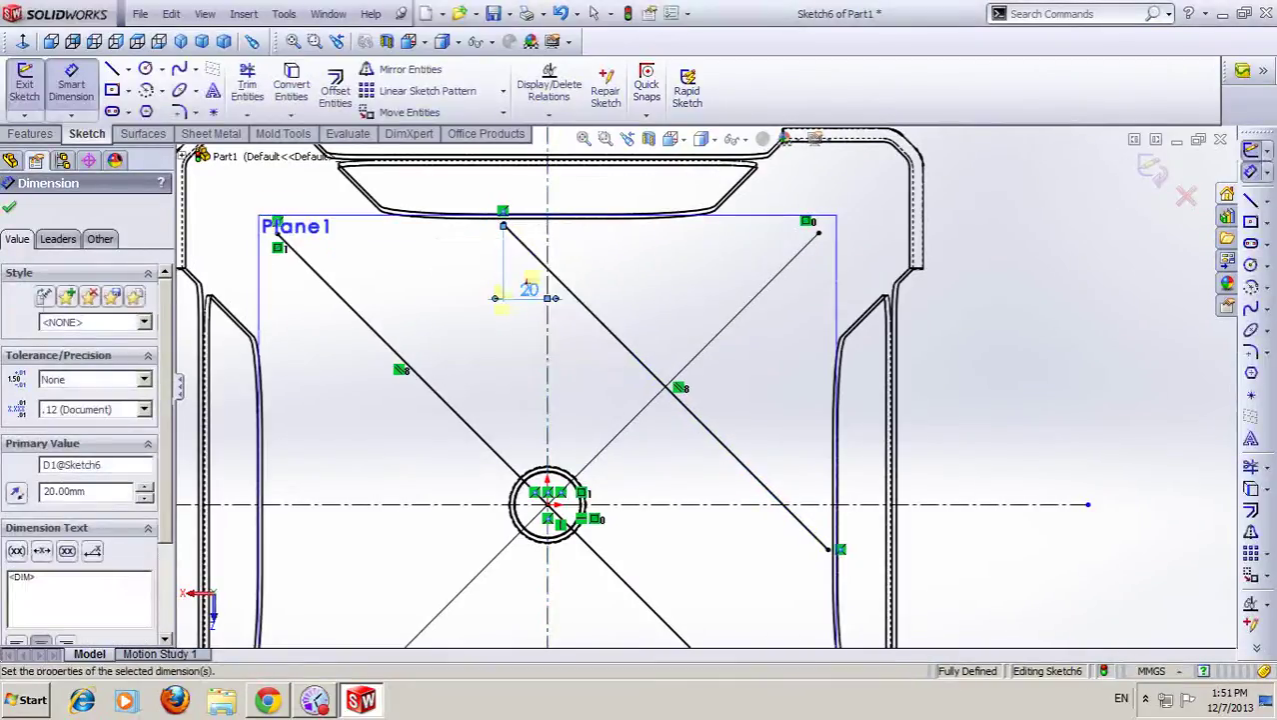
{"action": "scroll", "coordinate": [609, 270], "scroll_direction": "down", "scroll_amount": 1}
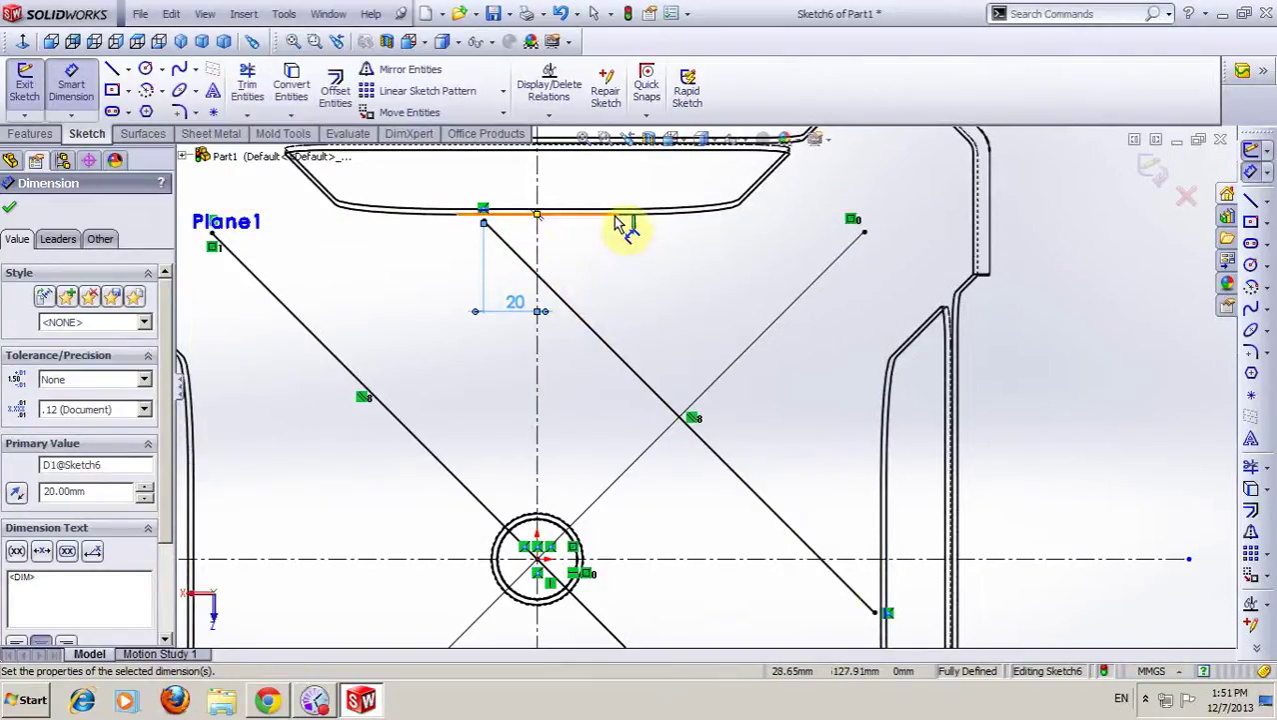
- Discard the redundant over-defining dimension on the diagonal and exit dimensioning
{"action": "left_click", "coordinate": [585, 322]}
{"action": "left_click", "coordinate": [630, 289]}
{"action": "left_click", "coordinate": [772, 396]}
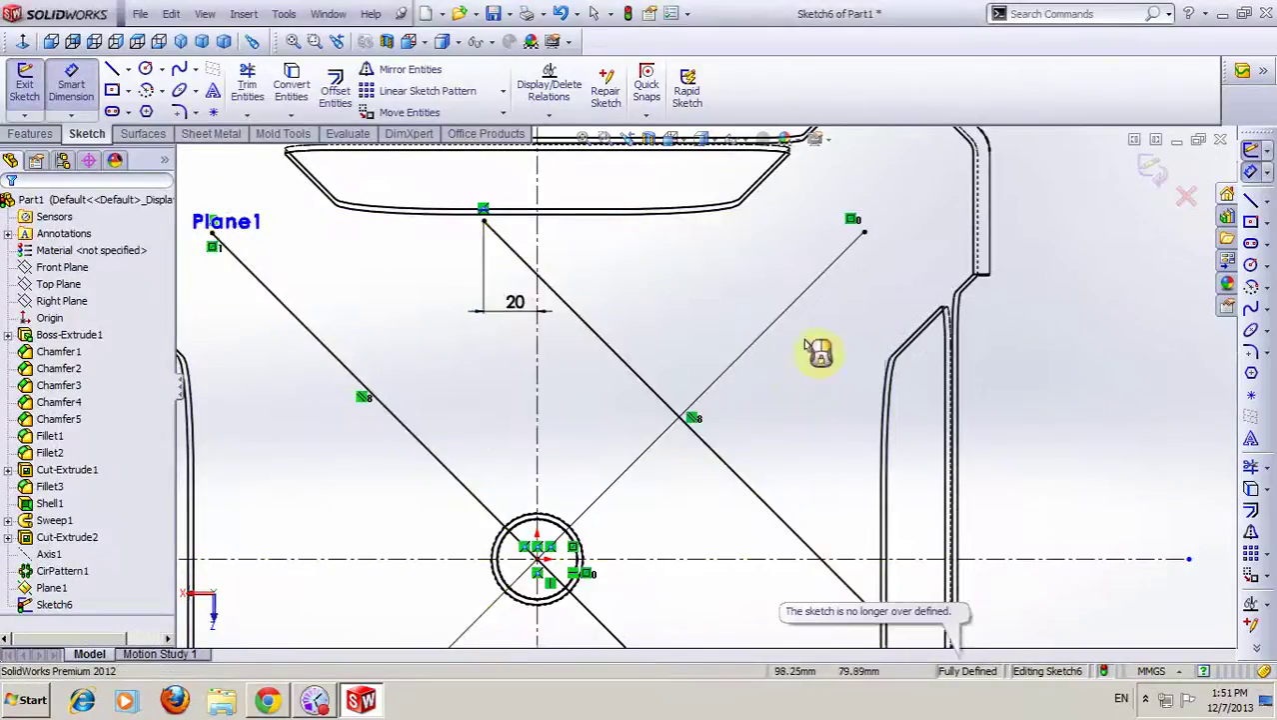
{"action": "key", "text": "z"}
{"action": "scroll", "coordinate": [835, 500], "scroll_direction": "up", "scroll_amount": 2}
{"action": "scroll", "coordinate": [763, 435], "scroll_direction": "up", "scroll_amount": 1}
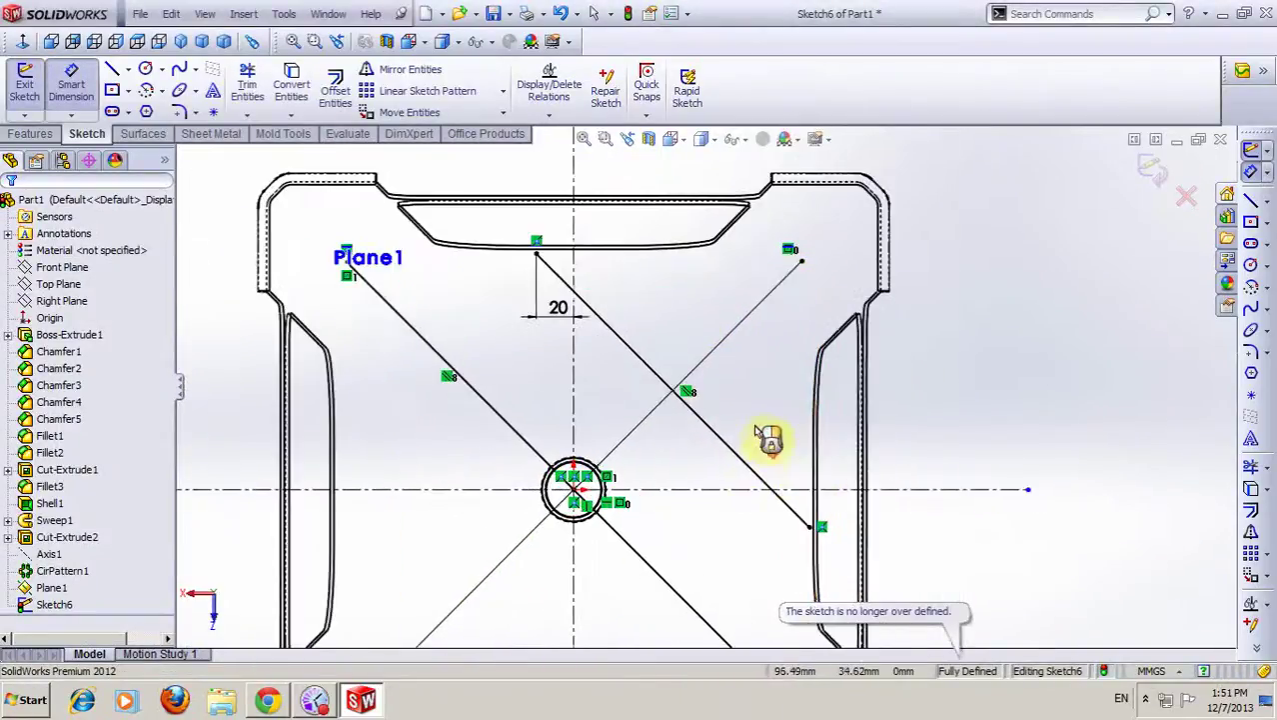
{"action": "scroll", "coordinate": [683, 309], "scroll_direction": "up", "scroll_amount": 1}
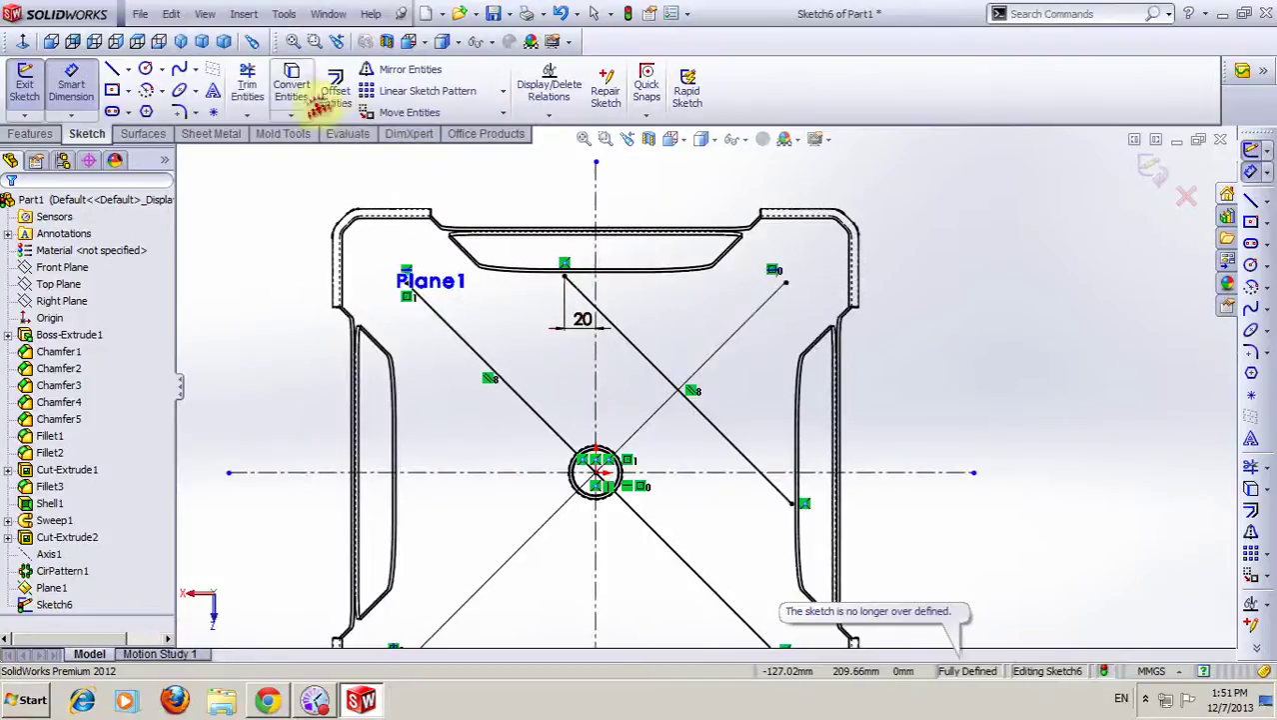
- Mirror the offset diagonal line across the horizontal centreline
{"action": "left_click", "coordinate": [372, 72]}
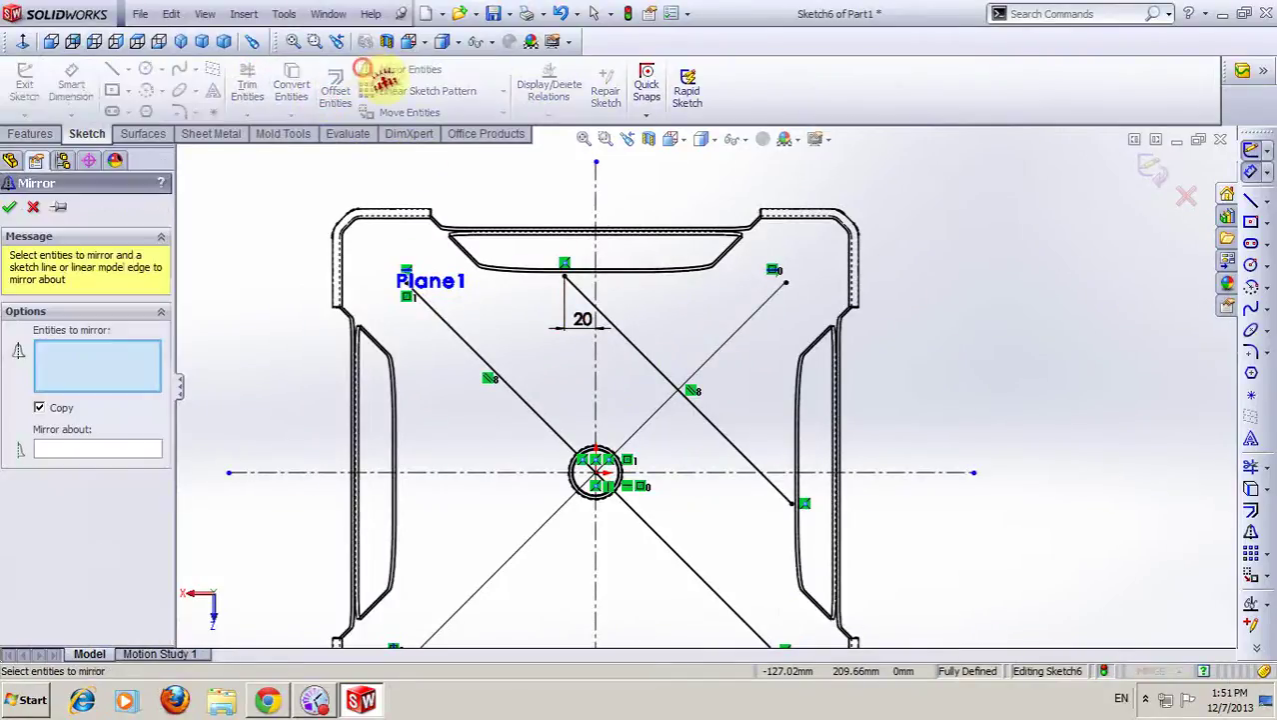
{"action": "left_click", "coordinate": [634, 352]}
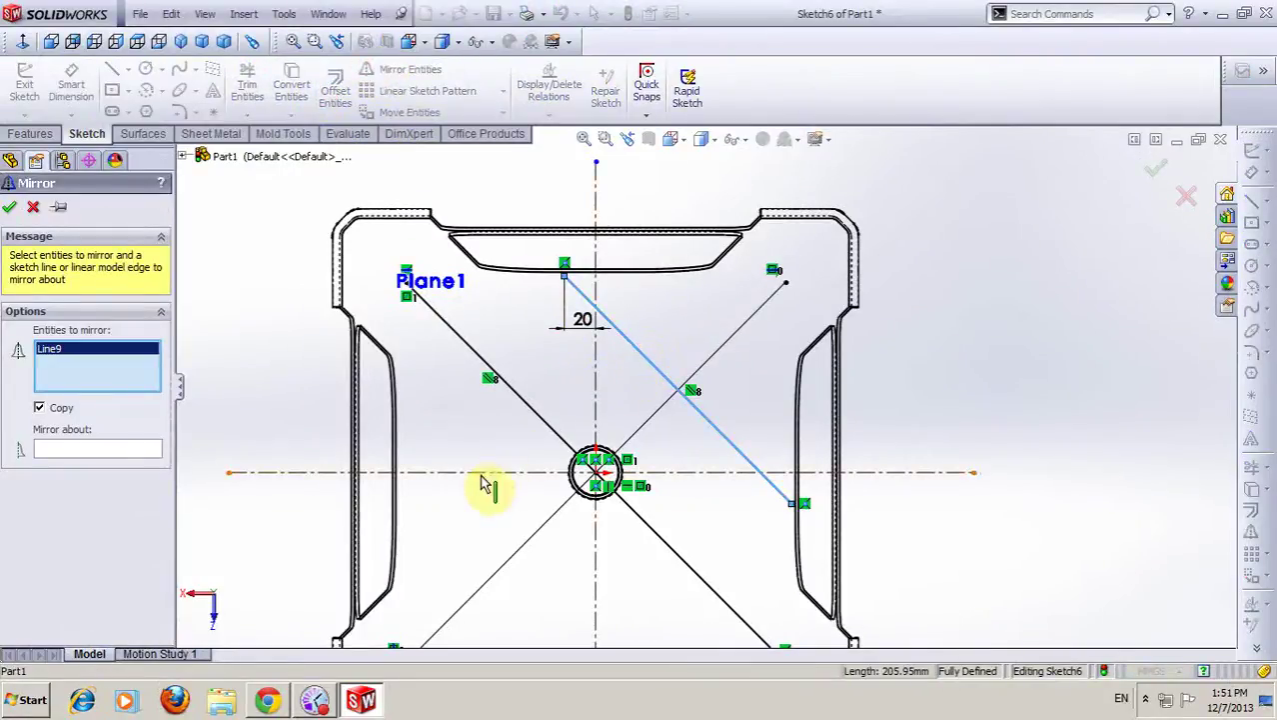
{"action": "left_click", "coordinate": [130, 449]}
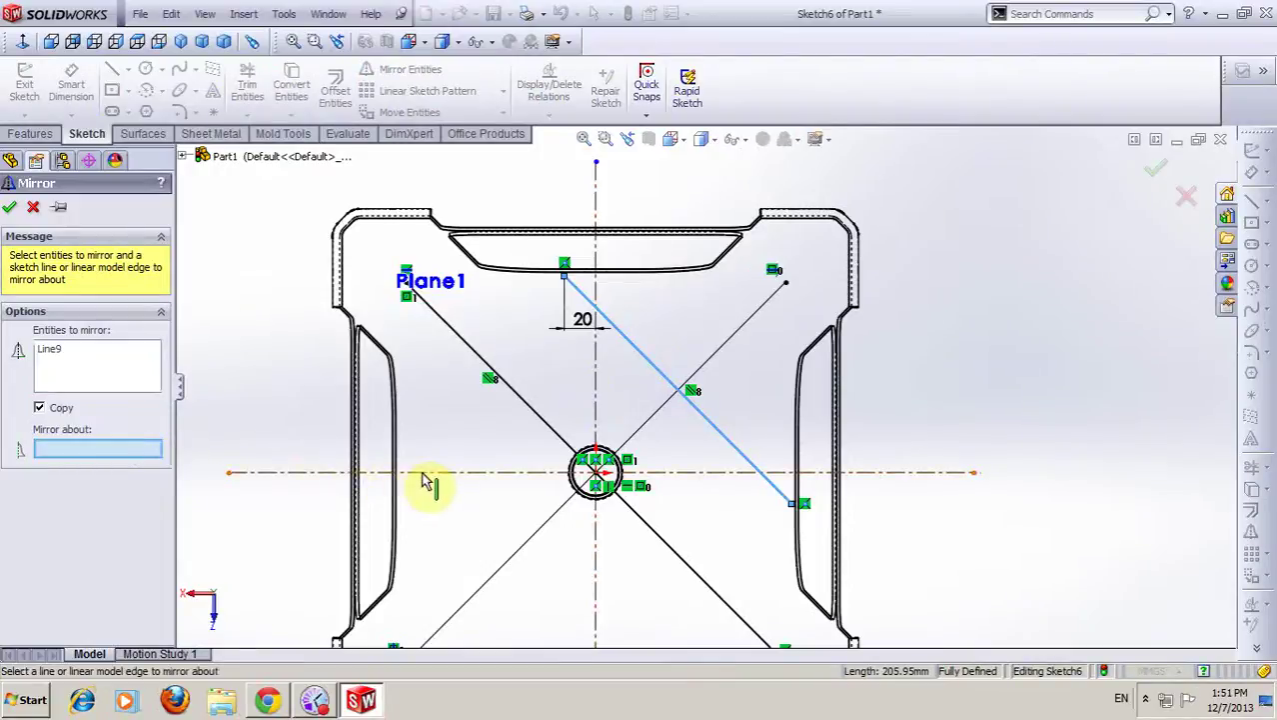
{"action": "left_click", "coordinate": [424, 482]}
{"action": "left_click", "coordinate": [22, 210]}
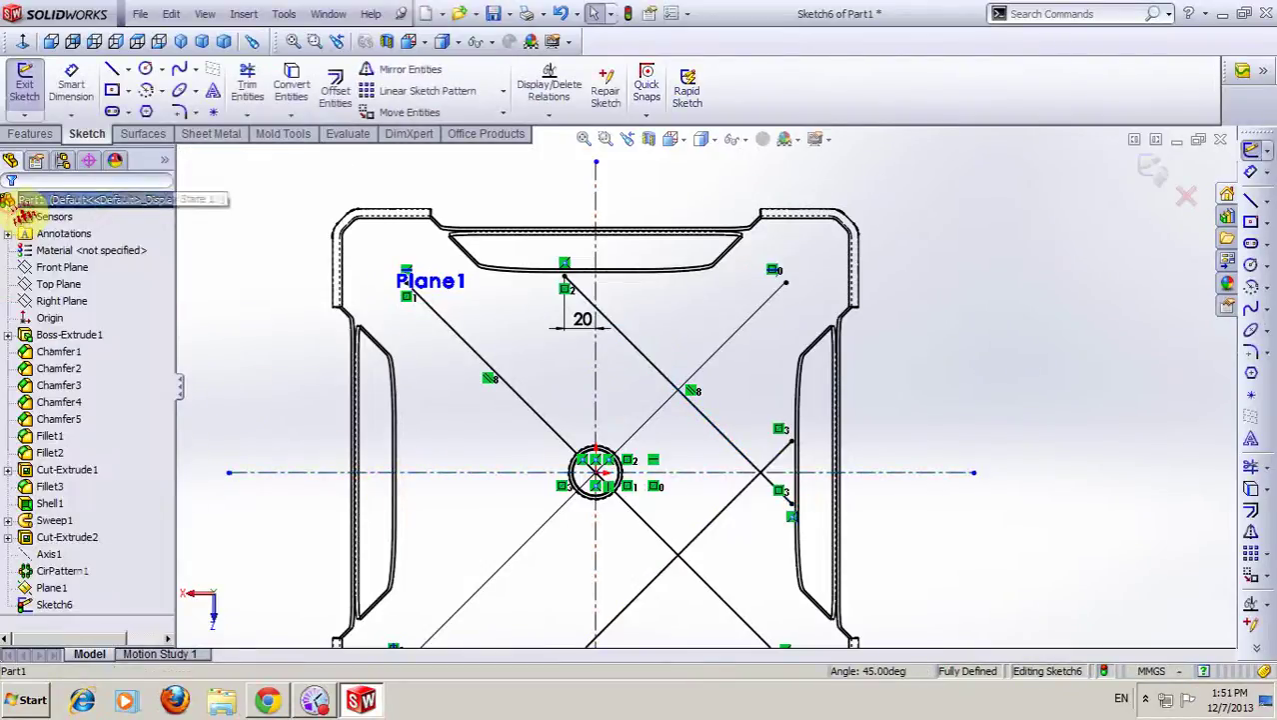
{"action": "scroll", "coordinate": [635, 307], "scroll_direction": "up", "scroll_amount": 3}
{"action": "scroll", "coordinate": [634, 307], "scroll_direction": "down", "scroll_amount": 3}
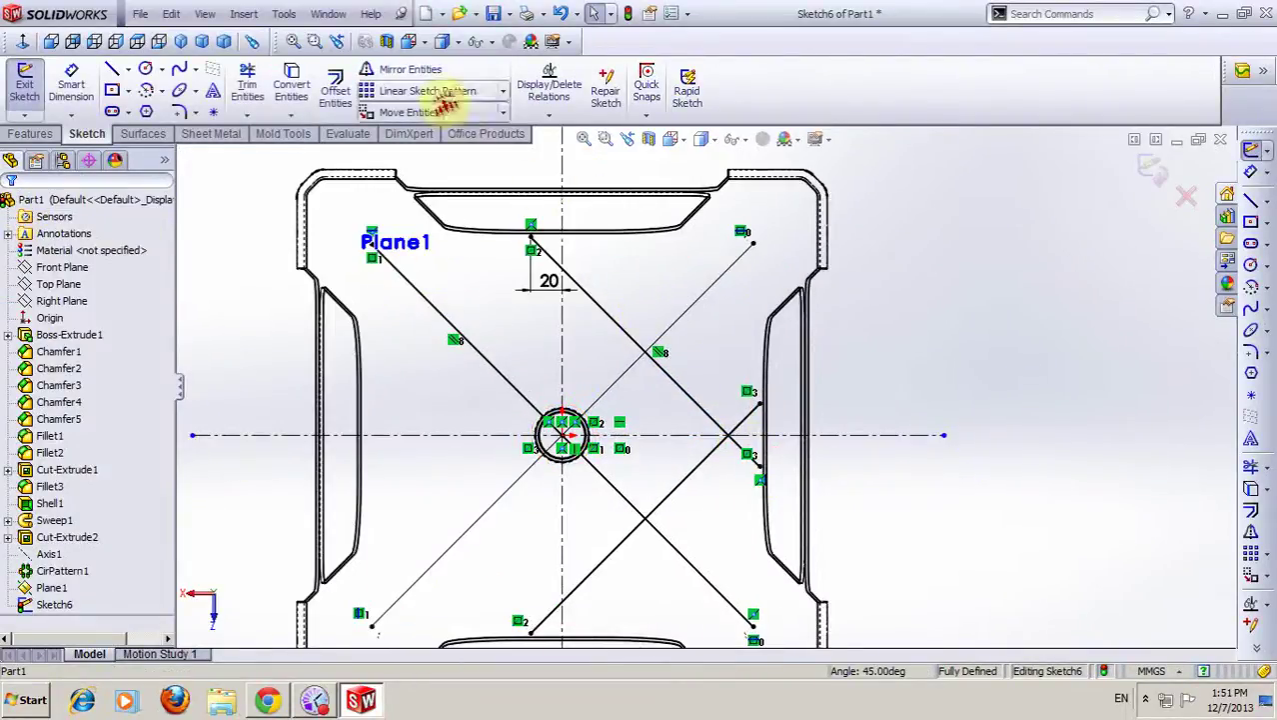
- Mirror both offset diagonals across the vertical centreline to complete the diamond
{"action": "left_click", "coordinate": [400, 69]}
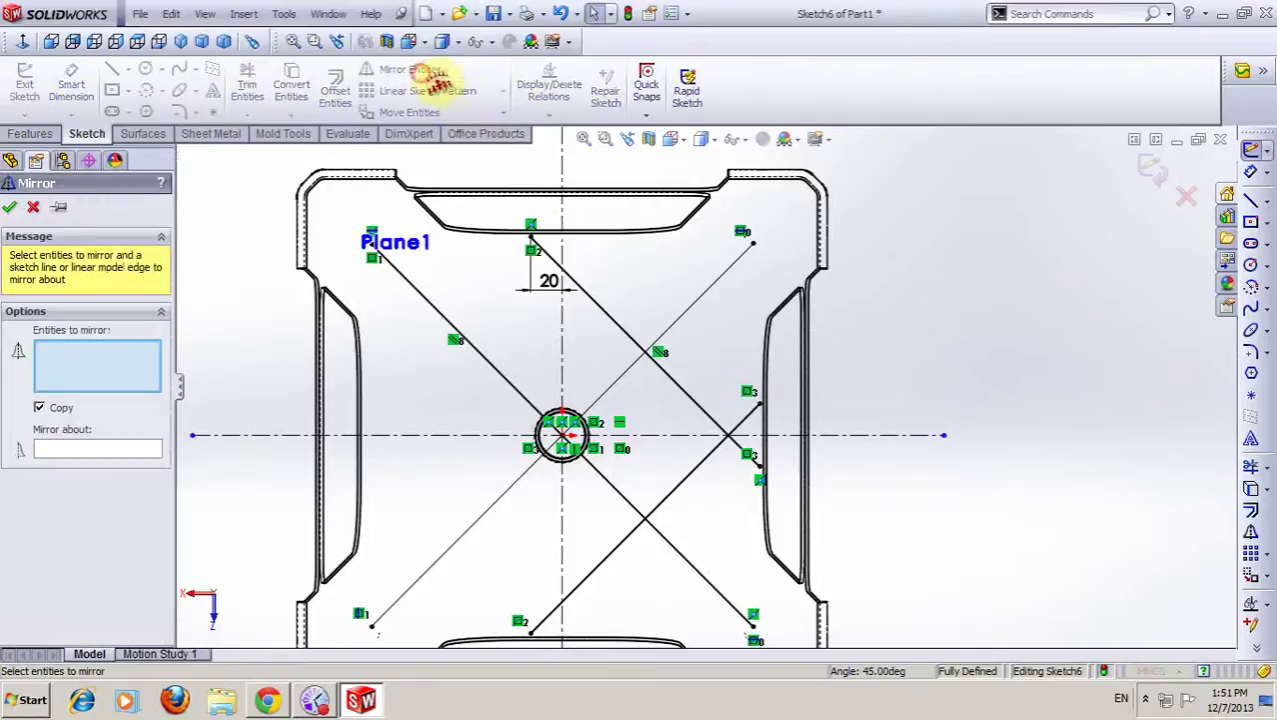
{"action": "left_click", "coordinate": [603, 318]}
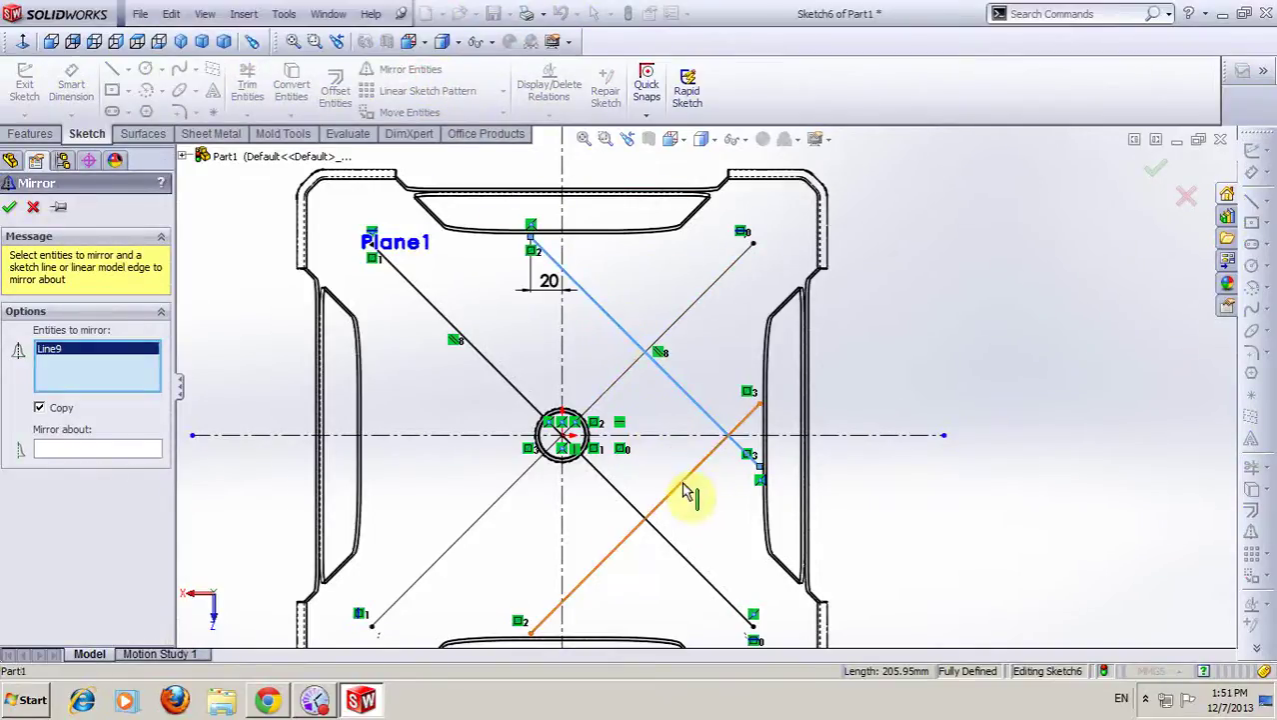
{"action": "left_click", "coordinate": [686, 492]}
{"action": "left_click", "coordinate": [125, 452]}
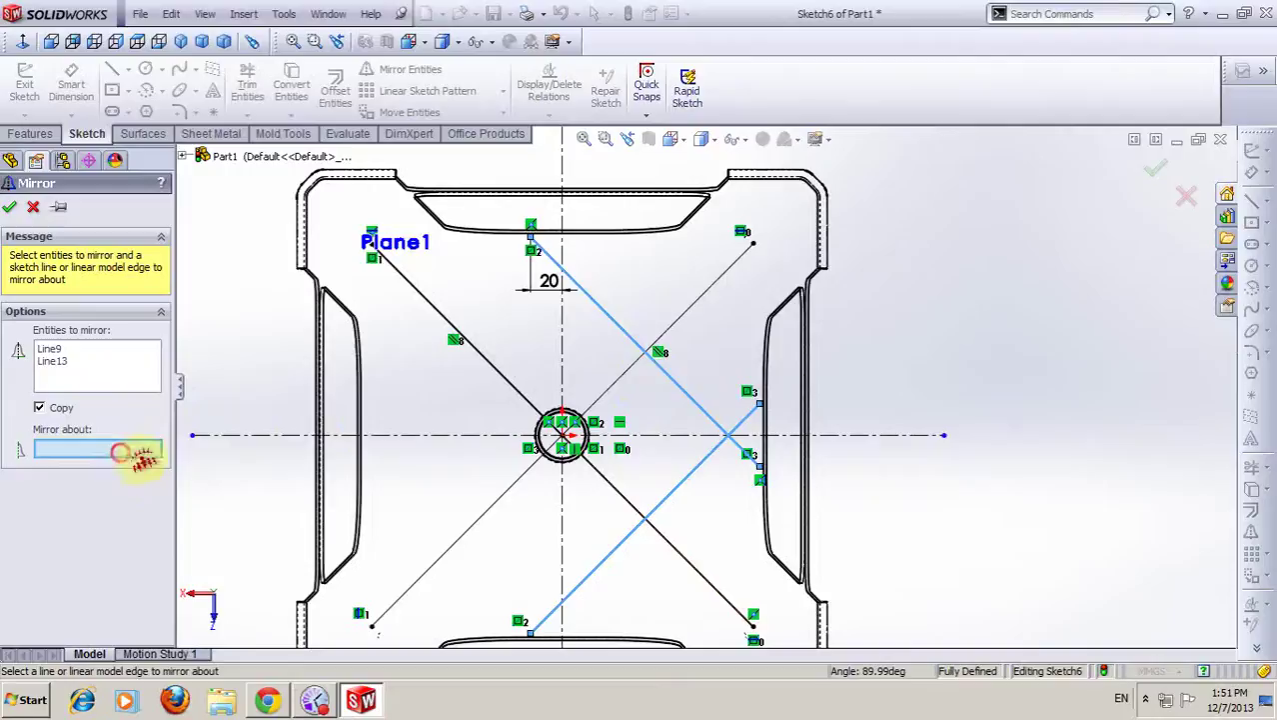
{"action": "left_click", "coordinate": [561, 354]}
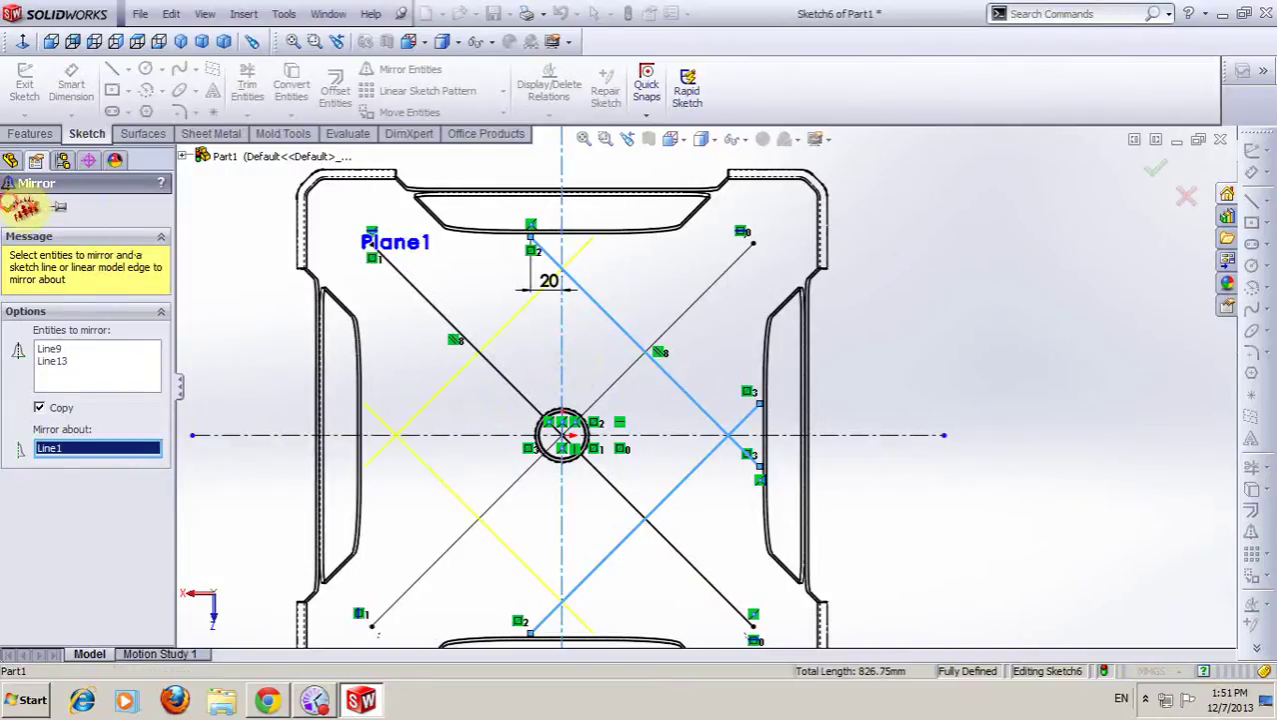
{"action": "left_click", "coordinate": [22, 205]}
{"action": "scroll", "coordinate": [613, 336], "scroll_direction": "up", "scroll_amount": 2}
- Convert the central hole's 30 mm circular edge into a circle in Sketch6
{"action": "scroll", "coordinate": [619, 424], "scroll_direction": "down", "scroll_amount": 1}
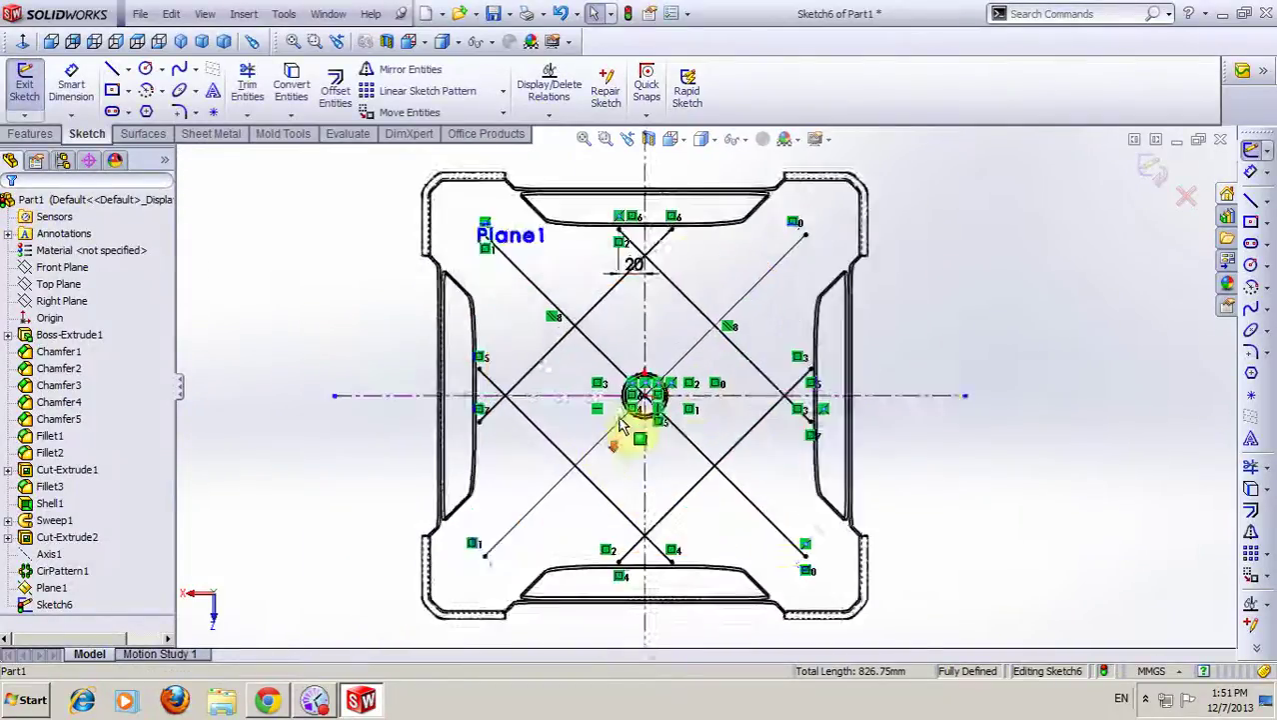
{"action": "scroll", "coordinate": [619, 425], "scroll_direction": "down", "scroll_amount": 1}
{"action": "scroll", "coordinate": [726, 385], "scroll_direction": "down", "scroll_amount": 1}
{"action": "scroll", "coordinate": [713, 379], "scroll_direction": "down", "scroll_amount": 1}
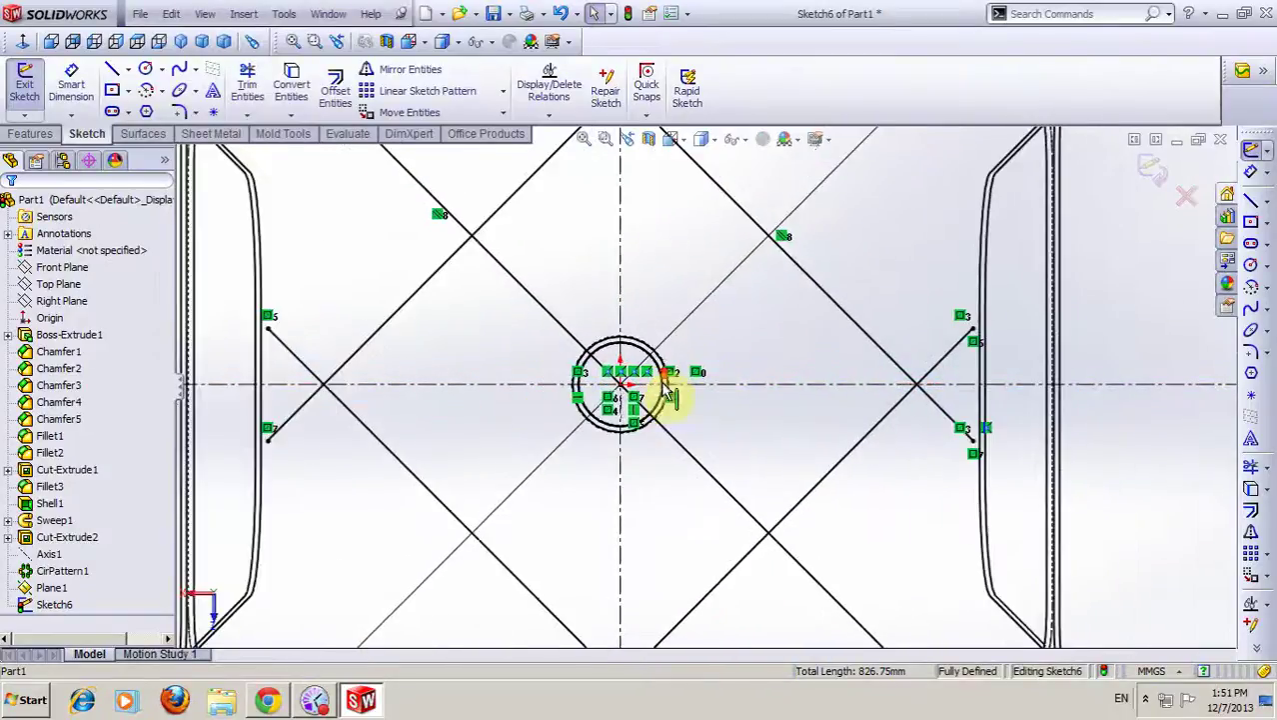
{"action": "scroll", "coordinate": [699, 385], "scroll_direction": "up", "scroll_amount": 2}
{"action": "scroll", "coordinate": [777, 390], "scroll_direction": "down", "scroll_amount": 1}
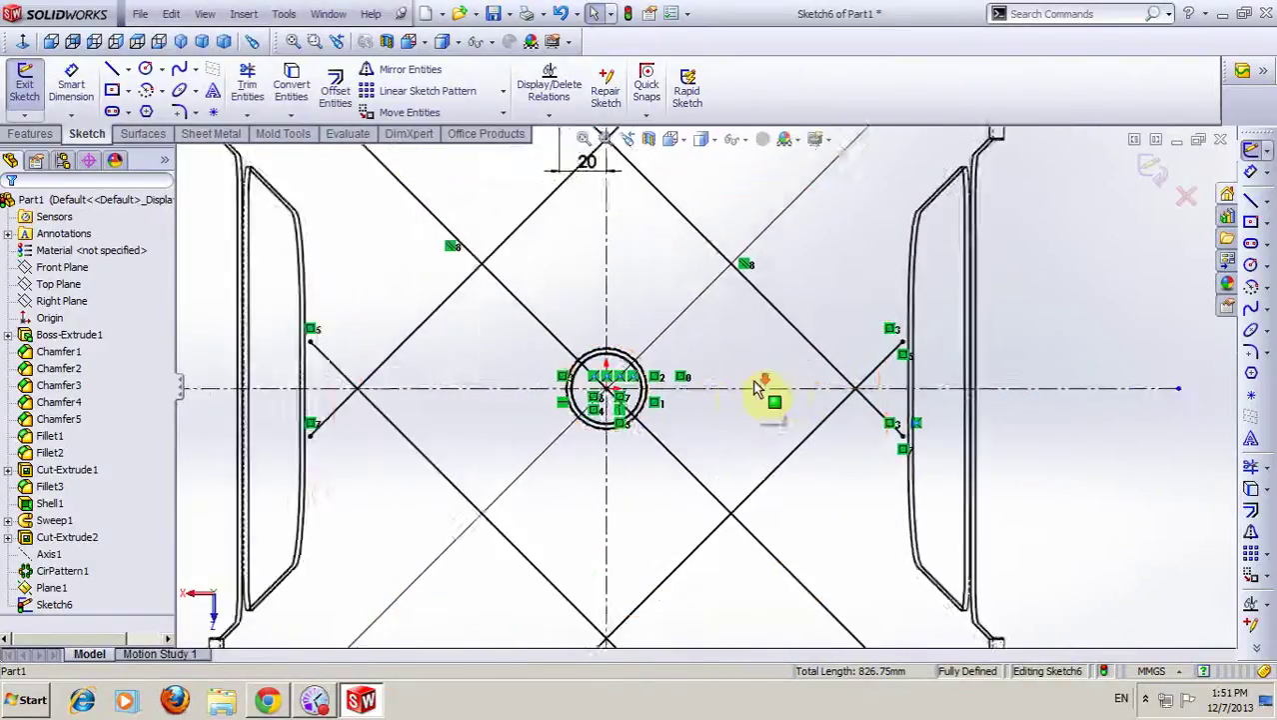
{"action": "scroll", "coordinate": [765, 391], "scroll_direction": "down", "scroll_amount": 1}
{"action": "scroll", "coordinate": [735, 390], "scroll_direction": "down", "scroll_amount": 1}
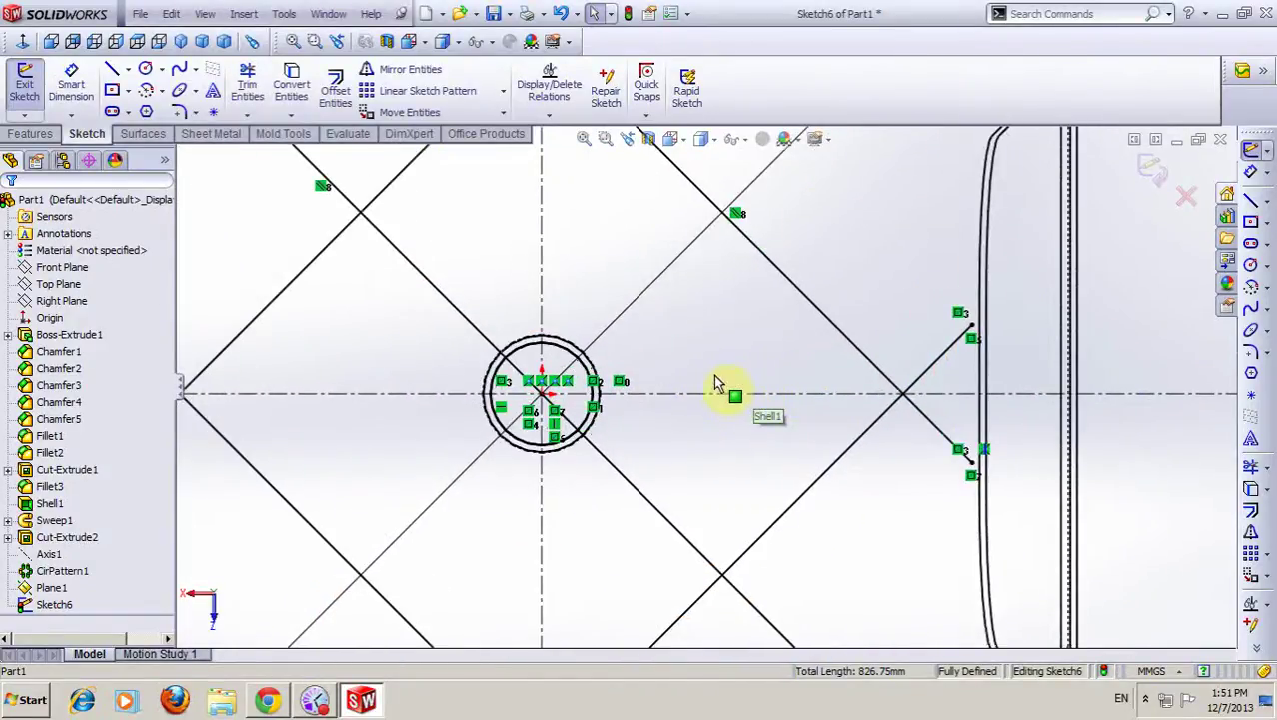
{"action": "left_click", "coordinate": [339, 100]}
{"action": "left_click", "coordinate": [312, 90]}
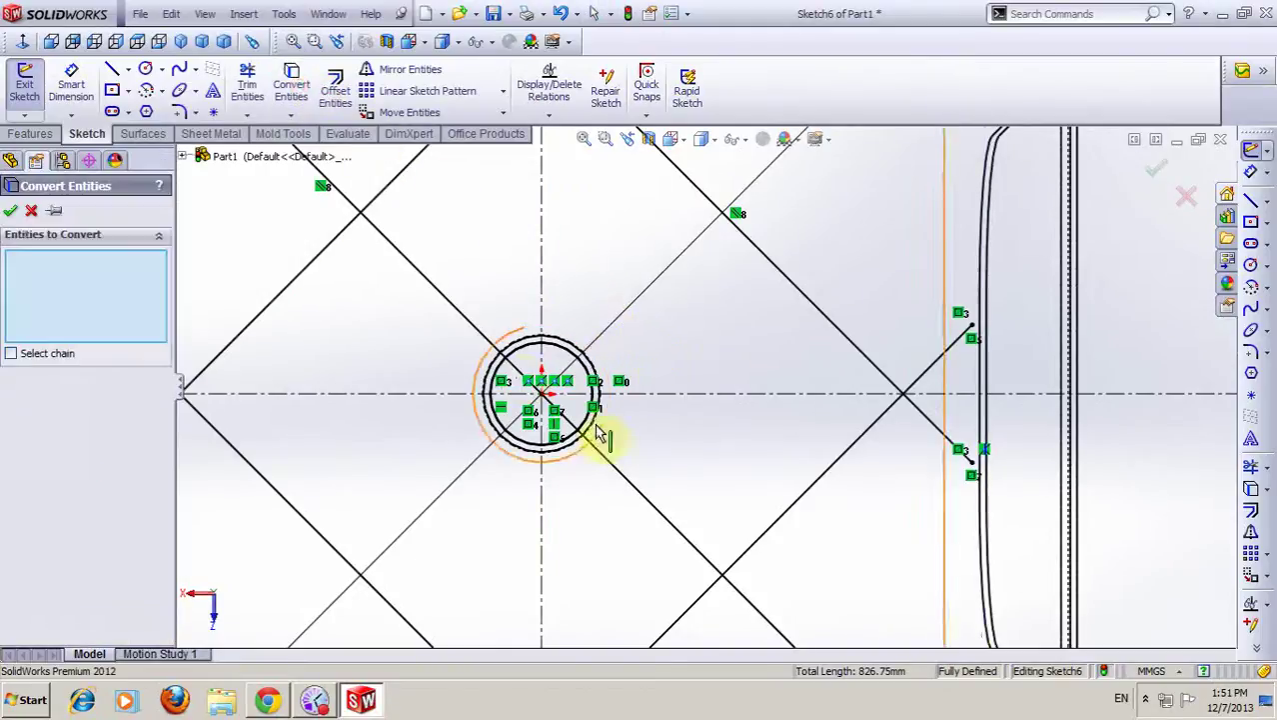
{"action": "scroll", "coordinate": [567, 377], "scroll_direction": "down", "scroll_amount": 2}
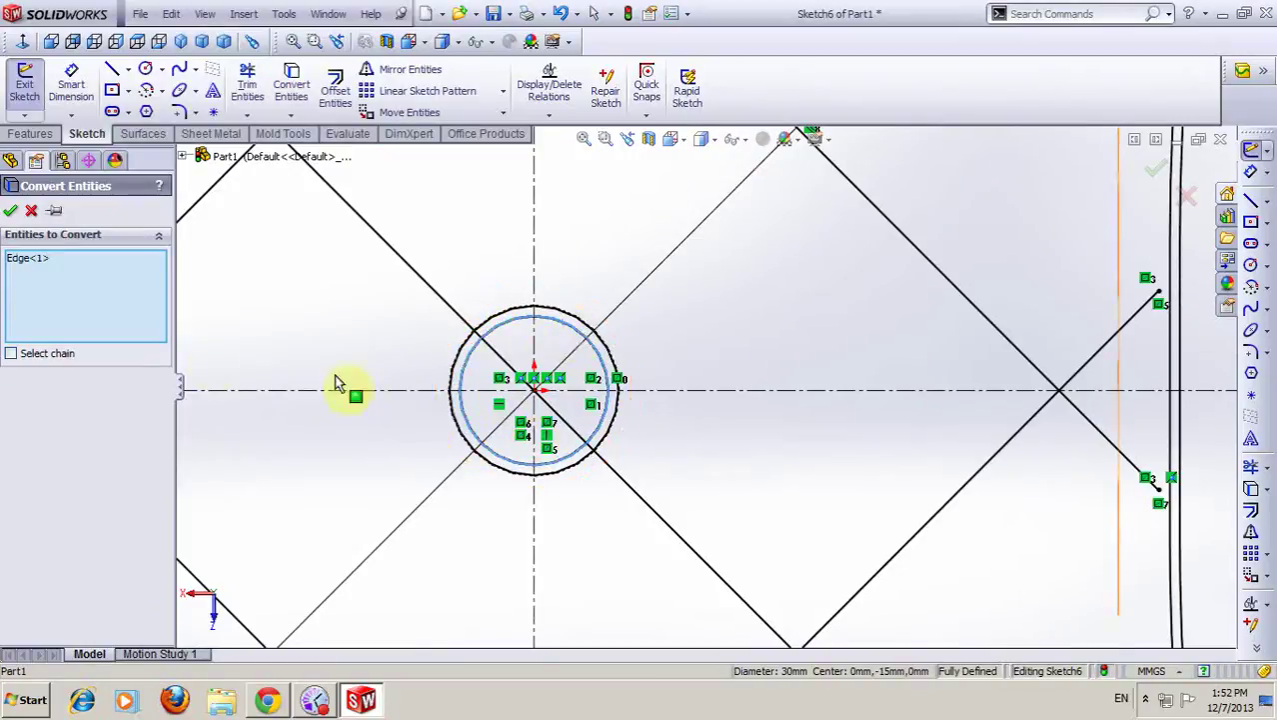
{"action": "left_click", "coordinate": [18, 218]}
{"action": "scroll", "coordinate": [499, 371], "scroll_direction": "up", "scroll_amount": 3}
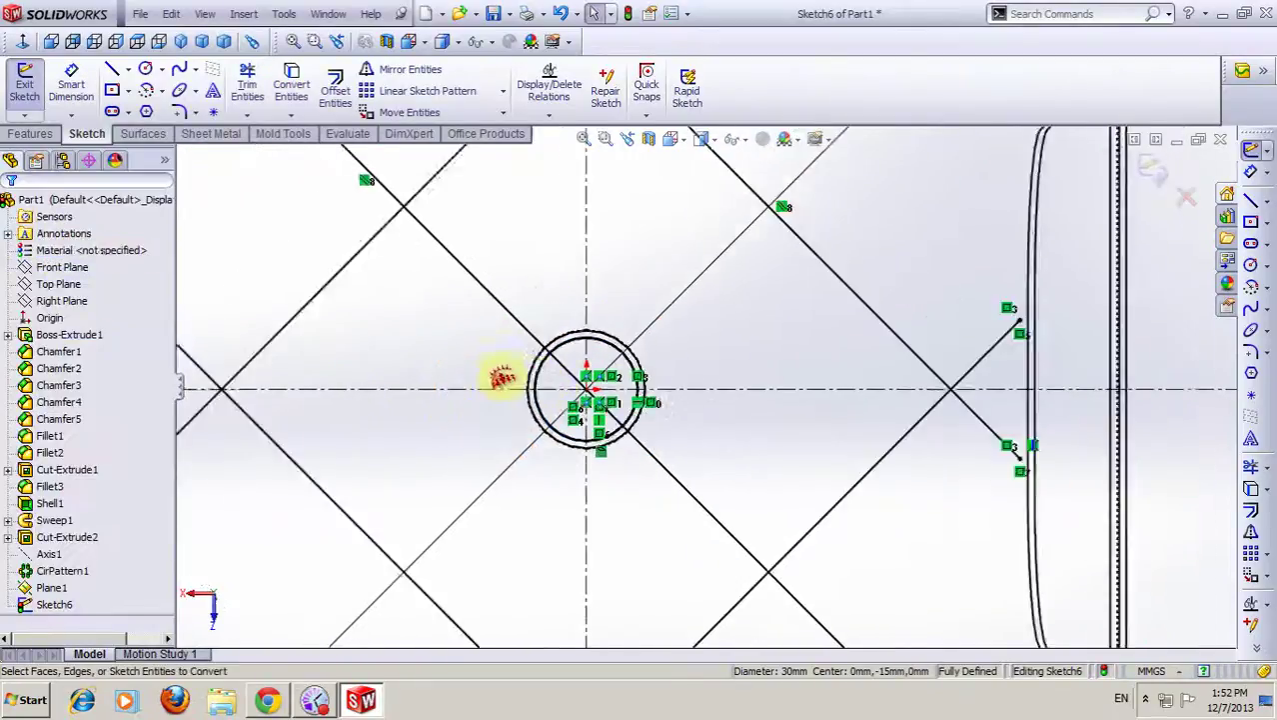
- Trim the four diagonal segments inside the hole circle so the lines stop at its edge
{"action": "left_click", "coordinate": [247, 83]}
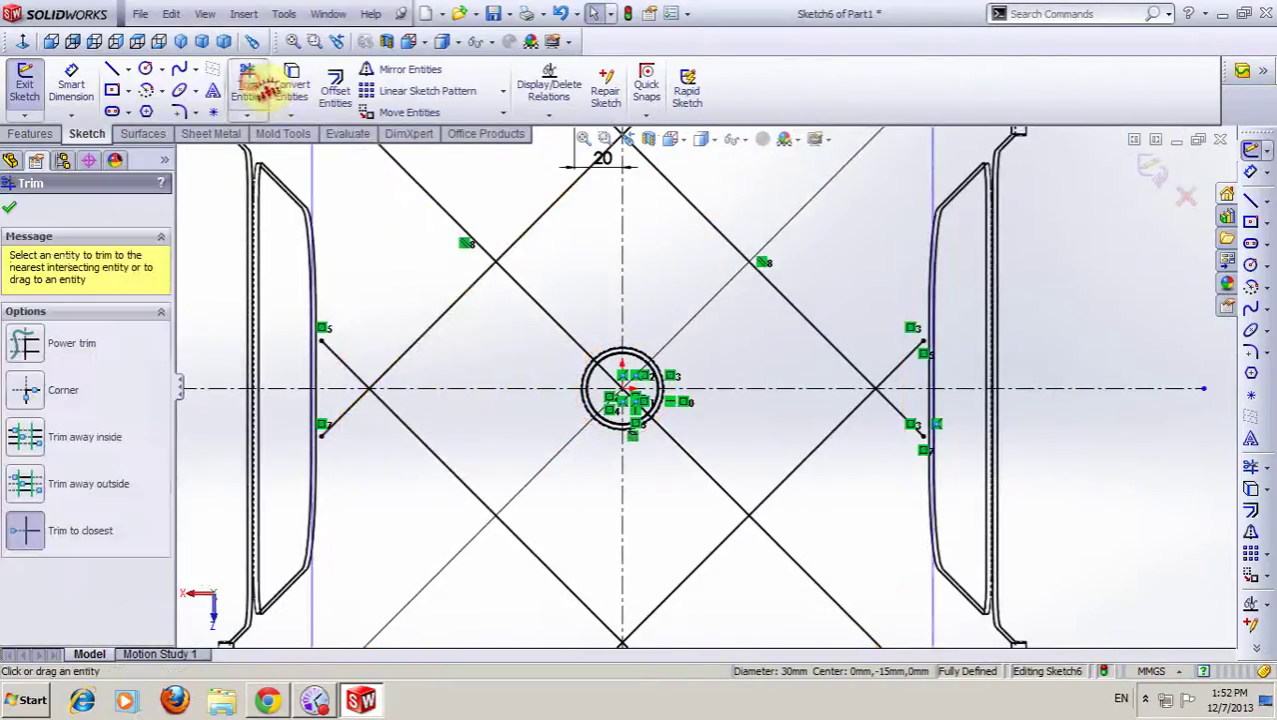
{"action": "scroll", "coordinate": [712, 444], "scroll_direction": "down", "scroll_amount": 2}
{"action": "left_click", "coordinate": [563, 362]}
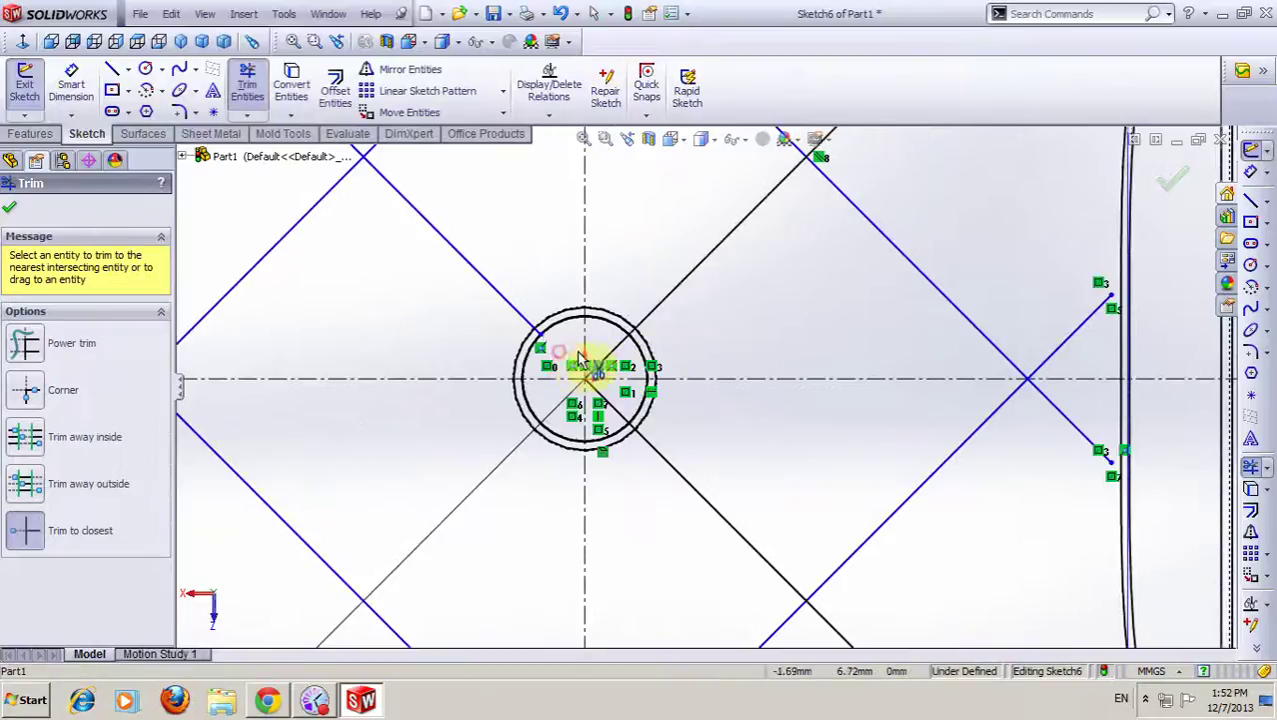
{"action": "left_click", "coordinate": [617, 352]}
{"action": "left_click", "coordinate": [588, 400]}
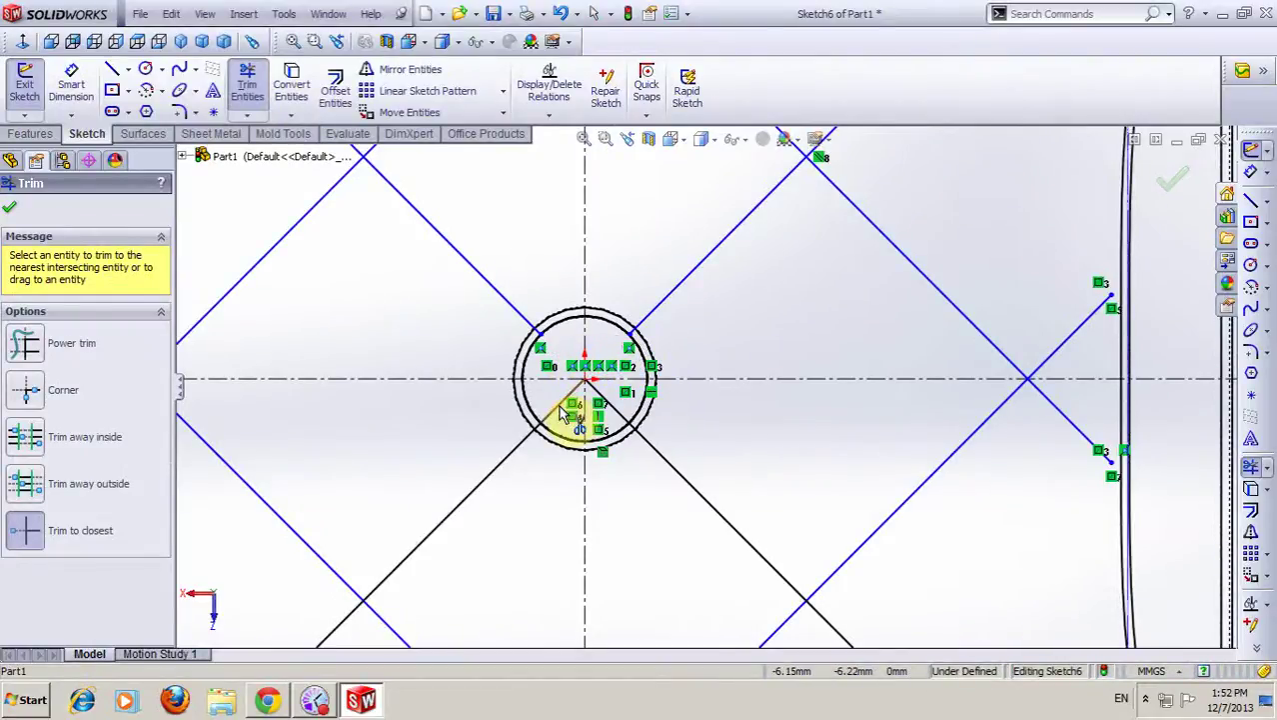
{"action": "left_click", "coordinate": [617, 428]}
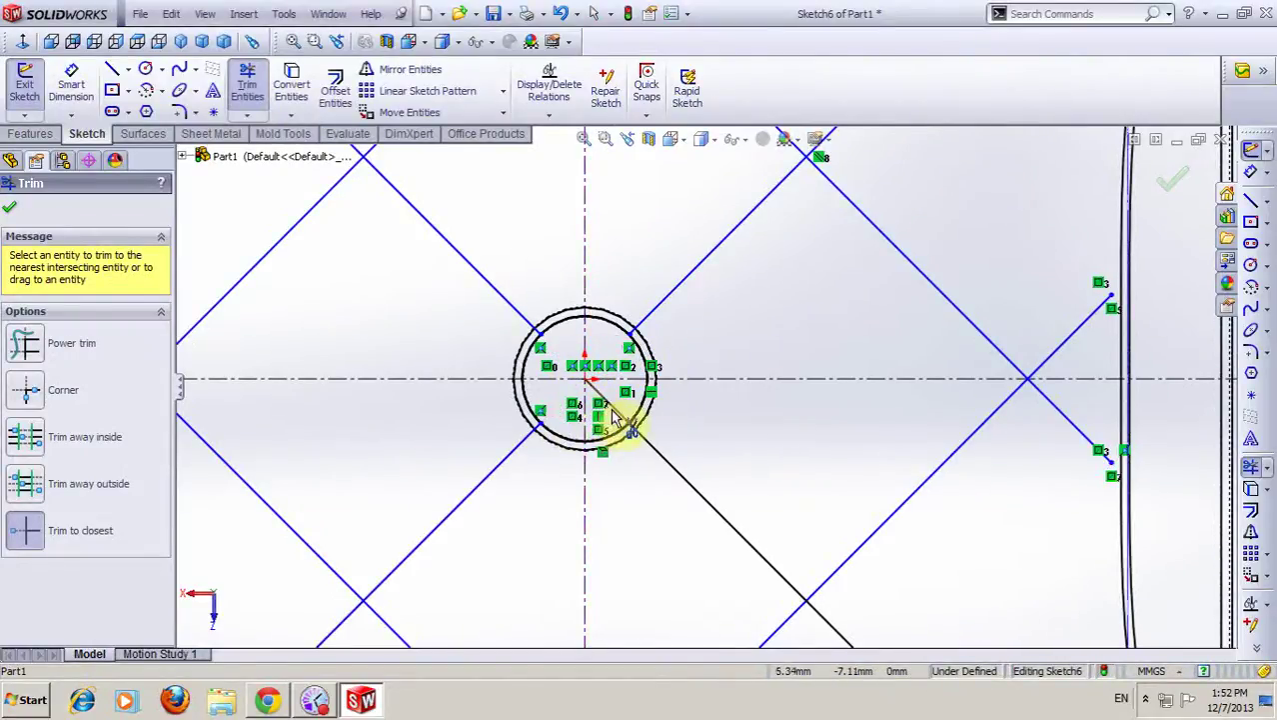
{"action": "left_click", "coordinate": [12, 208]}
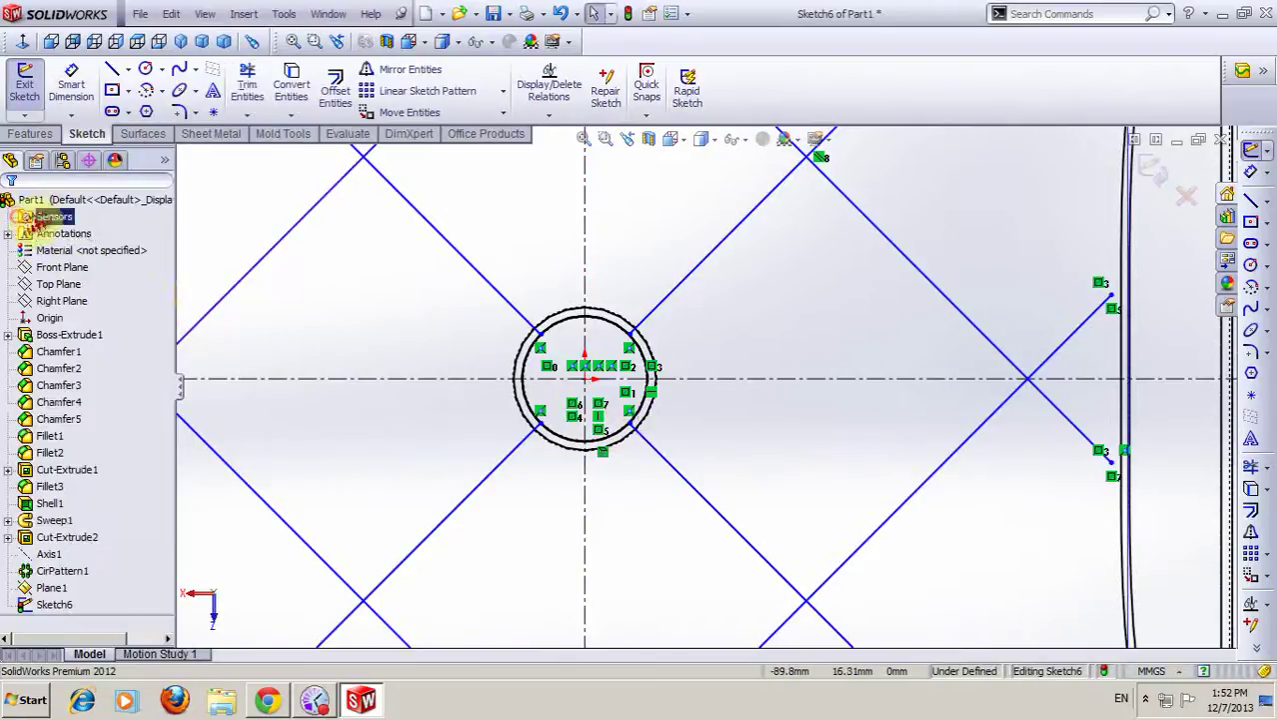
- Select the hole circle in Sketch6, then deselect it
{"action": "scroll", "coordinate": [550, 330], "scroll_direction": "down", "scroll_amount": 2}
{"action": "left_click", "coordinate": [548, 331]}
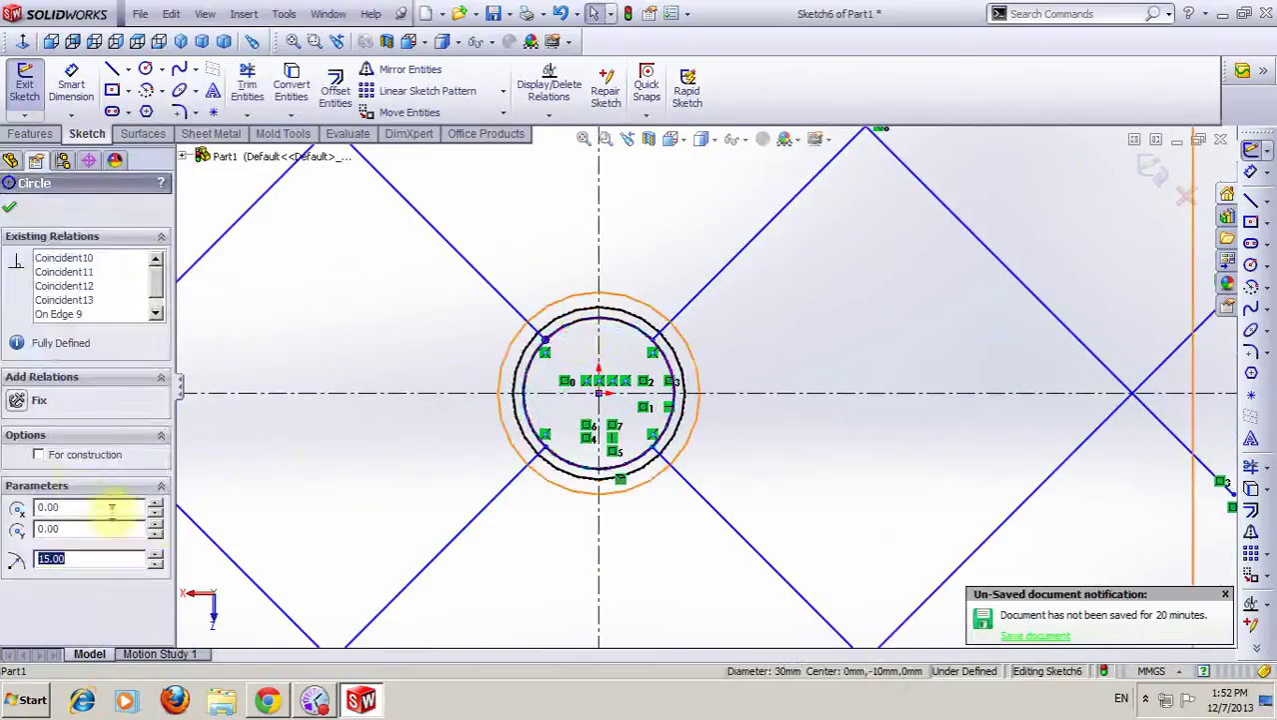
{"action": "left_click", "coordinate": [285, 328]}
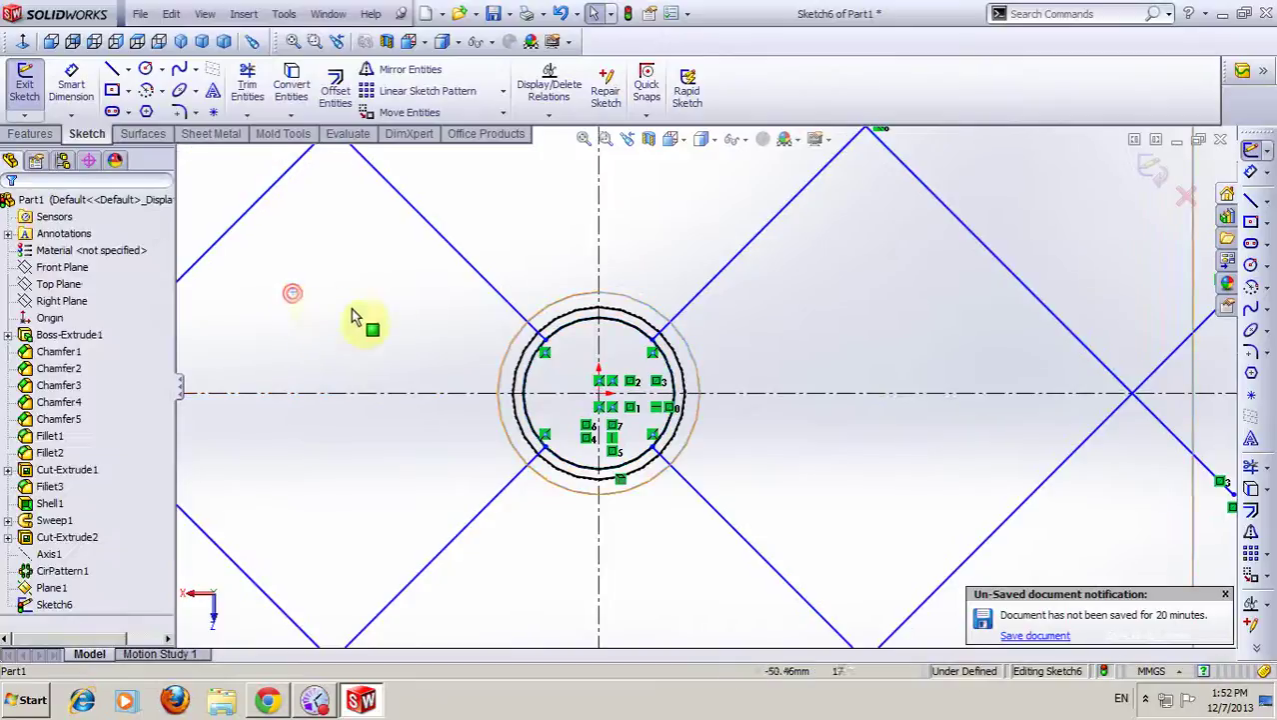
{"action": "scroll", "coordinate": [380, 328], "scroll_direction": "up", "scroll_amount": 2}
{"action": "scroll", "coordinate": [543, 298], "scroll_direction": "up", "scroll_amount": 2}
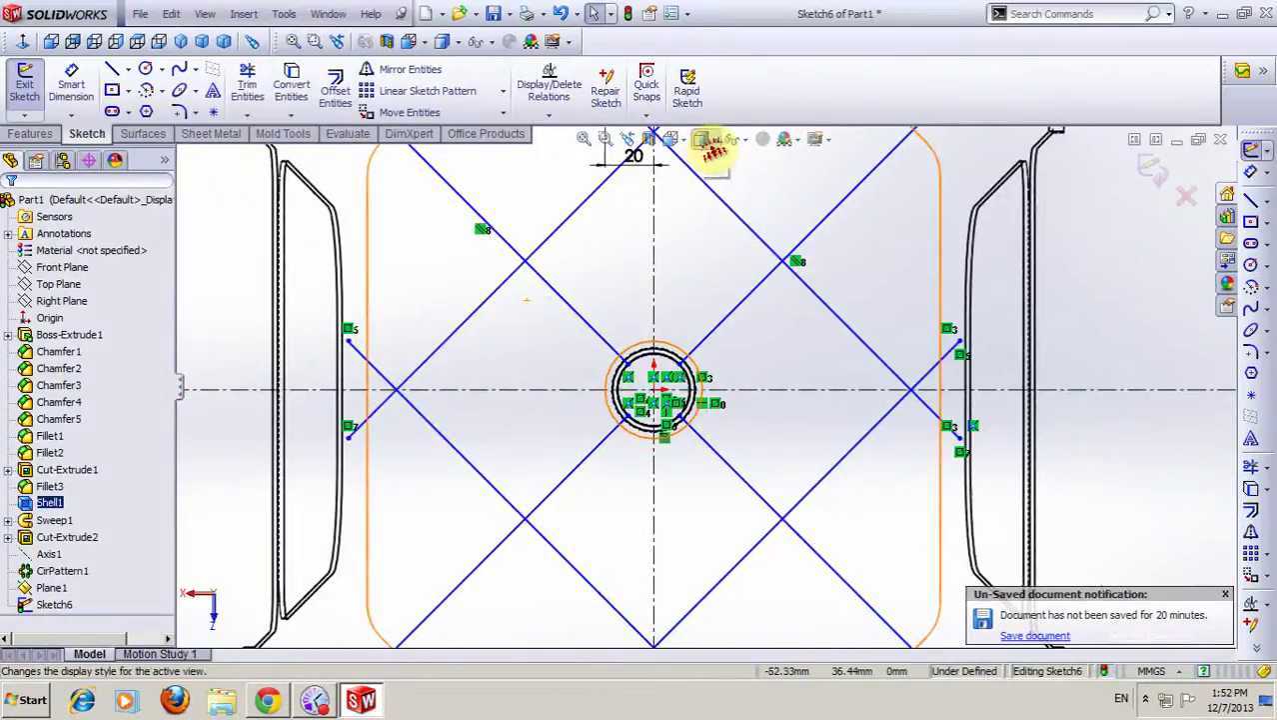
- Display the stool shaded and inspect the diagonal lattice sketch from an angle
{"action": "left_click", "coordinate": [721, 155]}
{"action": "left_click", "coordinate": [708, 223]}
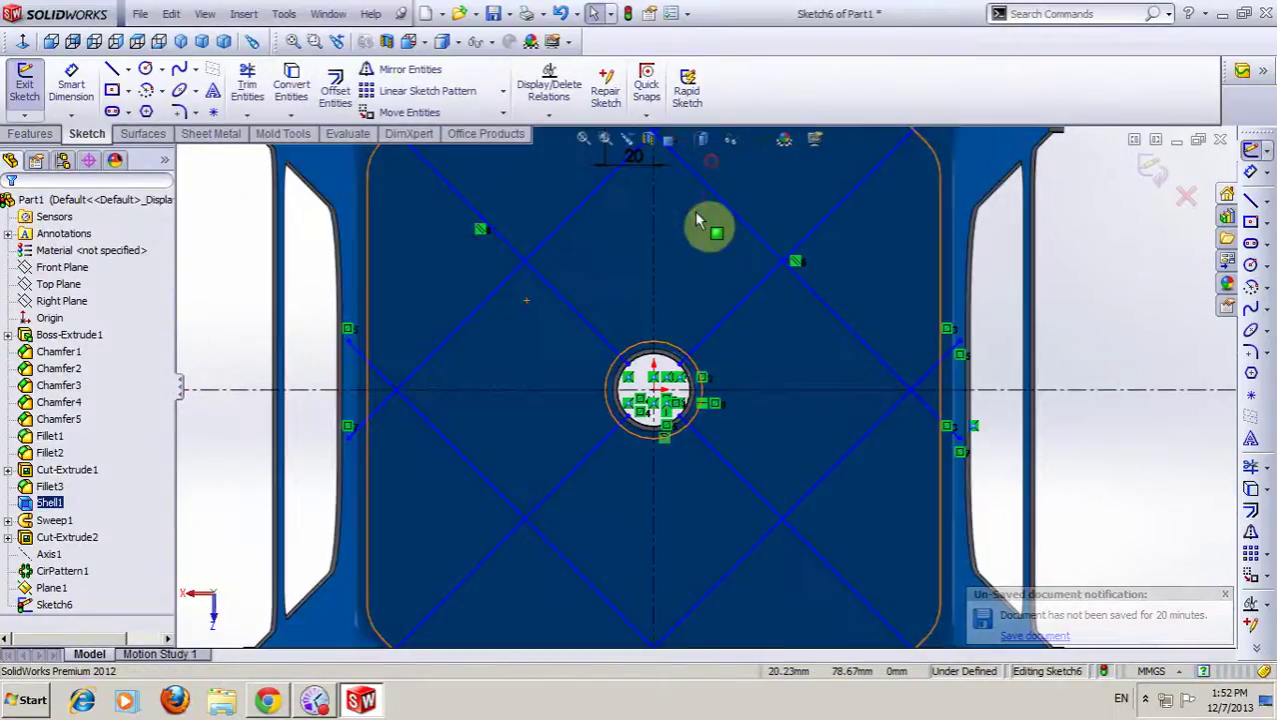
{"action": "scroll", "coordinate": [690, 260], "scroll_direction": "up", "scroll_amount": 2}
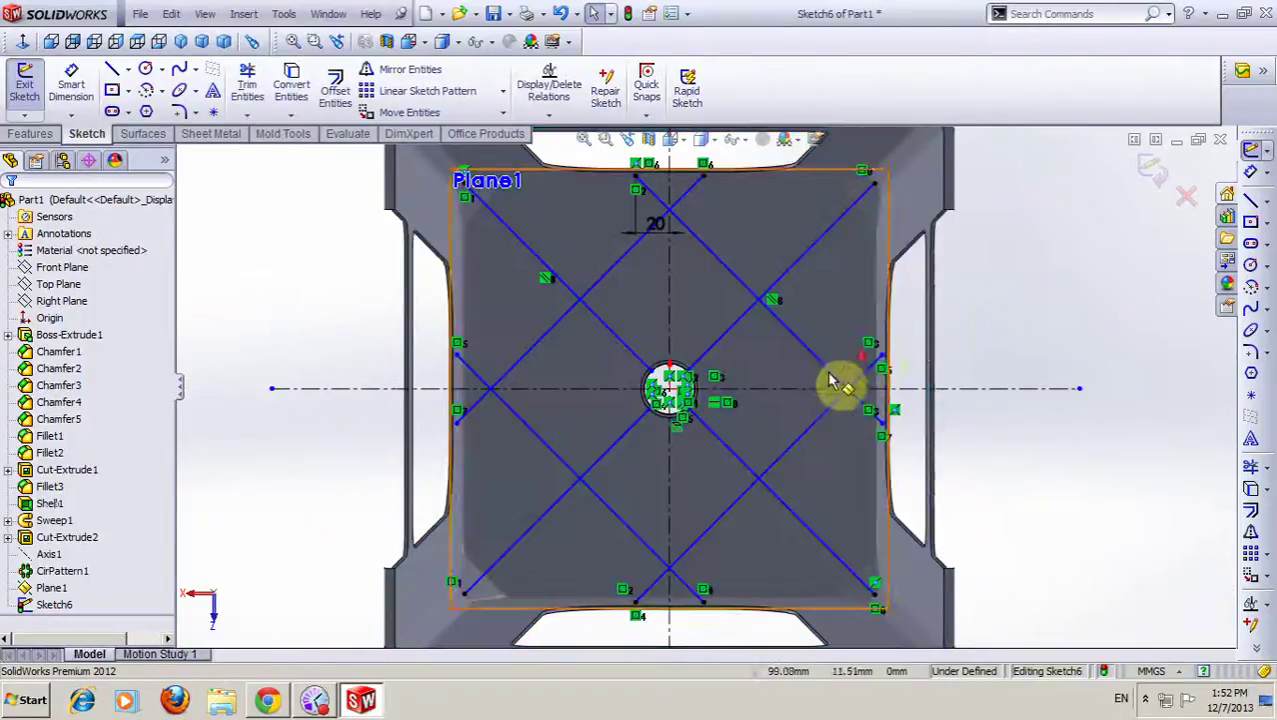
{"action": "scroll", "coordinate": [639, 415], "scroll_direction": "down", "scroll_amount": 2}
{"action": "scroll", "coordinate": [630, 400], "scroll_direction": "down", "scroll_amount": 2}
{"action": "scroll", "coordinate": [650, 380], "scroll_direction": "up", "scroll_amount": 2}
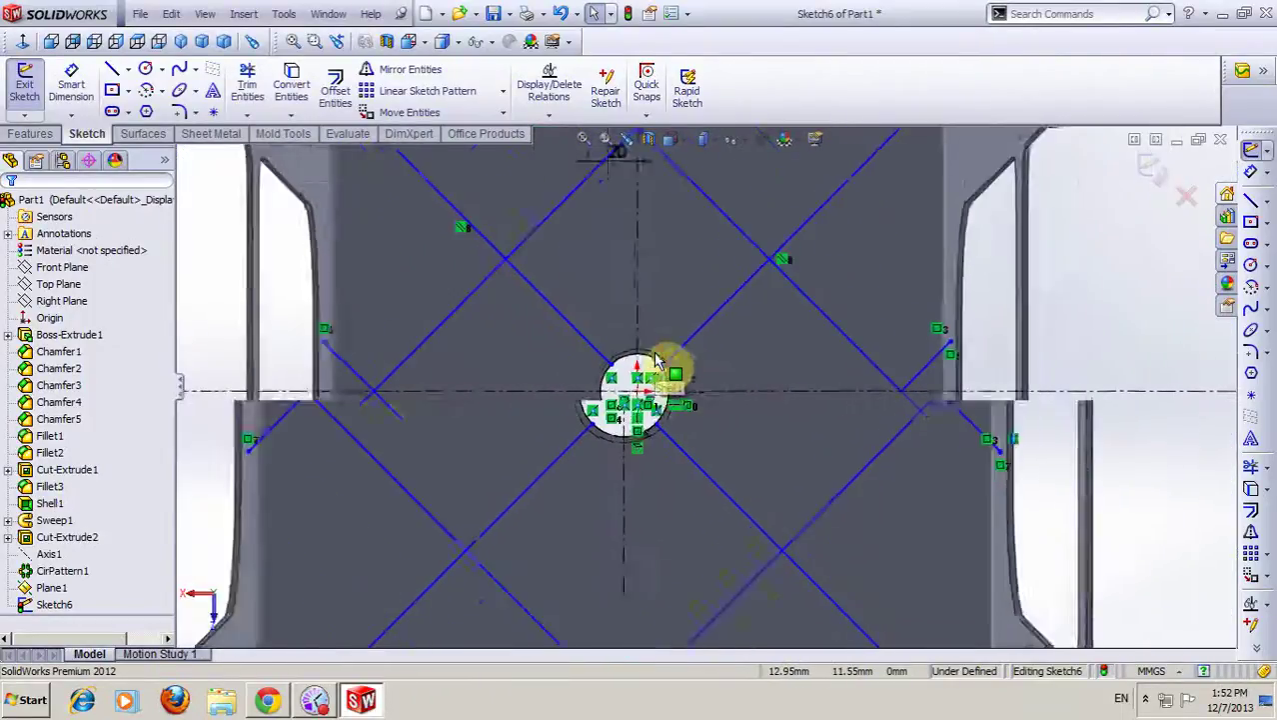
{"action": "scroll", "coordinate": [668, 372], "scroll_direction": "up", "scroll_amount": 2}
{"action": "scroll", "coordinate": [700, 330], "scroll_direction": "up", "scroll_amount": 1}
{"action": "scroll", "coordinate": [717, 310], "scroll_direction": "down", "scroll_amount": 1}
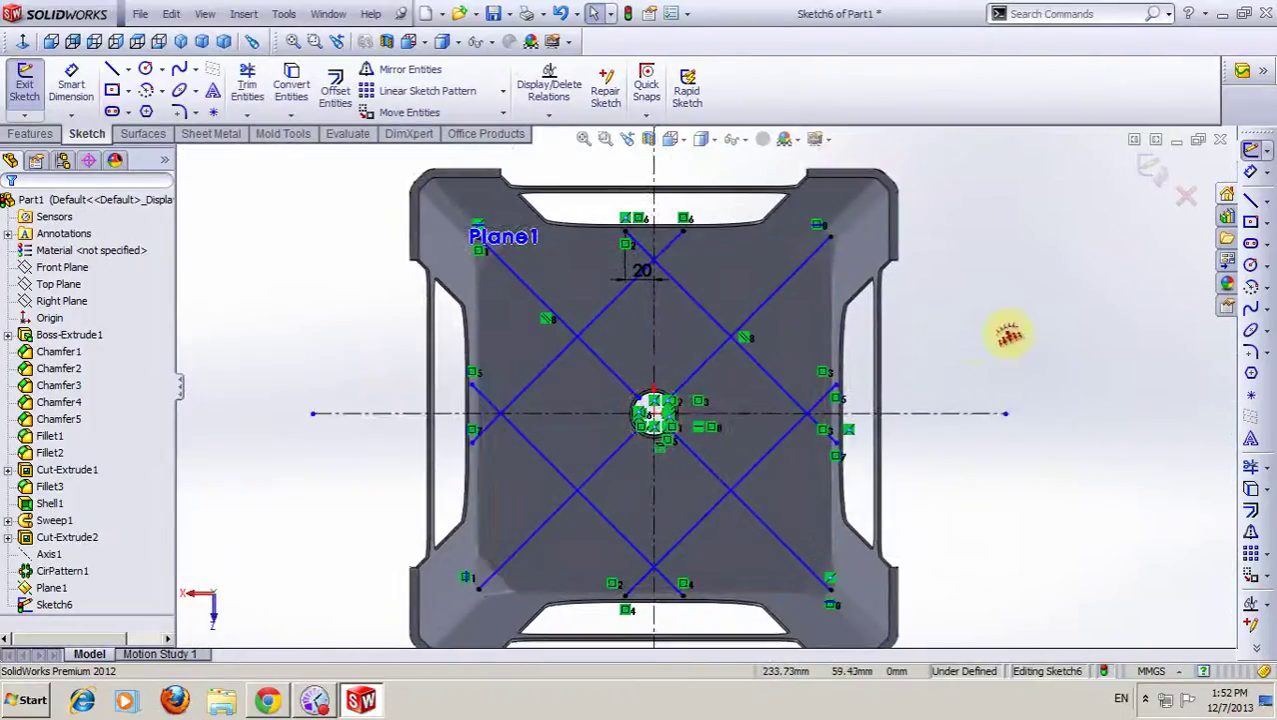
{"action": "mouse_move", "coordinate": [970, 380]}
{"action": "middle_mouse_down"}
{"action": "mouse_move", "coordinate": [942, 308]}
{"action": "mouse_move", "coordinate": [964, 296]}
{"action": "middle_mouse_up"}
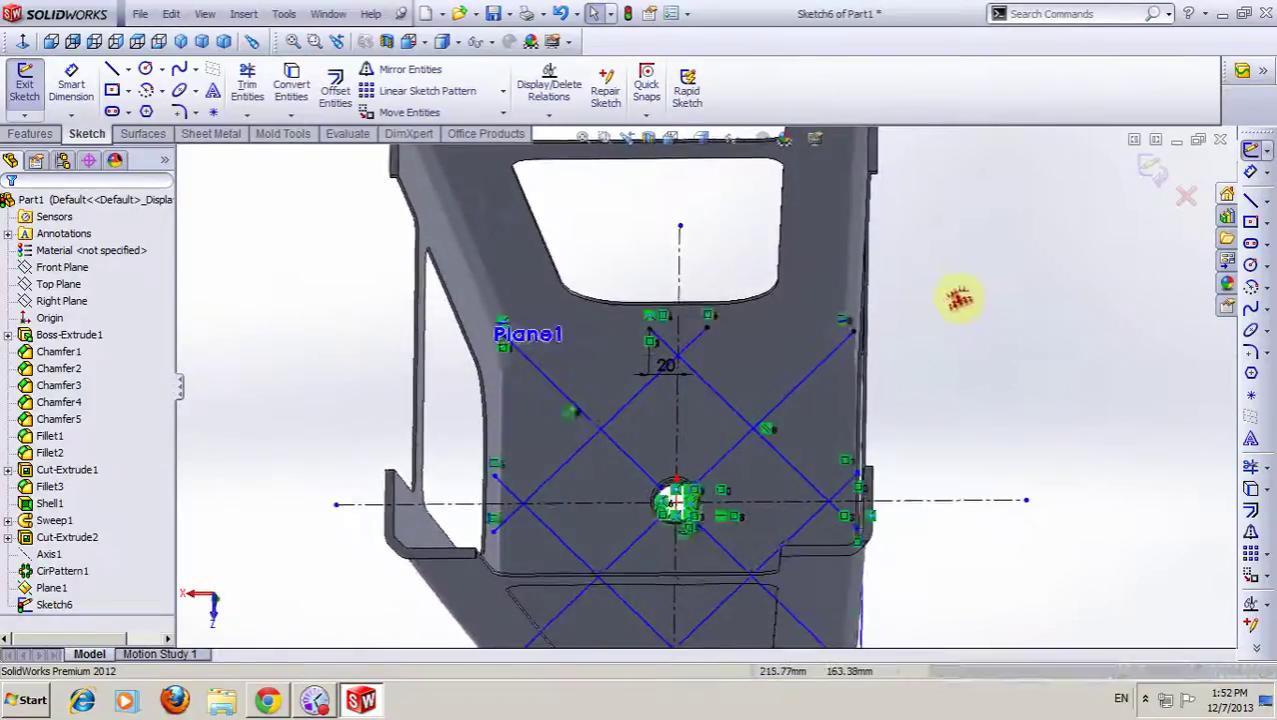
{"action": "scroll", "coordinate": [980, 354], "scroll_direction": "up", "scroll_amount": 2}
{"action": "scroll", "coordinate": [970, 365], "scroll_direction": "down", "scroll_amount": 2}
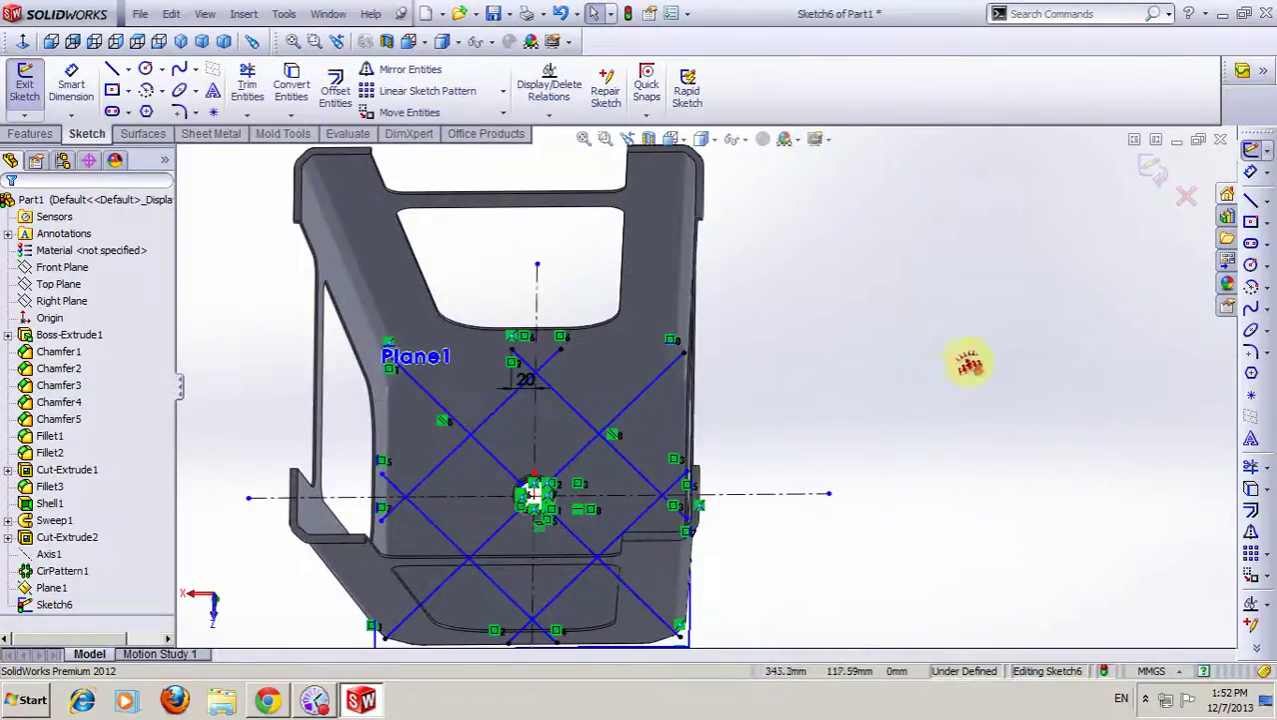
- Exit Sketch6 and create Rib1 from the lattice with 3 mm thickness toward the seat
{"action": "left_click", "coordinate": [1159, 170]}
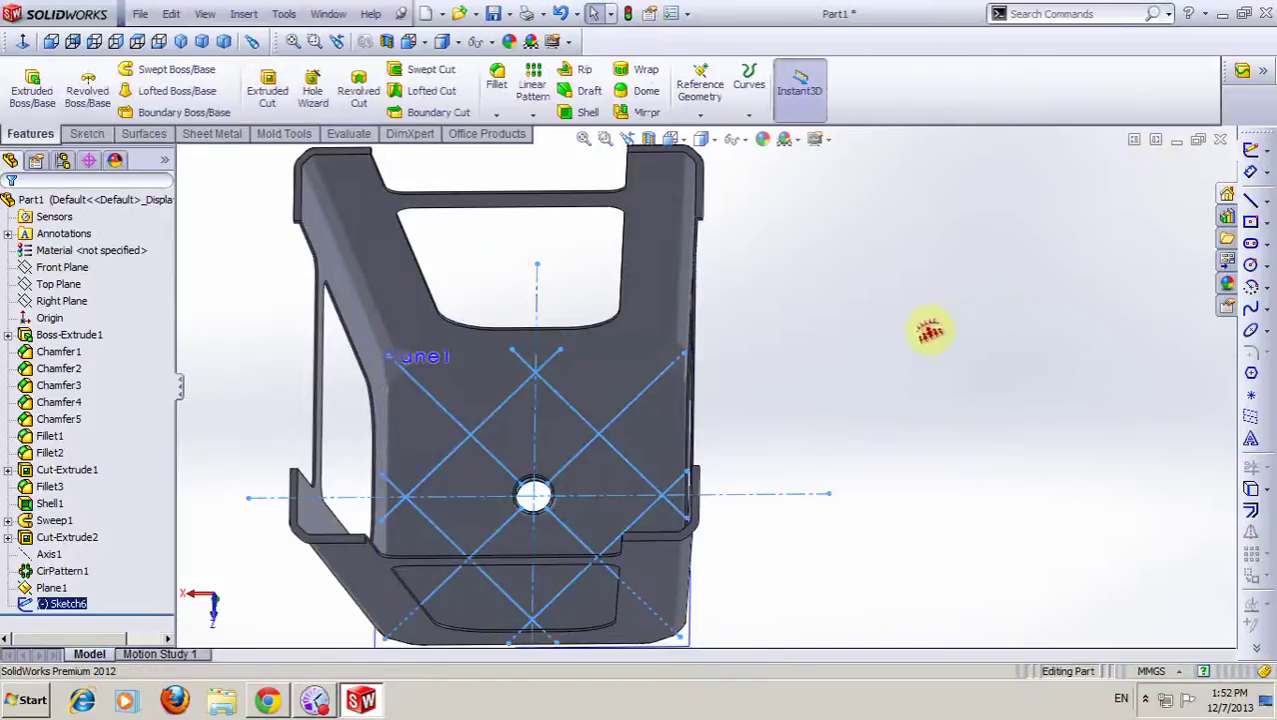
{"action": "scroll", "coordinate": [840, 400], "scroll_direction": "up", "scroll_amount": 3}
{"action": "scroll", "coordinate": [700, 479], "scroll_direction": "down", "scroll_amount": 1}
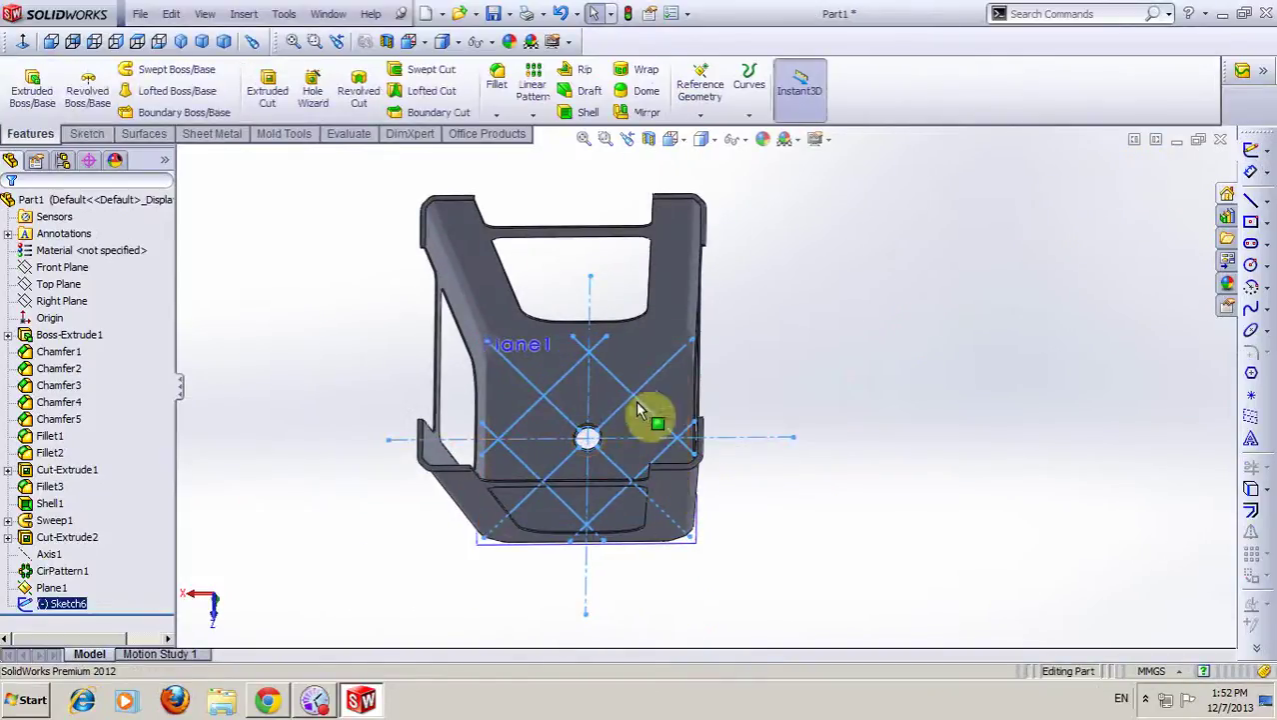
{"action": "scroll", "coordinate": [815, 370], "scroll_direction": "down", "scroll_amount": 1}
{"action": "scroll", "coordinate": [815, 370], "scroll_direction": "down", "scroll_amount": 1}
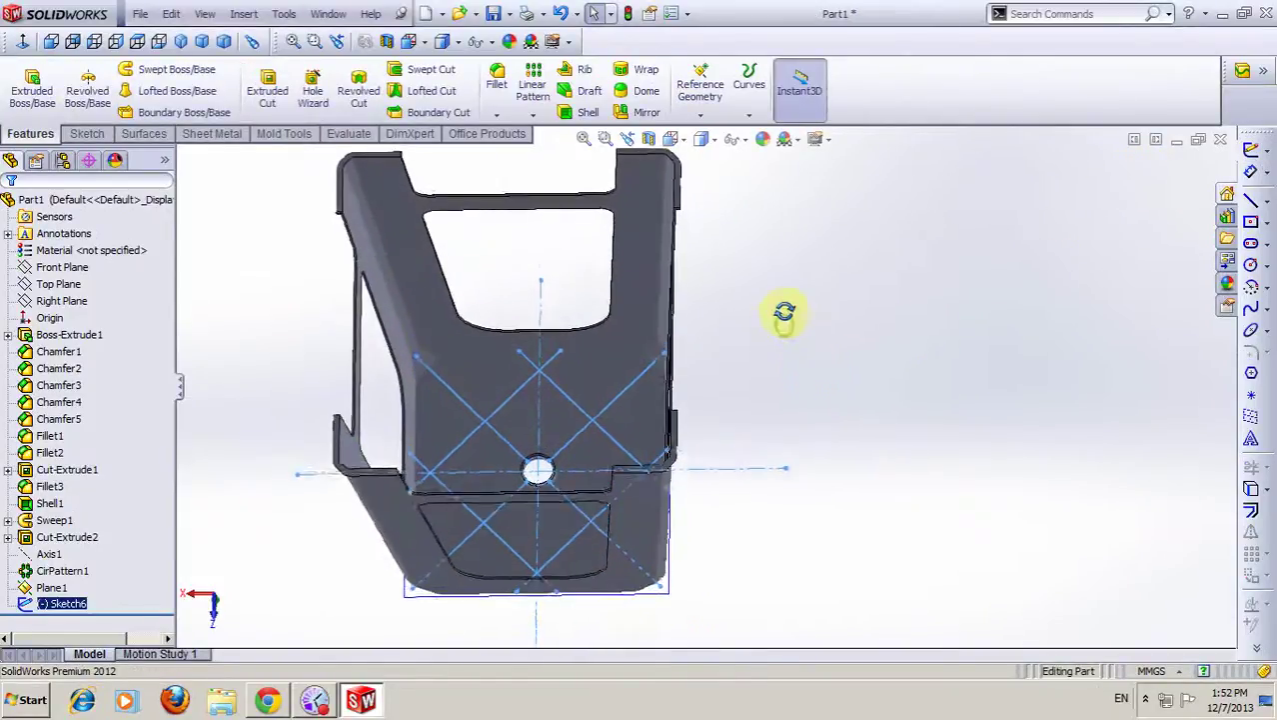
{"action": "scroll", "coordinate": [778, 313], "scroll_direction": "up", "scroll_amount": 2}
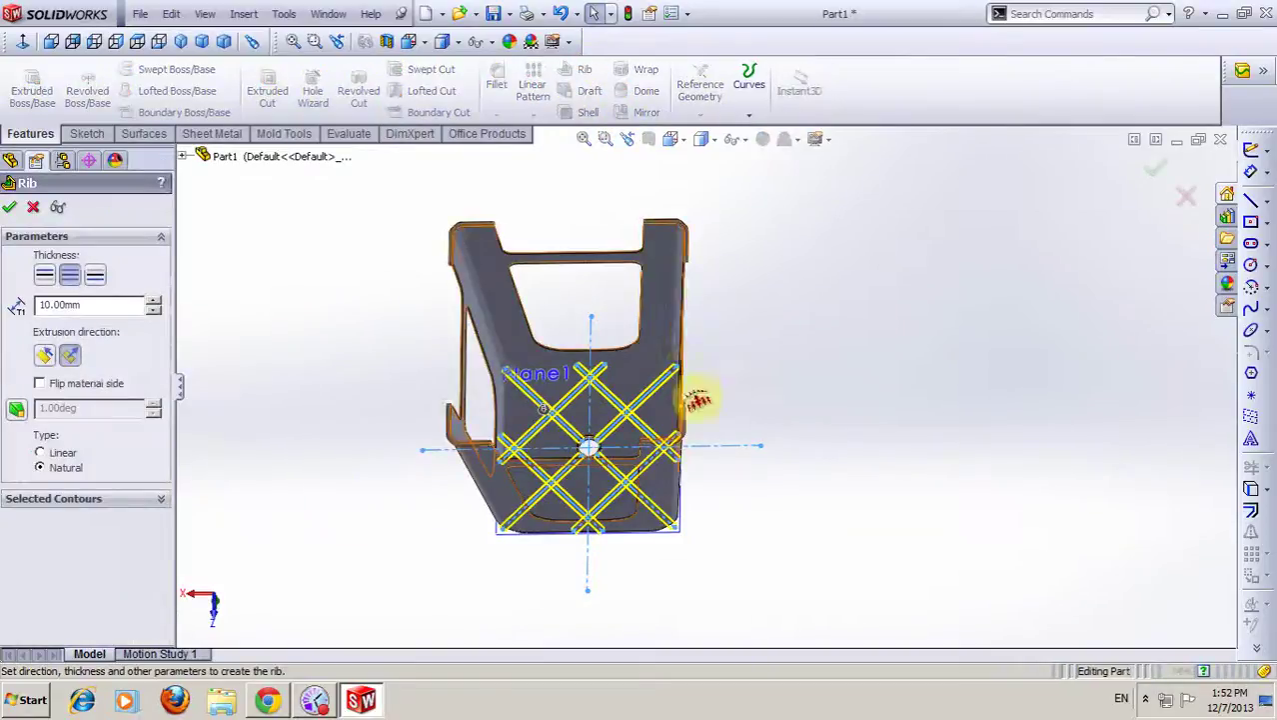
{"action": "scroll", "coordinate": [589, 445], "scroll_direction": "down", "scroll_amount": 3}
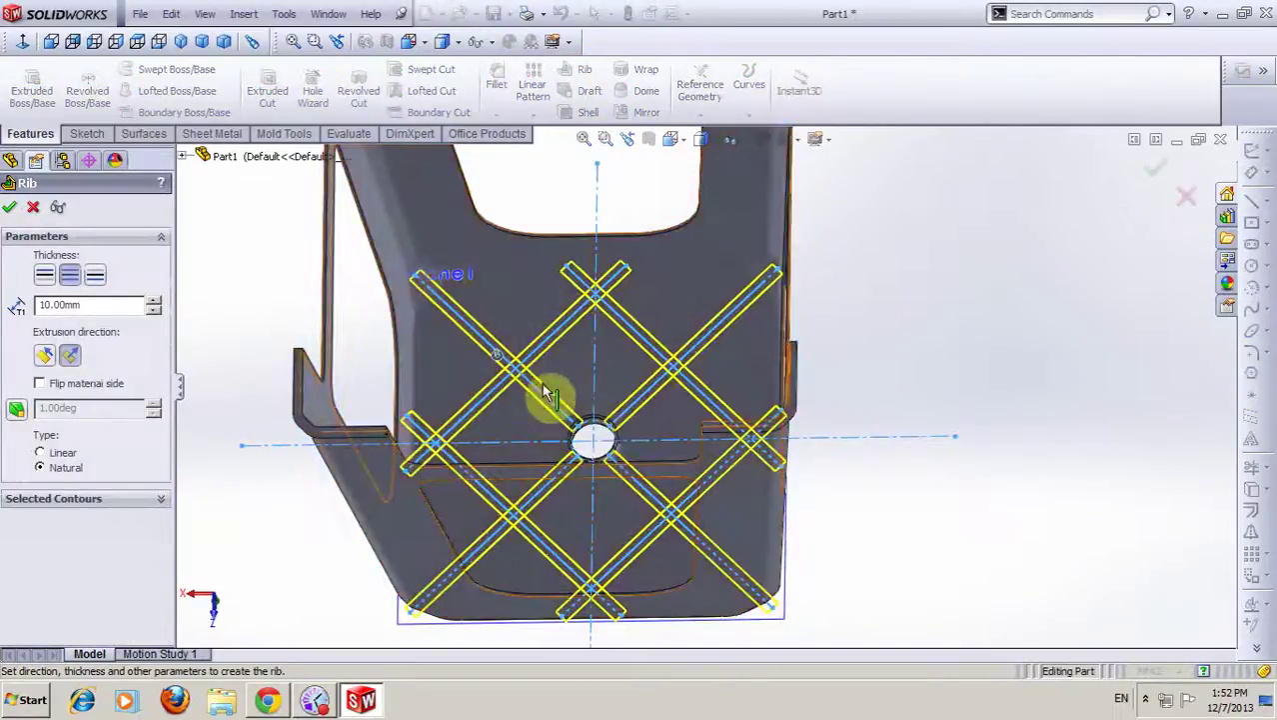
{"action": "middle_click_drag", "start_coordinate": [583, 277], "coordinate": [571, 257]}
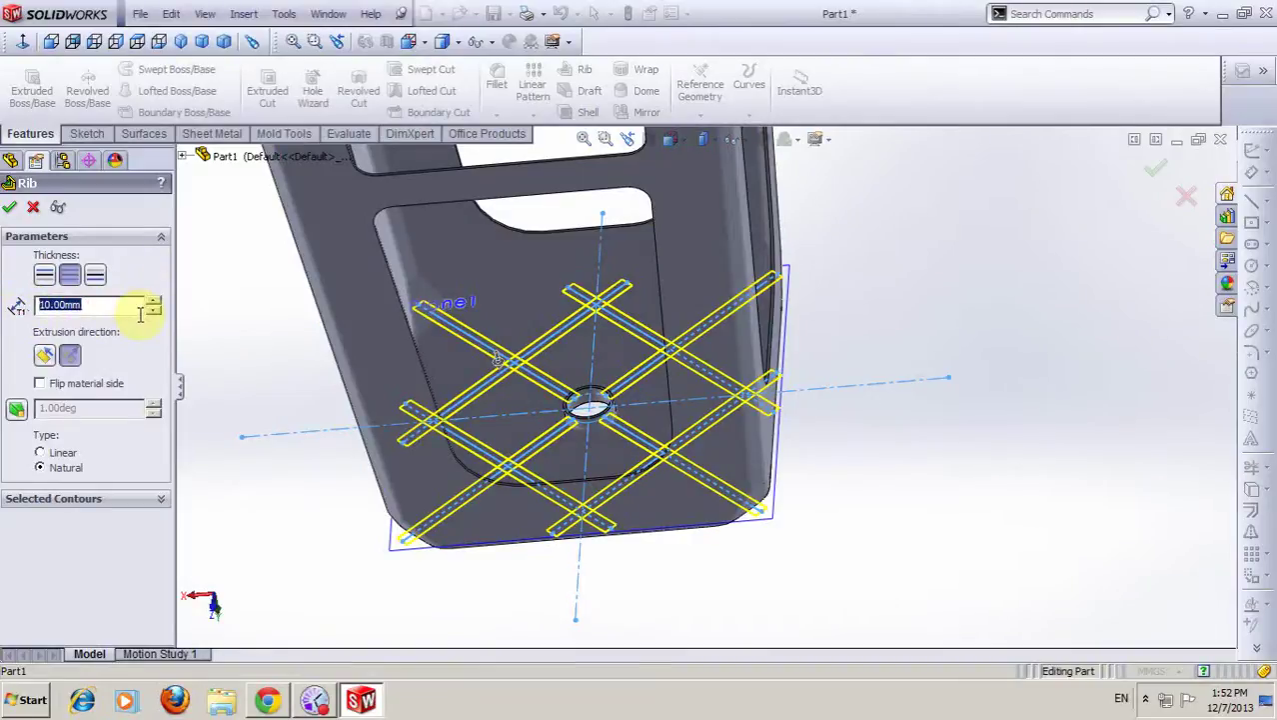
{"action": "type", "text": "3"}
{"action": "key", "text": "Return"}
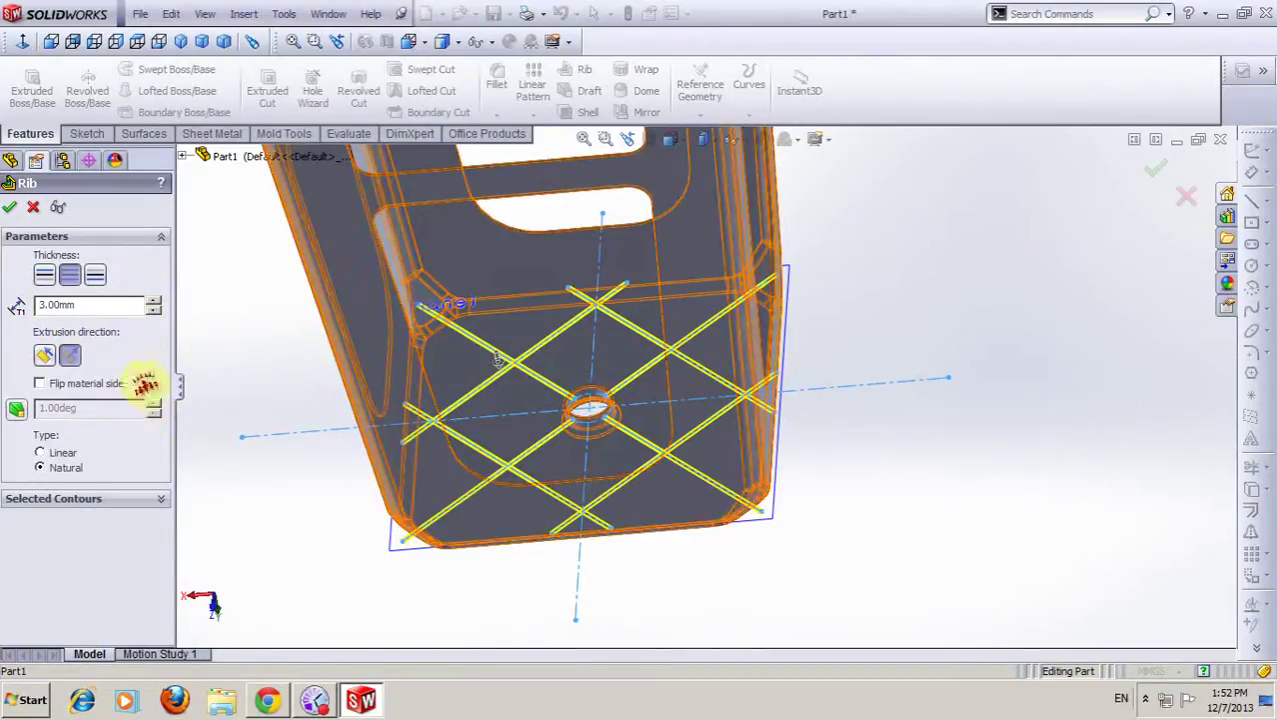
{"action": "left_click", "coordinate": [12, 208]}
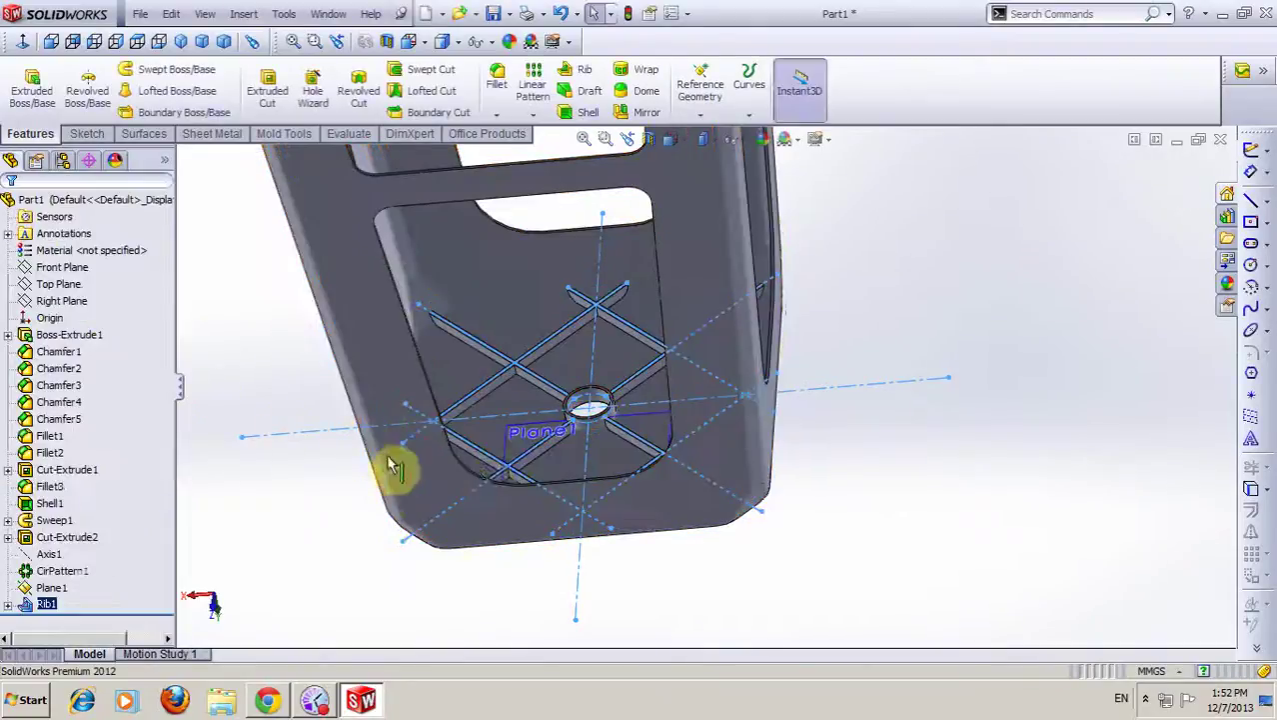
- Hide Plane1 beneath the seat
{"action": "mouse_move", "coordinate": [585, 330]}
{"action": "middle_mouse_down"}
{"action": "mouse_move", "coordinate": [585, 486]}
{"action": "mouse_move", "coordinate": [621, 514]}
{"action": "mouse_move", "coordinate": [685, 531]}
{"action": "mouse_move", "coordinate": [667, 512]}
{"action": "mouse_move", "coordinate": [699, 391]}
{"action": "mouse_move", "coordinate": [642, 556]}
{"action": "mouse_move", "coordinate": [668, 434]}
{"action": "mouse_move", "coordinate": [716, 365]}
{"action": "middle_mouse_up"}
{"action": "scroll", "coordinate": [673, 456], "scroll_direction": "down", "scroll_amount": 3}
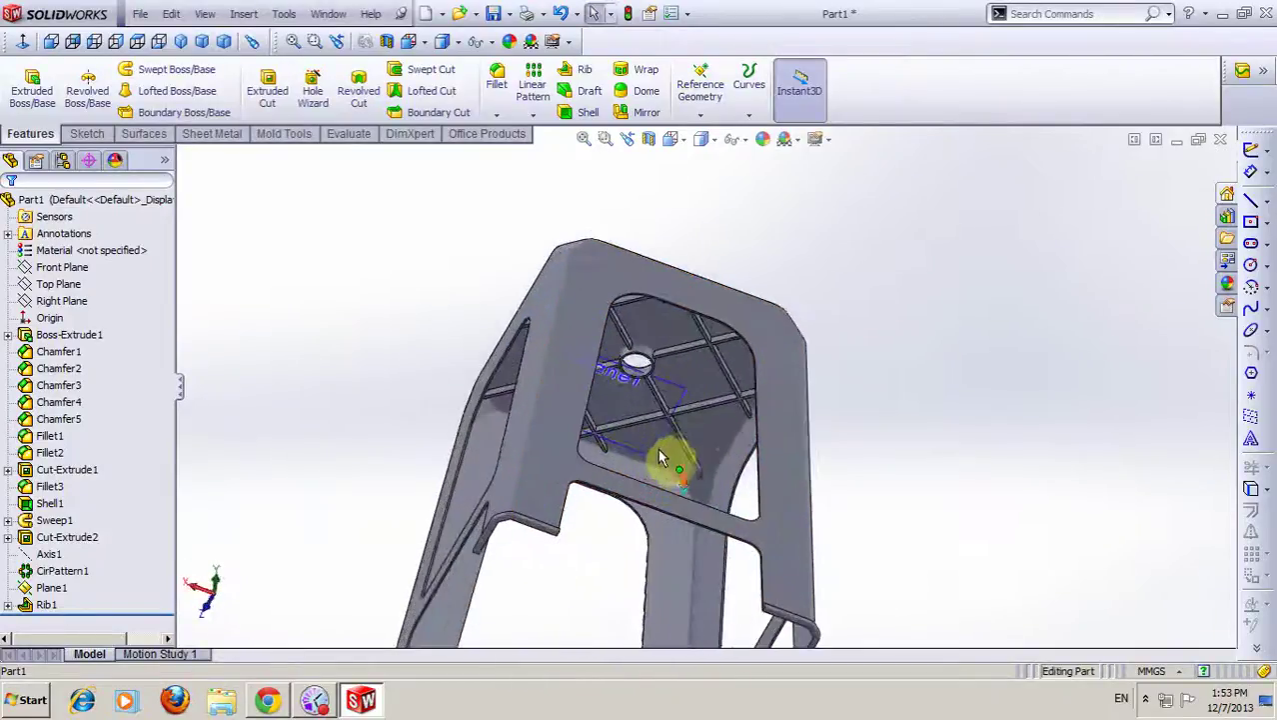
{"action": "right_click", "coordinate": [631, 386]}
{"action": "left_click", "coordinate": [863, 293]}
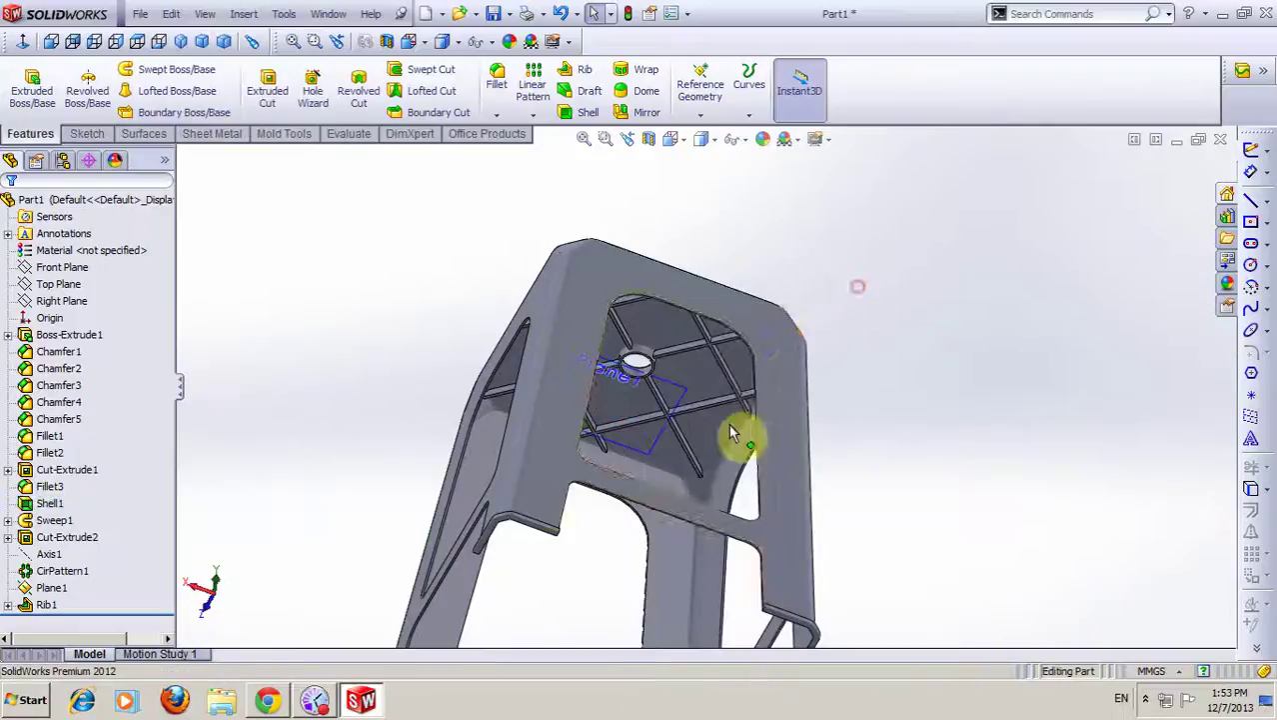
{"action": "middle_click_drag", "start_coordinate": [741, 433], "coordinate": [638, 370]}
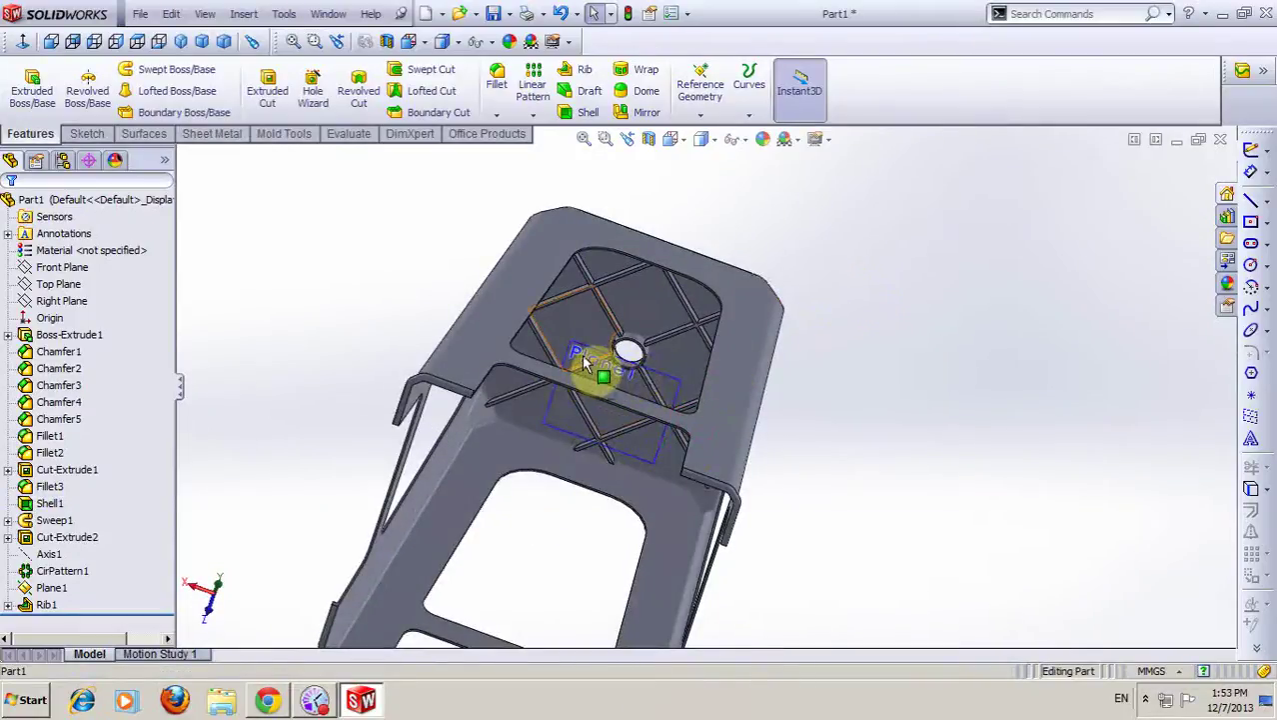
{"action": "right_click", "coordinate": [76, 597]}
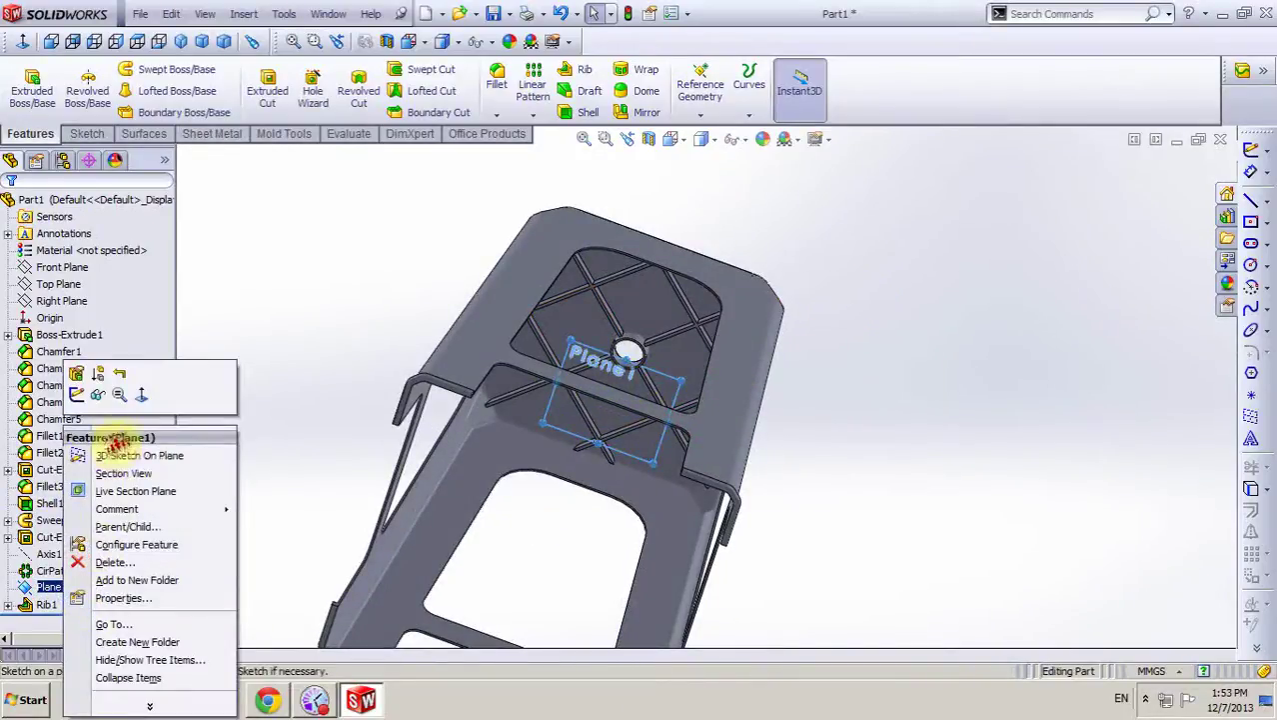
{"action": "left_click", "coordinate": [116, 397]}
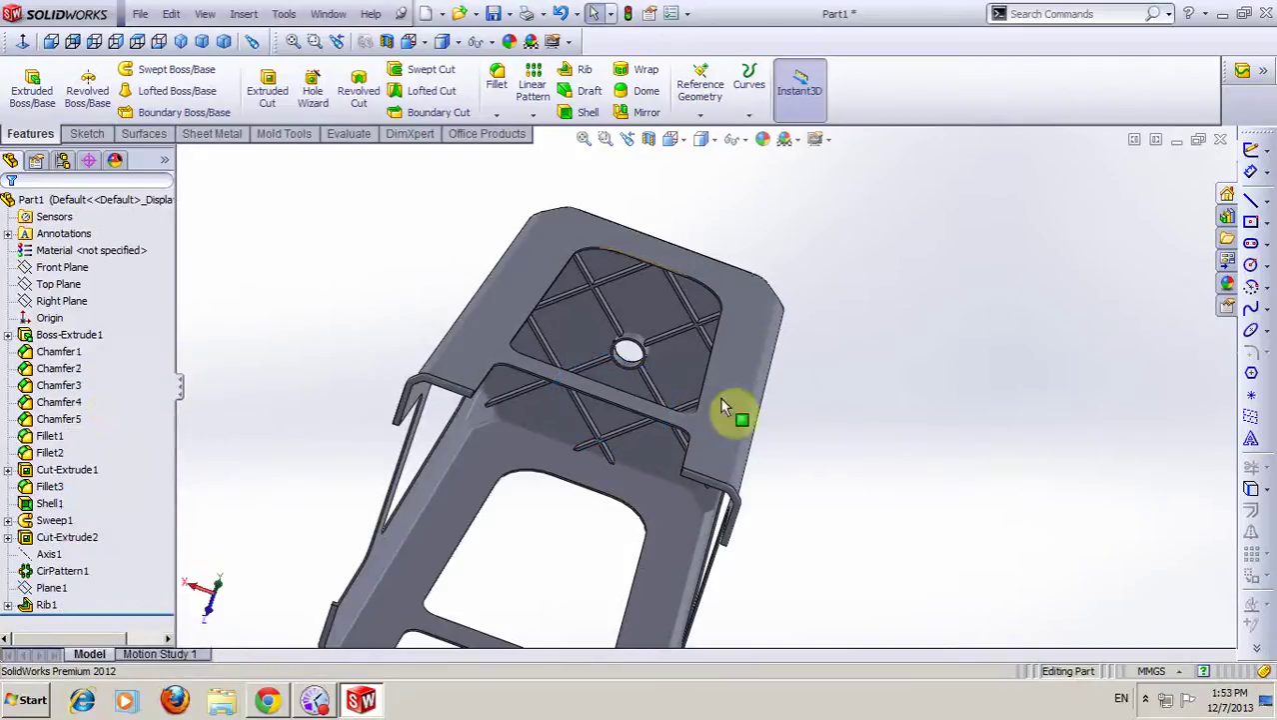
- Orbit to an upright three-quarter view to review the finished ribbed stool
{"action": "middle_click_drag", "start_coordinate": [836, 270], "coordinate": [815, 434]}
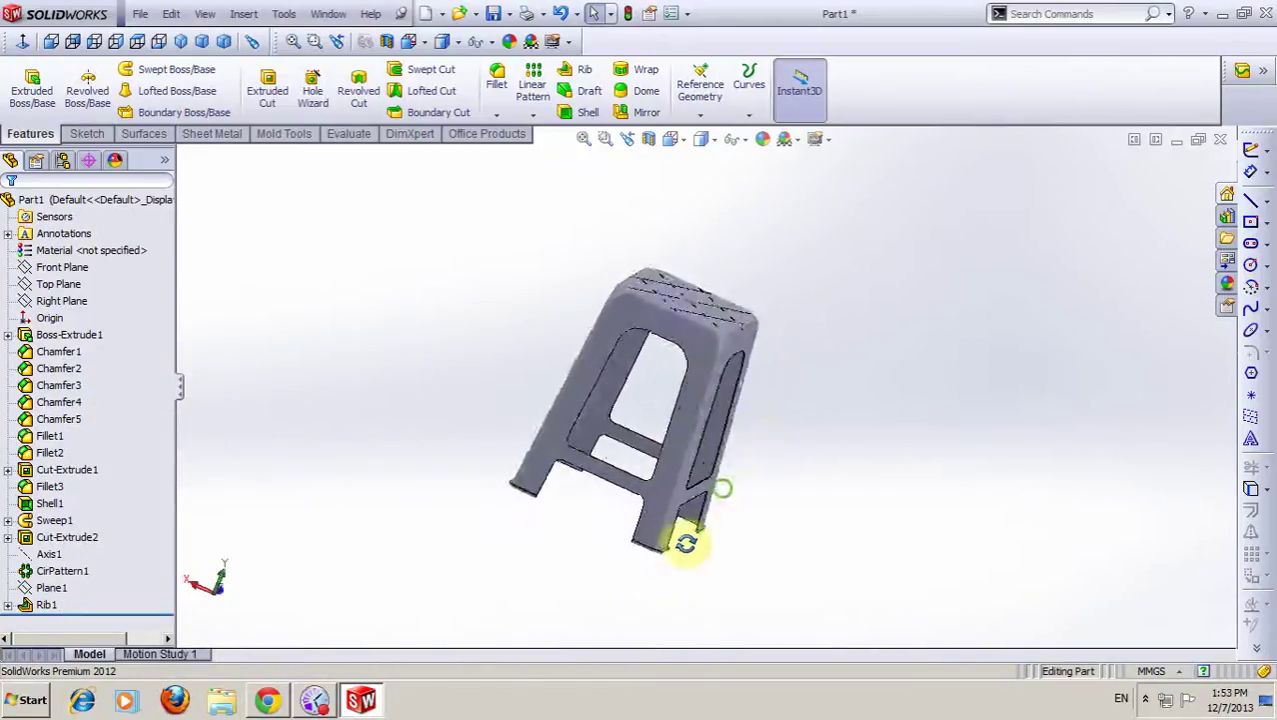
{"action": "mouse_move", "coordinate": [686, 542]}
{"action": "middle_mouse_down"}
{"action": "mouse_move", "coordinate": [650, 442]}
{"action": "mouse_move", "coordinate": [733, 522]}
{"action": "mouse_move", "coordinate": [749, 442]}
{"action": "mouse_move", "coordinate": [824, 498]}
{"action": "mouse_move", "coordinate": [809, 532]}
{"action": "mouse_move", "coordinate": [764, 431]}
{"action": "mouse_move", "coordinate": [864, 484]}
{"action": "mouse_move", "coordinate": [795, 459]}
{"action": "mouse_move", "coordinate": [906, 459]}
{"action": "mouse_move", "coordinate": [775, 558]}
{"action": "middle_mouse_up"}
{"action": "scroll", "coordinate": [672, 528], "scroll_direction": "down", "scroll_amount": 3}
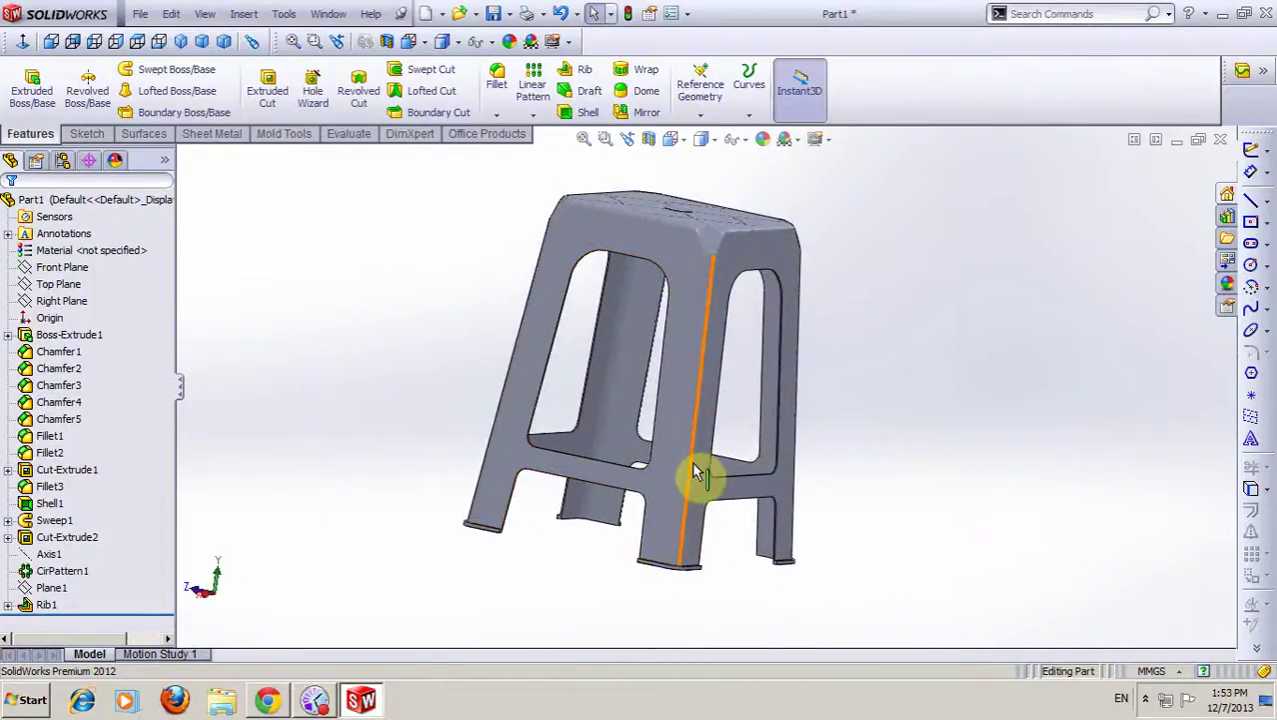
{"action": "mouse_move", "coordinate": [737, 427]}
{"action": "middle_mouse_down"}
{"action": "mouse_move", "coordinate": [892, 391]}
{"action": "mouse_move", "coordinate": [785, 465]}
{"action": "mouse_move", "coordinate": [816, 351]}
{"action": "mouse_move", "coordinate": [881, 415]}
{"action": "mouse_move", "coordinate": [704, 341]}
{"action": "mouse_move", "coordinate": [581, 390]}
{"action": "mouse_move", "coordinate": [742, 300]}
{"action": "mouse_move", "coordinate": [764, 436]}
{"action": "mouse_move", "coordinate": [770, 264]}
{"action": "mouse_move", "coordinate": [747, 277]}
{"action": "mouse_move", "coordinate": [767, 288]}
{"action": "mouse_move", "coordinate": [800, 418]}
{"action": "mouse_move", "coordinate": [707, 491]}
{"action": "middle_mouse_up"}
{"action": "scroll", "coordinate": [556, 513], "scroll_direction": "down", "scroll_amount": 5}
{"action": "mouse_move", "coordinate": [555, 513]}
{"action": "middle_mouse_down"}
{"action": "mouse_move", "coordinate": [641, 520]}
{"action": "mouse_move", "coordinate": [631, 495]}
{"action": "mouse_move", "coordinate": [810, 413]}
{"action": "mouse_move", "coordinate": [850, 301]}
{"action": "mouse_move", "coordinate": [727, 480]}
{"action": "middle_mouse_up"}
{"action": "scroll", "coordinate": [632, 494], "scroll_direction": "up", "scroll_amount": 5}
{"action": "scroll", "coordinate": [675, 462], "scroll_direction": "up", "scroll_amount": 3}
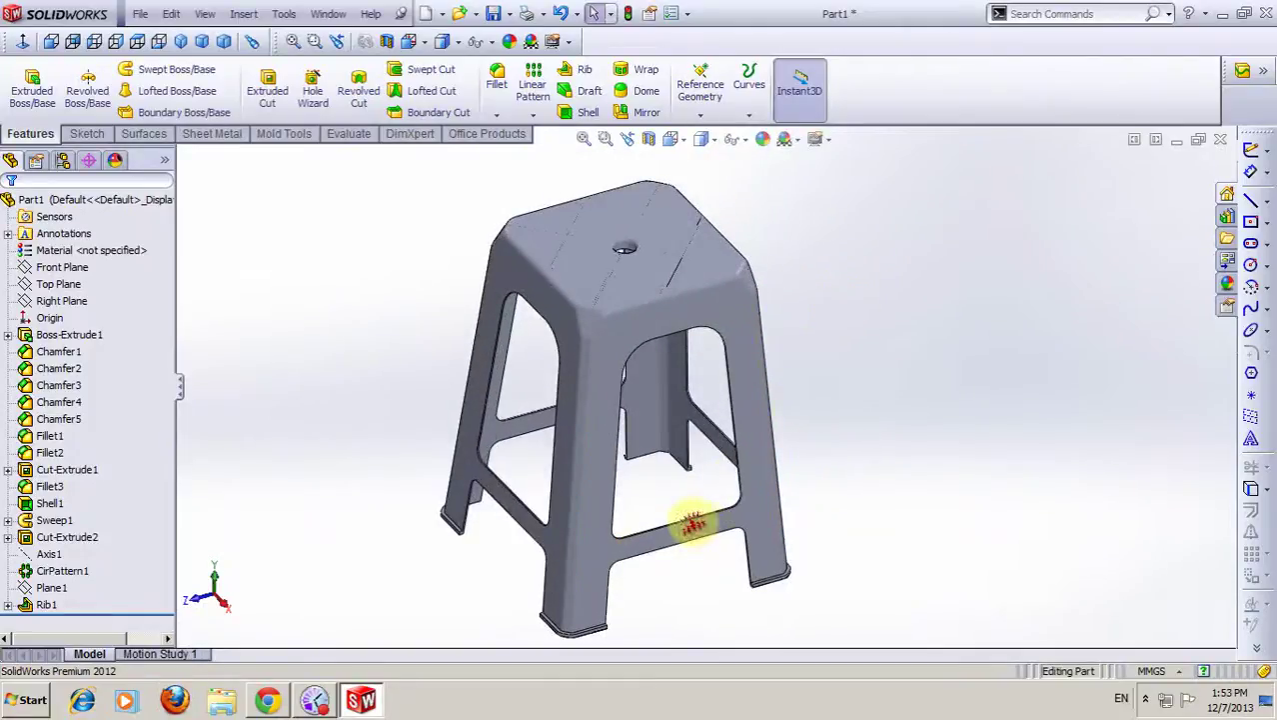